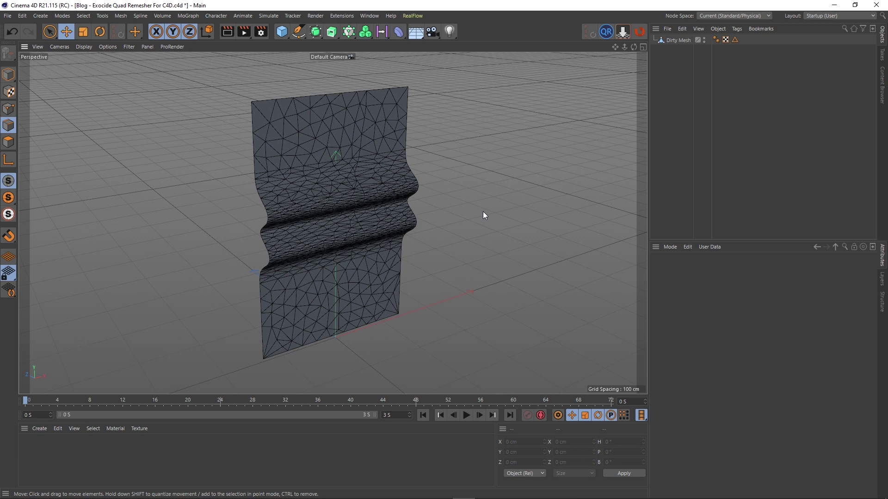
left_click(340, 15)
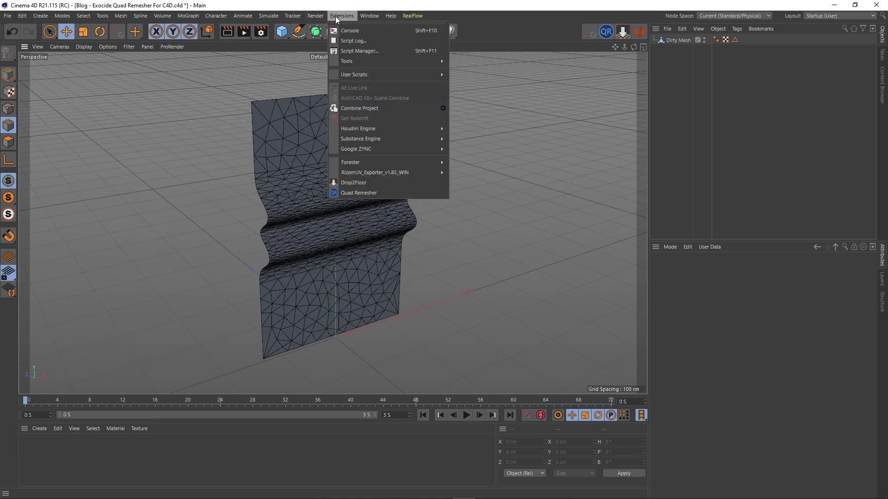
left_click(357, 4)
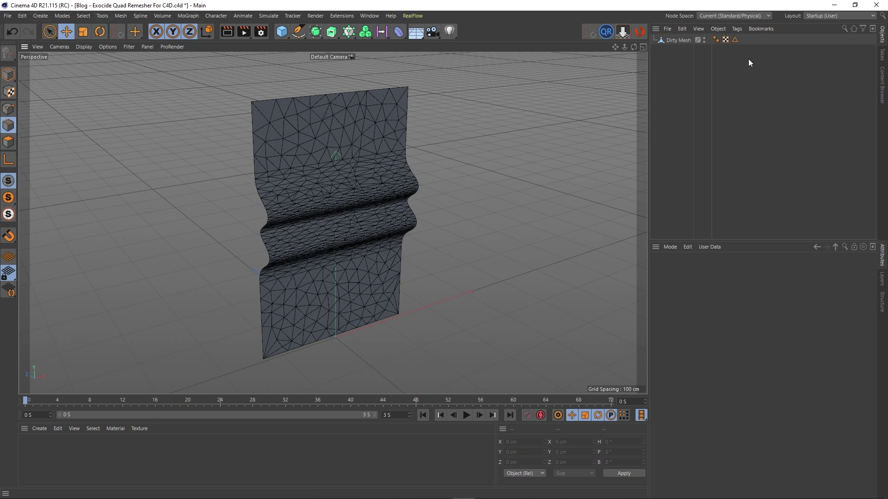
Select the Dirty Mesh object and examine its triangulated topology, picking single edges on the flat areas above and below the folds.
left_click(675, 39)
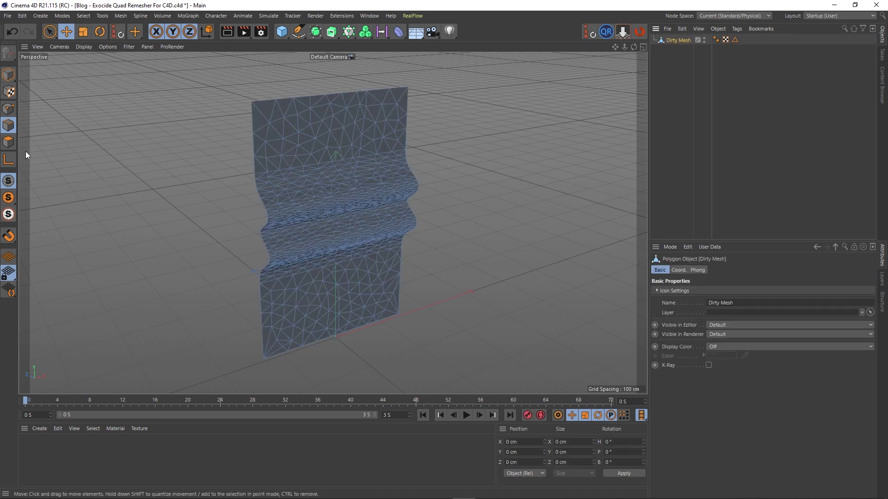
left_click(318, 314)
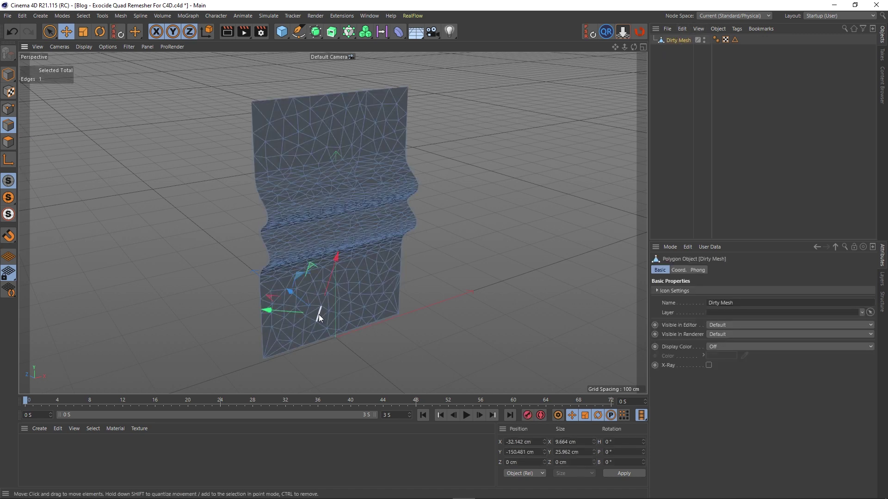
left_click(349, 291)
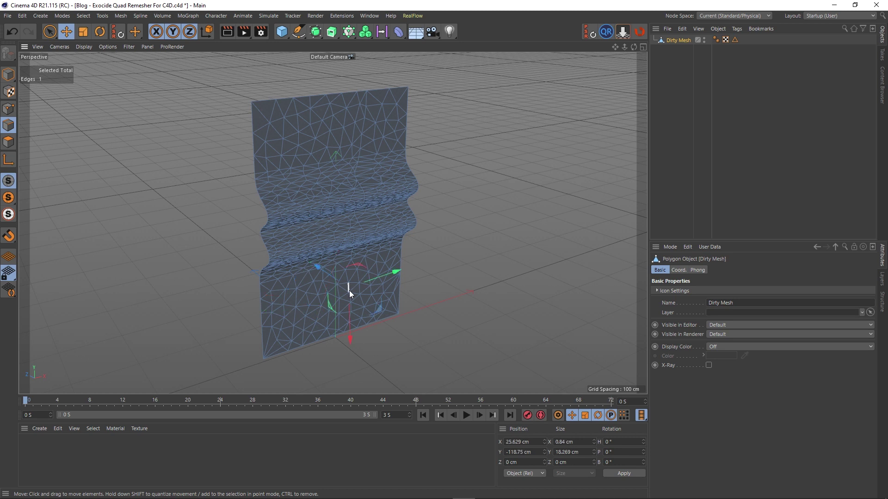
left_click(294, 145)
scroll(289, 138, "up", 6)
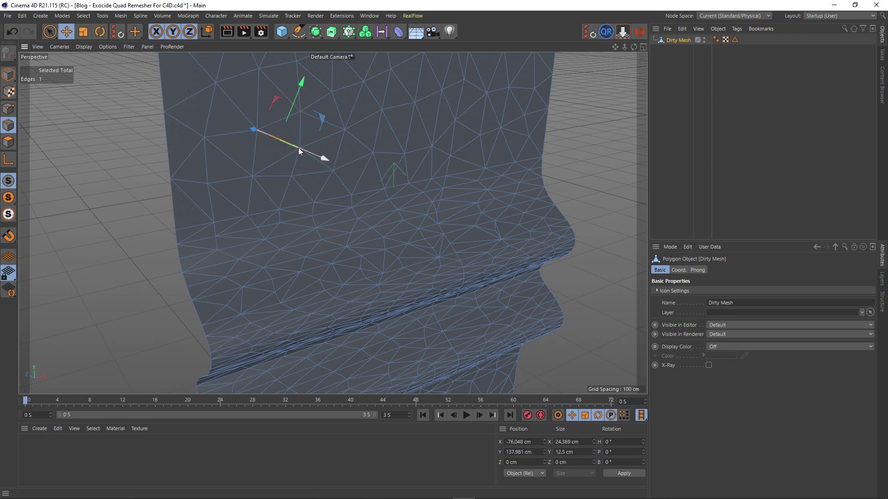
scroll(298, 148, "up", 4)
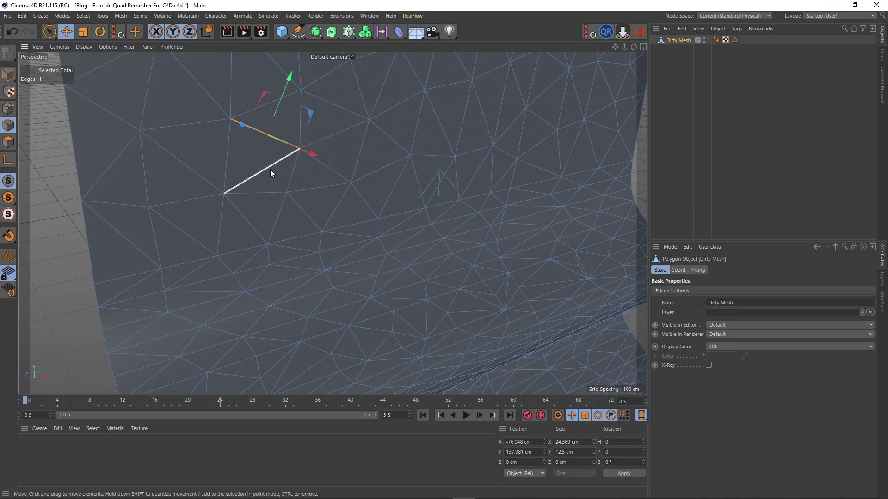
scroll(289, 162, "down", 10)
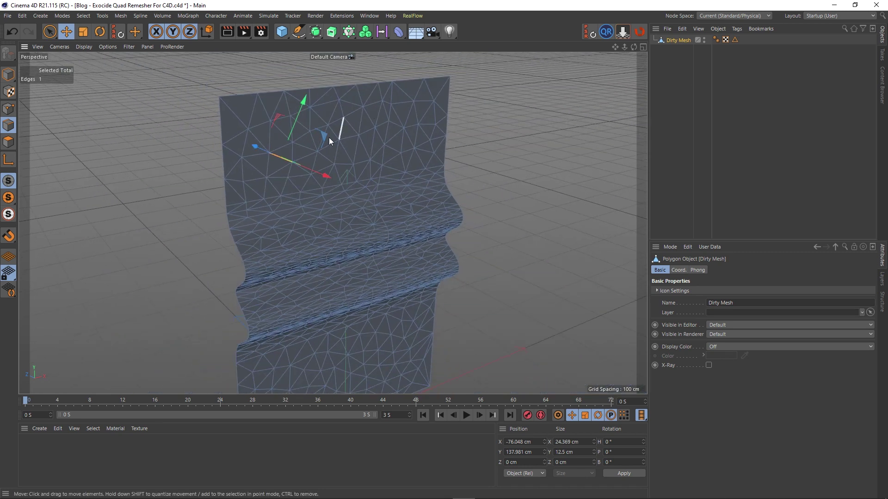
scroll(363, 201, "down", 5)
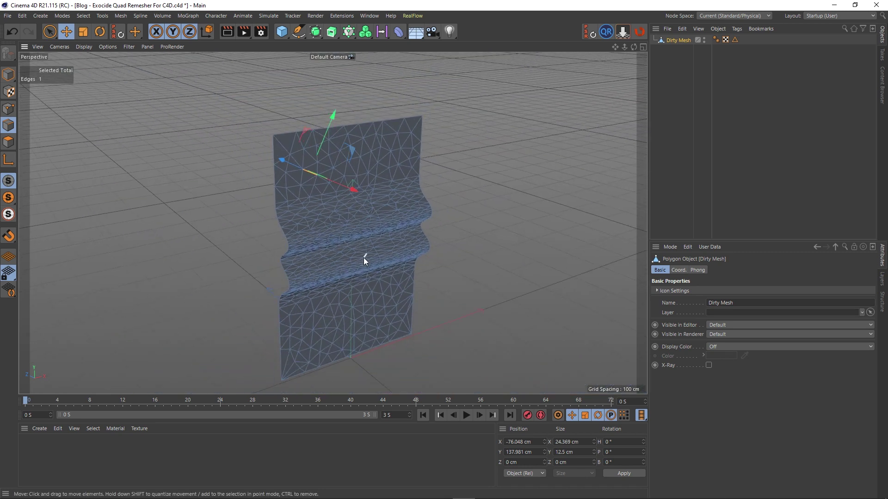
middle_click_drag(363, 260, 341, 230, "alt")
scroll(270, 244, "up", 5)
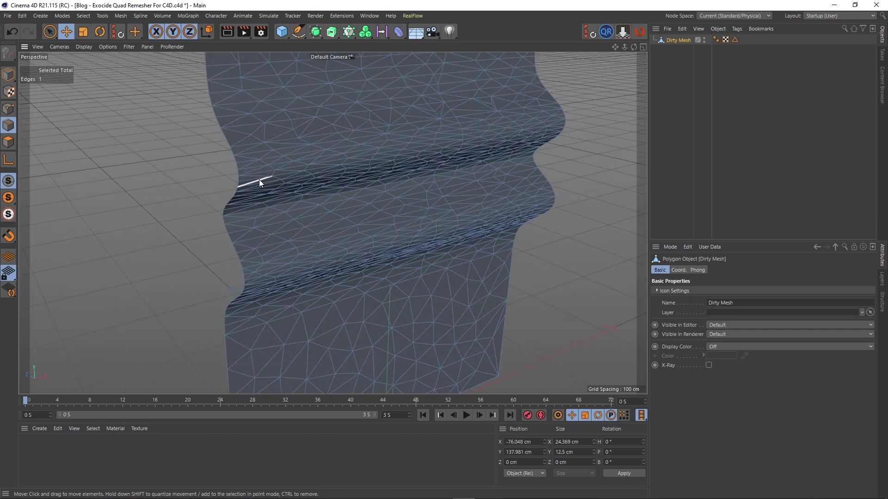
Try to select a continuous row of edges along the upper fold of the Dirty Mesh, and clear the selection.
left_click(258, 177)
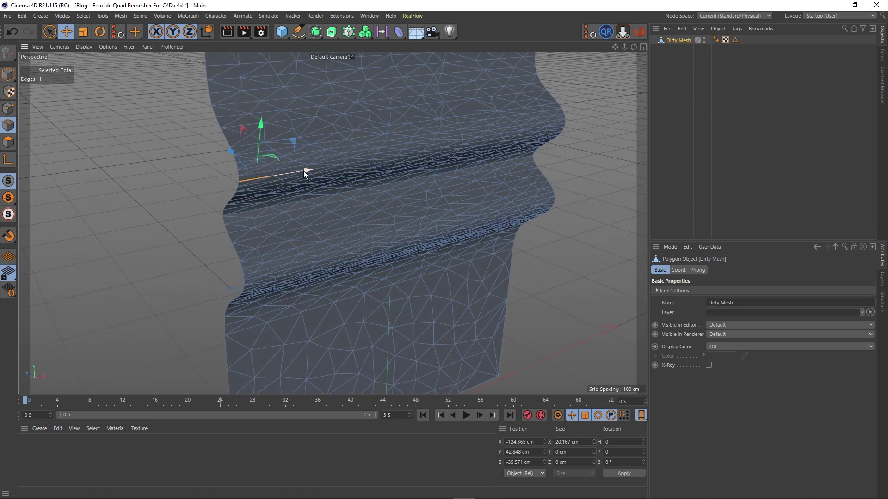
left_click(322, 168, "shift")
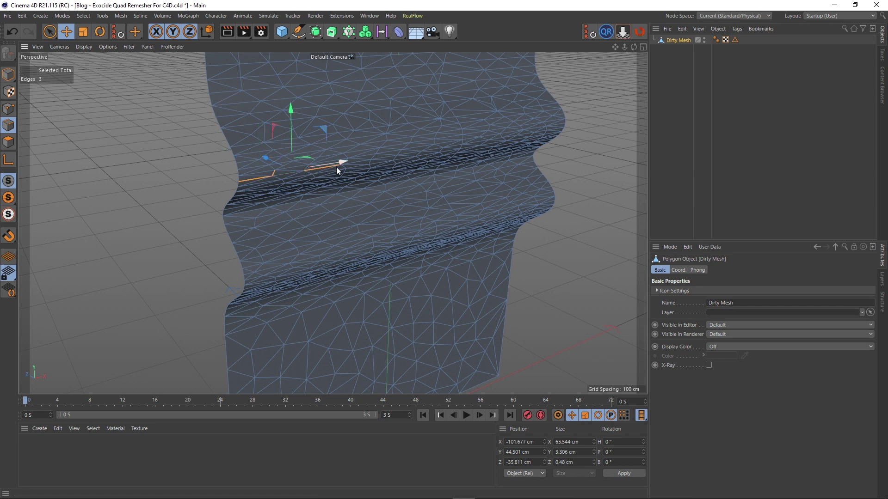
left_click(275, 175, "shift")
scroll(281, 173, "up", 3)
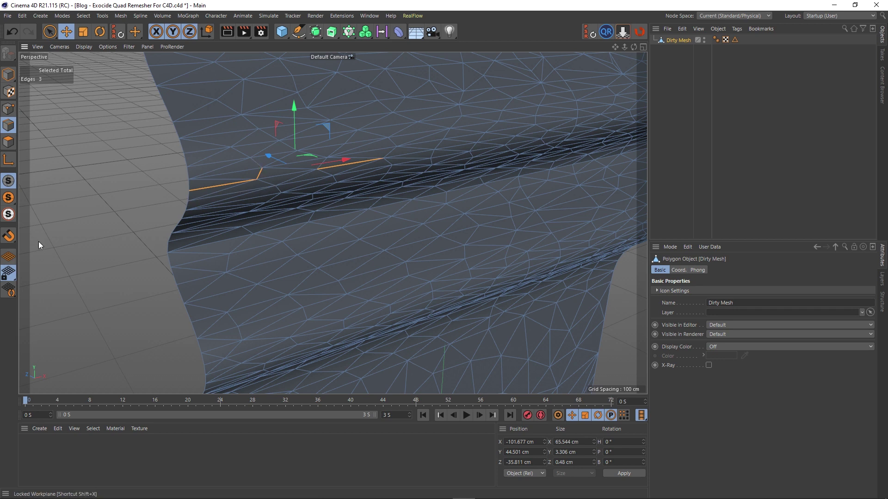
left_click(140, 231)
scroll(139, 228, "down", 10)
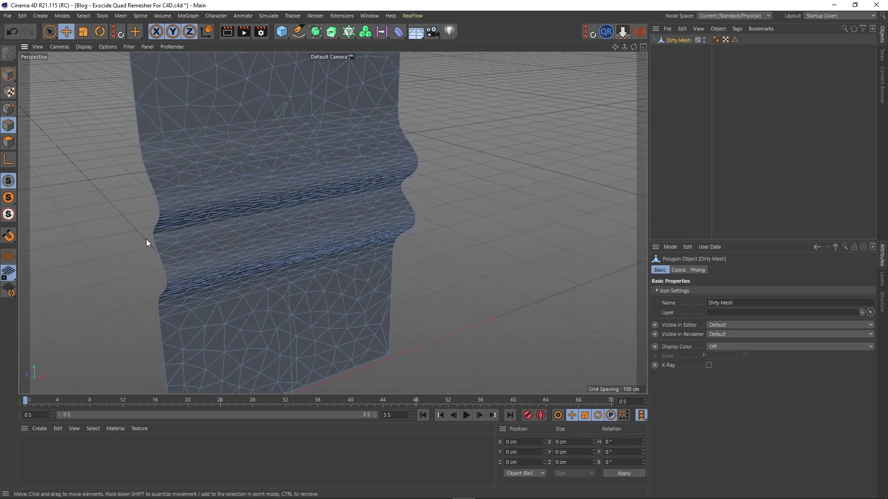
middle_click_drag(280, 232, 306, 231, "alt")
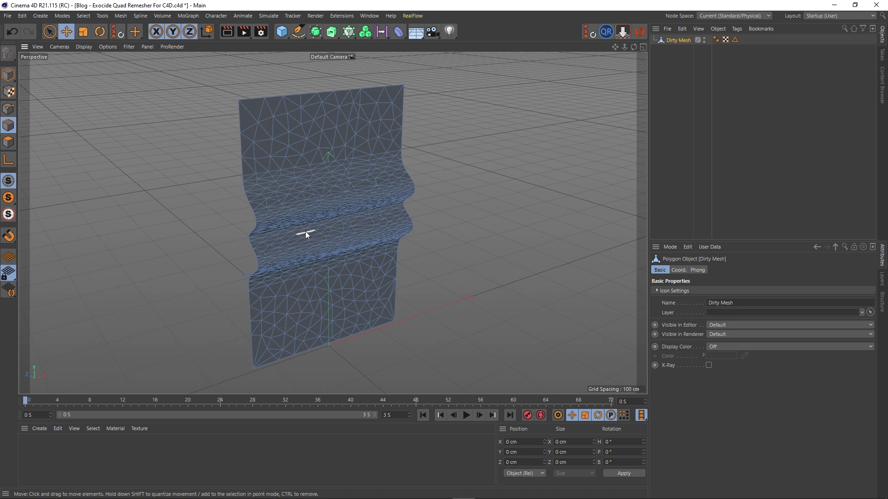
middle_click_drag(348, 227, 359, 225, "alt")
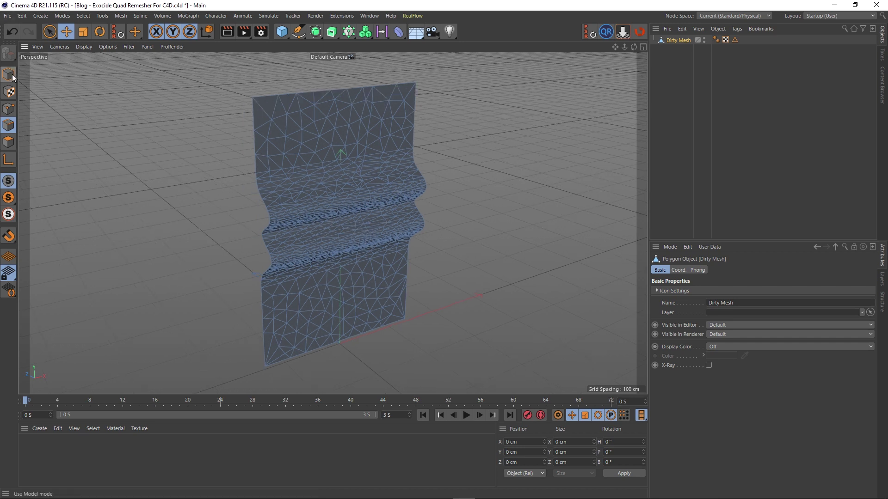
Return the Dirty Mesh to Model mode and open Quad Remesher beside it, clear of the mesh.
left_click(9, 75)
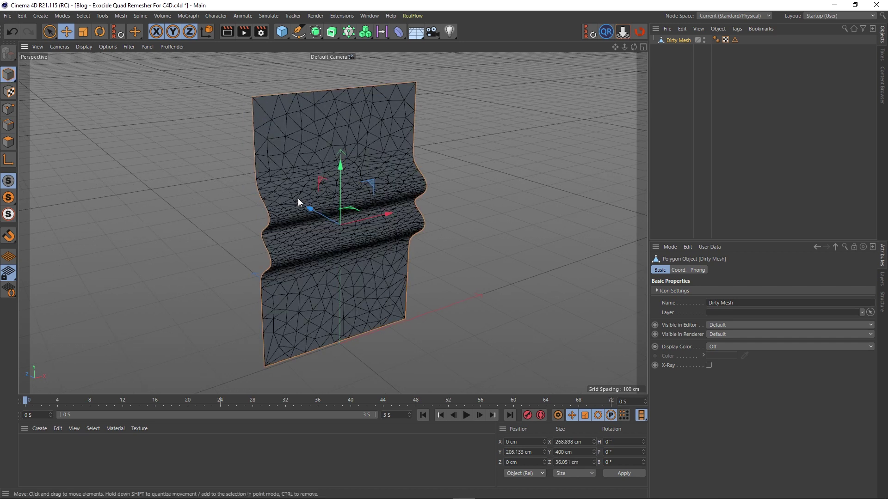
middle_click_drag(300, 167, 309, 165, "alt")
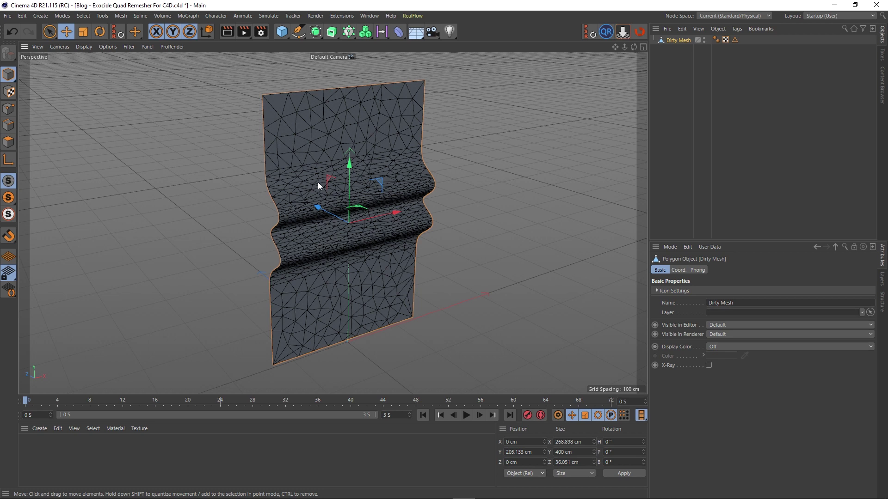
left_click(607, 34)
left_click_drag(645, 29, 529, 63)
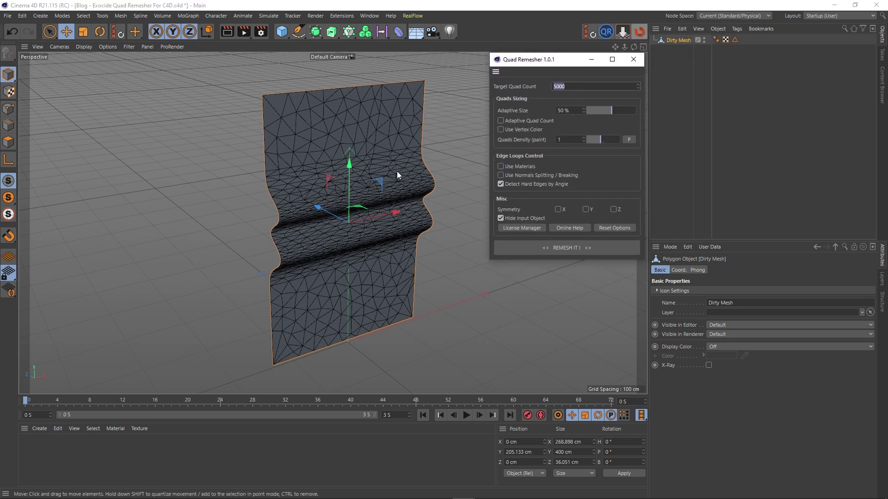
Remesh the Dirty Mesh with Quad Remesher at a Target Quad Count of 5000.
middle_click_drag(397, 172, 367, 175, "alt")
mouse_move(367, 176)
left_mouse_down("alt")
mouse_move(360, 170)
mouse_move(362, 183)
left_mouse_up("alt")
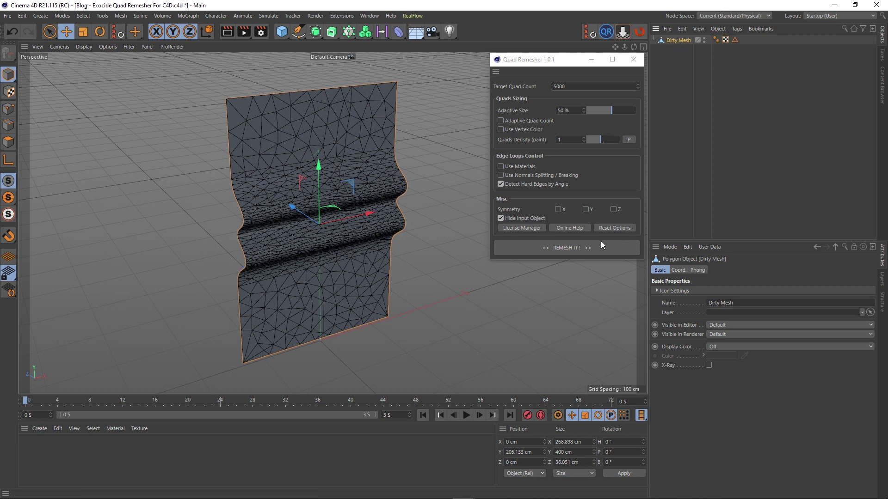
left_click(561, 249)
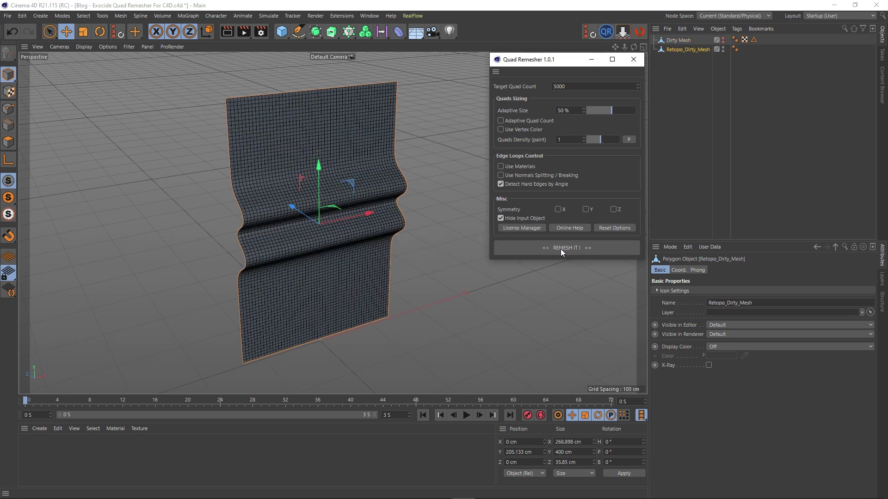
Inspect the quad topology of the remeshed object across its folds and flat areas from several angles.
left_click_drag(366, 265, 374, 240, "alt")
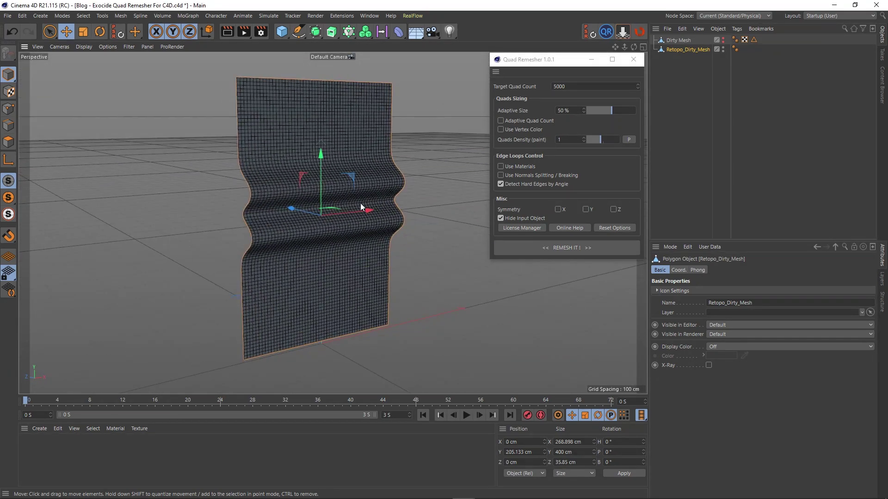
scroll(311, 209, "up", 6)
left_click_drag(328, 214, 397, 222, "alt")
scroll(397, 222, "down", 8)
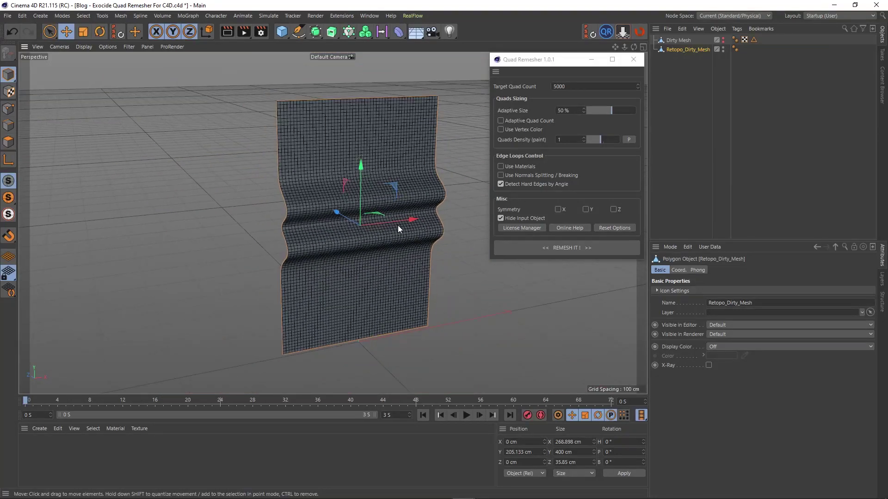
middle_click_drag(397, 225, 376, 225, "alt")
left_click_drag(376, 225, 384, 230, "alt")
scroll(387, 232, "up", 3)
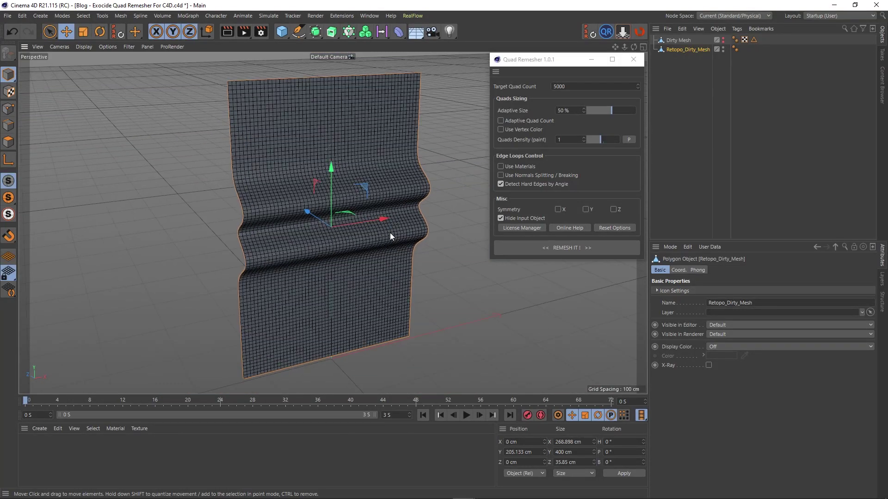
middle_click_drag(390, 232, 369, 230, "alt")
left_click_drag(369, 229, 363, 236, "alt")
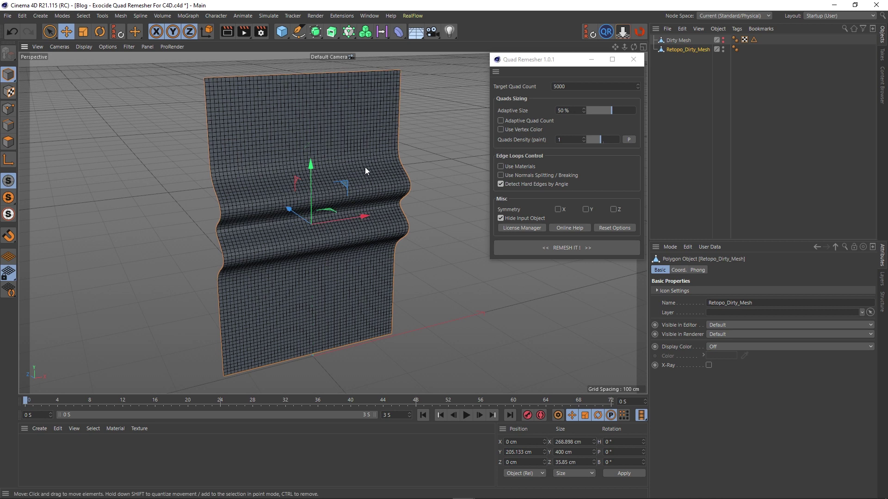
scroll(365, 161, "down", 1)
middle_click_drag(365, 161, 356, 165, "alt")
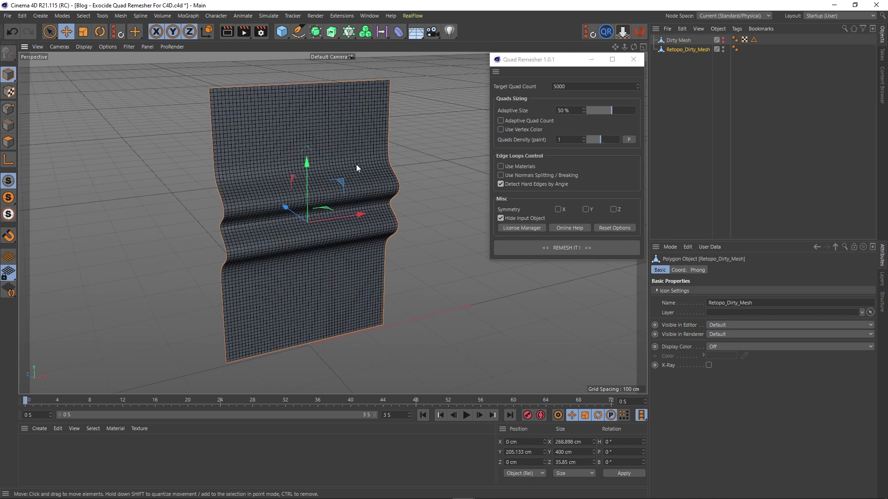
Undo the last remesh to bring back the original Dirty Mesh.
key("ctrl+z")
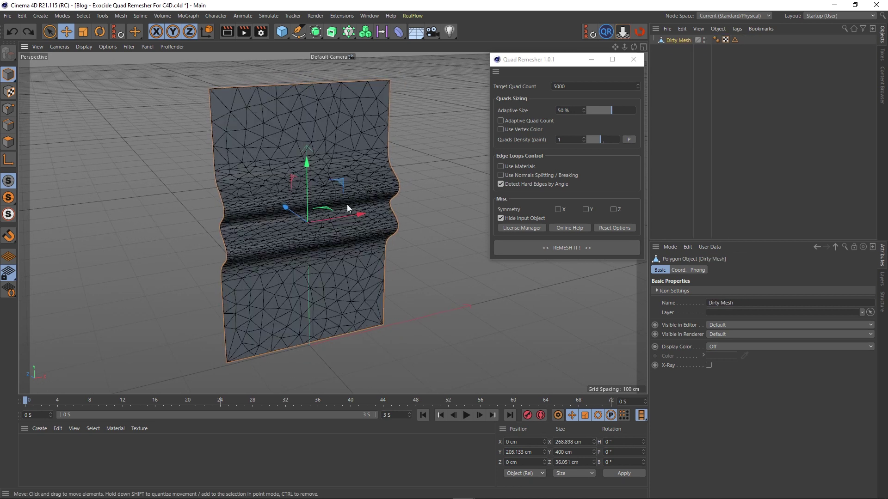
mouse_move(347, 204)
middle_mouse_down("alt")
mouse_move(374, 181)
mouse_move(342, 210)
middle_mouse_up("alt")
mouse_move(342, 210)
left_mouse_down("alt")
mouse_move(341, 198)
mouse_move(313, 198)
mouse_move(210, 212)
mouse_move(360, 205)
mouse_move(374, 150)
mouse_move(356, 212)
left_mouse_up("alt")
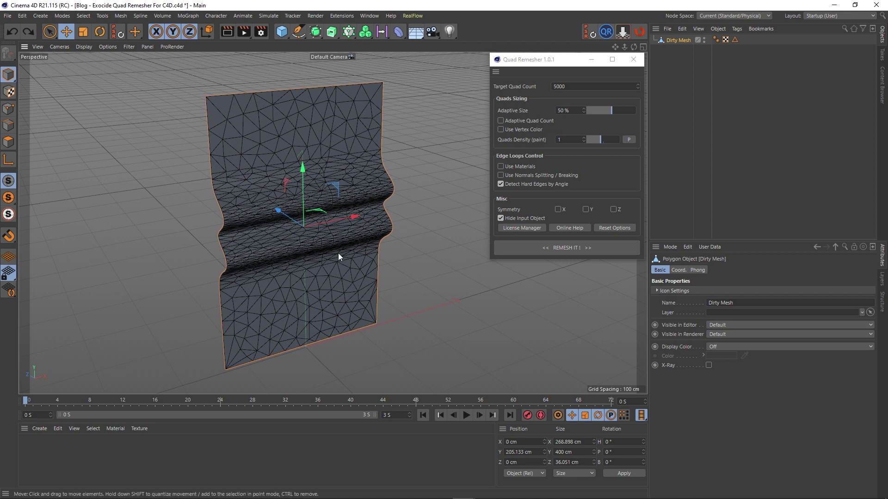
middle_click_drag(337, 254, 332, 246, "alt")
Set the Target Quad Count to 250 and remesh the Dirty Mesh.
left_click_drag(575, 87, 357, 107)
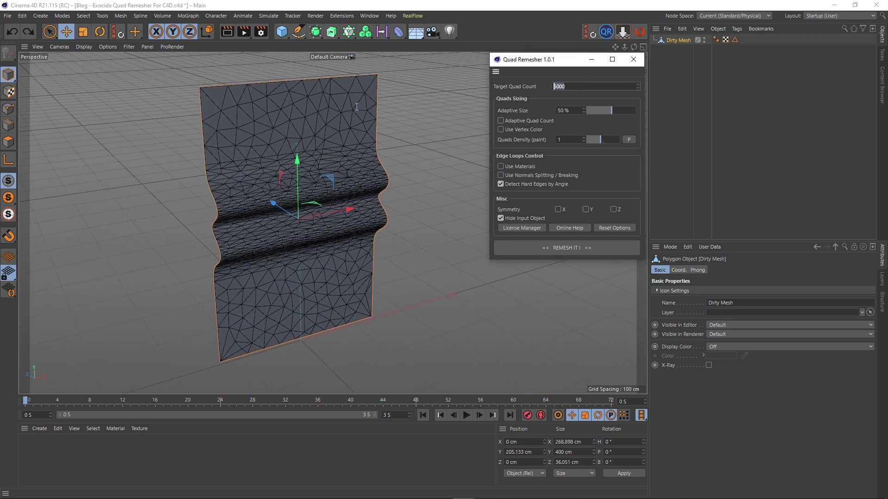
type("1")
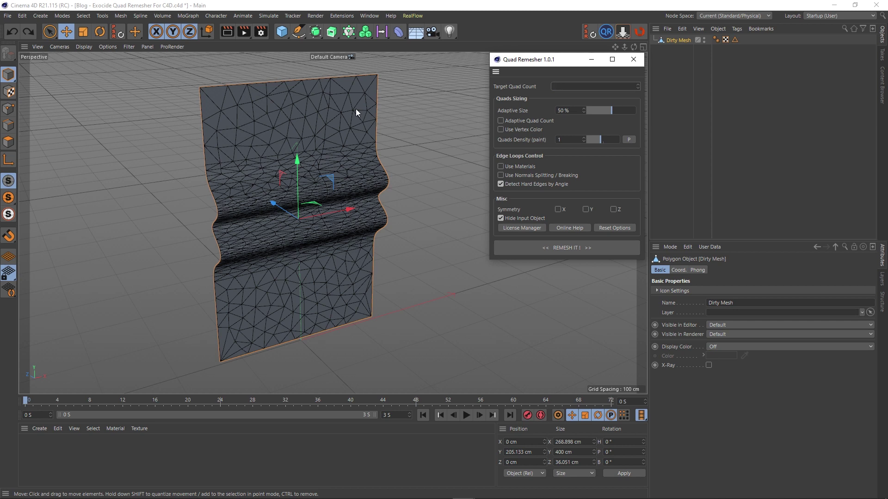
type("0")
key("BackSpace")
key("BackSpace")
left_click(589, 247)
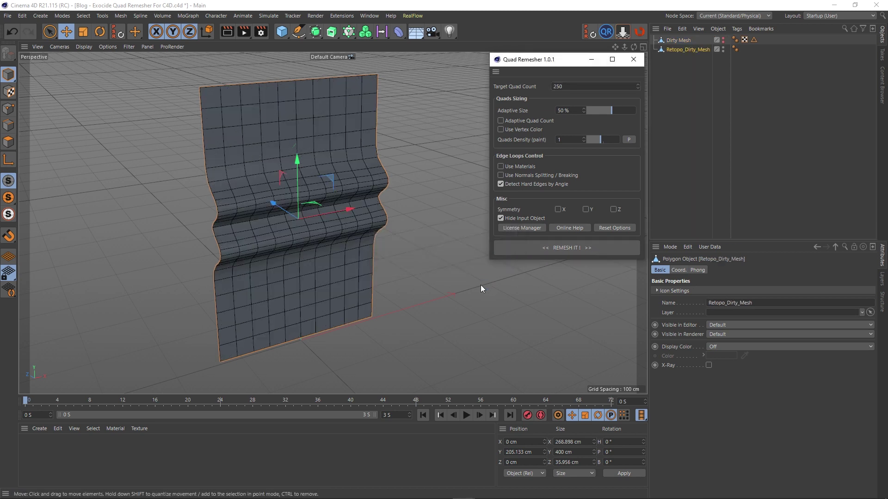
Inspect how the low-count quads follow the folds of the remeshed object from different angles.
scroll(356, 170, "down", 2)
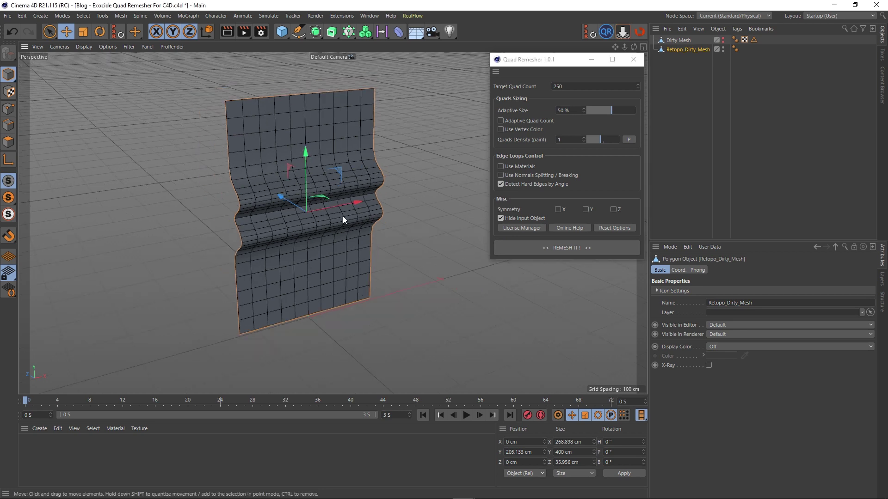
scroll(341, 217, "up", 4)
scroll(354, 227, "down", 1)
left_click_drag(359, 229, 372, 205, "alt")
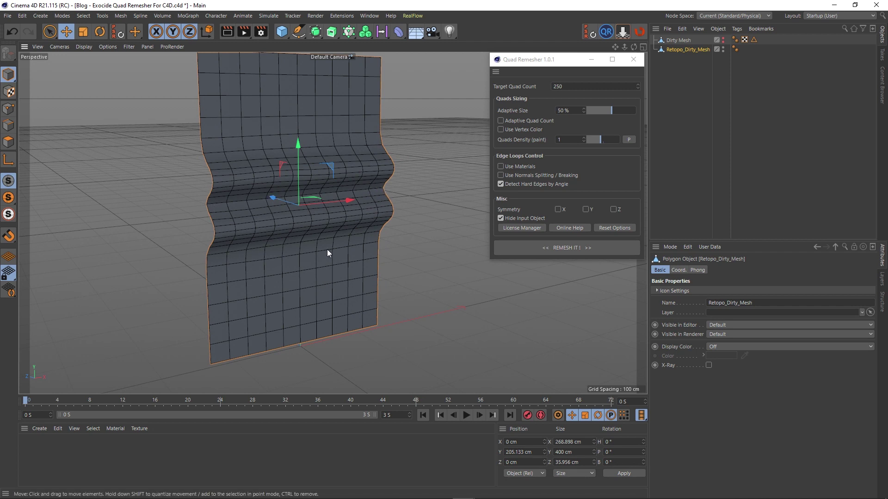
middle_click_drag(327, 249, 302, 273, "alt")
scroll(305, 276, "down", 1)
left_click_drag(307, 276, 307, 288, "alt")
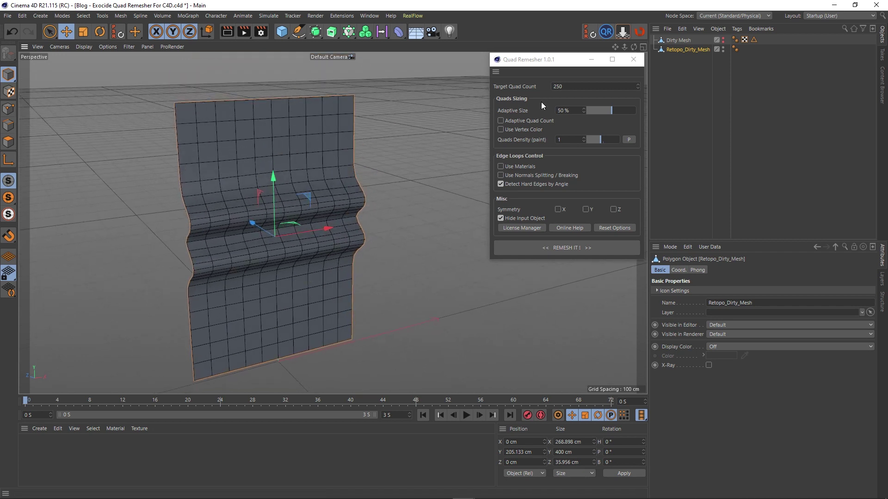
Undo the last remesh and remesh the original Dirty Mesh with a Target Quad Count of 100.
left_click_drag(564, 87, 448, 99)
type("1")
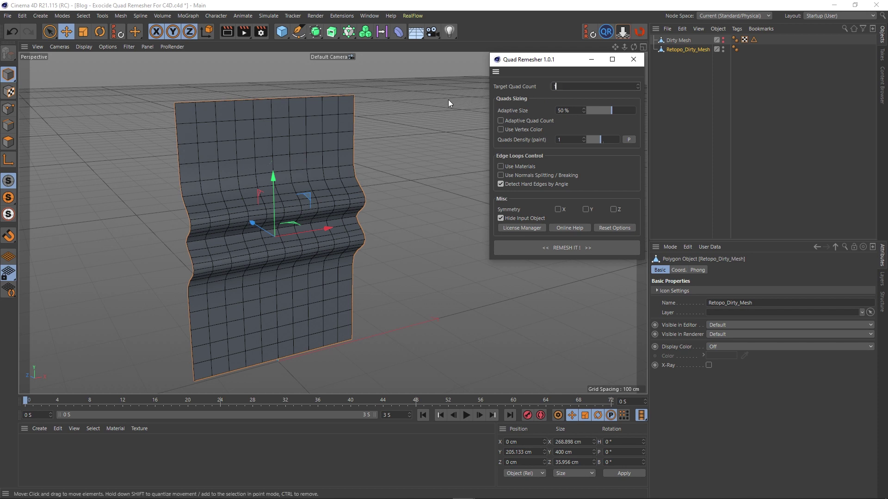
type("00")
key("ctrl+z")
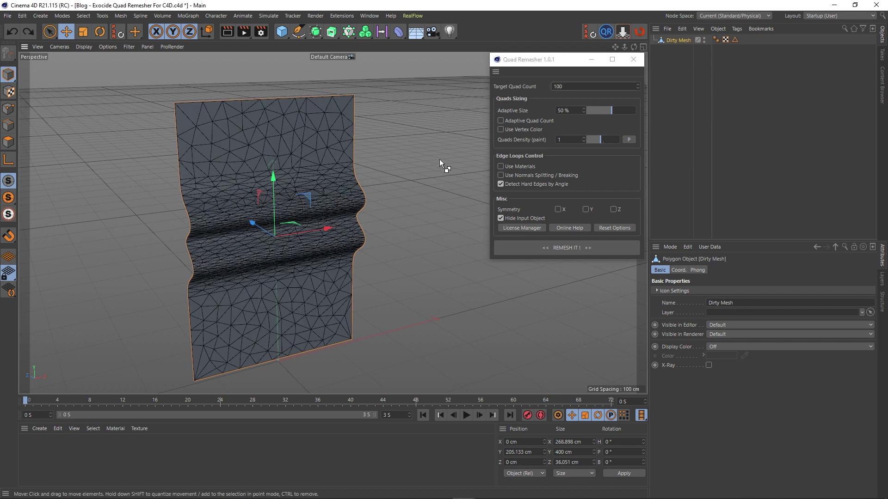
left_click(539, 243)
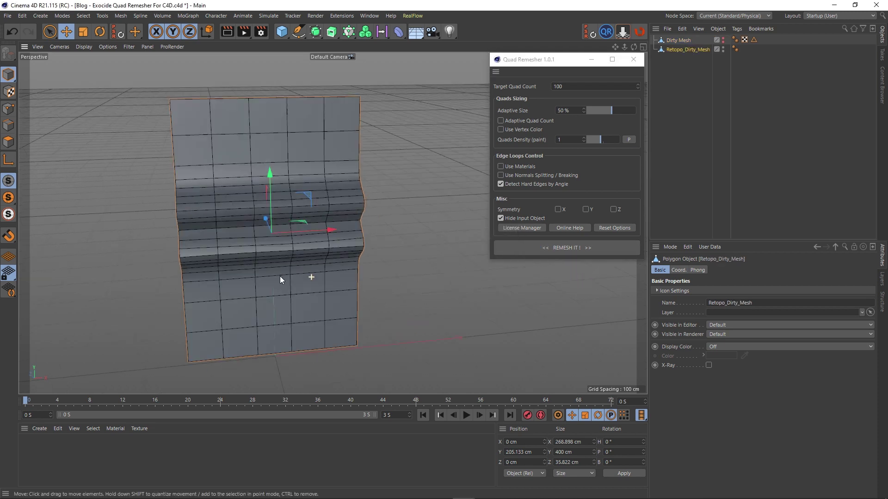
Inspect how the quads are distributed between the flat areas and folds of the remeshed object, from several angles and up close.
left_click_drag(280, 276, 353, 249, "alt")
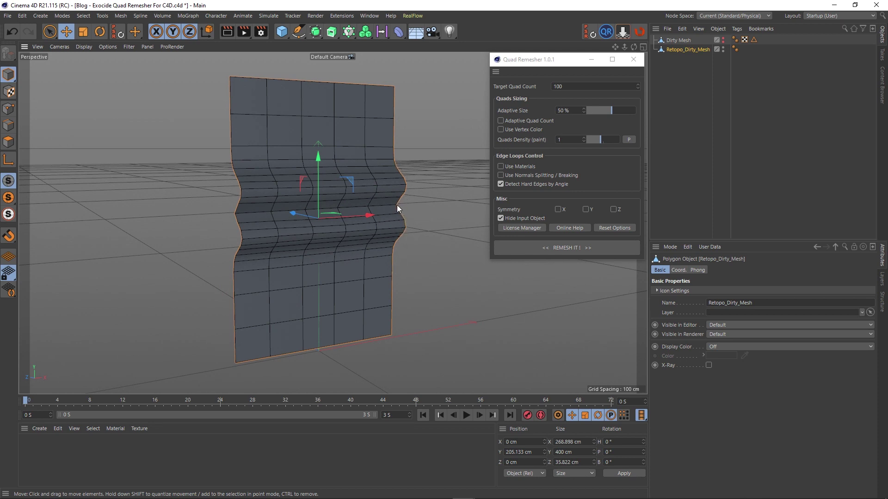
middle_click_drag(344, 148, 302, 146, "alt")
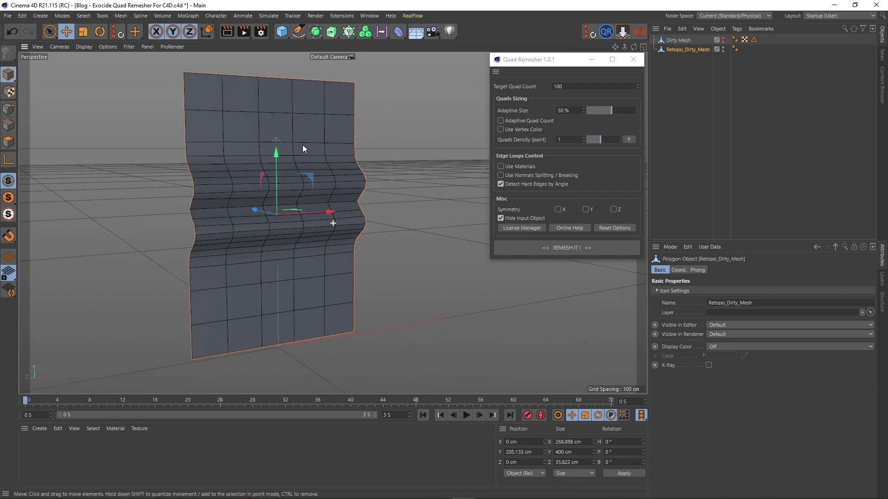
left_click_drag(304, 143, 307, 159, "alt")
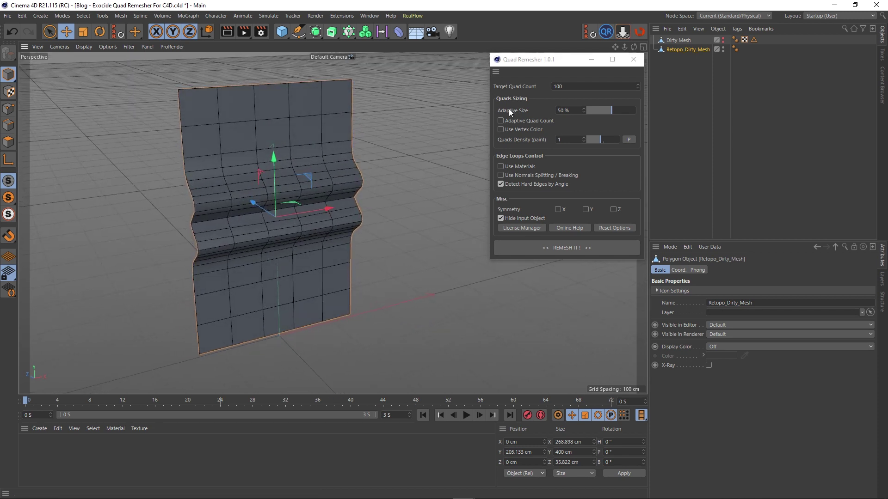
middle_click_drag(295, 143, 302, 140, "alt")
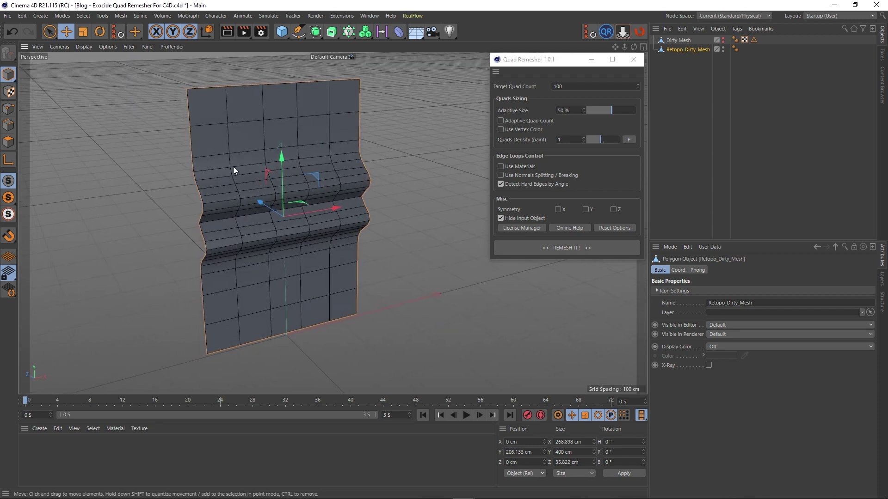
mouse_move(247, 168)
left_mouse_down("alt")
mouse_move(256, 140)
mouse_move(245, 193)
mouse_move(249, 169)
left_mouse_up("alt")
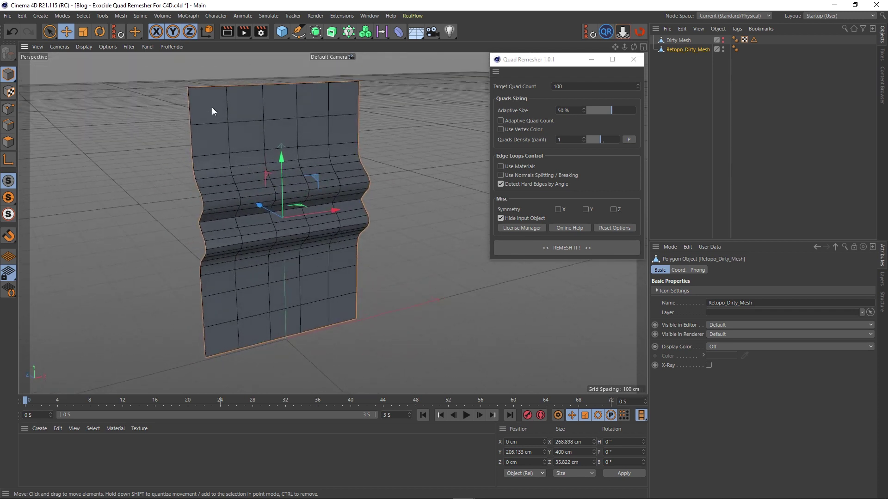
scroll(221, 201, "up", 4)
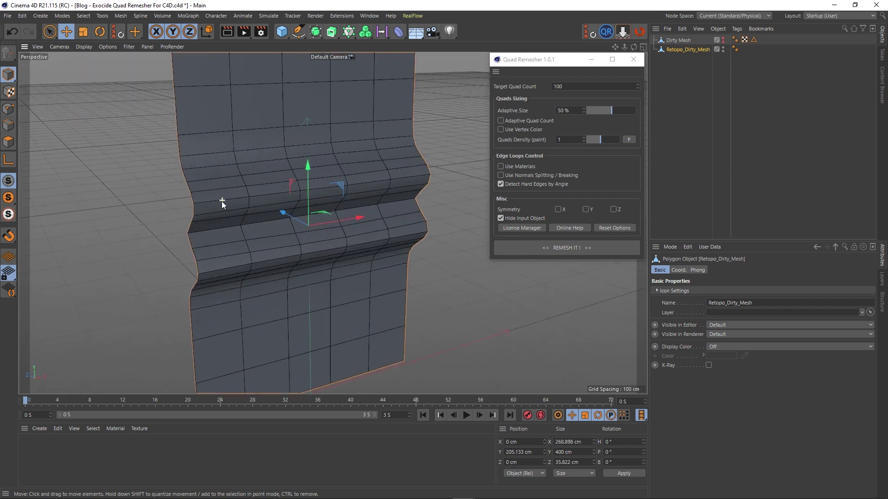
left_click_drag(224, 200, 268, 184, "alt")
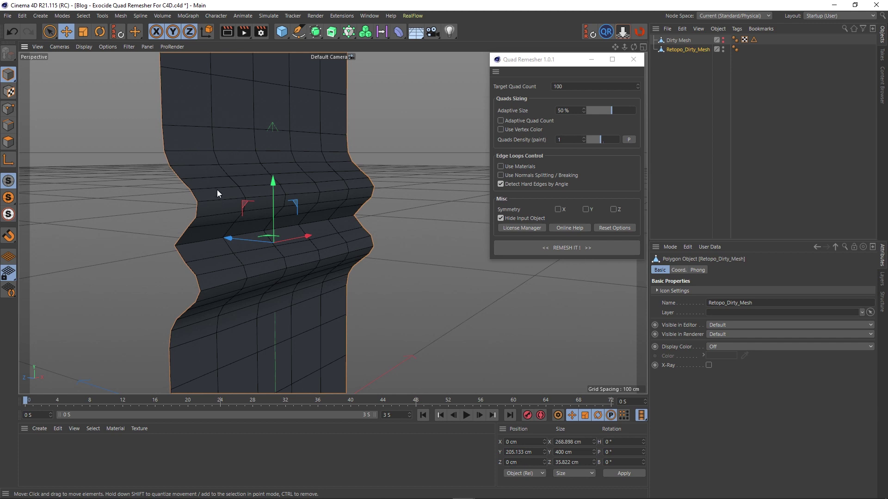
left_click_drag(212, 223, 248, 227, "alt")
scroll(193, 201, "down", 4)
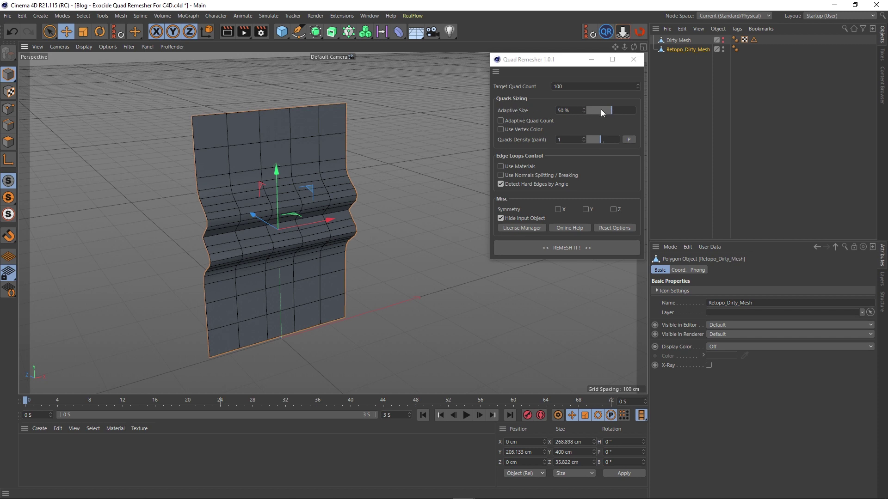
Undo the last remesh and remesh the Dirty Mesh with the Adaptive Size set to 0%.
left_click_drag(600, 109, 431, 123)
key("ctrl+z")
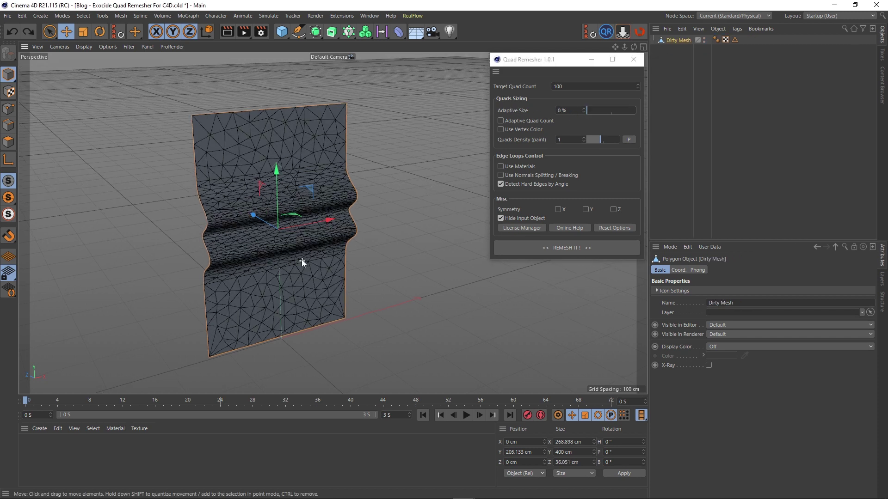
left_click(550, 247)
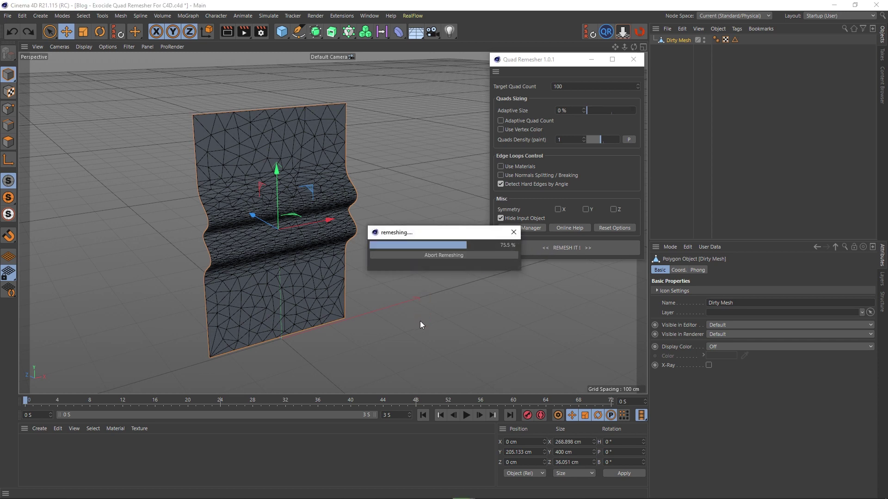
Examine the quad sizes and the shape of the folds on the non-adaptive remesh from different angles.
mouse_move(327, 295)
left_mouse_down("alt")
mouse_move(323, 272)
mouse_move(326, 289)
left_mouse_up("alt")
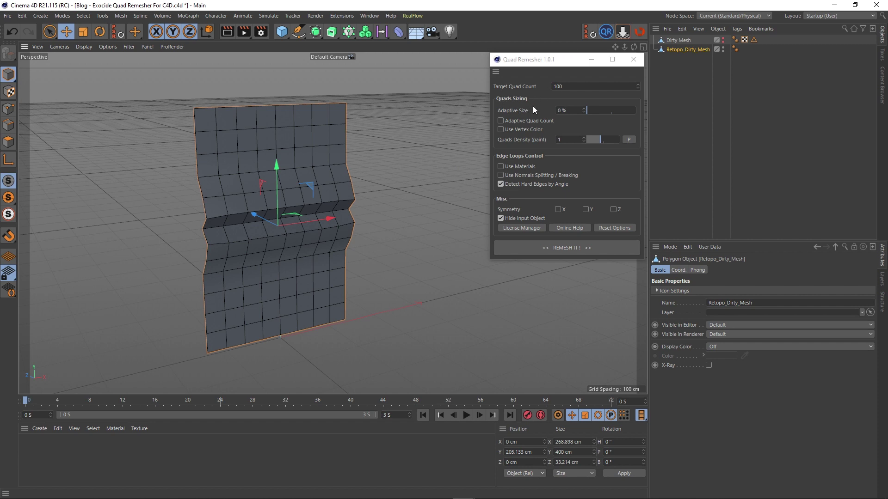
left_click_drag(225, 202, 264, 231, "alt")
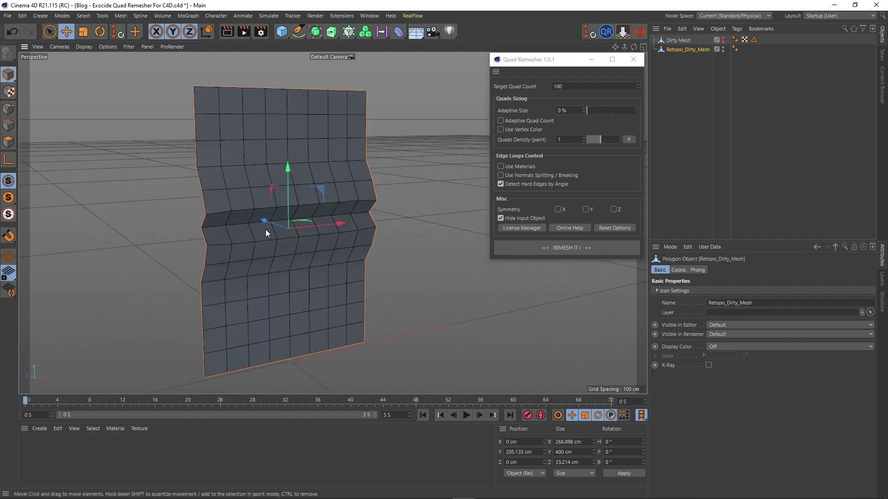
left_click_drag(265, 232, 287, 235, "alt")
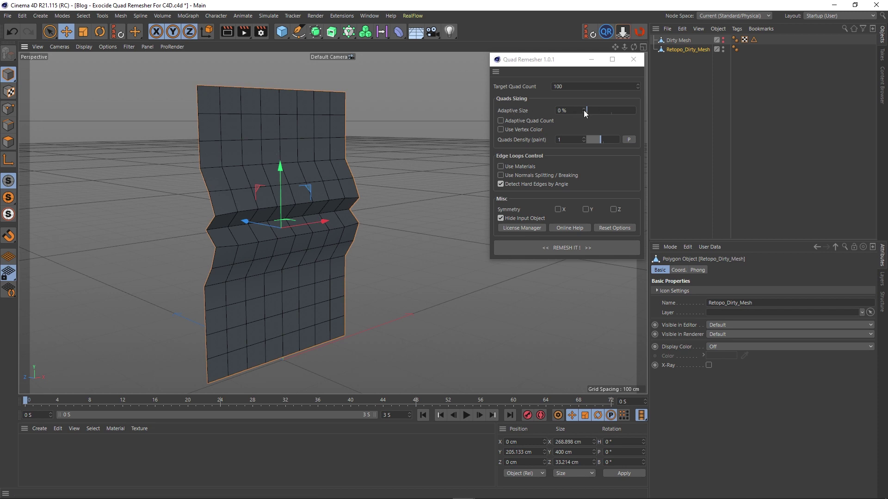
mouse_move(284, 259)
left_mouse_down("alt")
mouse_move(257, 242)
mouse_move(301, 246)
mouse_move(287, 256)
left_mouse_up("alt")
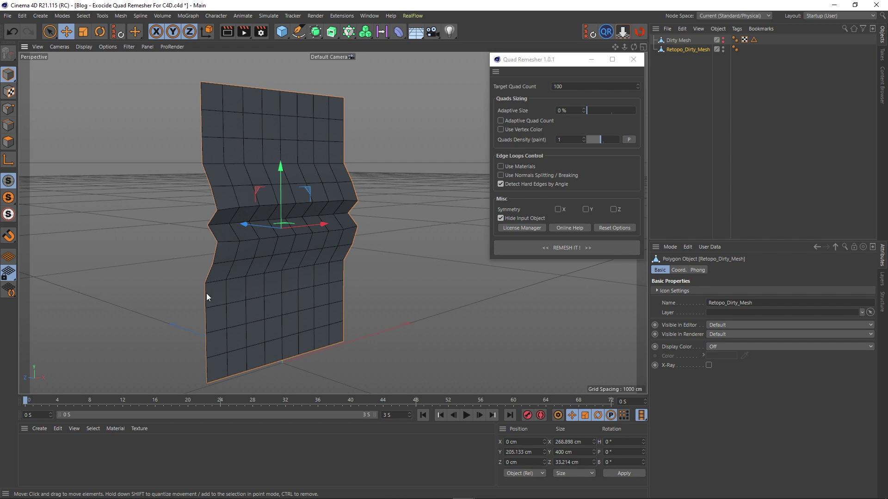
left_click_drag(342, 233, 337, 238, "alt")
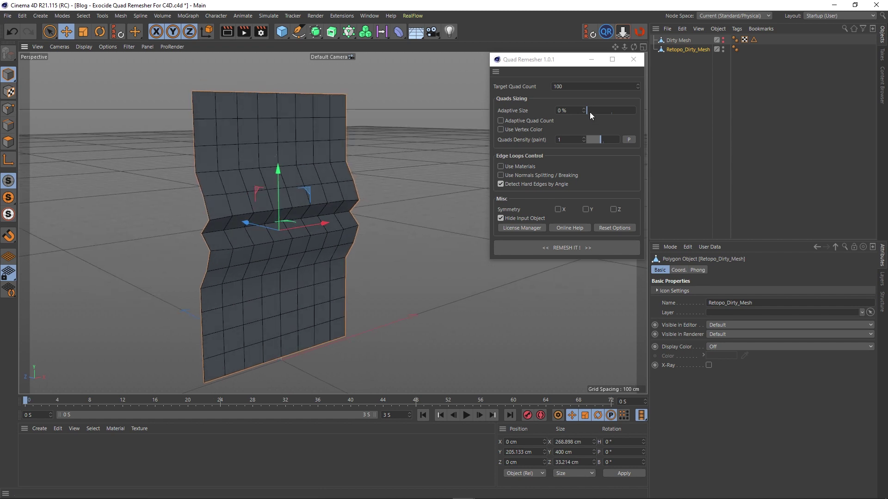
Undo the last remesh and remesh the Dirty Mesh with the Adaptive Size set to 100%.
left_click_drag(589, 112, 639, 111)
key("ctrl+z")
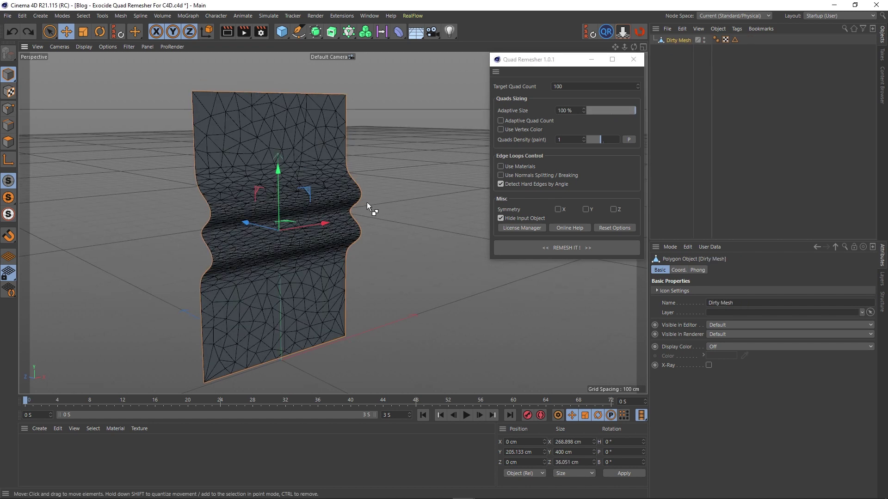
left_click(557, 249)
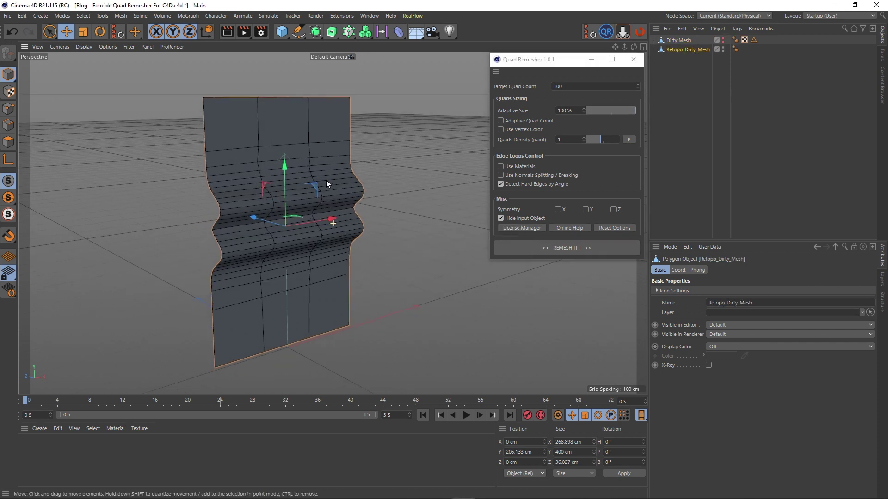
Inspect the quad density along the folds and the flat areas of the fully adaptive remesh, both up close and as a whole.
left_click_drag(340, 175, 333, 170, "alt")
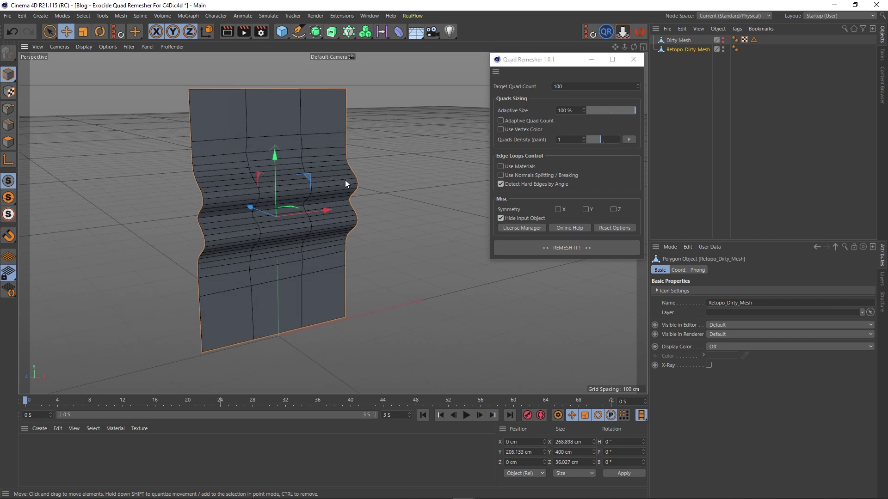
scroll(345, 180, "up", 3)
left_click_drag(335, 151, 343, 157, "alt")
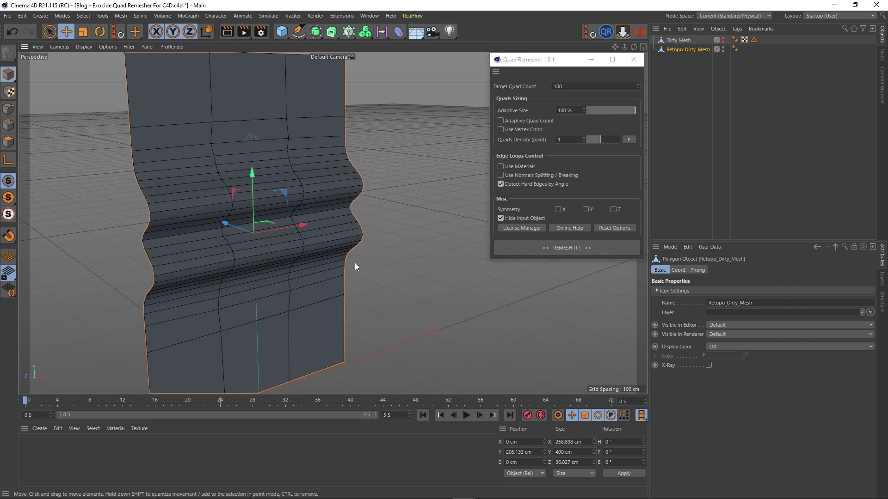
scroll(248, 265, "down", 4)
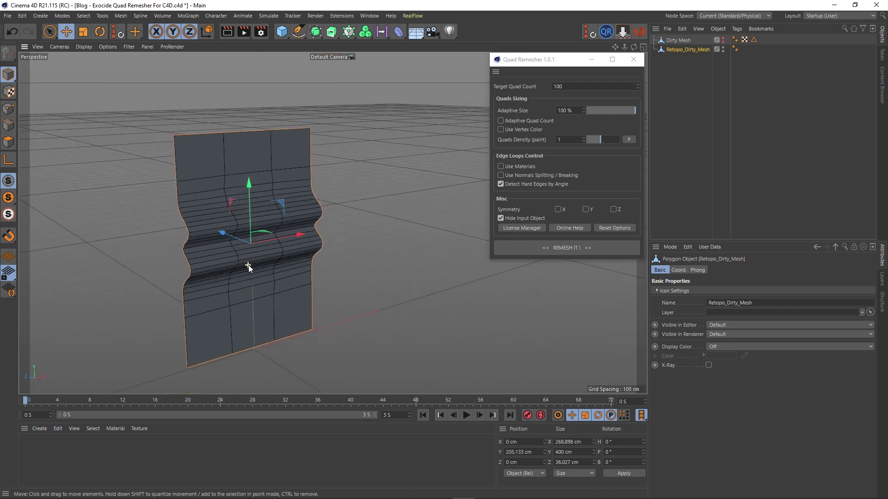
middle_click_drag(233, 278, 246, 258, "alt")
left_click_drag(246, 258, 231, 258, "alt")
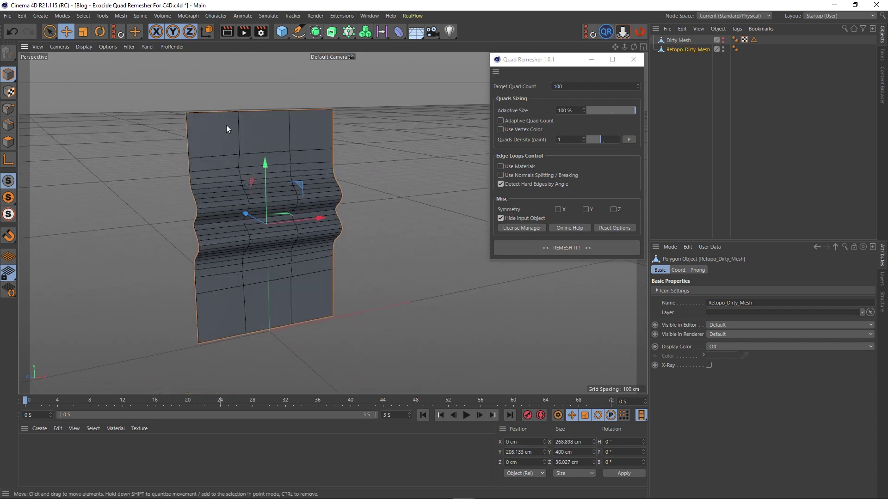
scroll(228, 125, "up", 5)
mouse_move(229, 140)
left_mouse_down("alt")
mouse_move(245, 154)
mouse_move(240, 147)
left_mouse_up("alt")
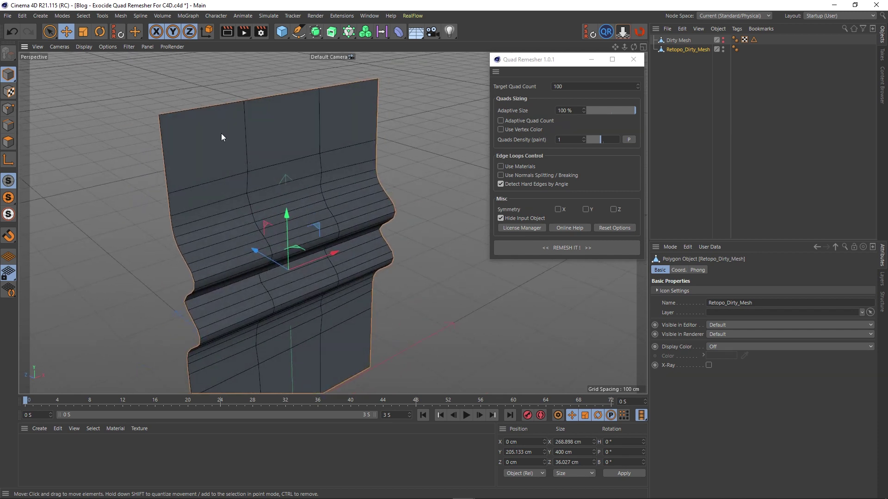
scroll(221, 134, "down", 2)
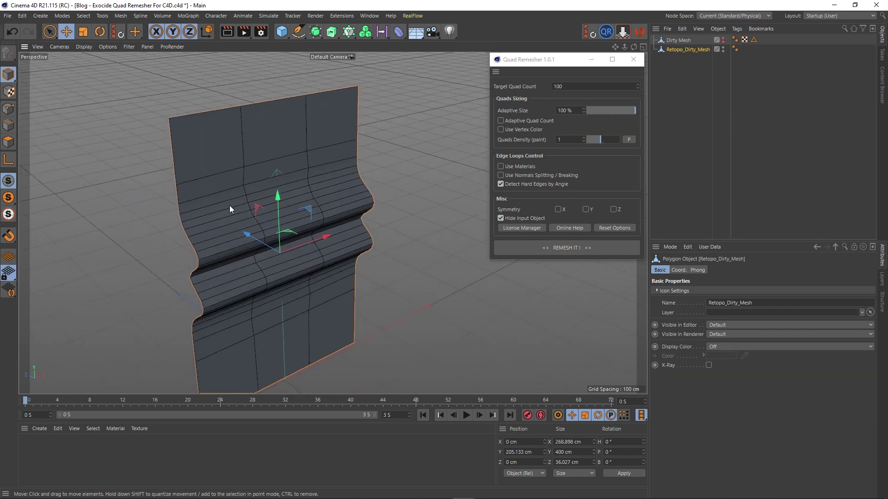
left_click_drag(246, 246, 248, 224, "alt")
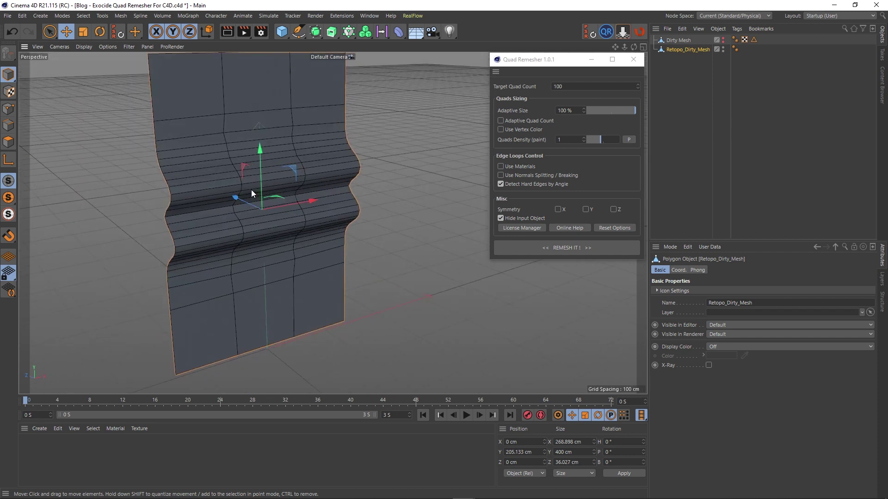
scroll(251, 185, "down", 2)
middle_click_drag(275, 172, 278, 185, "alt")
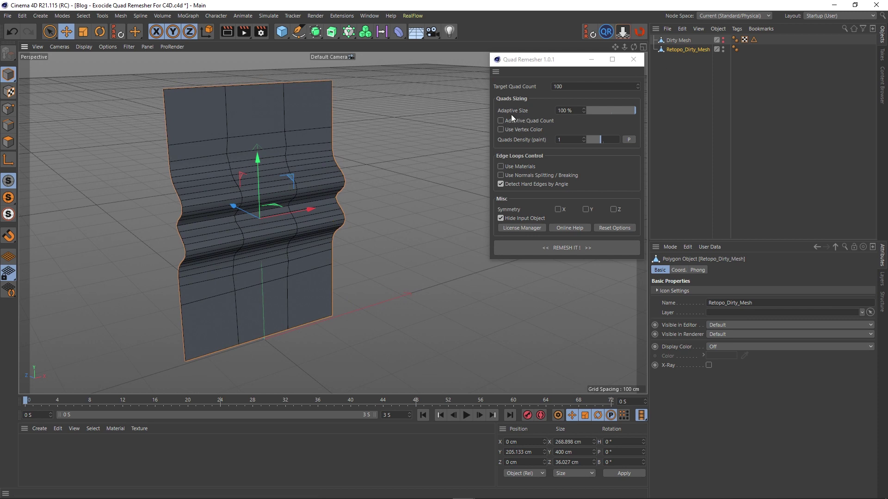
Reset the Quad Remesher options to their defaults and set the Target Quad Count to 100.
left_click(609, 228)
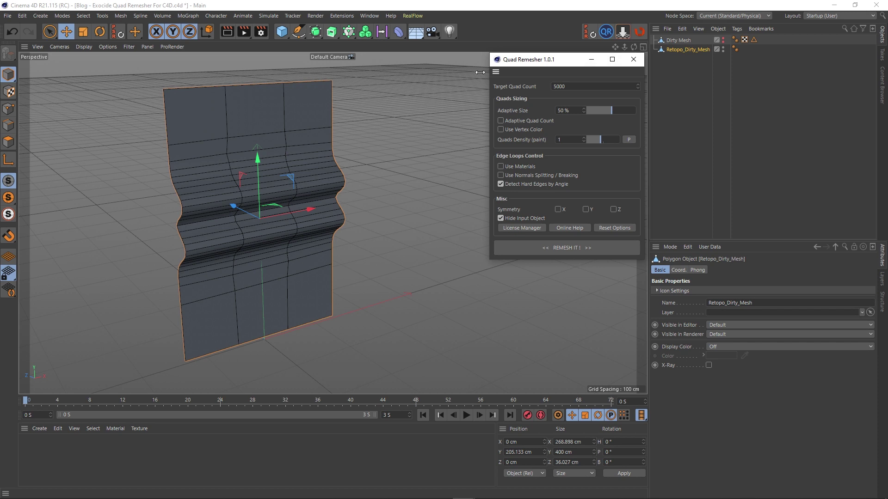
left_click_drag(564, 87, 445, 97)
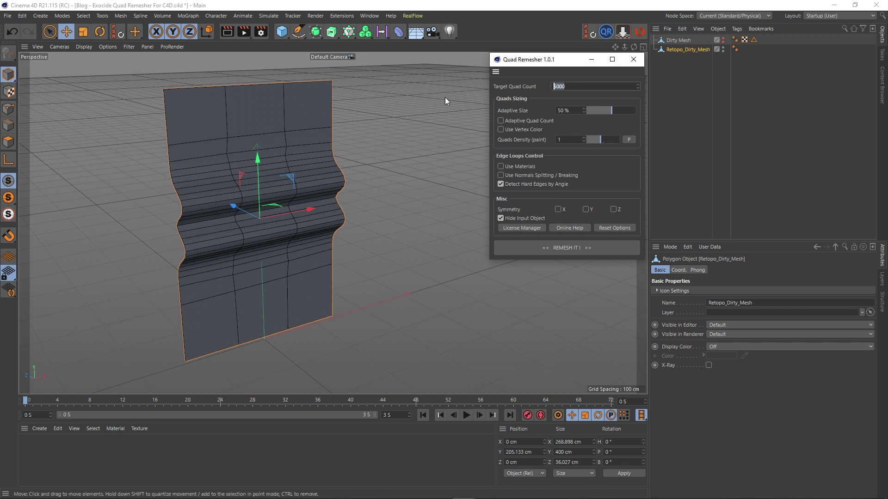
type("100")
Undo the fully adaptive remesh and remesh the Dirty Mesh with an Adaptive Size of 0%.
key("ctrl+z")
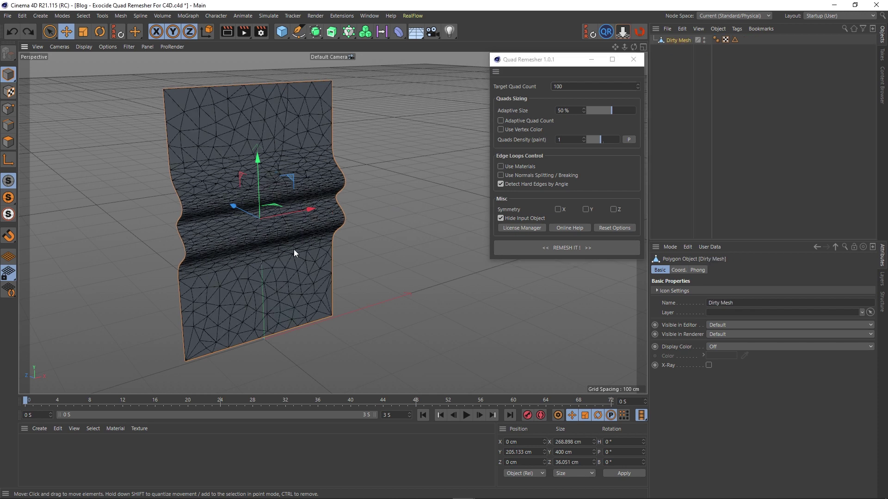
left_click_drag(286, 250, 278, 254, "alt")
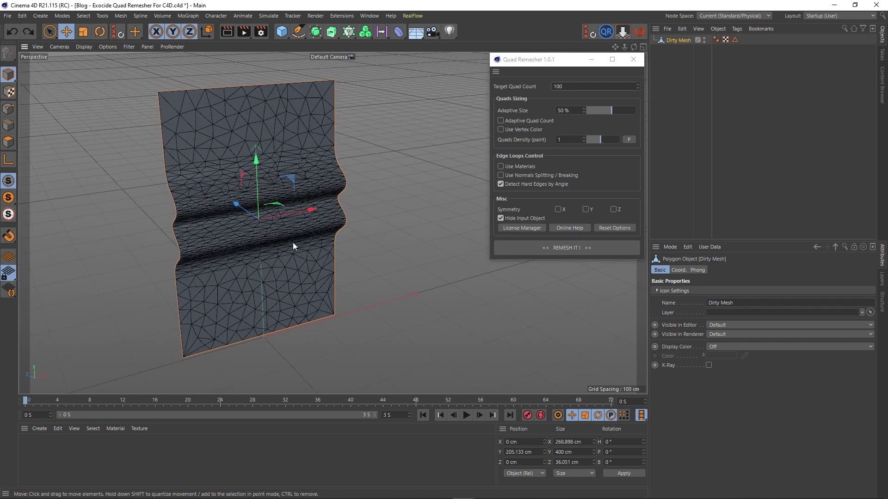
middle_click_drag(293, 243, 307, 241, "alt")
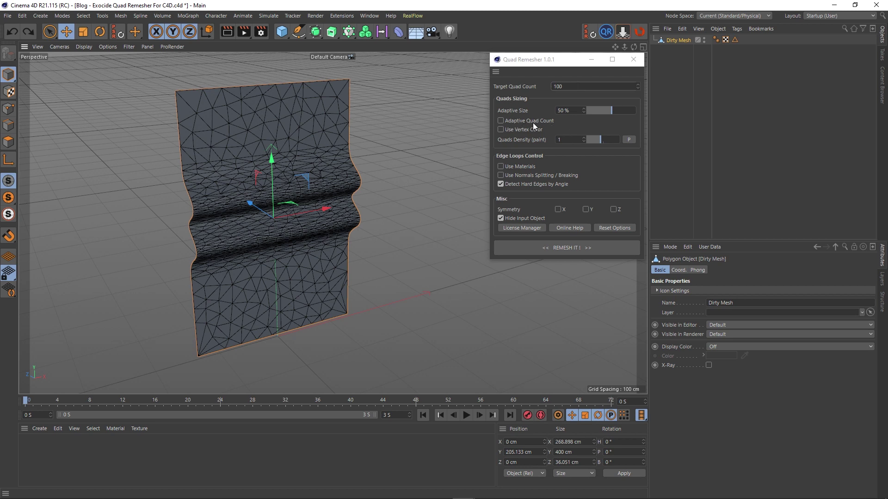
left_click(583, 88)
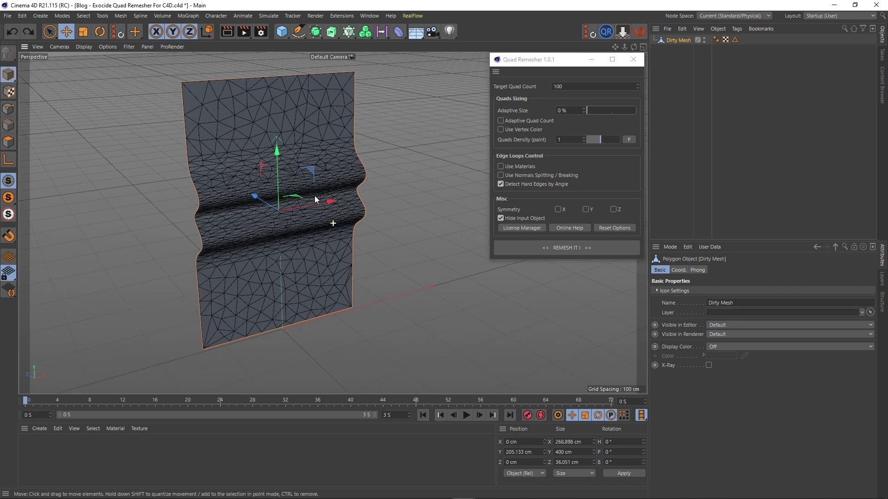
left_click(524, 253)
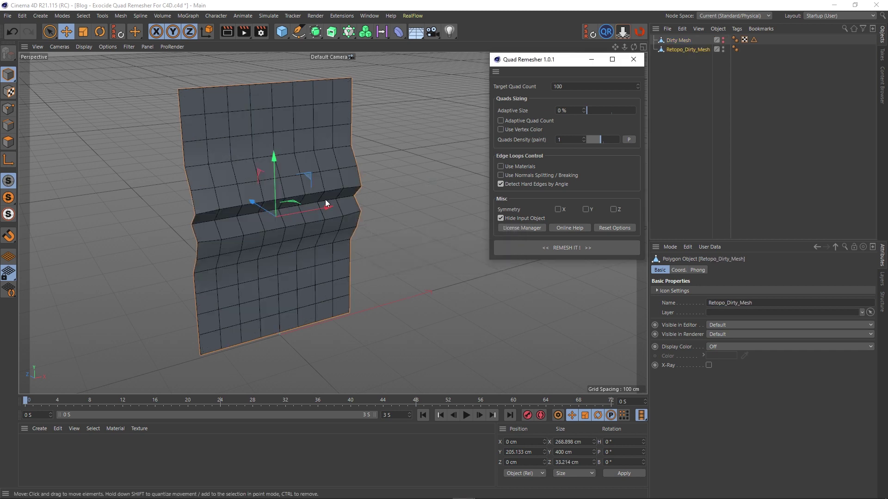
Undo the last remesh and remesh the Dirty Mesh with Adaptive Quad Count enabled at an Adaptive Size of 0%.
key("ctrl+z")
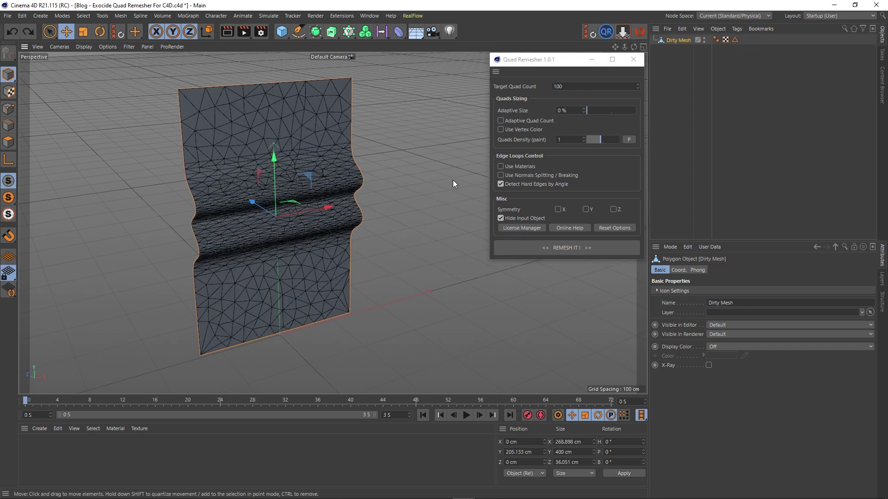
left_click(500, 120)
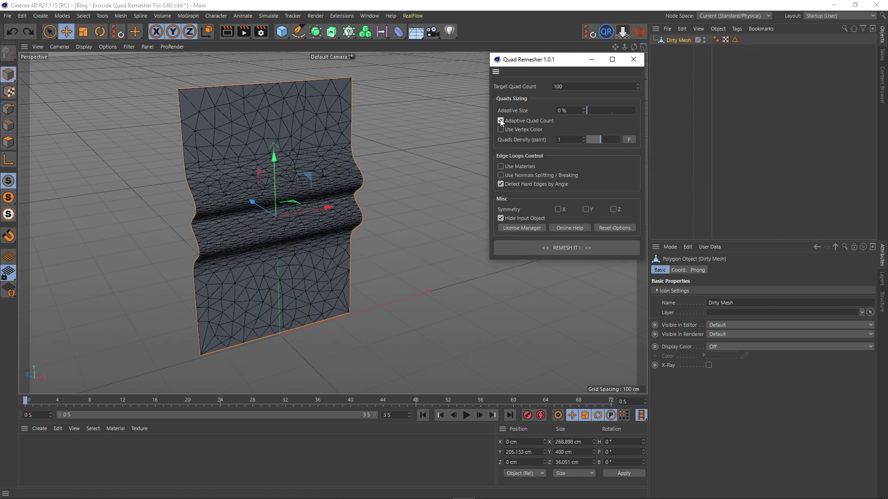
left_click(535, 244)
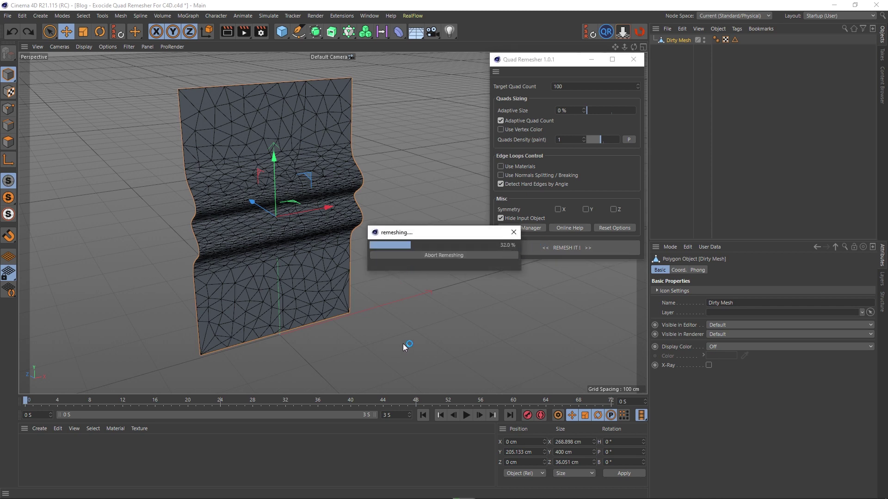
left_click_drag(380, 335, 448, 172, "alt")
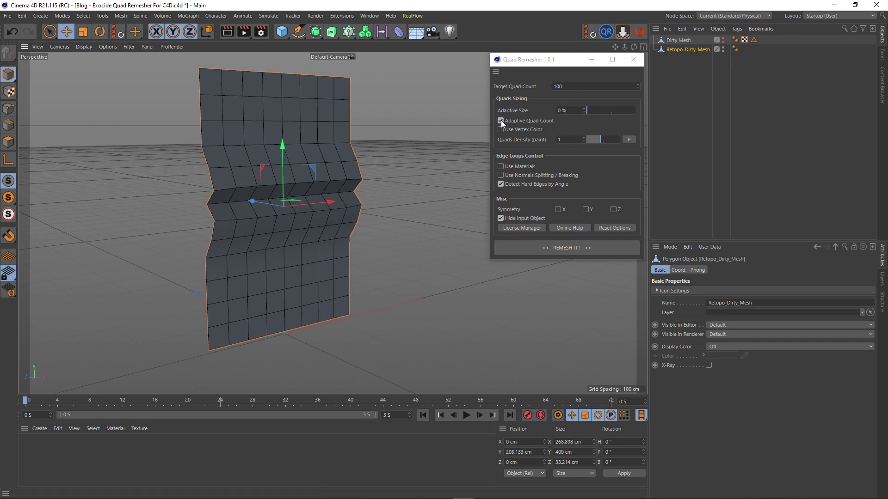
Undo the last remesh, remesh the Dirty Mesh with the Adaptive Size set to 50%, and check its polygon count in polygon mode.
key("ctrl+z")
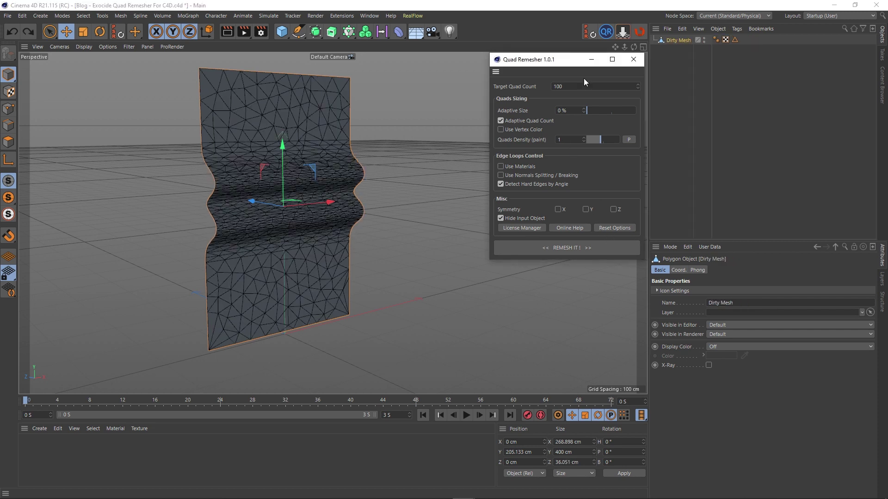
left_click(595, 111)
left_click(563, 247)
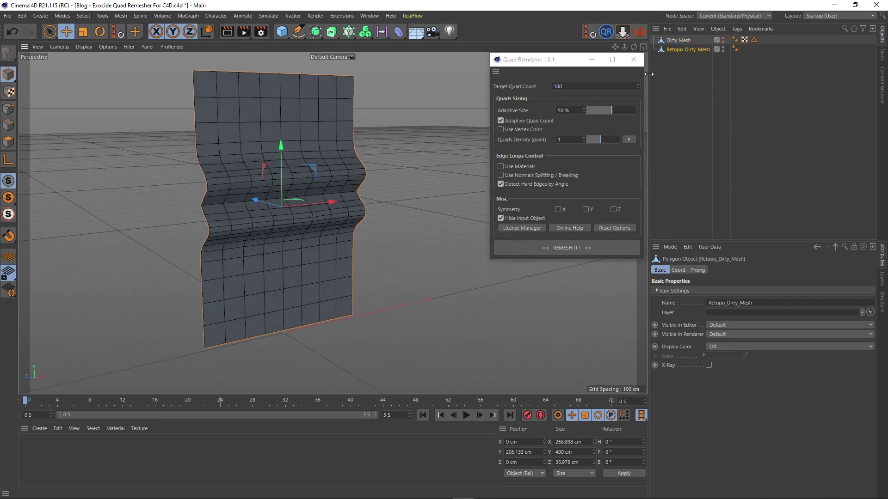
left_click(8, 141)
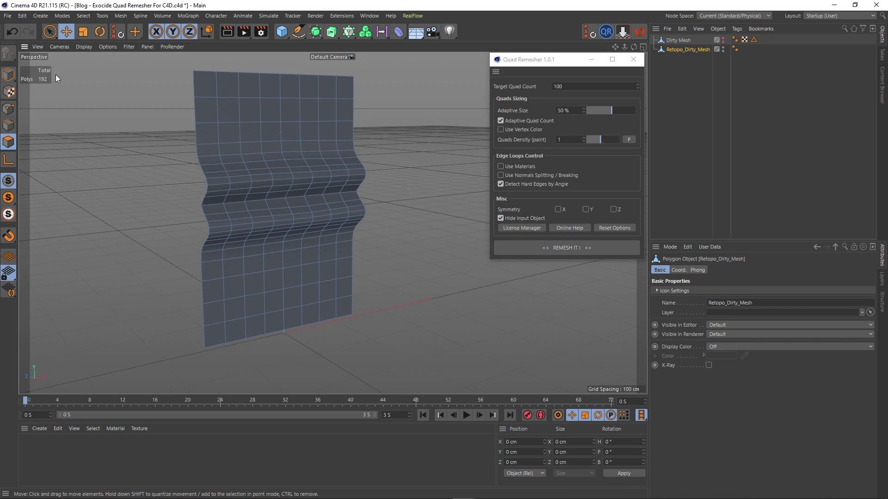
Undo the last remesh and remesh the Dirty Mesh with Adaptive Quad Count disabled.
key("ctrl+z")
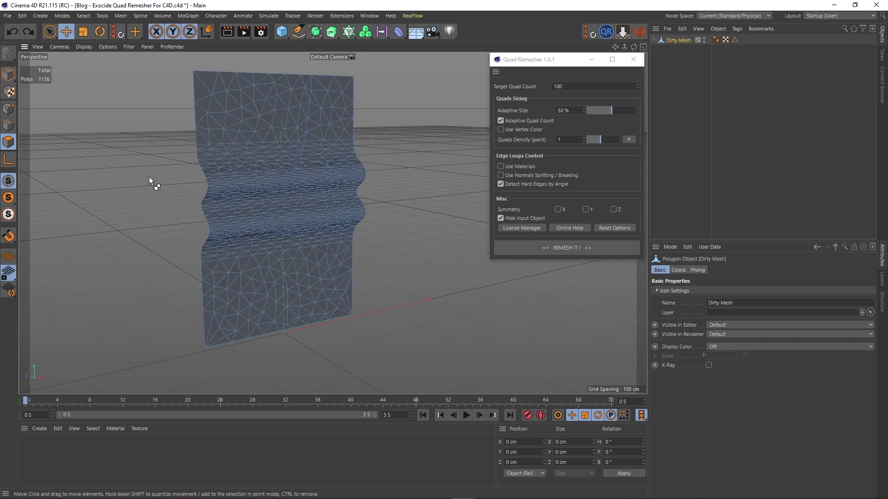
left_click(501, 120)
left_click(550, 248)
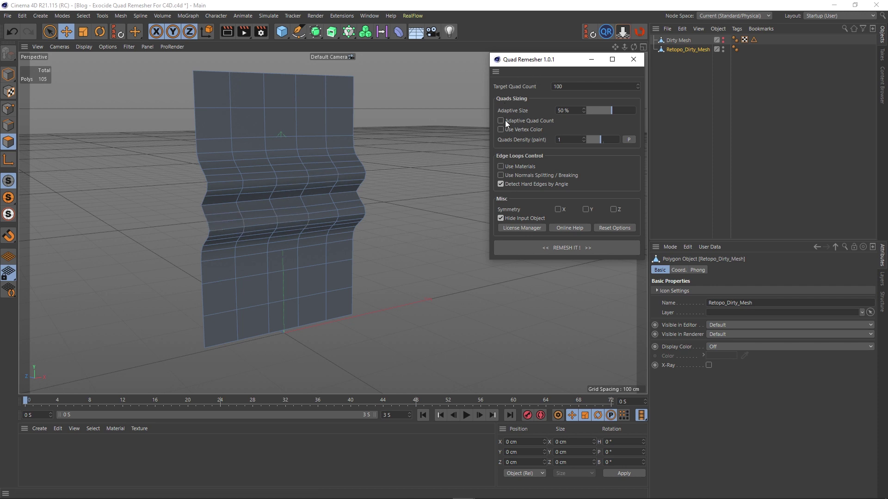
Undo the last remesh, remesh the Dirty Mesh with Adaptive Quad Count enabled again, and inspect the quads along the folds.
left_click_drag(572, 87, 551, 86)
left_click(572, 86)
key("ctrl+z")
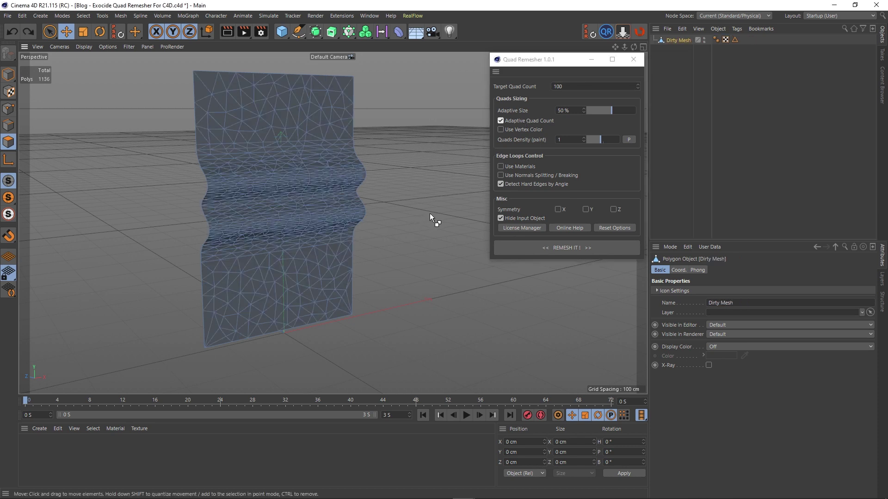
left_click(529, 246)
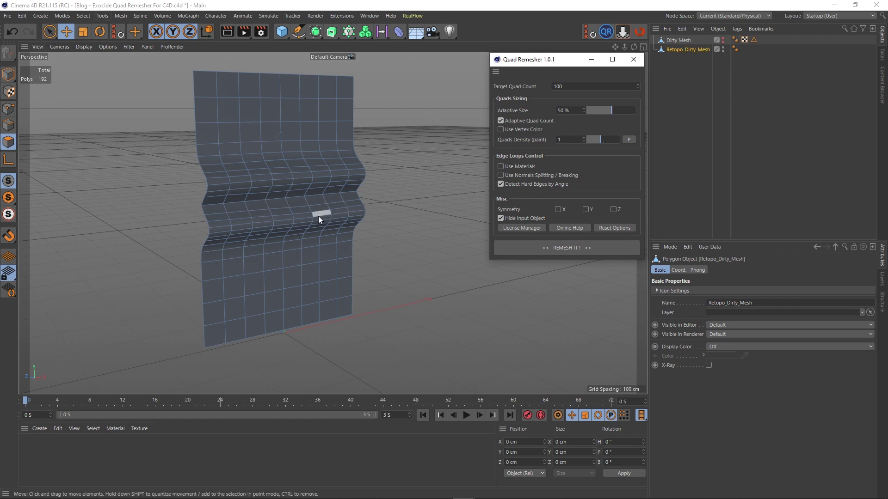
scroll(318, 217, "up", 2)
scroll(318, 216, "down", 4)
mouse_move(318, 216)
left_mouse_down("alt")
mouse_move(328, 218)
mouse_move(319, 209)
mouse_move(326, 211)
left_mouse_up("alt")
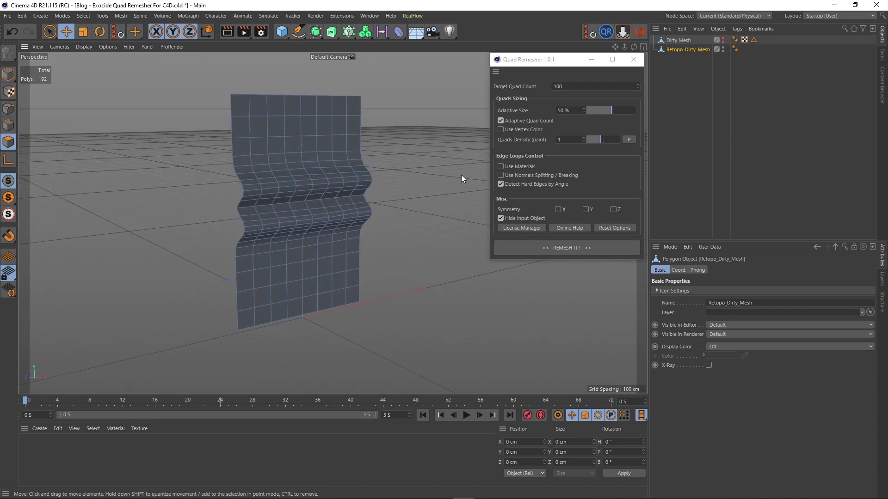
Undo the adaptive-count remesh and turn off Adaptive Quad Count.
key("ctrl+z")
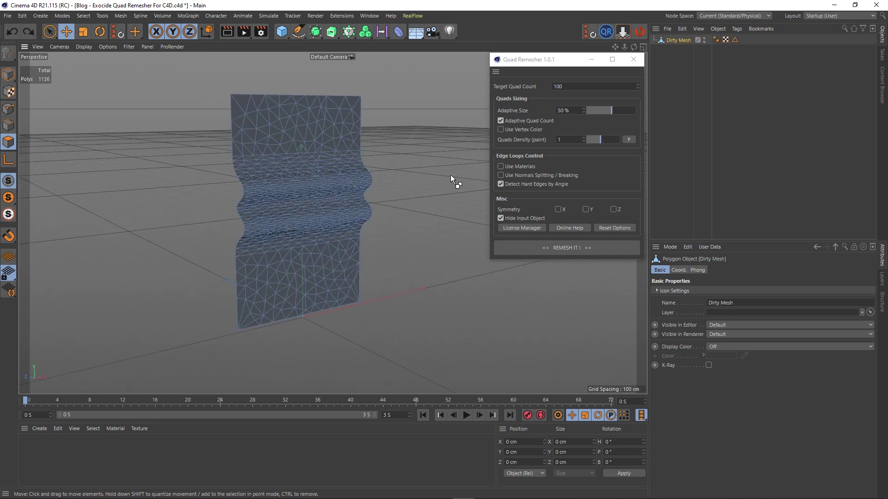
left_click(500, 121)
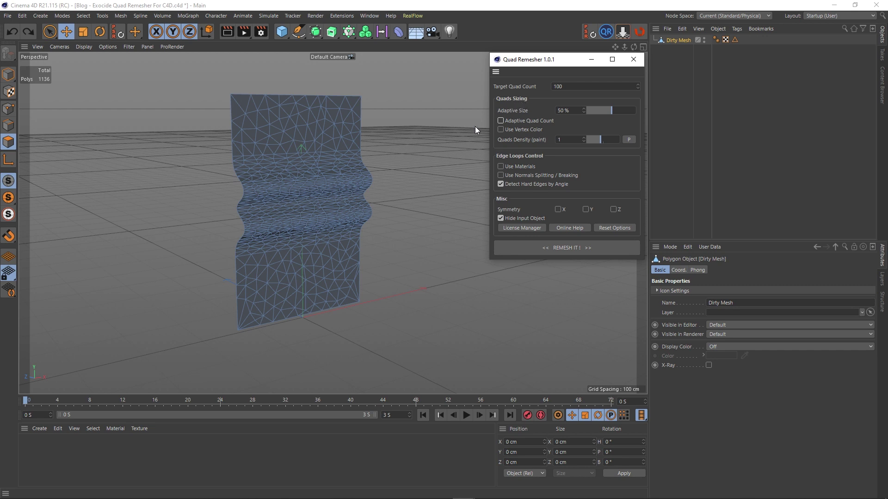
left_click_drag(317, 187, 291, 198, "alt")
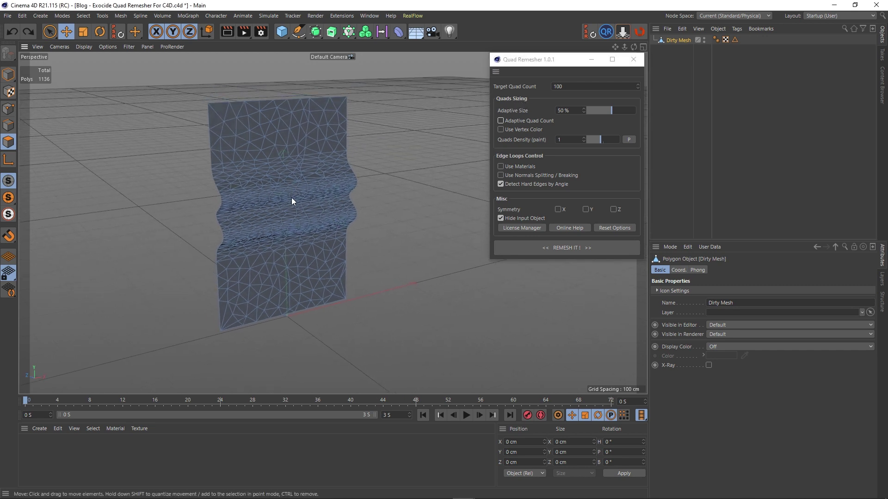
Enable Use Vertex Color and set the painted Quads Density to 4.
left_click(500, 130)
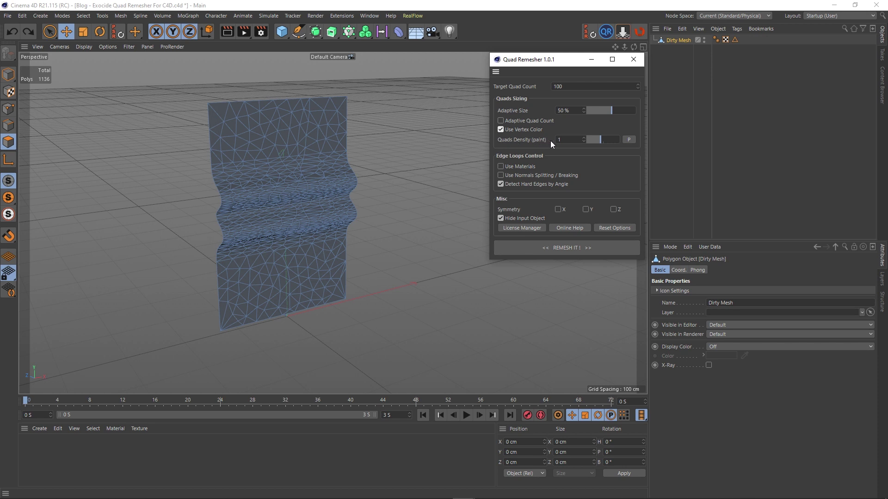
left_click_drag(600, 144, 595, 145)
left_click_drag(598, 142, 650, 141)
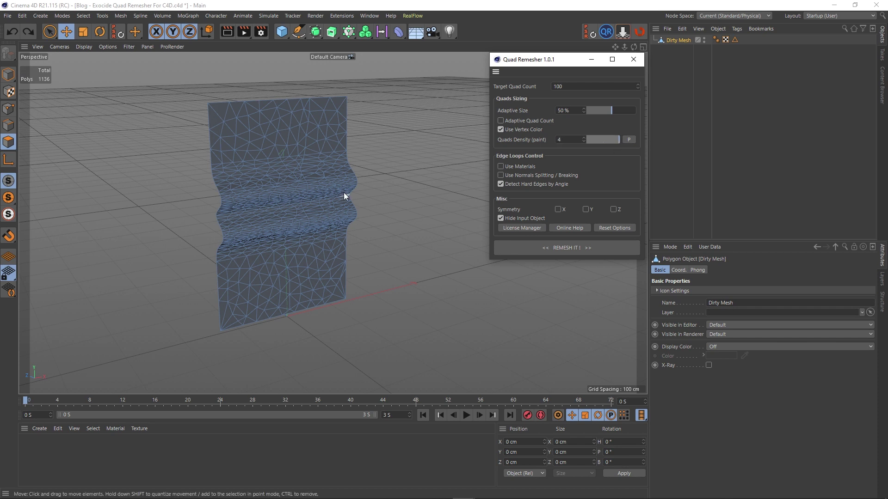
middle_click_drag(305, 197, 294, 193, "alt")
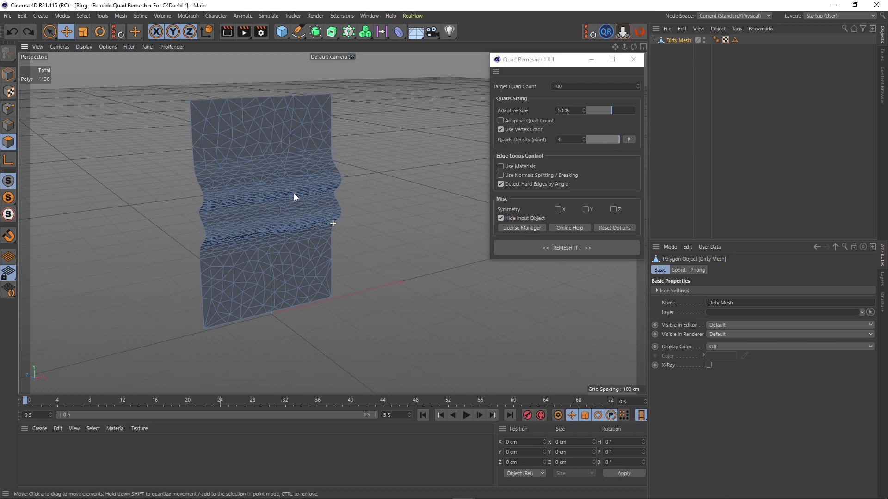
Add a vertex color tag to the Dirty Mesh and paint a red vertical strip down its middle and a red horizontal band across the folds.
left_click(627, 140)
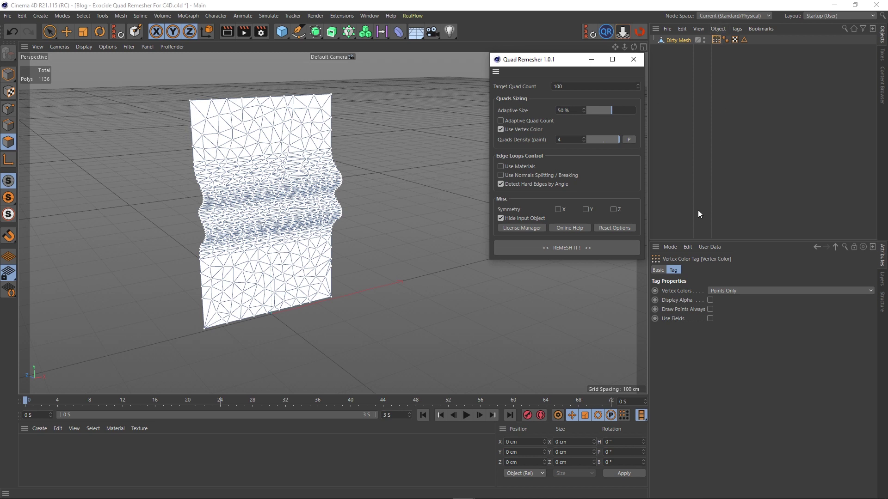
double_click(716, 41)
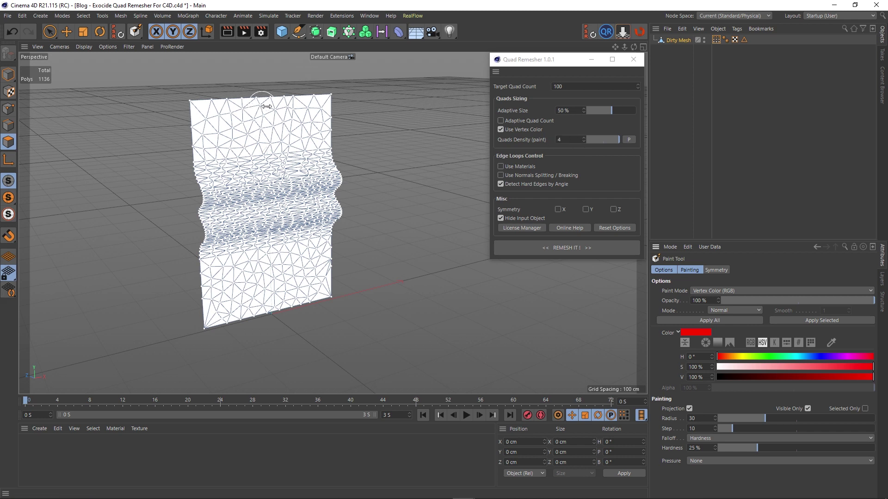
mouse_move(269, 104)
left_mouse_down()
mouse_move(273, 309)
mouse_move(274, 114)
left_mouse_up()
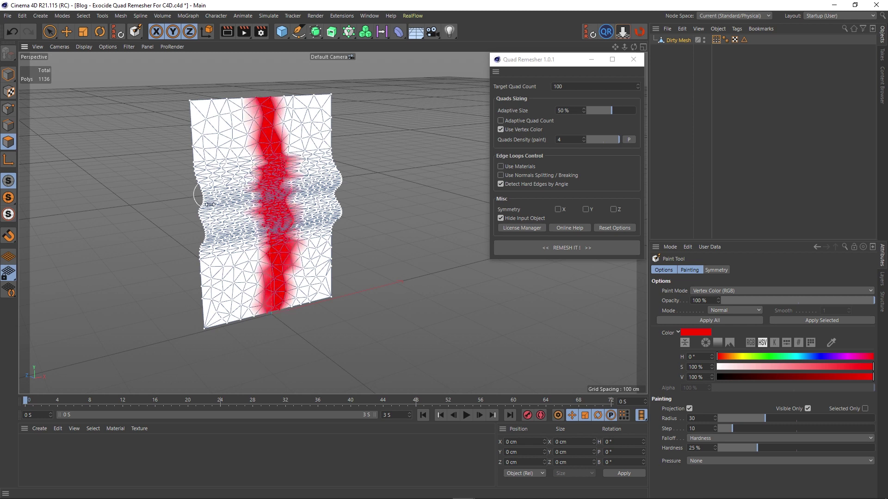
left_click_drag(200, 193, 344, 183)
mouse_move(204, 215)
left_mouse_down()
mouse_move(338, 198)
mouse_move(288, 216)
left_mouse_up()
middle_click_drag(289, 216, 295, 226, "alt")
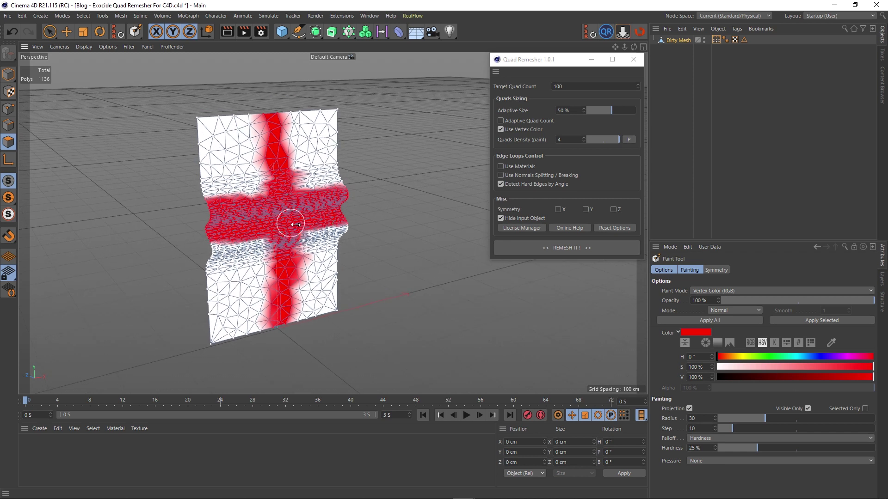
scroll(278, 241, "up", 1)
left_click_drag(271, 244, 273, 243, "alt")
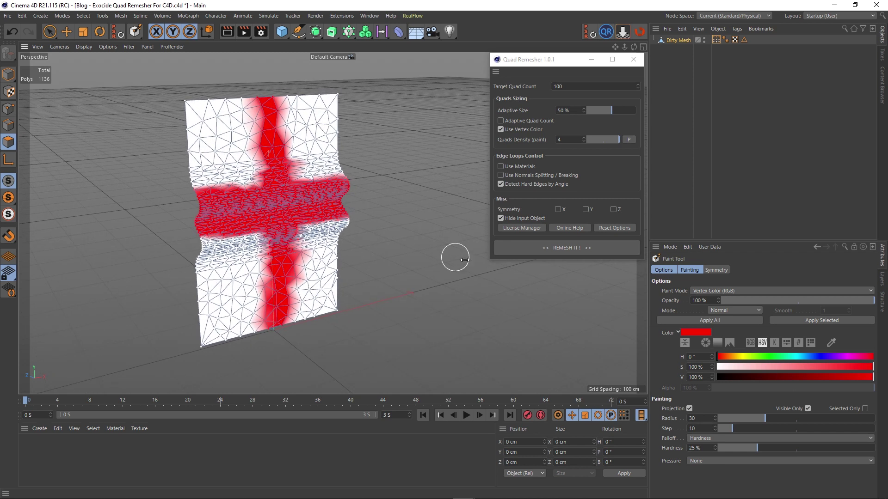
Remesh the Dirty Mesh using the painted vertex colors and inspect the quad density in the painted areas.
left_click(548, 248)
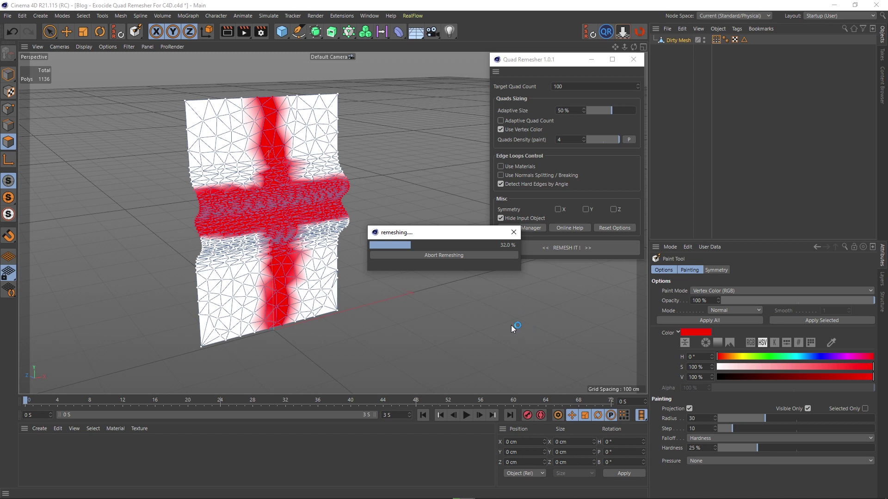
scroll(306, 231, "up", 3)
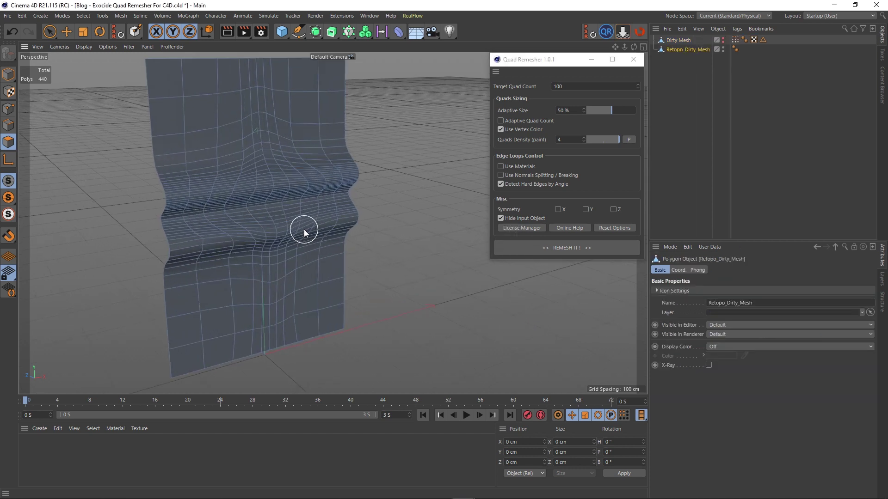
mouse_move(304, 227)
left_mouse_down("alt")
mouse_move(214, 196)
mouse_move(312, 207)
mouse_move(292, 223)
left_mouse_up("alt")
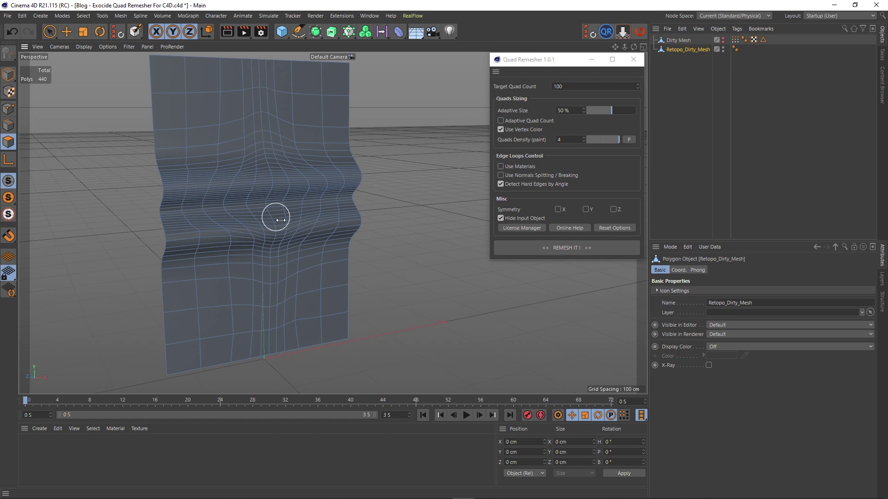
scroll(280, 296, "up", 1)
scroll(291, 284, "down", 3)
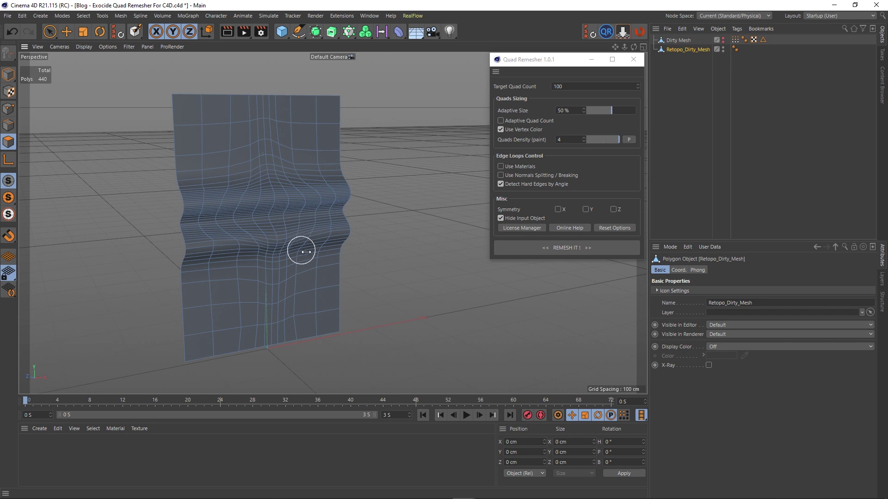
Undo the vertex-color remesh and activate density painting with a Quads Density of 1.
key("ctrl+z")
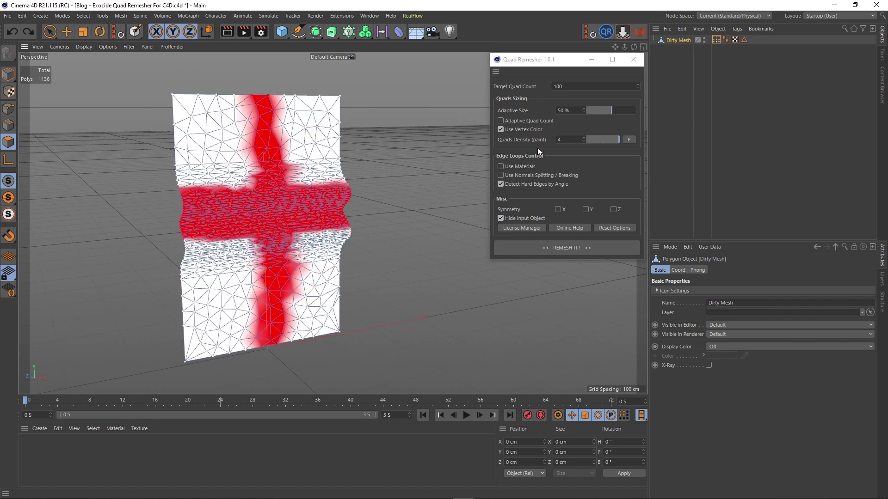
left_click_drag(577, 143, 535, 142)
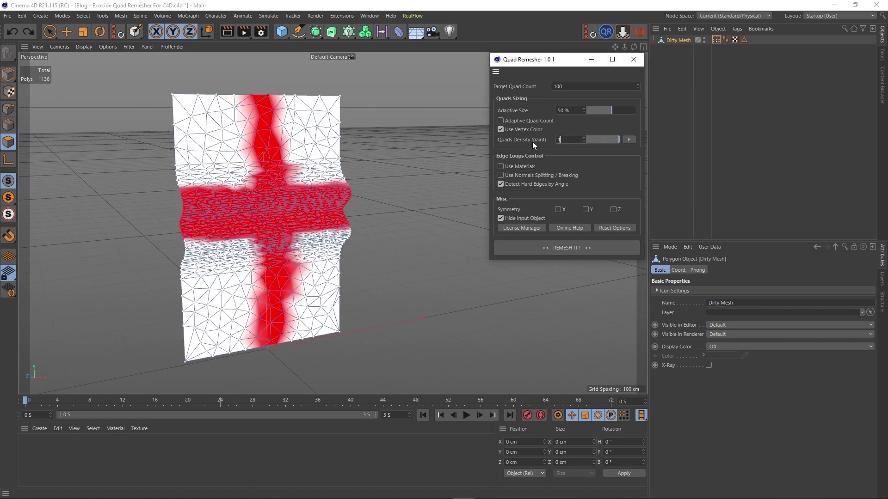
left_click(629, 142)
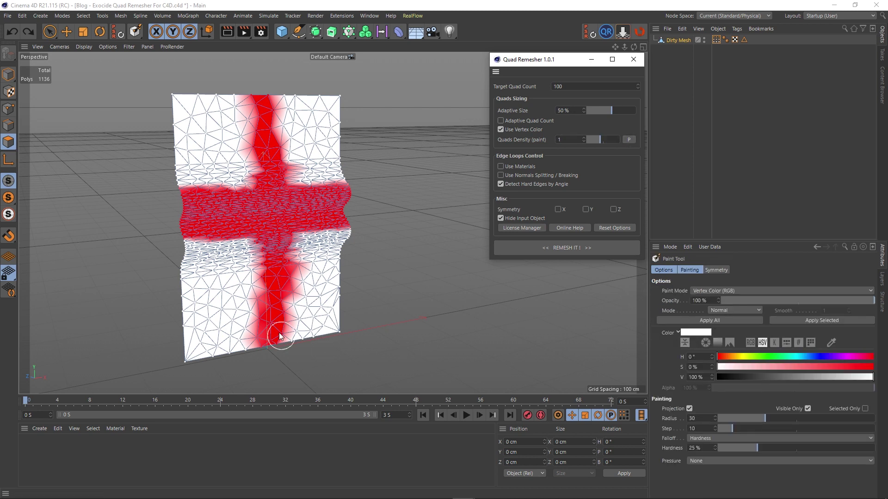
Paint the red areas back to white with a brush radius of 69 and remesh the Dirty Mesh.
middle_click_drag(247, 232, 266, 232)
mouse_move(216, 201)
left_mouse_down()
mouse_move(303, 213)
mouse_move(343, 200)
mouse_move(153, 246)
mouse_move(279, 264)
mouse_move(272, 341)
mouse_move(258, 111)
mouse_move(257, 168)
left_mouse_up()
left_click(561, 249)
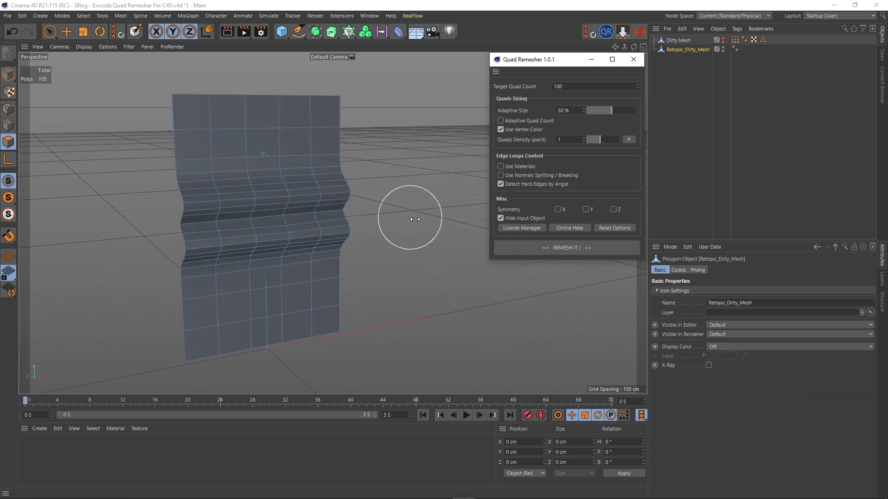
Undo the last remesh and paint the upper half of the Dirty Mesh cyan with a Quads Density of 0.26.
key("ctrl+z")
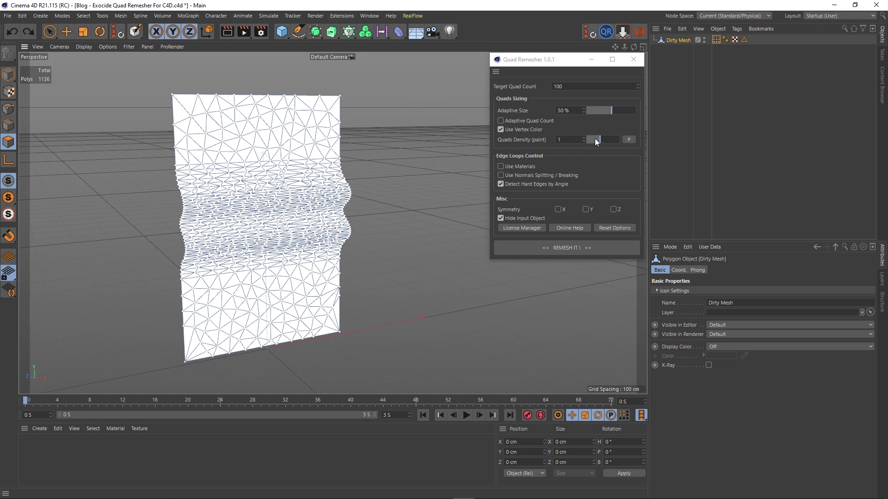
left_click_drag(600, 141, 475, 157)
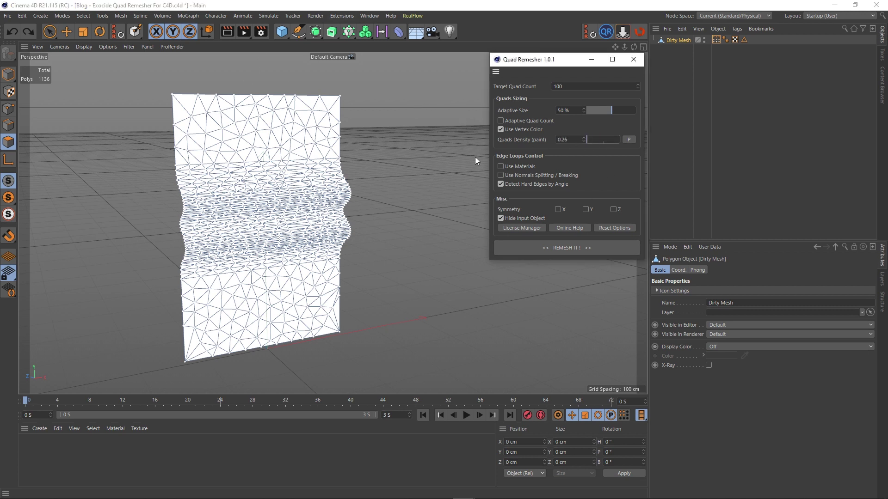
left_click(627, 140)
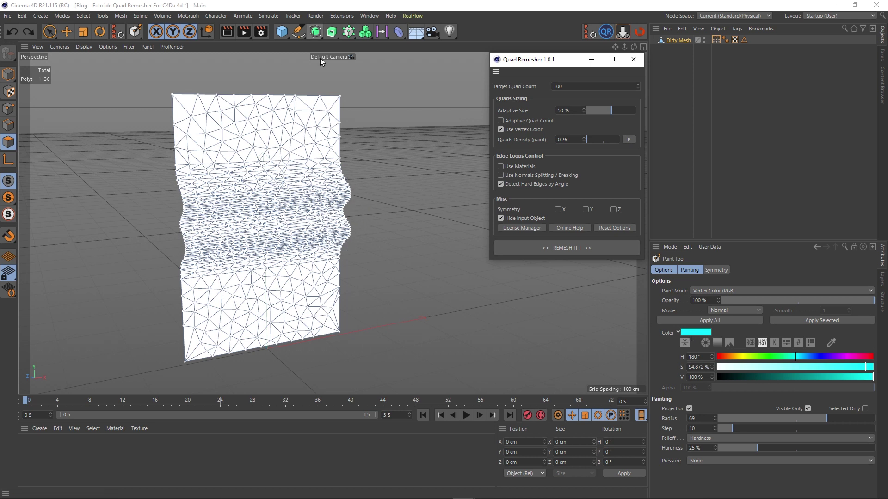
mouse_move(327, 98)
left_mouse_down()
mouse_move(165, 112)
mouse_move(199, 131)
mouse_move(349, 134)
mouse_move(171, 162)
mouse_move(317, 165)
mouse_move(318, 178)
mouse_move(182, 191)
mouse_move(353, 186)
mouse_move(154, 205)
left_mouse_up()
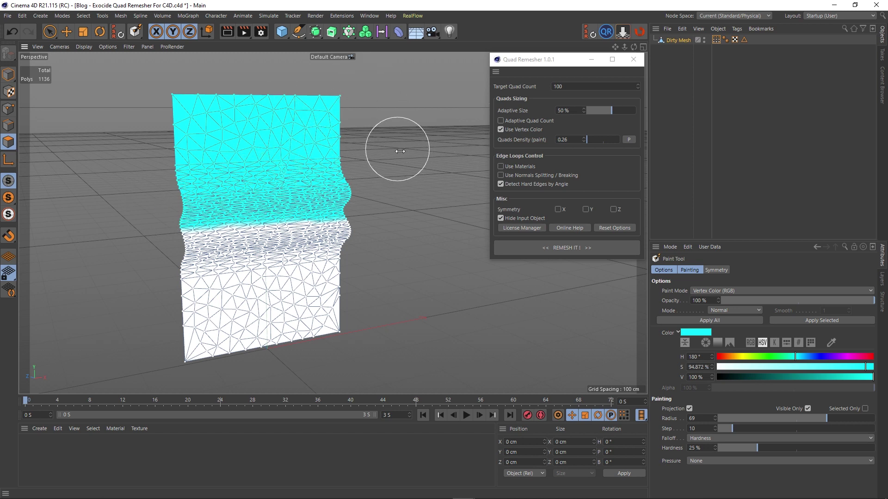
Remesh the Dirty Mesh with its cyan-painted upper half and inspect the quad density across the upper and lower halves.
left_click(566, 249)
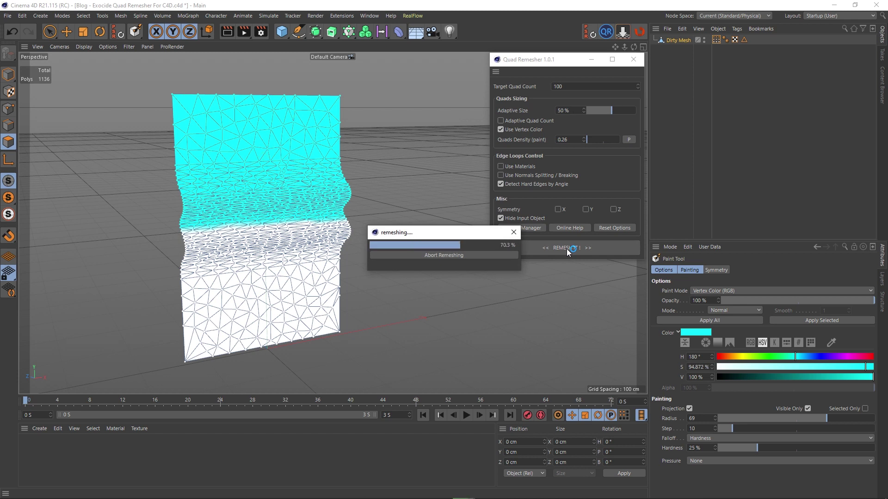
left_click_drag(290, 260, 298, 128, "alt")
scroll(233, 223, "up", 2)
scroll(233, 223, "up", 3)
mouse_move(242, 201)
left_mouse_down("alt")
mouse_move(246, 267)
mouse_move(276, 257)
mouse_move(233, 274)
left_mouse_up("alt")
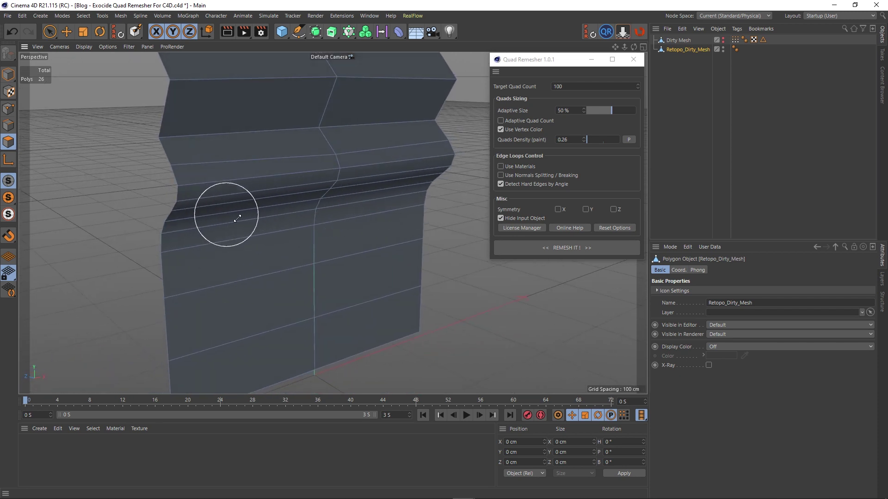
scroll(328, 215, "down", 3)
left_click_drag(343, 166, 334, 182, "alt")
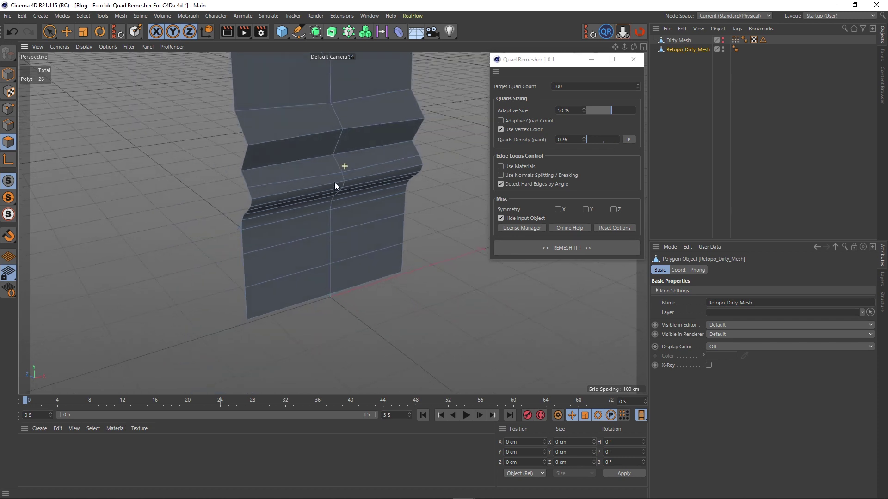
mouse_move(333, 223)
left_mouse_down("alt")
mouse_move(327, 176)
mouse_move(288, 245)
mouse_move(294, 255)
left_mouse_up("alt")
scroll(290, 242, "down", 3)
middle_click_drag(285, 275, 285, 258, "alt")
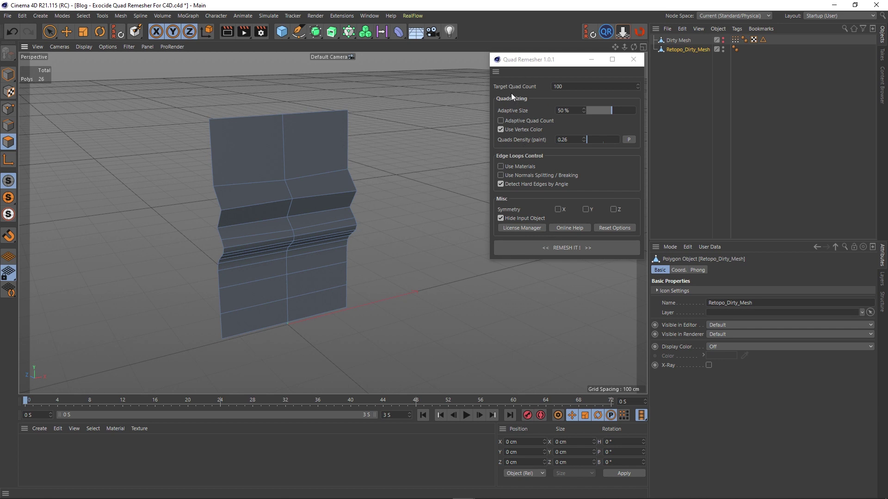
Turn off Use Vertex Color and set Quads Density to 1.
left_click(499, 129)
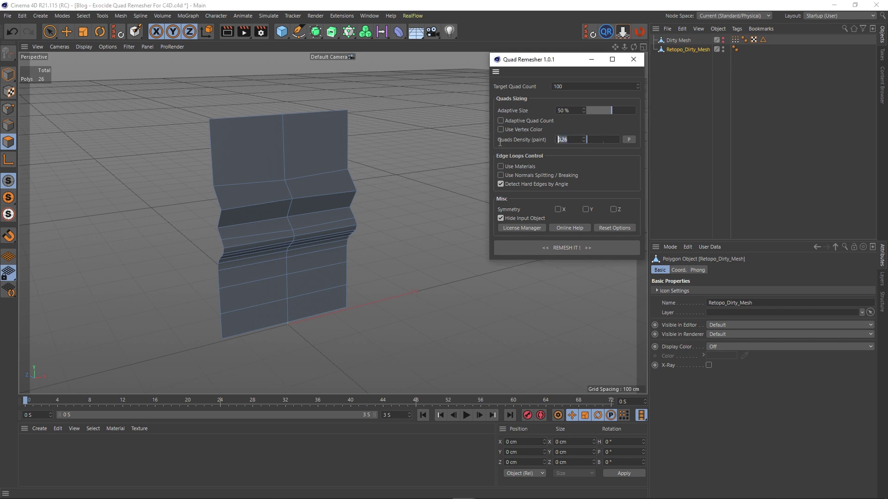
type("1")
key("Return")
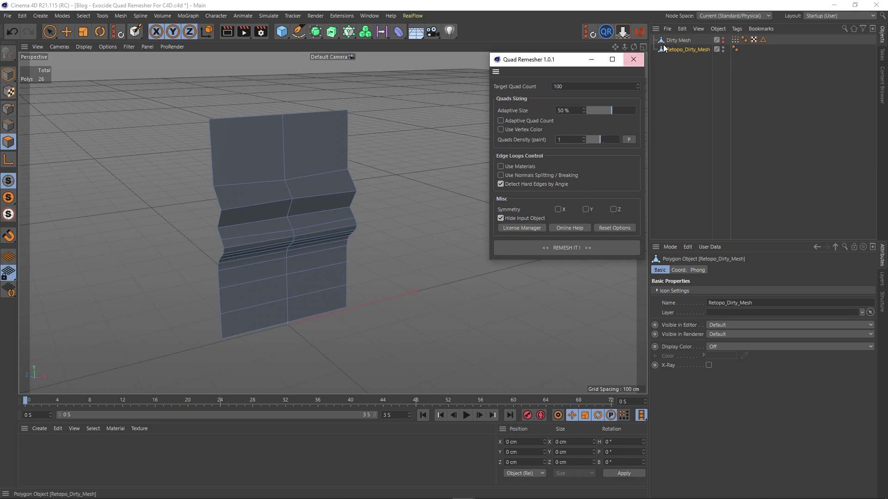
Undo the last remesh and the cyan painting, and delete the Vertex Color tag from the Dirty Mesh.
left_click(735, 39)
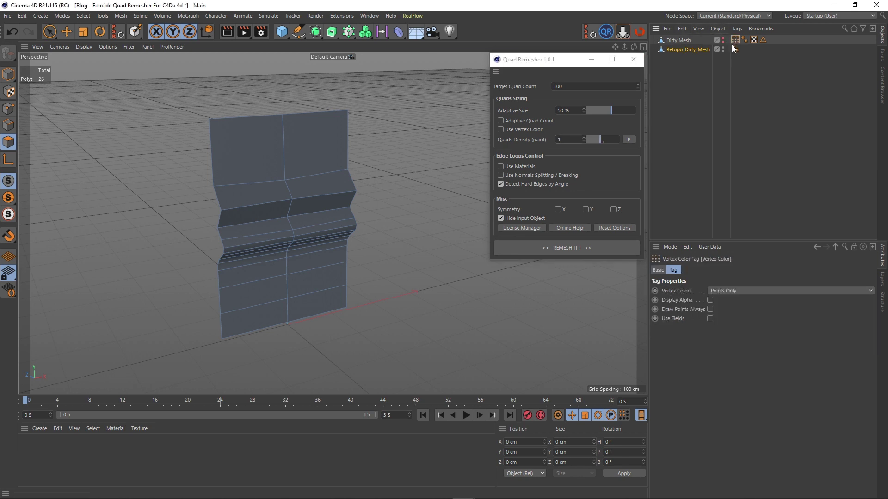
key("Delete")
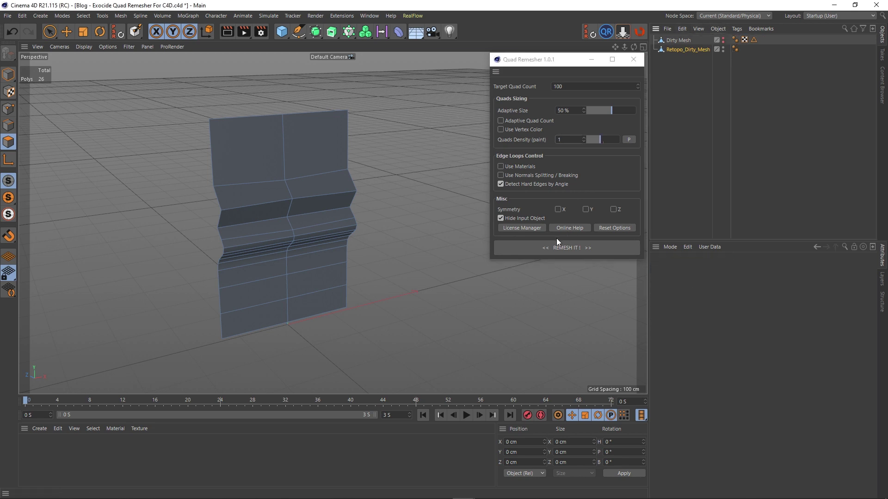
key("ctrl+z")
key("ctrl+z")
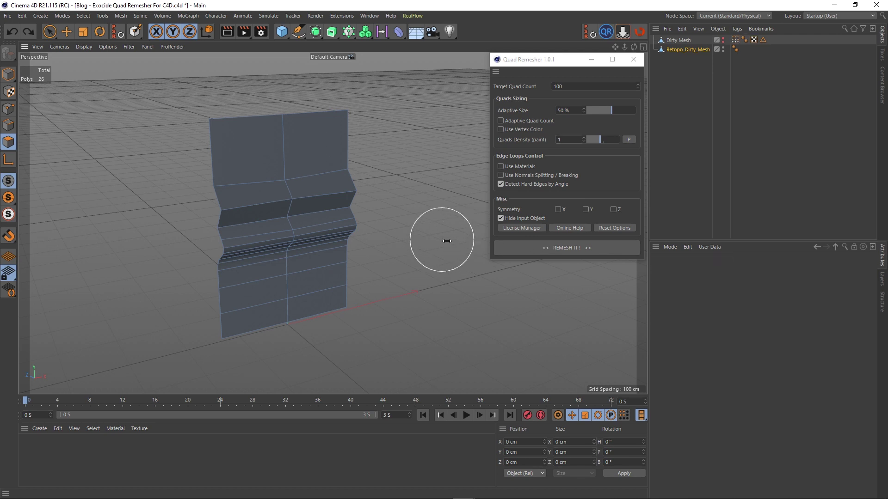
key("ctrl+z")
key("ctrl+z")
key("ctrl+z")
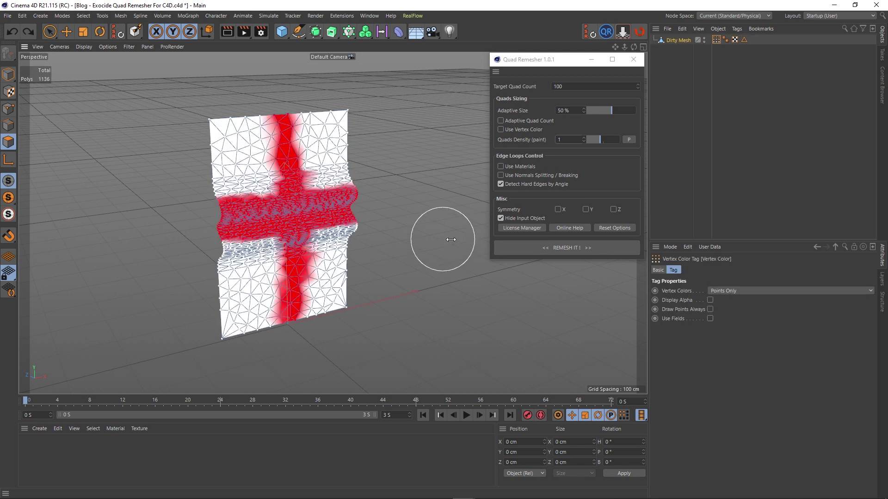
left_click(717, 40)
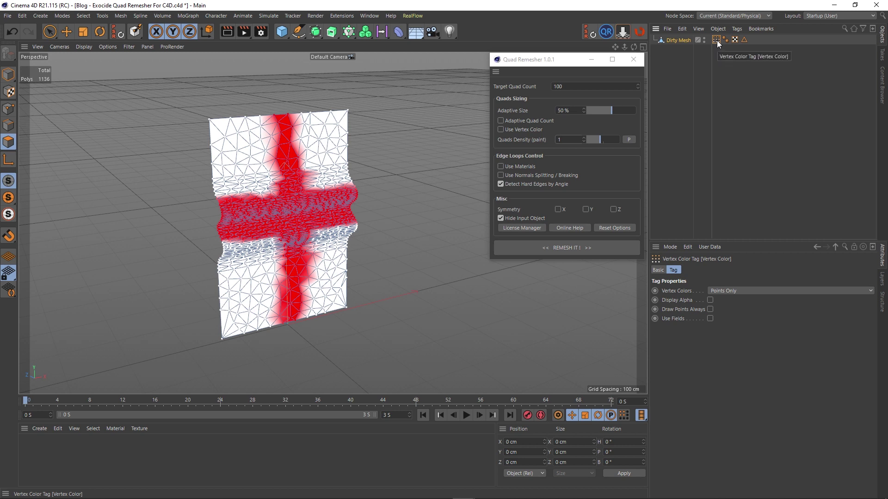
key("Delete")
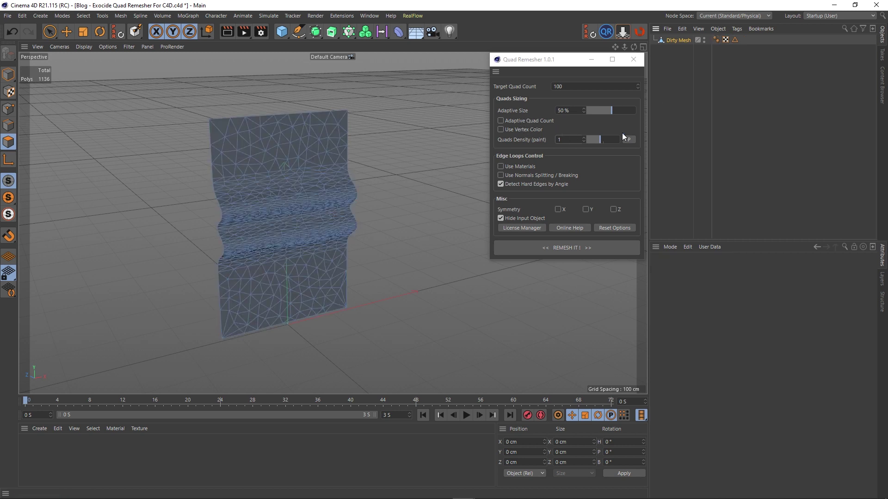
Remesh the Dirty Mesh with Detect Hard Edges by Angle enabled and inspect the quad flow over the folds.
left_click(549, 248)
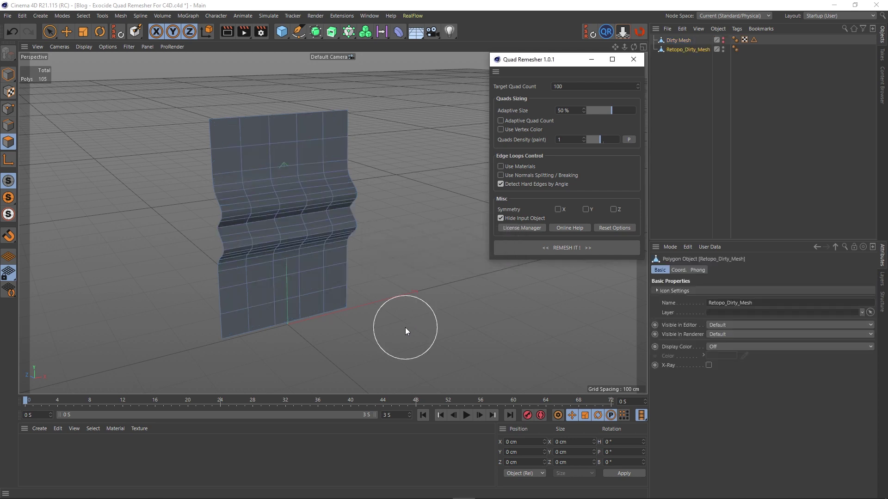
left_click_drag(297, 280, 298, 218, "alt")
left_click_drag(324, 250, 308, 278, "alt")
Undo the last remesh, disable Detect Hard Edges by Angle and enable Use Materials.
key("ctrl+z")
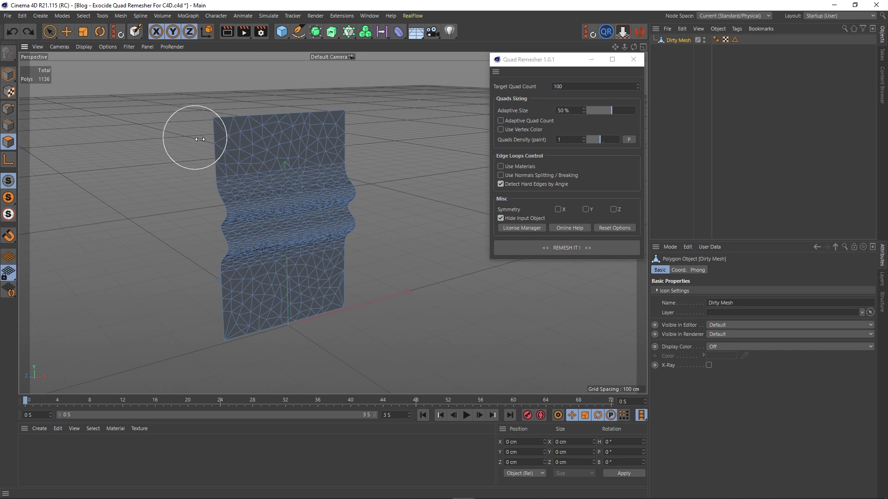
left_click(500, 184)
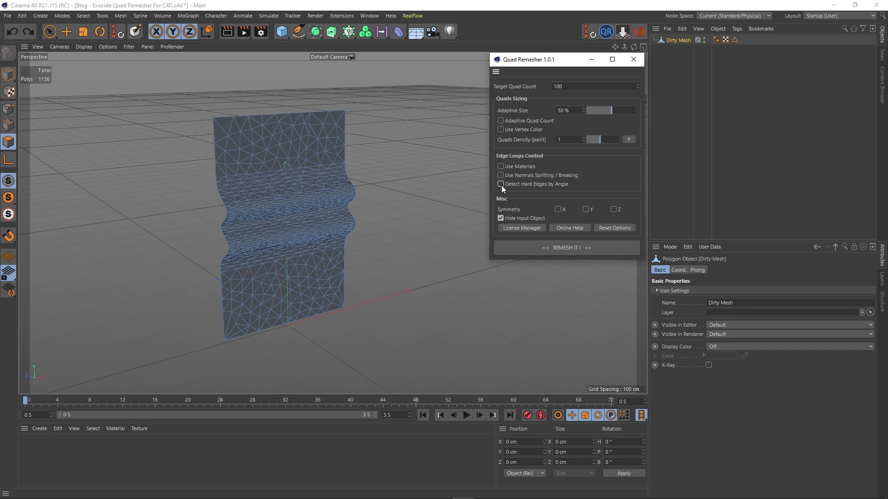
Create a new red material with 100% color saturation and disable its Reflectance channel.
double_click(64, 466)
double_click(32, 448)
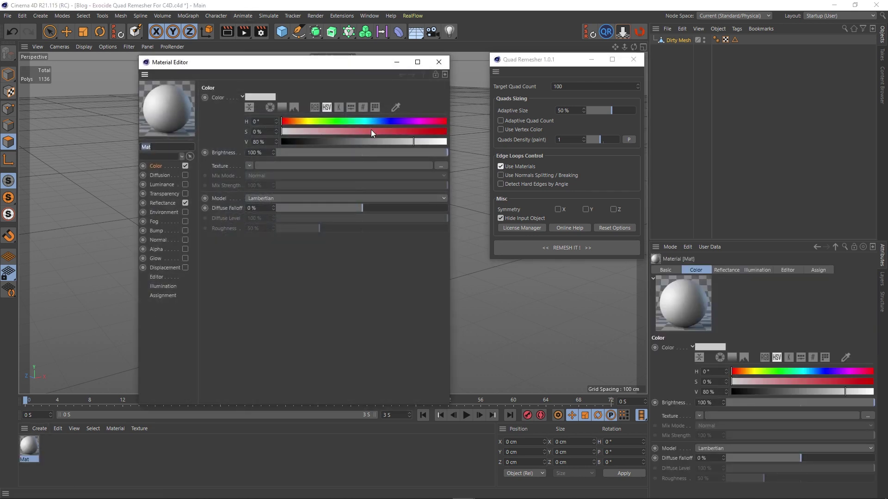
left_click_drag(373, 132, 447, 132)
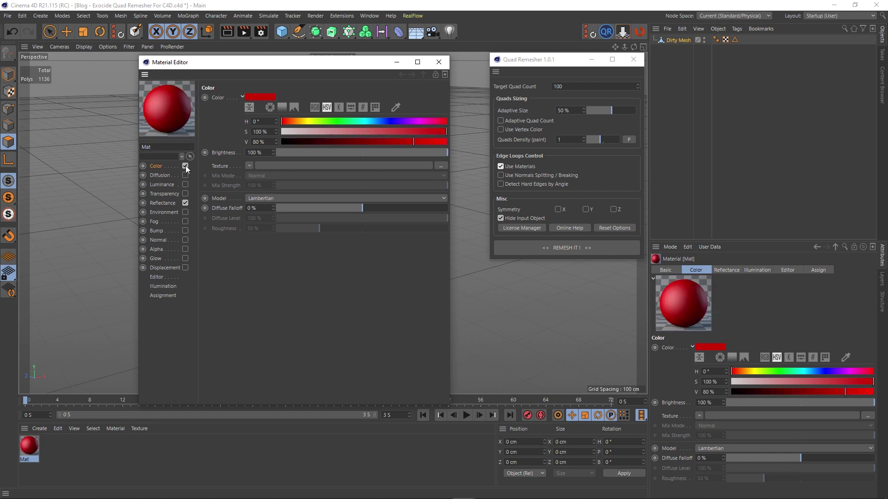
left_click(185, 203)
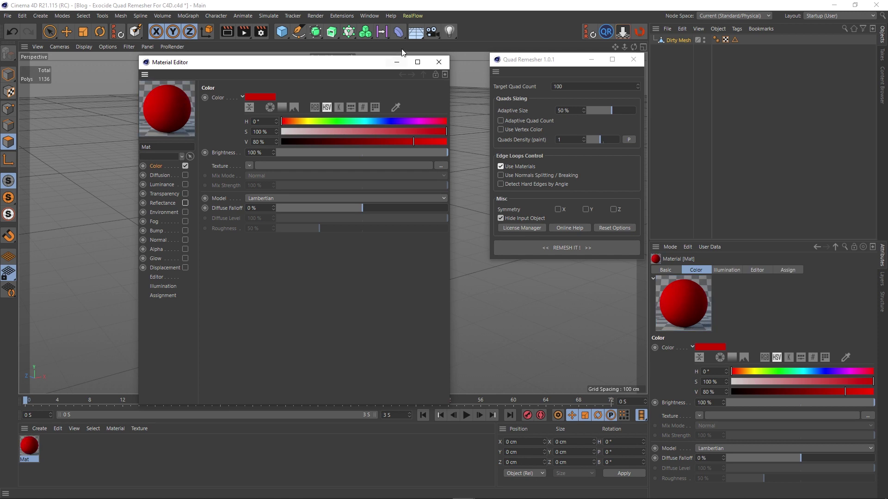
left_click(438, 62)
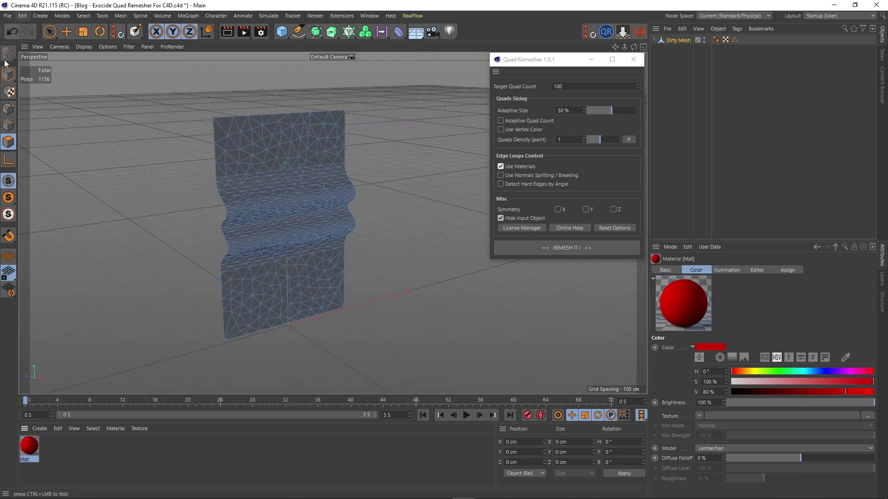
Reverse the normals of all polygons of the Dirty Mesh and clear the selection.
left_click(50, 31)
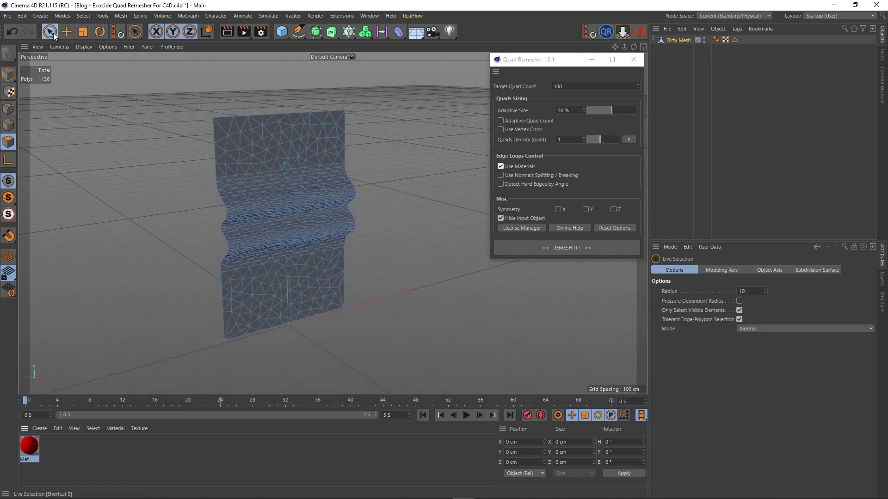
middle_click_drag(152, 214, 186, 211)
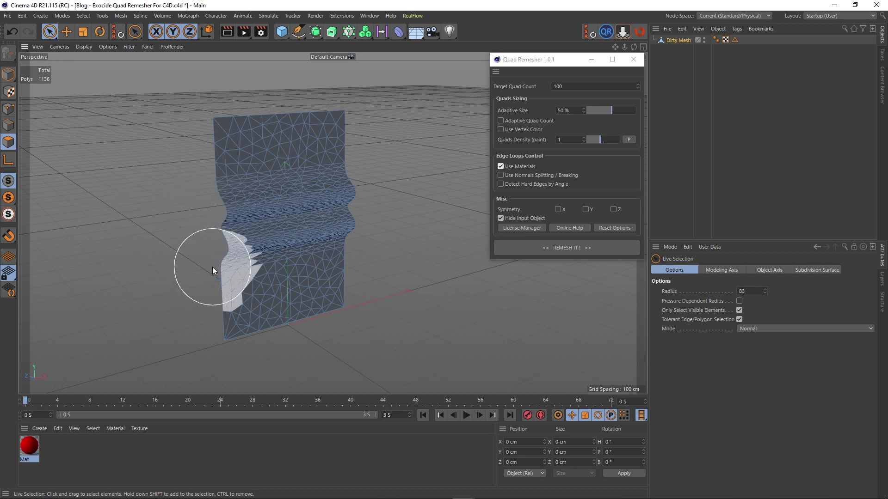
left_click_drag(212, 267, 245, 272)
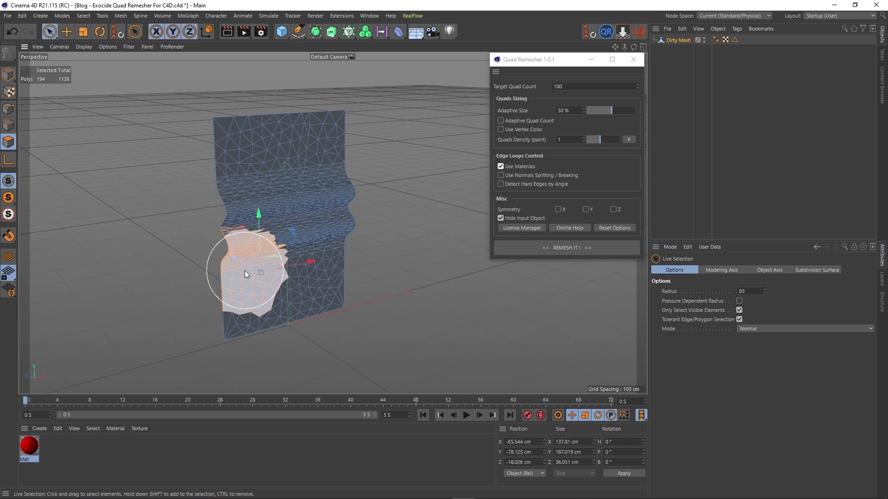
key("ctrl+a")
right_click(159, 234)
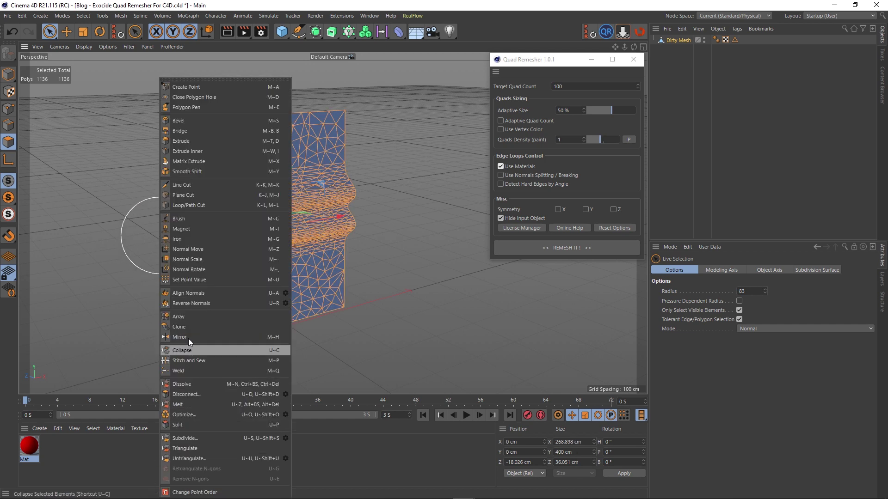
left_click(186, 304)
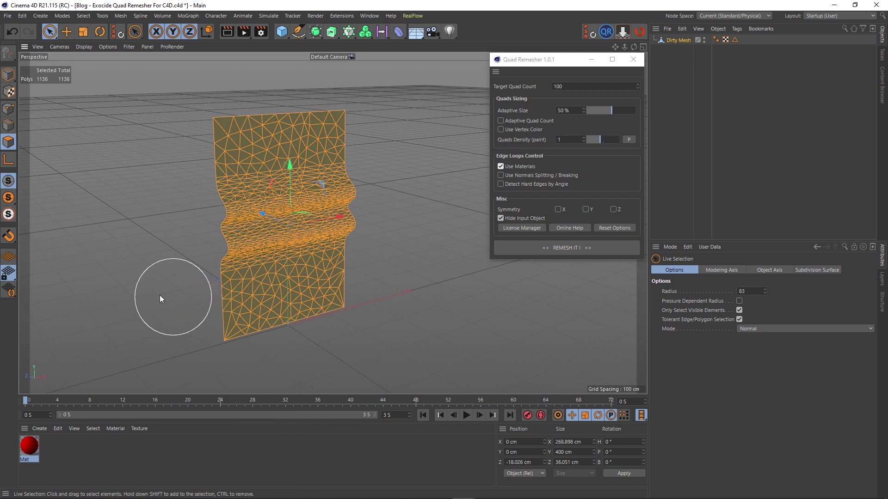
left_click(134, 286)
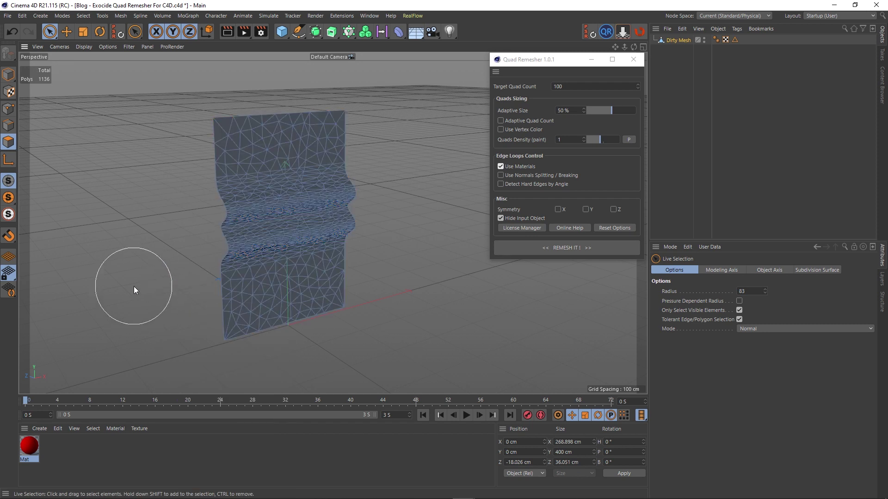
Live-select the Dirty Mesh's left part up to an irregular diagonal boundary, using radii of 12 and 77, and apply the red material to it.
left_click(202, 317)
mouse_move(202, 317)
left_mouse_down()
mouse_move(239, 318)
mouse_move(243, 306)
left_mouse_up()
key("ctrl+z")
middle_click_drag(194, 277, 167, 283)
left_click_drag(223, 341, 260, 274)
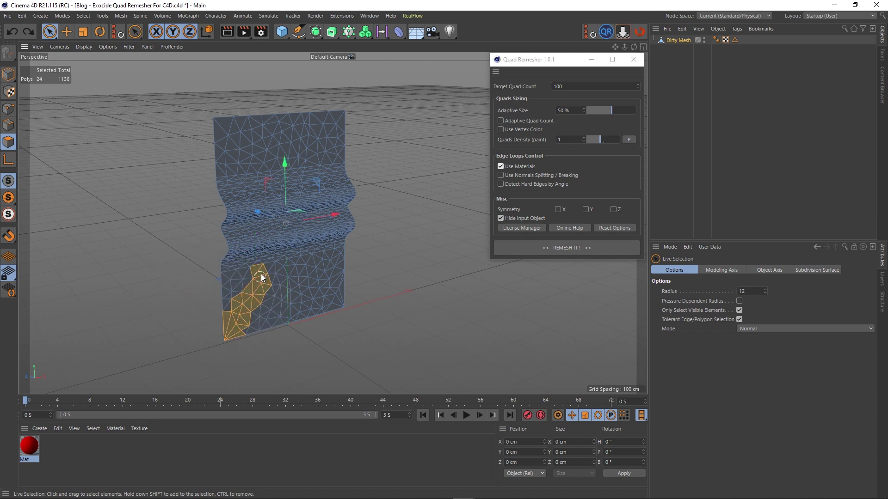
mouse_move(283, 227)
left_mouse_down()
mouse_move(314, 109)
mouse_move(264, 219)
left_mouse_up()
middle_click_drag(111, 209, 141, 205)
mouse_move(197, 139)
left_mouse_down()
mouse_move(230, 123)
mouse_move(233, 154)
mouse_move(262, 117)
mouse_move(206, 295)
left_mouse_up()
key("ctrl+z")
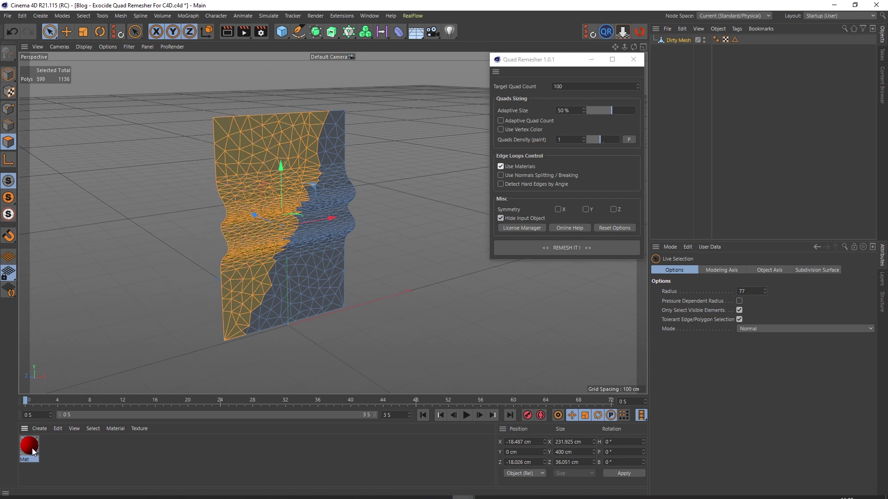
left_click_drag(31, 448, 237, 201)
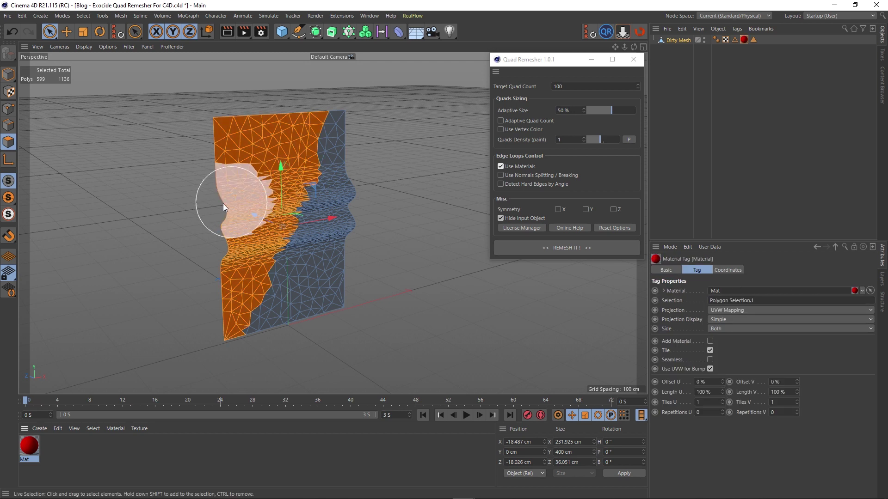
left_click(93, 233)
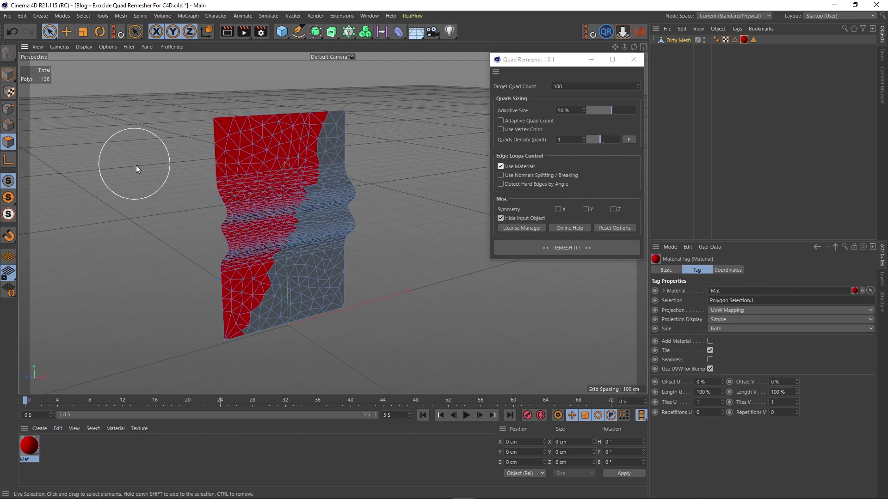
Remesh the Dirty Mesh with Use Materials enabled and inspect the edge loops around the material boundary.
middle_click_drag(140, 167, 111, 167)
left_click(553, 249)
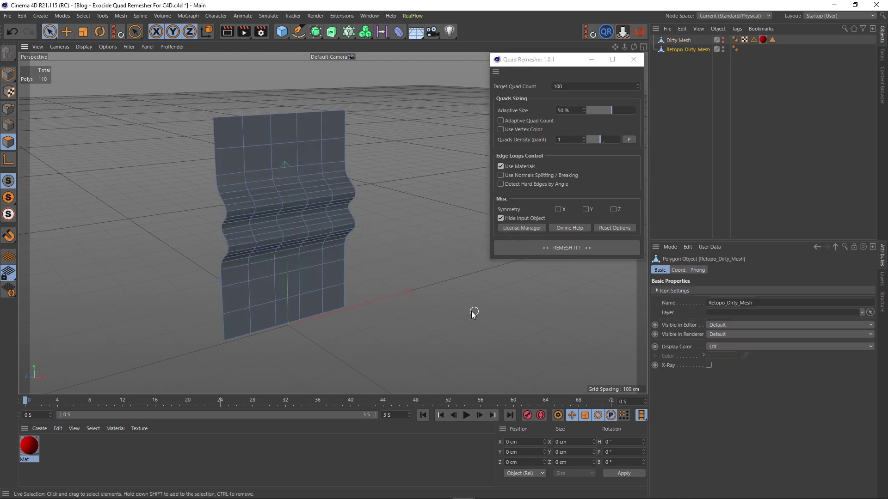
left_click_drag(326, 252, 287, 274, "alt")
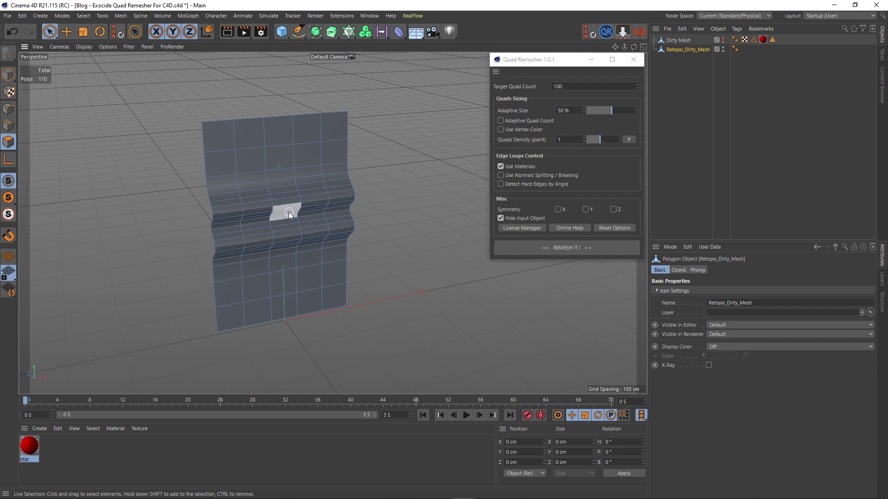
scroll(288, 213, "up", 2)
left_click_drag(299, 213, 322, 240, "alt")
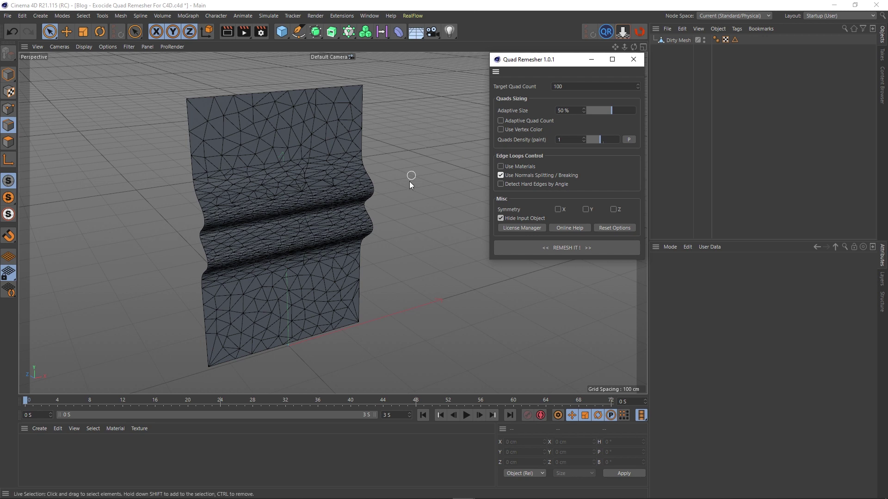
Switch to Edge mode, select the Dirty Mesh and restore its stored edge selection.
scroll(303, 280, "up", 3)
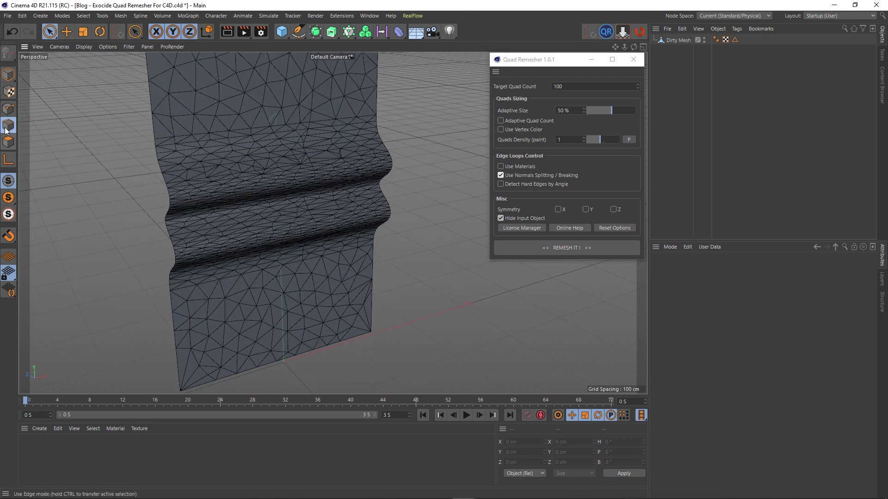
left_click(7, 128)
left_click(677, 40)
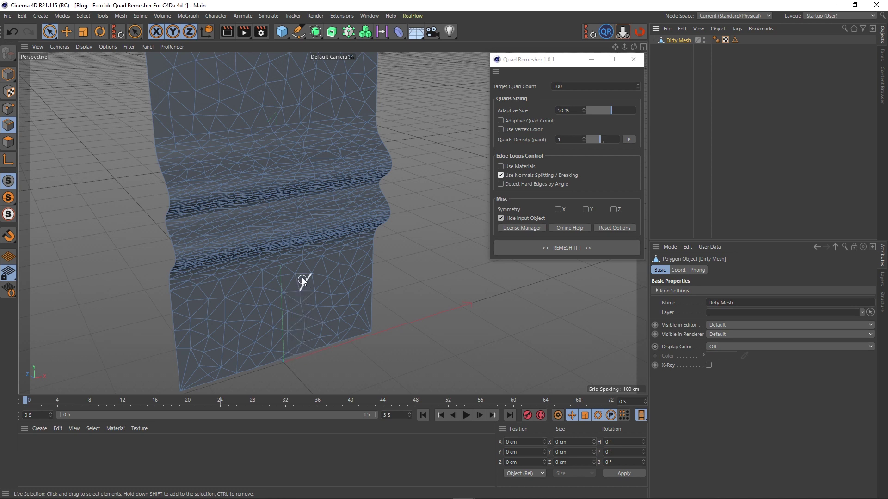
scroll(254, 181, "down", 4)
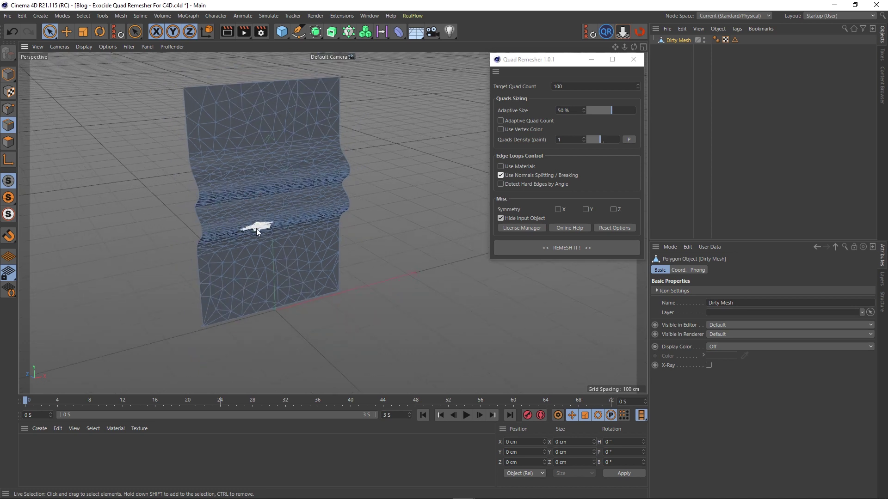
left_click_drag(257, 244, 260, 252, "alt")
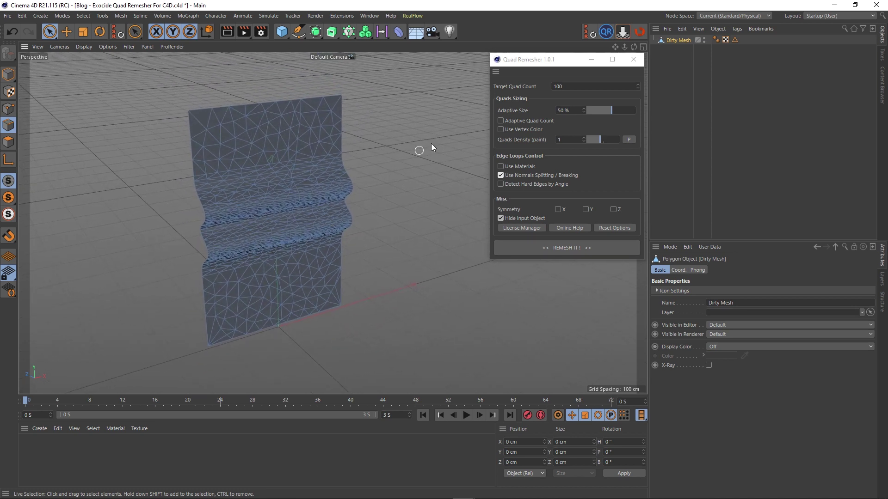
double_click(734, 40)
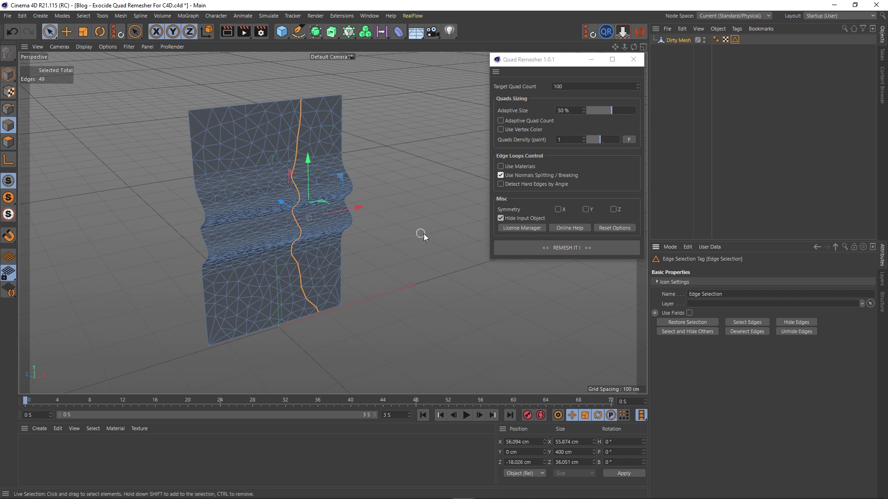
Try a remesh of the Dirty Mesh at 100 quads with Use Normals Splitting / Breaking enabled, inspect it and undo it.
mouse_move(424, 234)
middle_mouse_down("alt")
mouse_move(411, 233)
mouse_move(418, 232)
middle_mouse_up("alt")
scroll(215, 201, "up", 3)
scroll(249, 217, "down", 4)
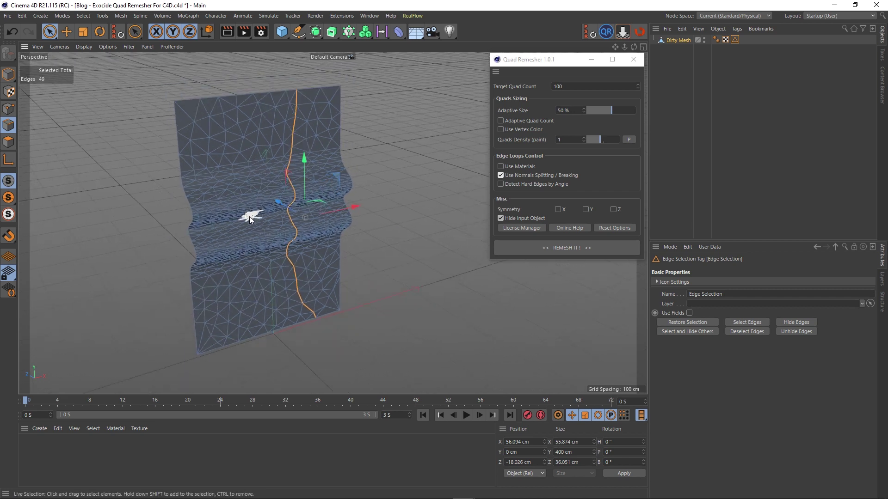
scroll(249, 220, "up", 2)
left_click_drag(275, 274, 268, 276, "alt")
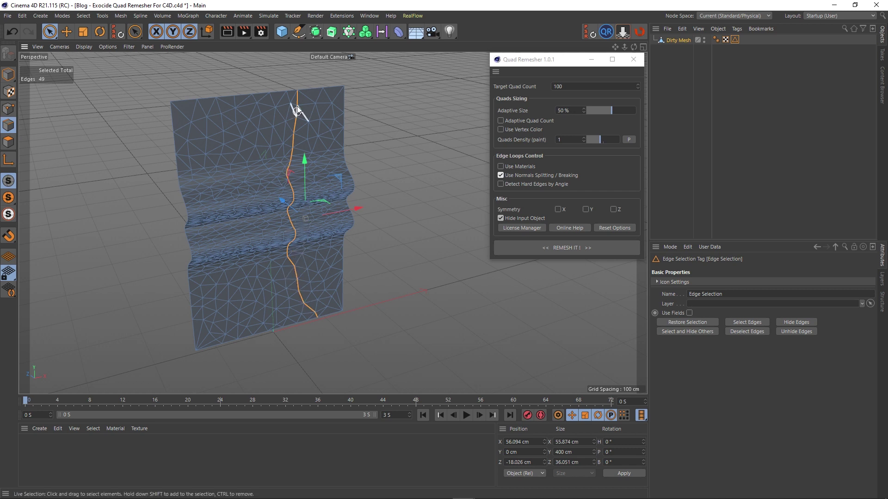
left_click(534, 251)
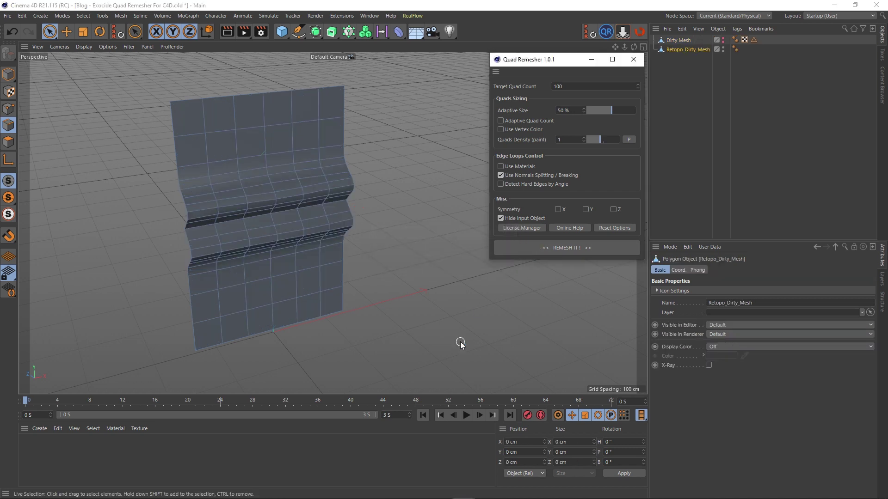
mouse_move(321, 284)
left_mouse_down("alt")
mouse_move(269, 266)
mouse_move(362, 268)
mouse_move(320, 285)
mouse_move(330, 287)
left_mouse_up("alt")
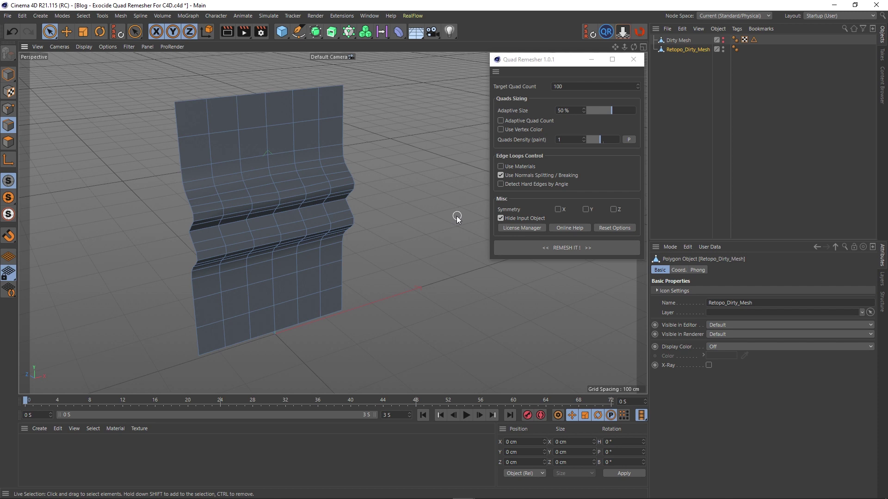
key("ctrl+z")
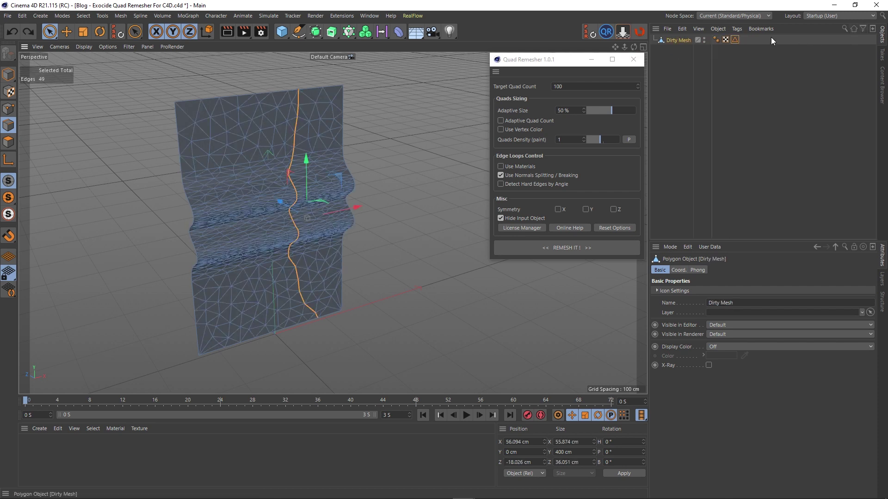
Break the phong shading along the Dirty Mesh's stored edge selection and clear the selection.
left_click(734, 40)
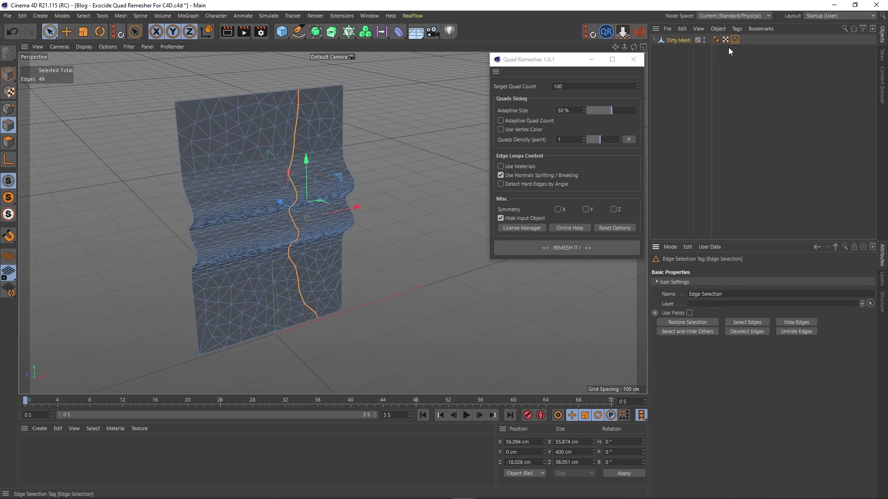
right_click(408, 131)
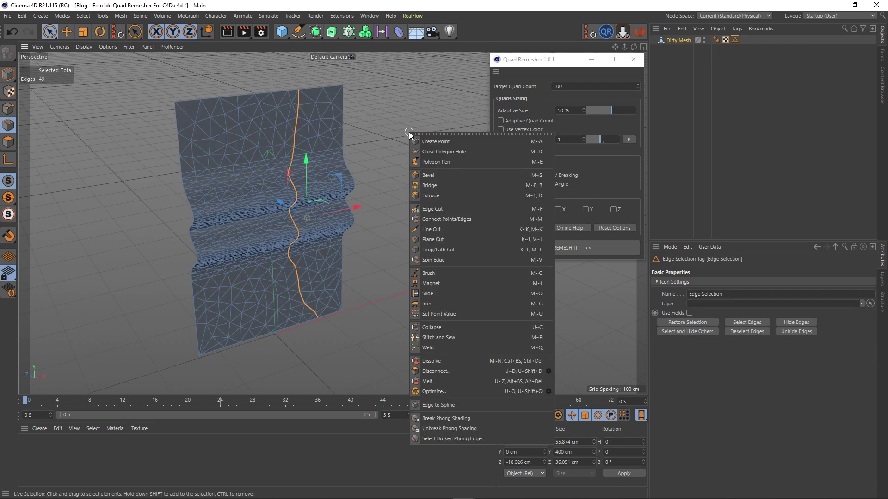
left_click(440, 419)
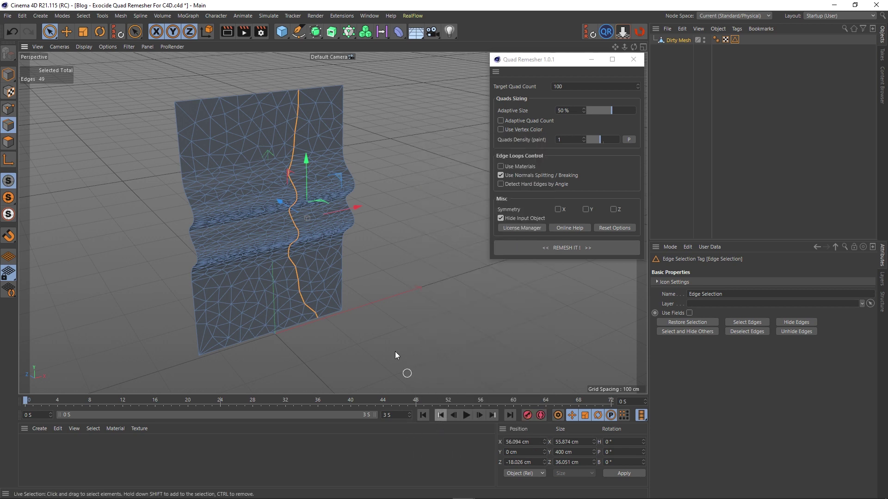
left_click(386, 218)
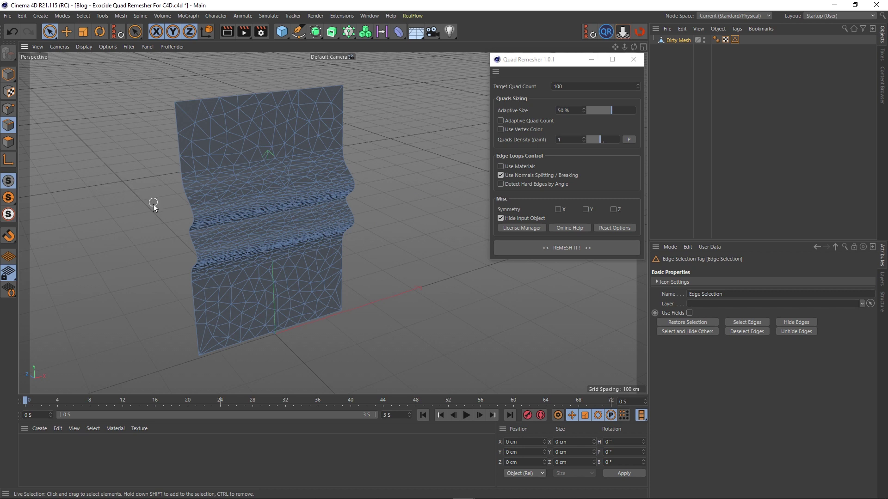
Check the phong break on the Dirty Mesh by selecting its broken phong edges, and deselect them.
right_click(426, 134)
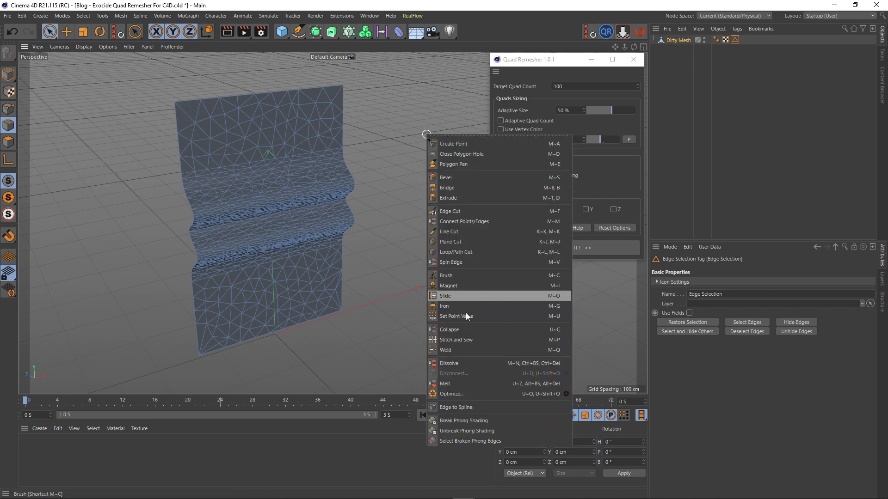
left_click(459, 442)
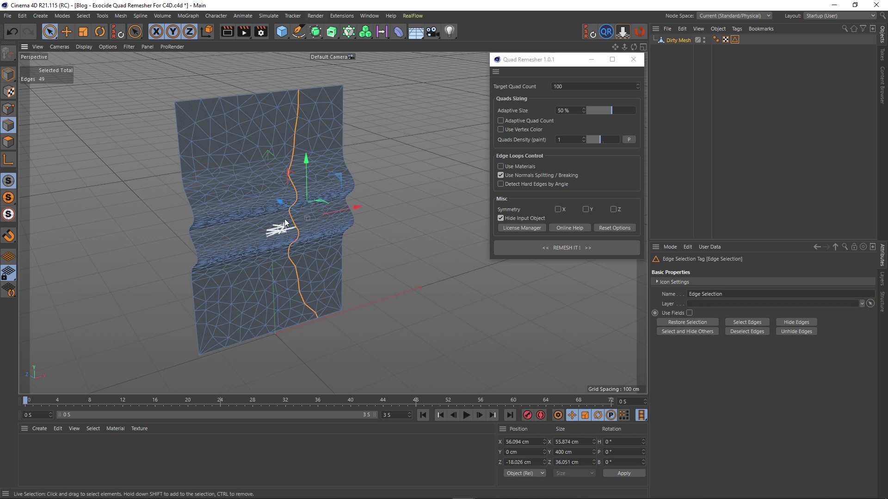
left_click(429, 231)
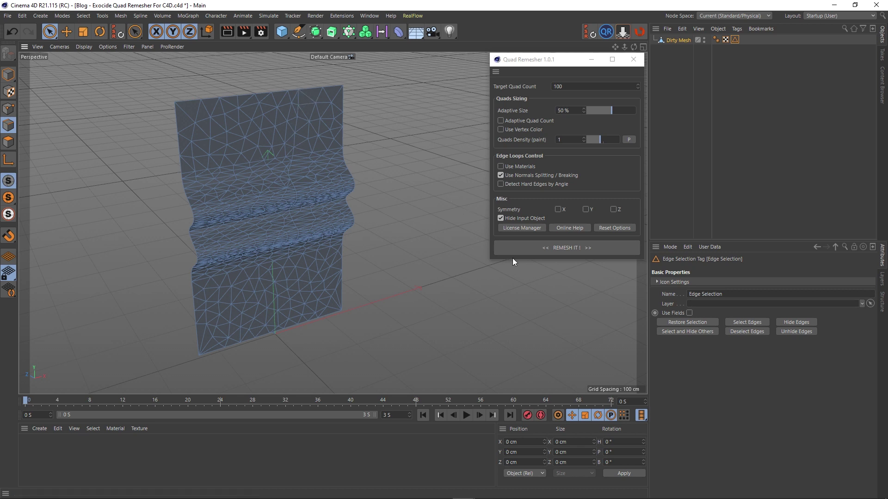
Remesh the phong-broken Dirty Mesh at 100 quads with normals splitting, inspect the edge loops along the break and undo the remesh.
left_click(563, 248)
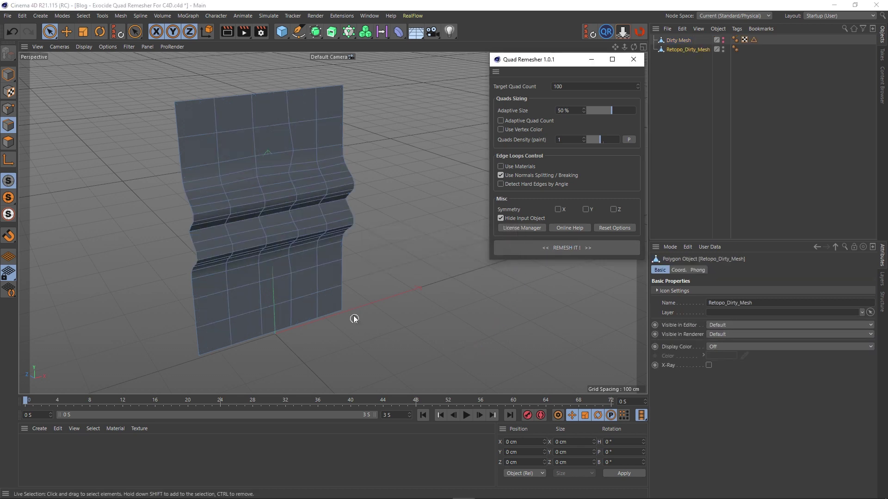
left_click_drag(355, 319, 312, 279, "alt")
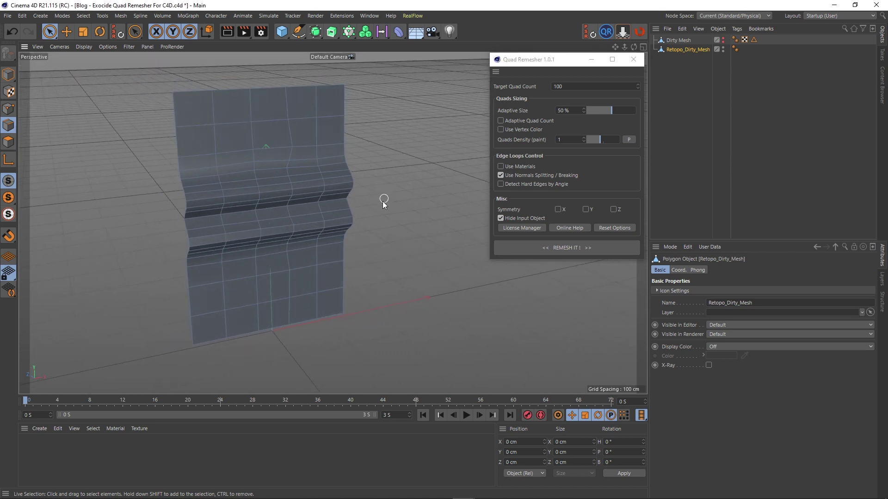
key("ctrl+z")
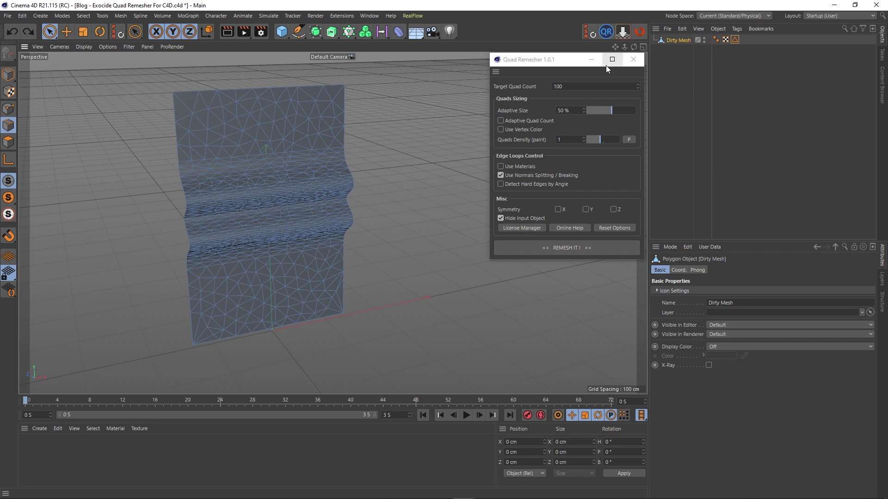
Set the target quad count to 1500, remesh the Dirty Mesh to inspect its edge flow, and undo the remesh.
left_click(573, 86)
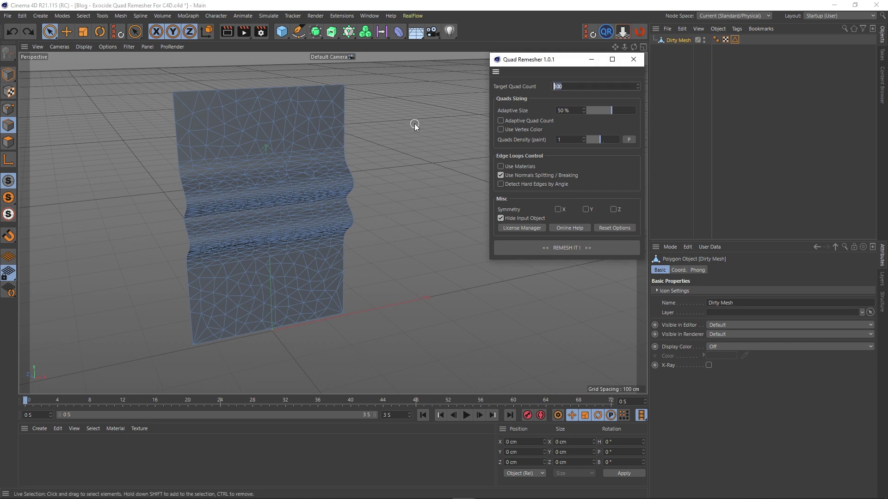
type("1500")
left_click(539, 251)
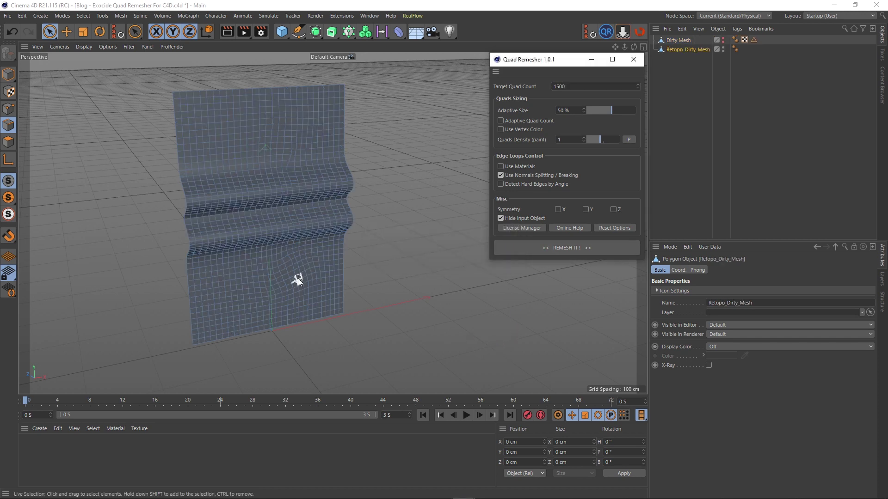
left_click_drag(326, 267, 335, 293, "alt")
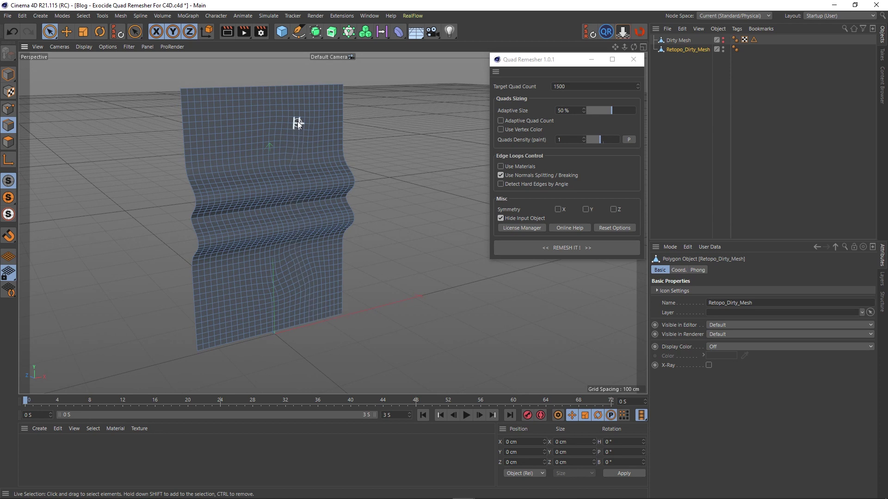
left_click_drag(305, 116, 321, 216, "alt")
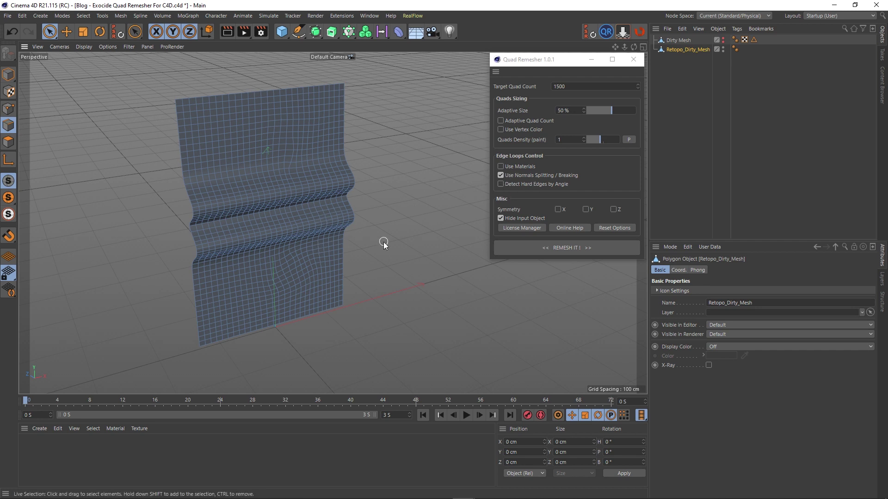
key("ctrl+z")
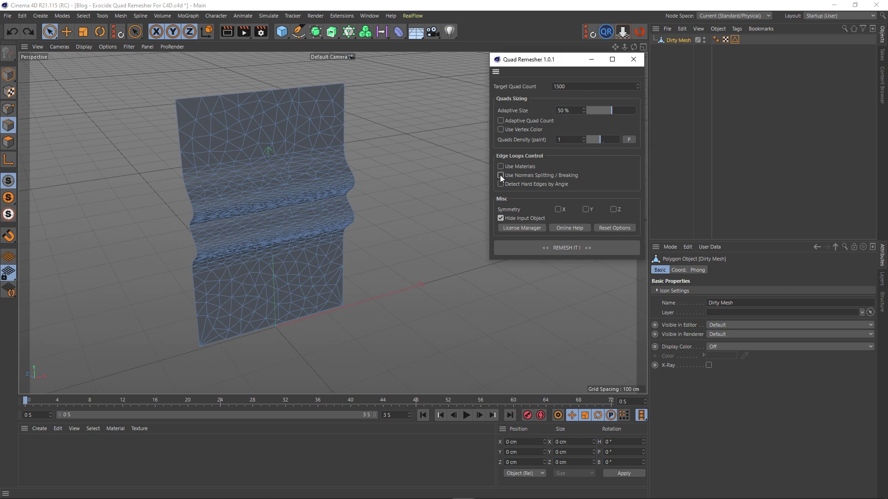
Disable Use Normals Splitting / Breaking and enable Detect Hard Edges by Angle for the edge loops.
left_click(500, 175)
middle_click_drag(284, 239, 311, 237, "alt")
Add a Cylinder primitive, raise it and move it sideways so that it stands clear beside the Dirty Mesh.
left_click(281, 32)
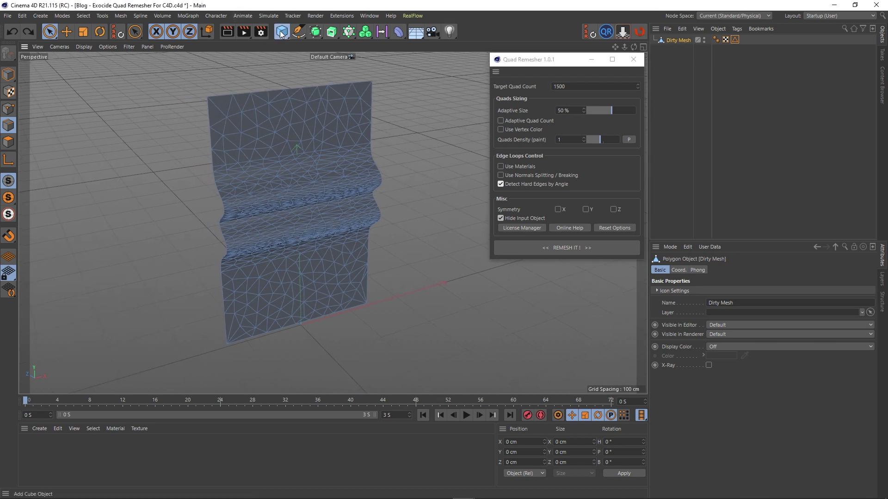
left_click(462, 43)
scroll(327, 305, "down", 3)
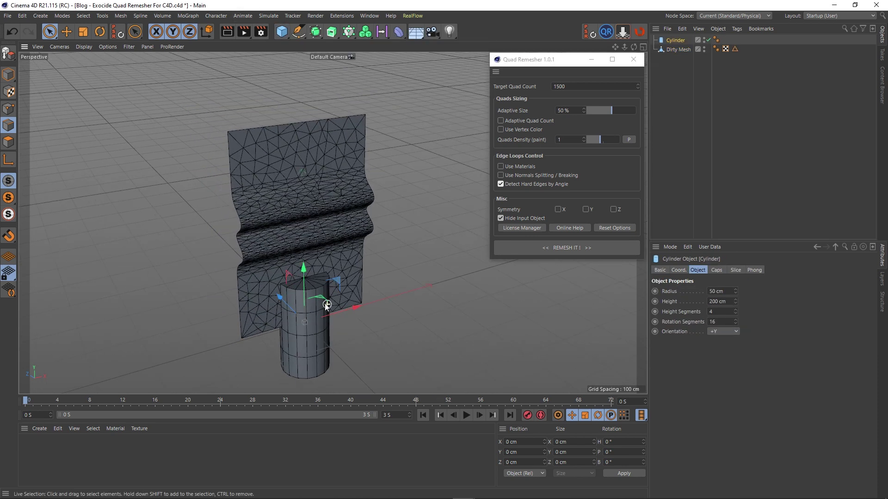
left_click_drag(307, 273, 300, 164)
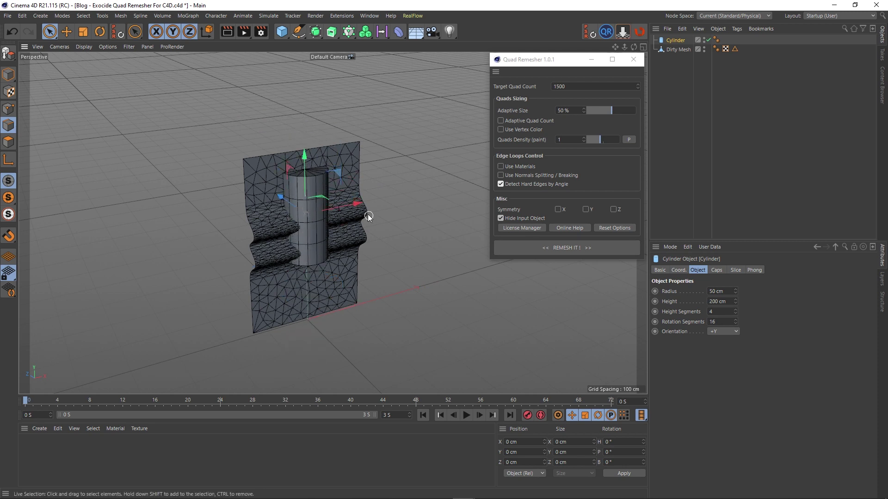
left_click_drag(348, 202, 236, 234)
middle_click_drag(278, 216, 384, 220, "alt")
scroll(277, 257, "up", 6)
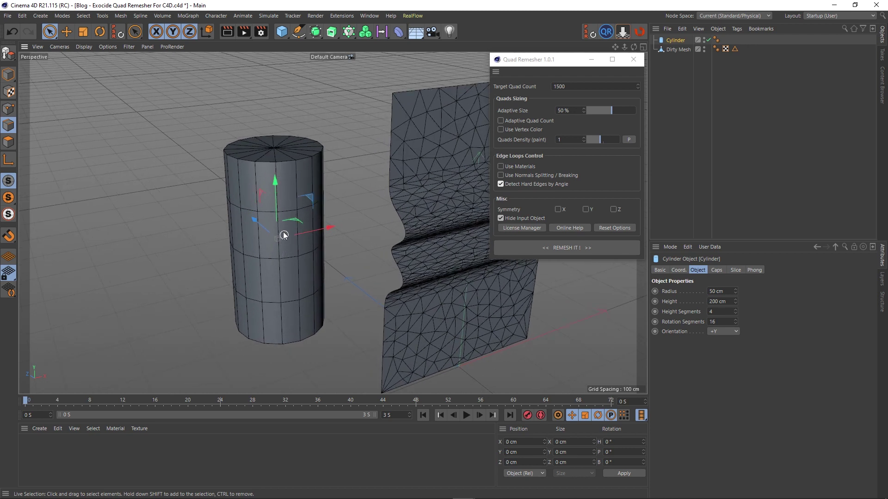
middle_click_drag(283, 232, 268, 238, "alt")
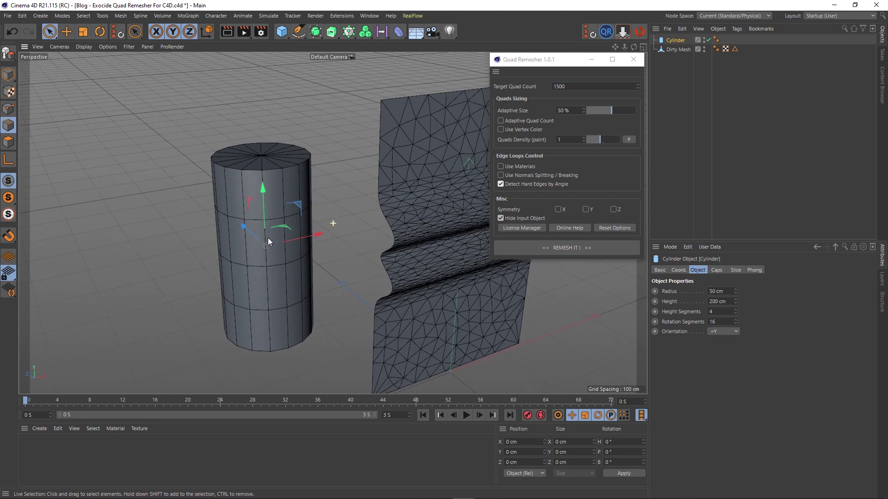
Remesh the cylinder at 1500 quads with Detect Hard Edges by Angle disabled and inspect its top rim.
left_click(501, 184)
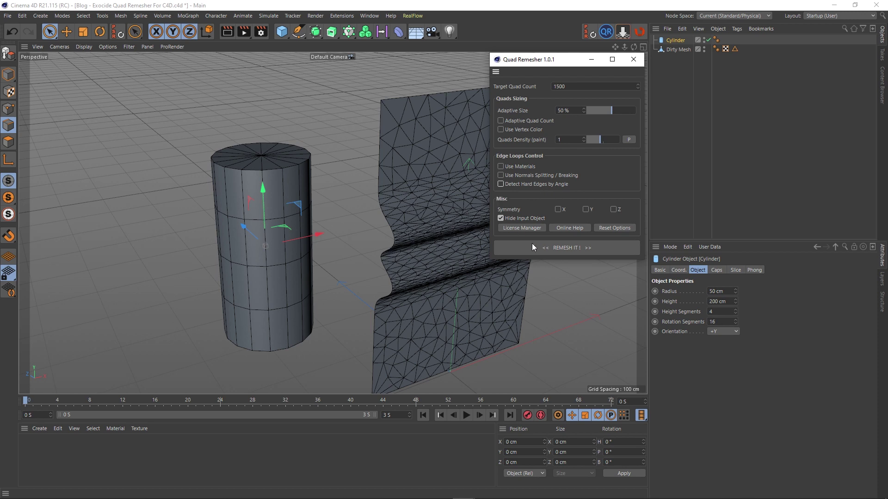
left_click(567, 248)
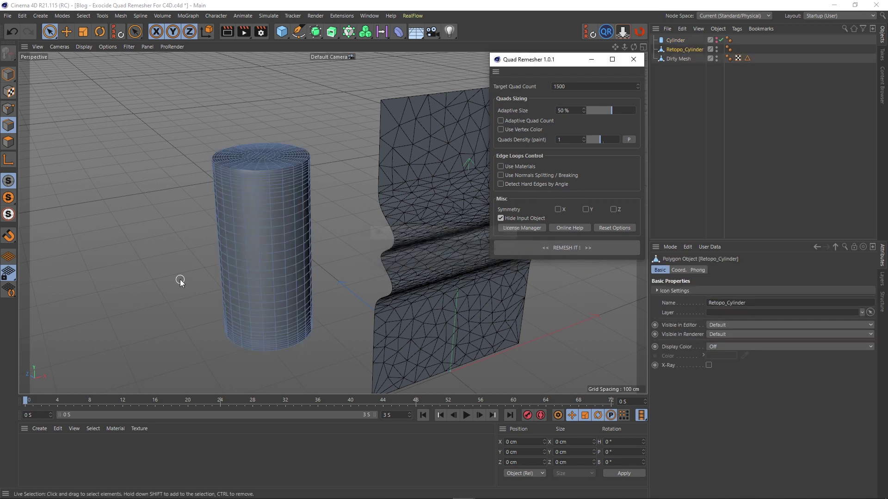
right_click_drag(245, 204, 284, 173, "alt")
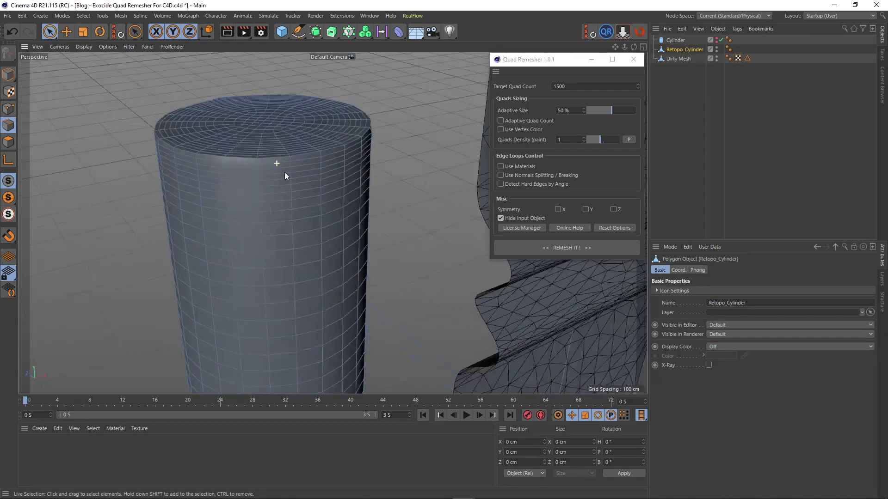
mouse_move(284, 173)
left_mouse_down("alt")
mouse_move(281, 200)
mouse_move(279, 166)
mouse_move(300, 162)
left_mouse_up("alt")
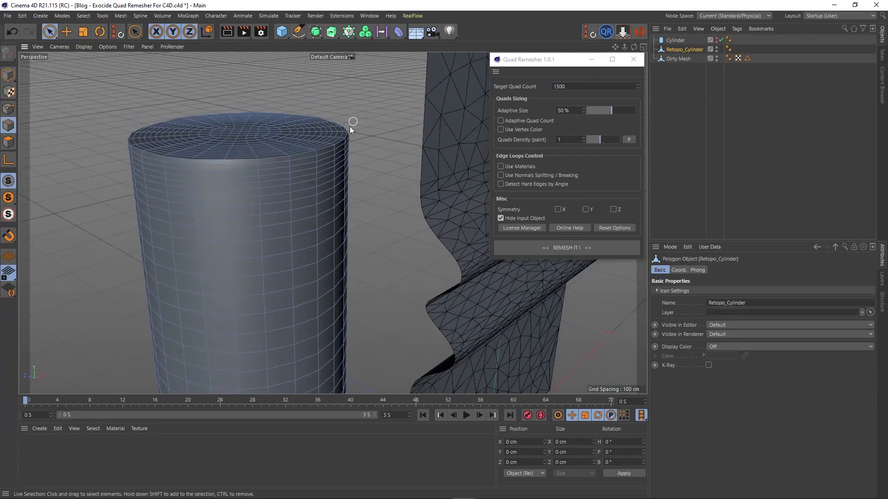
scroll(351, 133, "up", 6)
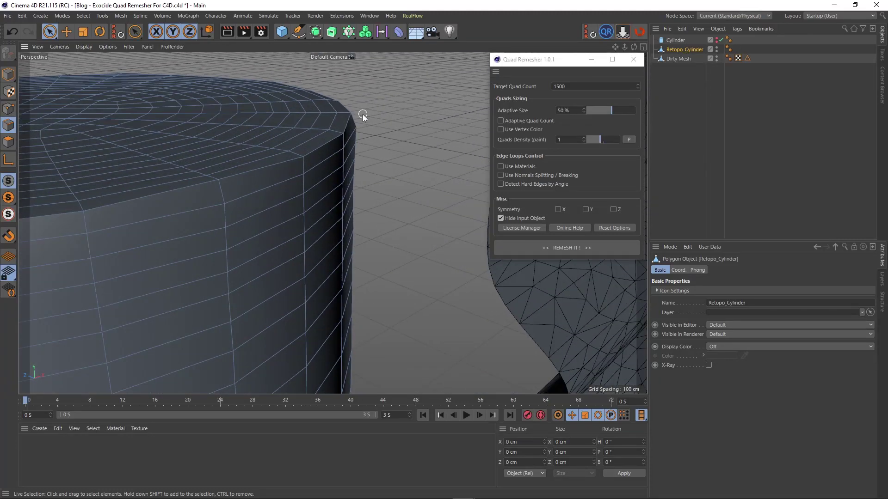
Undo the 1500-quad remesh of the cylinder.
scroll(290, 137, "down", 8)
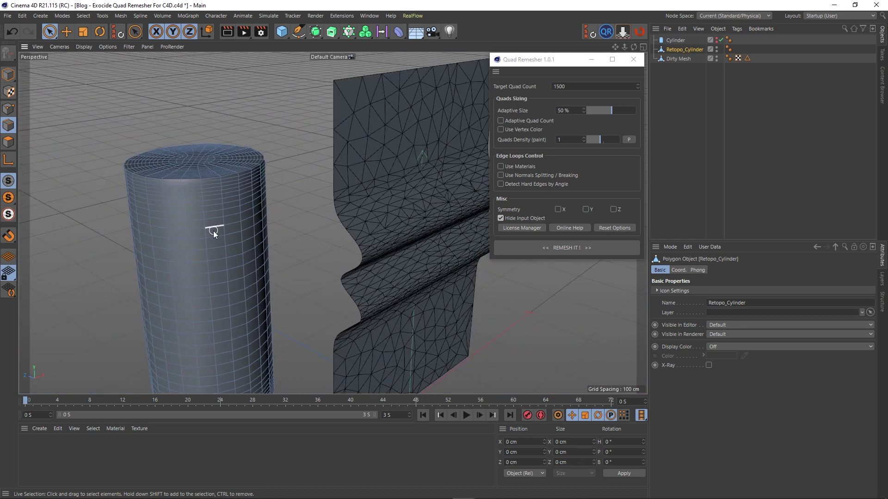
middle_click_drag(214, 231, 225, 163, "alt")
key("ctrl+z")
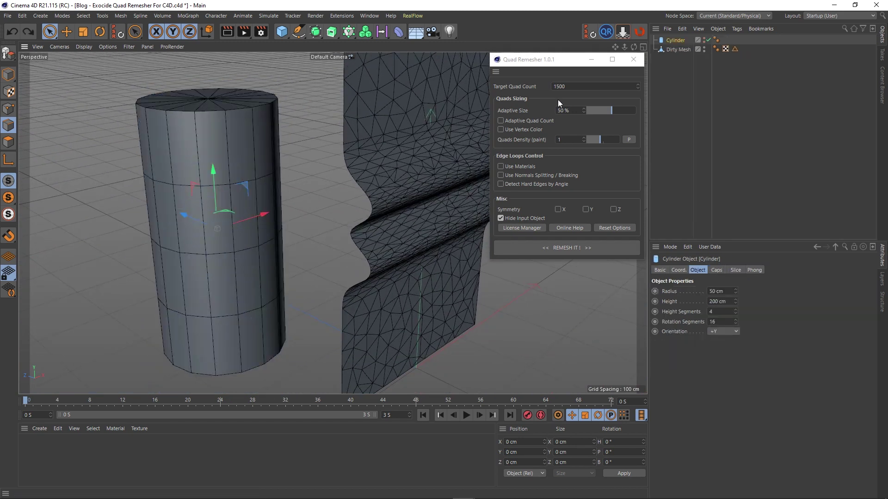
Set the target quad count to 100, remesh the cylinder without hard-edge detection, and inspect its top rim.
double_click(567, 86)
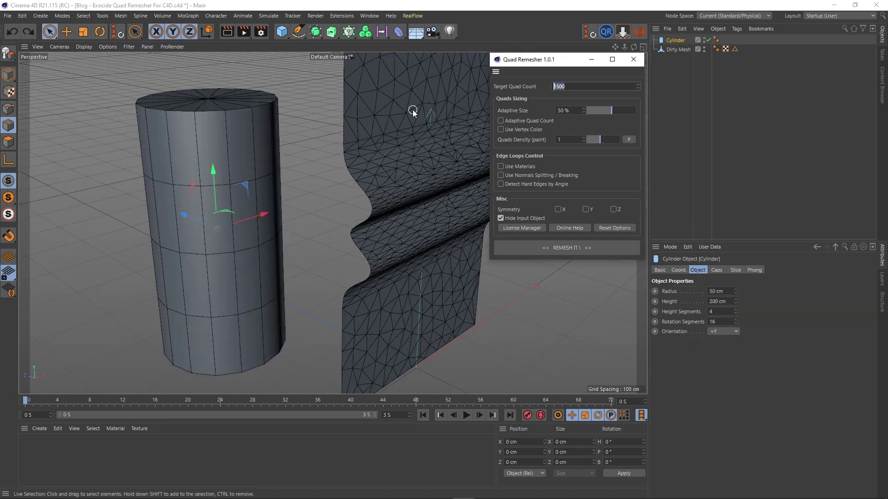
type("100")
left_click(564, 248)
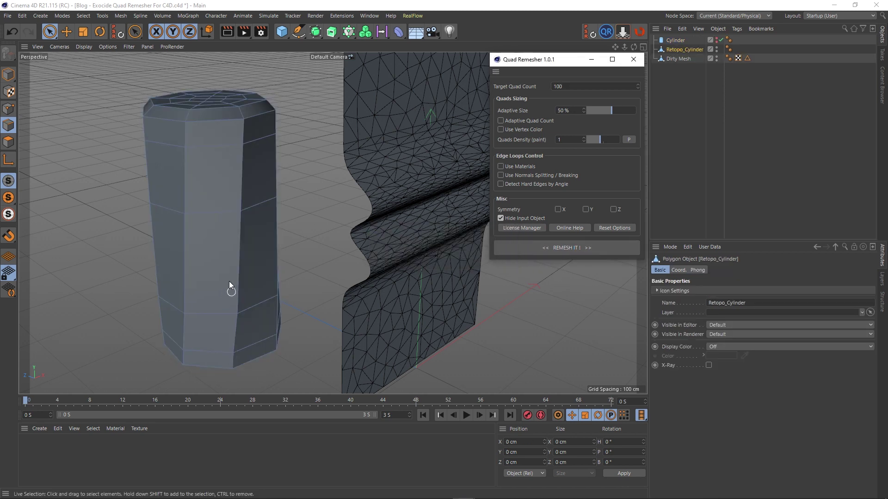
scroll(257, 123, "up", 8)
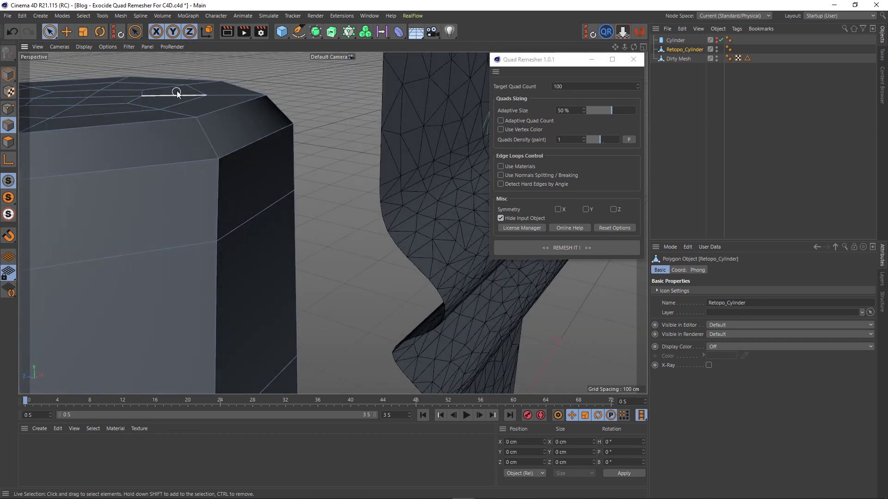
scroll(180, 90, "down", 3)
scroll(171, 146, "down", 3)
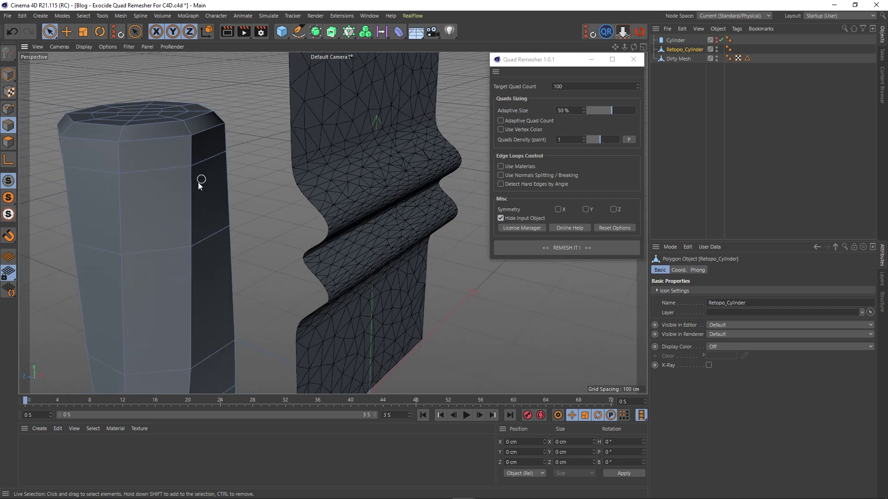
left_click_drag(201, 182, 216, 200, "alt")
Enable Detect Hard Edges by Angle and undo the cylinder's 100-quad remesh.
left_click(503, 184)
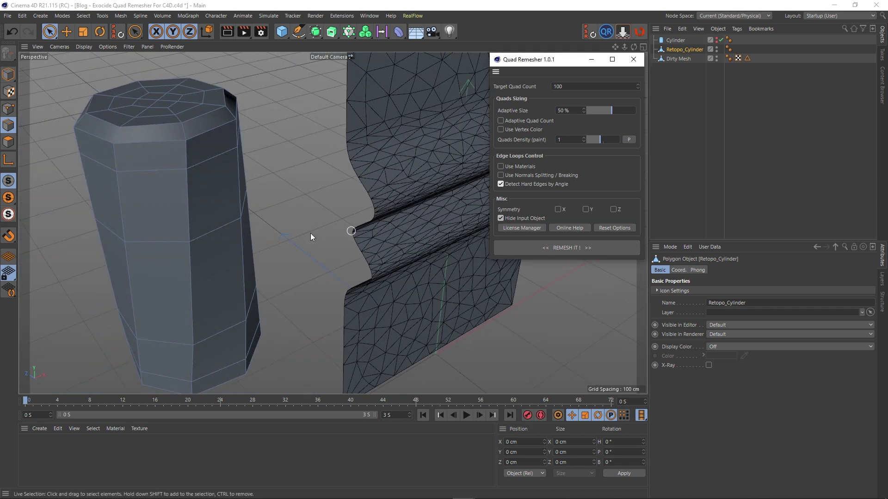
key("ctrl+z")
scroll(219, 240, "down", 2)
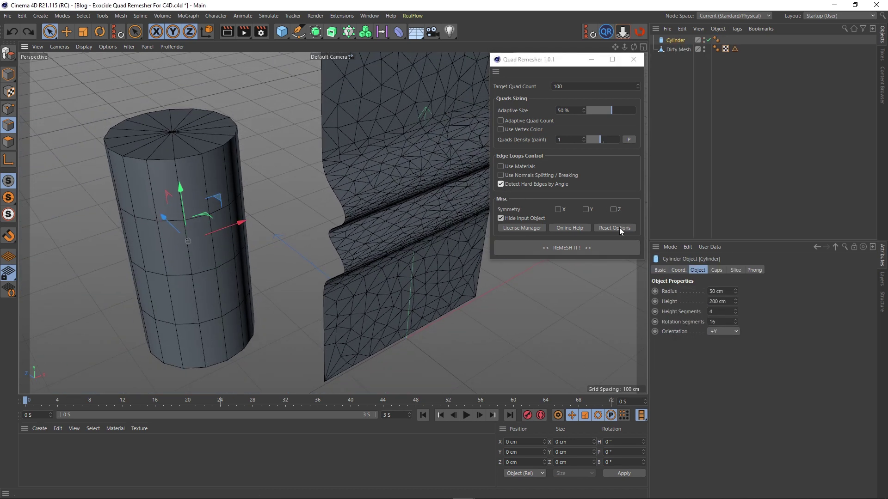
Remesh the cylinder at 100 quads with Detect Hard Edges by Angle enabled and check its top cap.
left_click(566, 248)
scroll(191, 153, "up", 5)
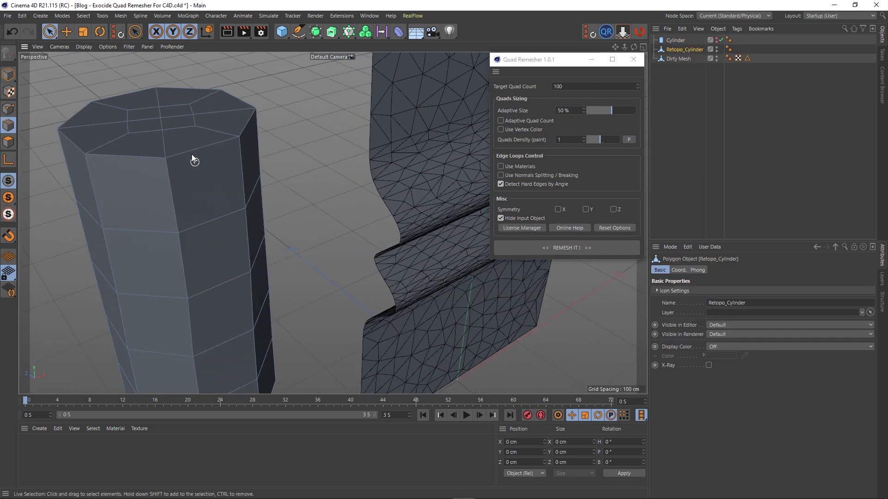
left_click_drag(199, 156, 202, 138, "alt")
scroll(204, 141, "down", 5)
Examine the edge flow around the bottom and top cap rims of the remeshed cylinder.
middle_click_drag(215, 310, 260, 220, "alt")
left_click_drag(243, 250, 279, 198, "alt")
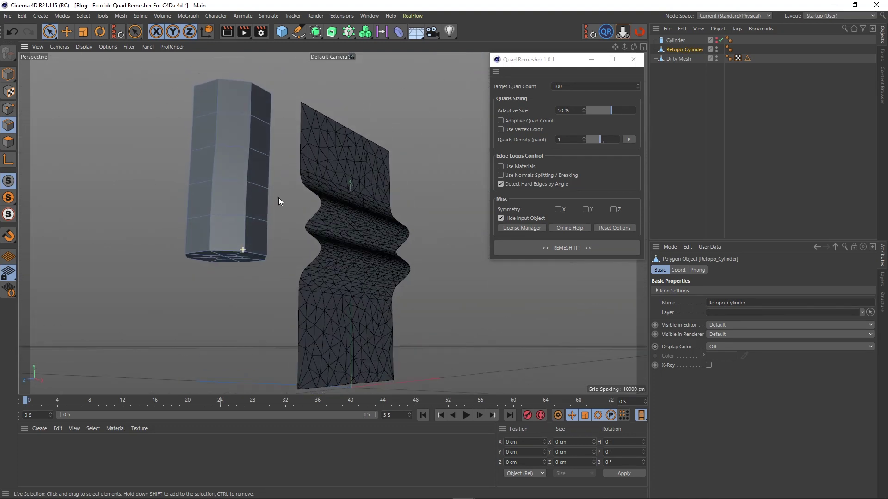
scroll(243, 257, "up", 6)
scroll(262, 247, "up", 3)
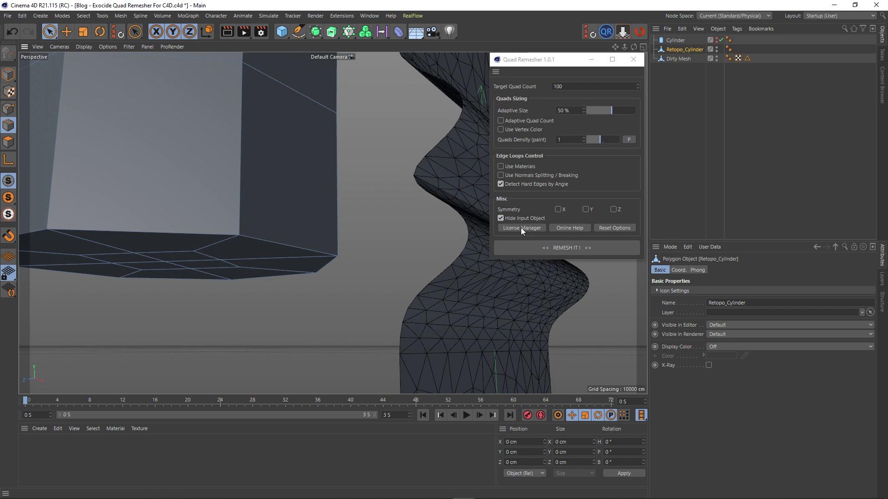
left_click_drag(265, 209, 271, 273, "alt")
scroll(267, 112, "down", 5)
scroll(259, 125, "up", 5)
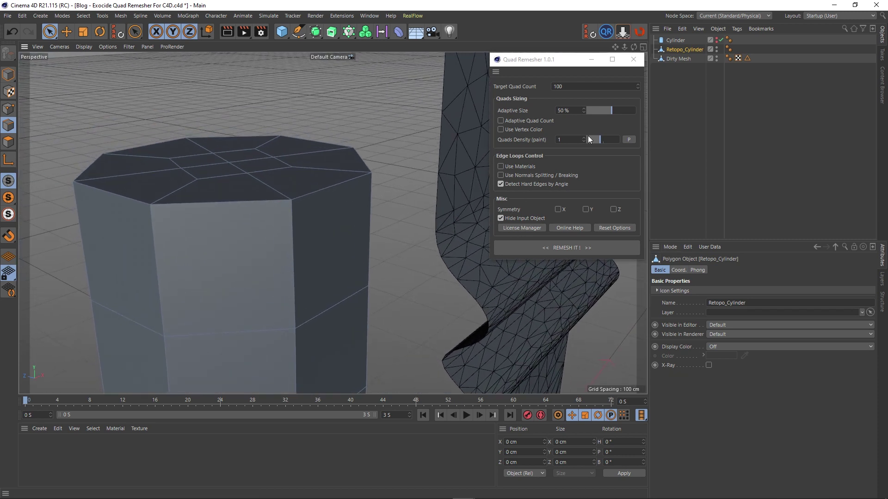
left_click_drag(275, 186, 268, 195, "alt")
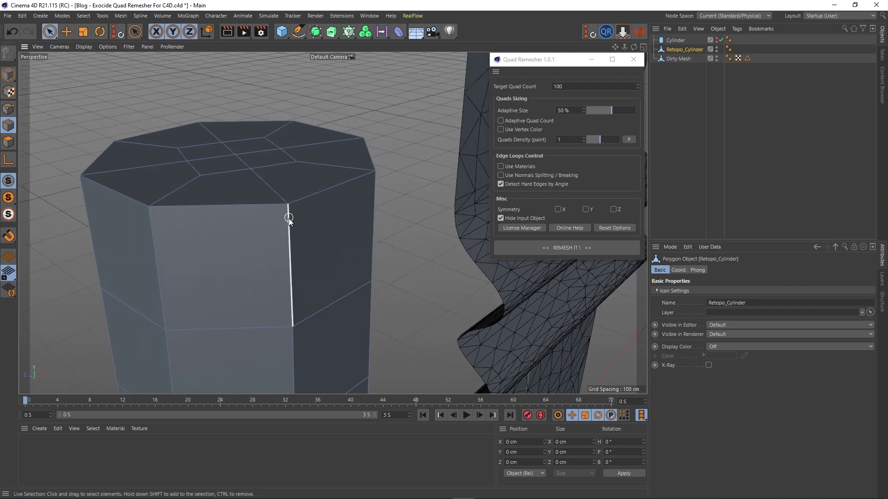
scroll(289, 219, "down", 5)
scroll(288, 221, "down", 3)
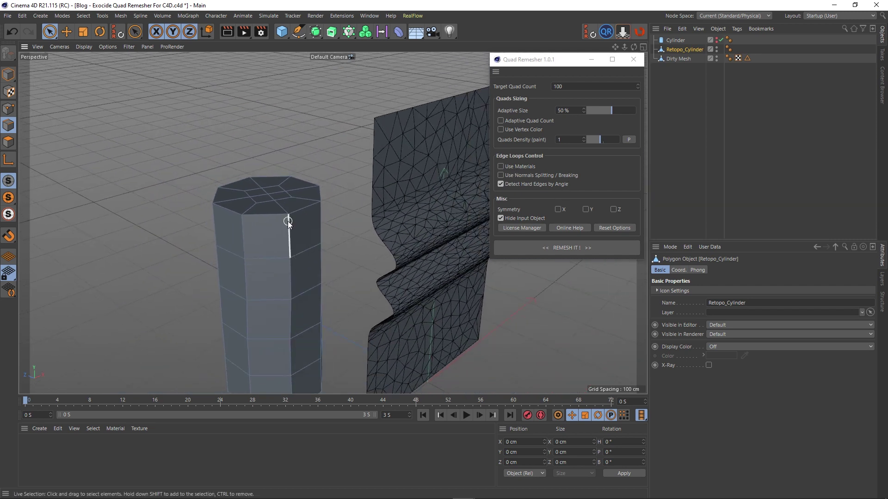
Delete the original cylinder and its remeshed copy, leaving only the Dirty Mesh in the scene.
left_click(676, 40)
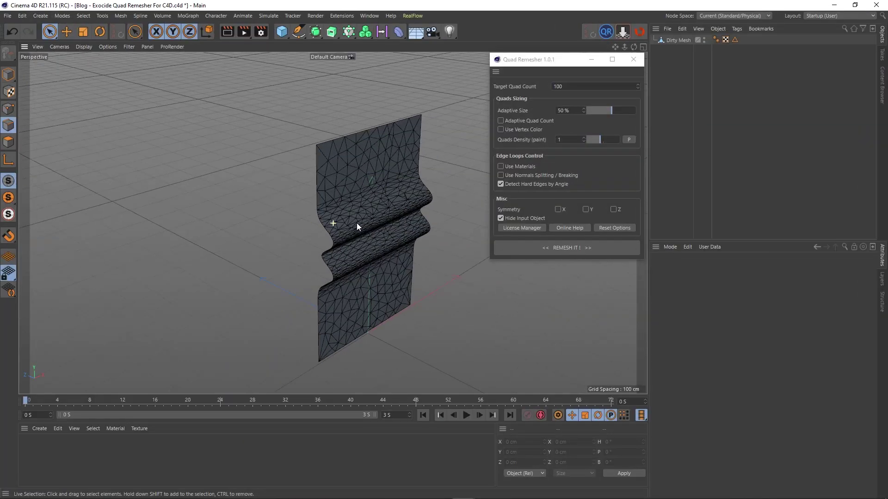
left_click_drag(347, 236, 299, 222, "alt")
middle_click_drag(356, 220, 331, 231, "alt")
scroll(336, 216, "up", 4)
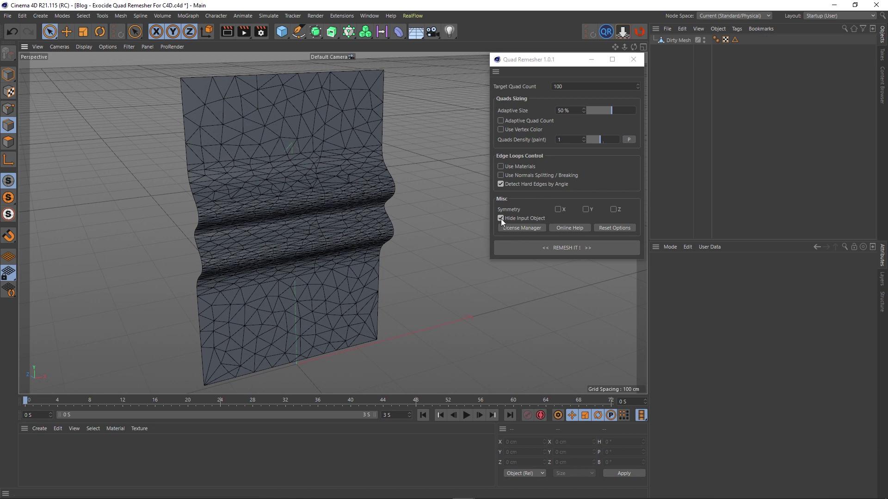
Remesh the Dirty Mesh at 100 quads with Hide Input Object enabled, compare both objects, and undo the remesh.
left_click(675, 40)
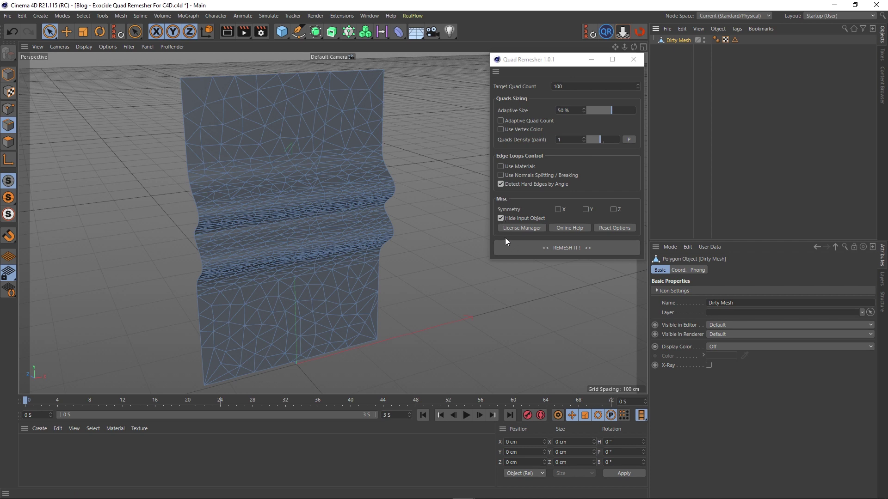
left_click(532, 246)
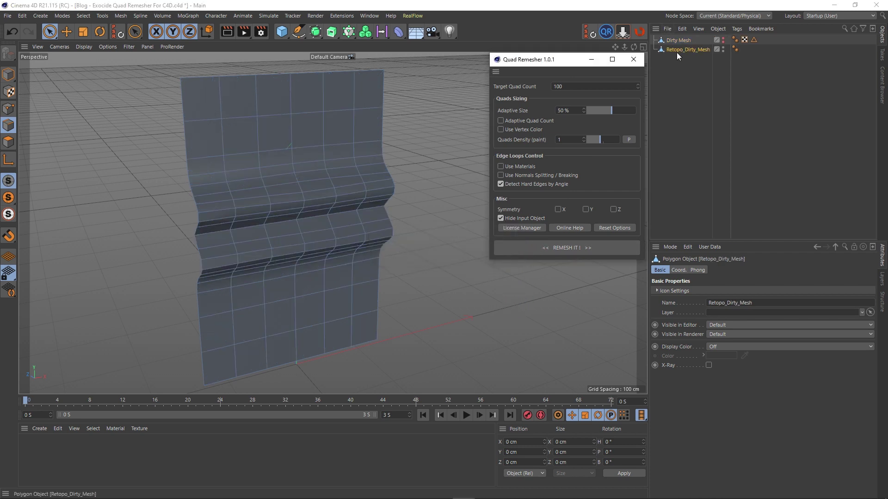
left_click(673, 40)
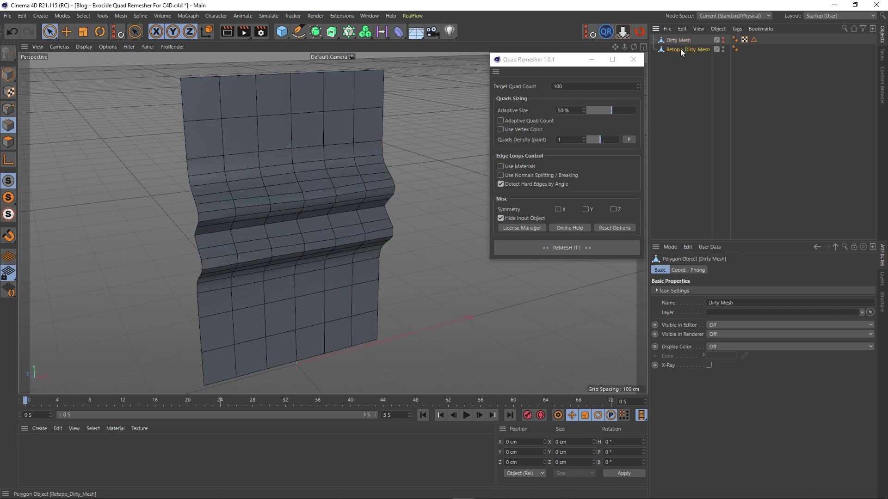
left_click(680, 50)
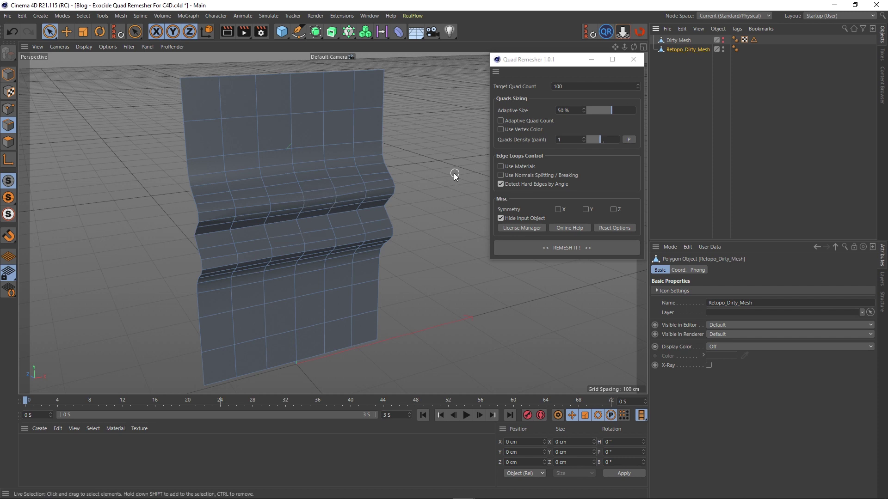
key("ctrl+z")
key("ctrl+z")
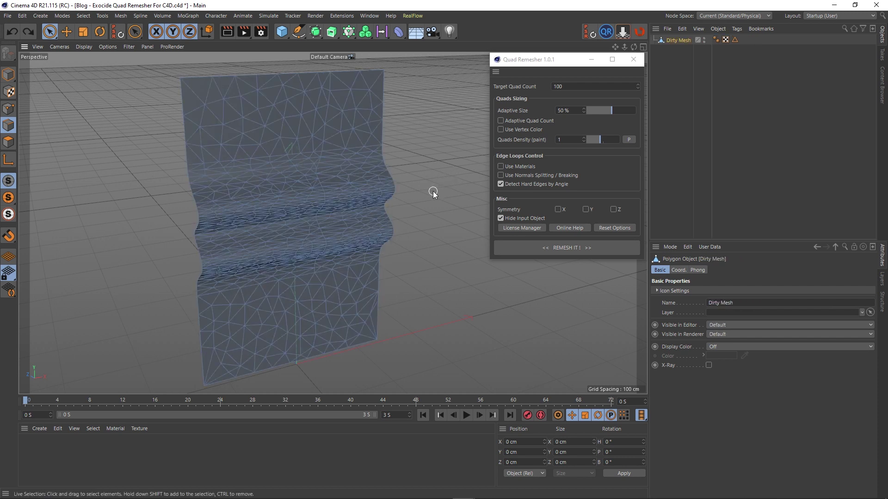
Remesh the Dirty Mesh with Hide Input Object disabled, undo the remesh, and enable the option again.
left_click(500, 219)
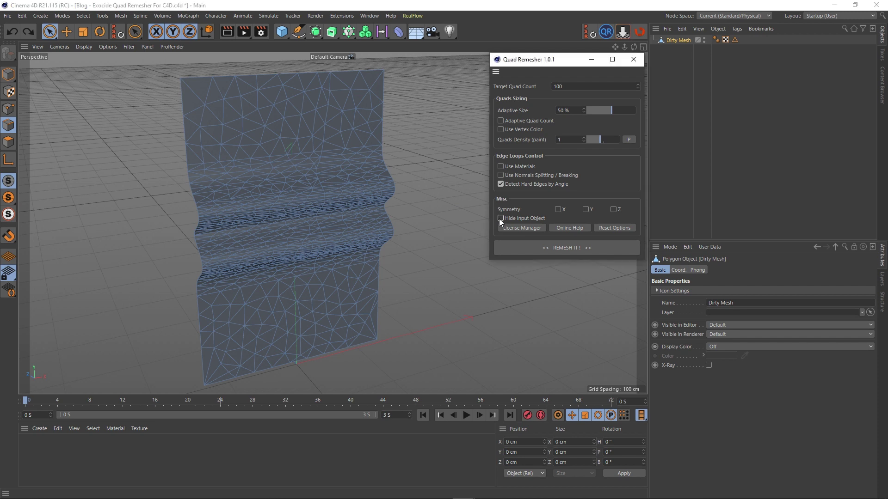
left_click(542, 248)
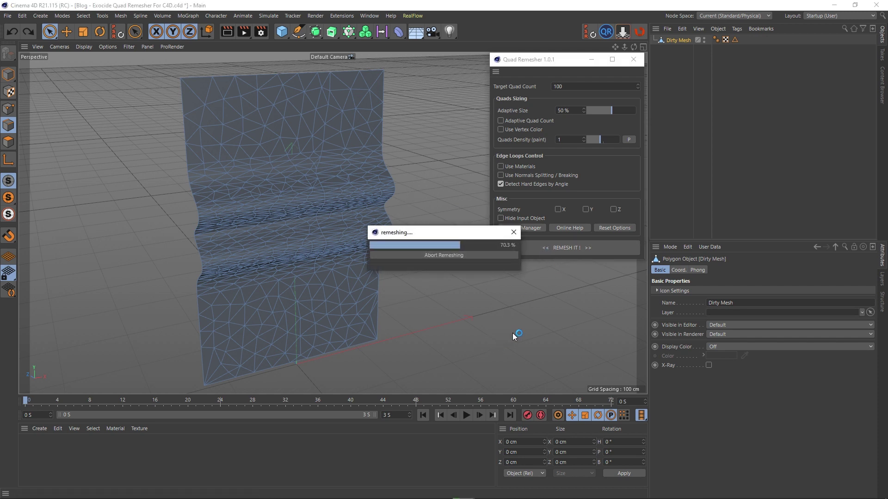
mouse_move(318, 220)
left_mouse_down("alt")
mouse_move(282, 223)
mouse_move(219, 201)
mouse_move(334, 241)
mouse_move(327, 240)
left_mouse_up("alt")
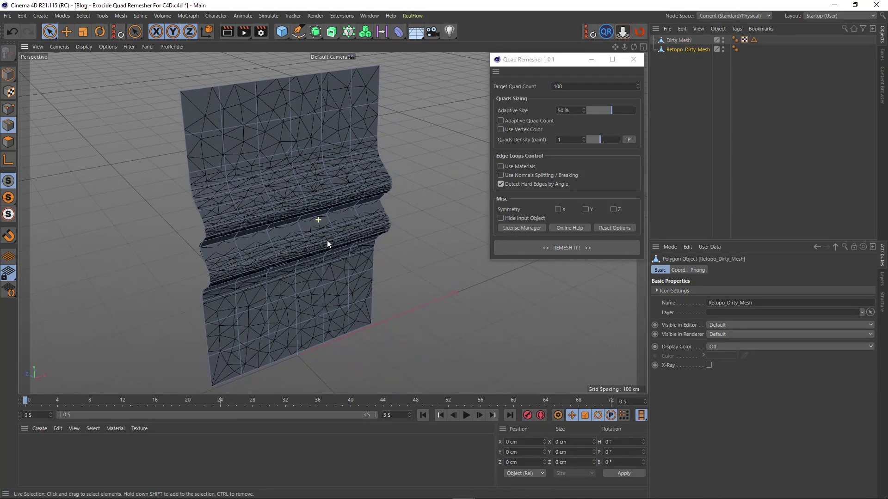
left_click(500, 218)
key("ctrl+z")
mouse_move(332, 275)
left_mouse_down("alt")
mouse_move(310, 258)
mouse_move(318, 267)
left_mouse_up("alt")
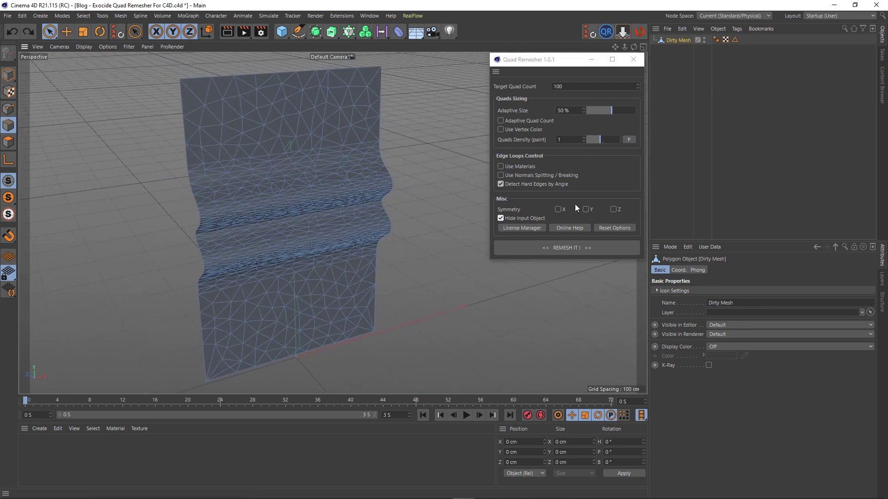
Set the target quad count to 250 and Adaptive Size to 100 %, and enable Adaptive Quad Count.
double_click(571, 85)
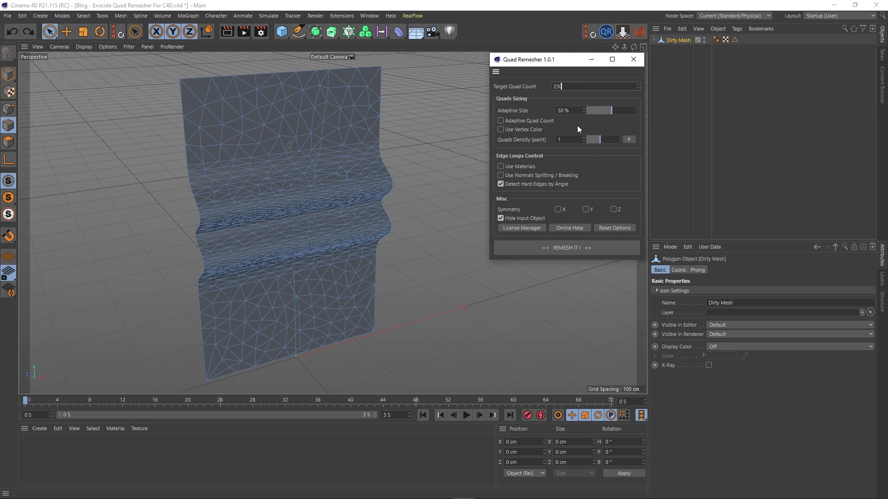
left_click_drag(607, 113, 659, 112)
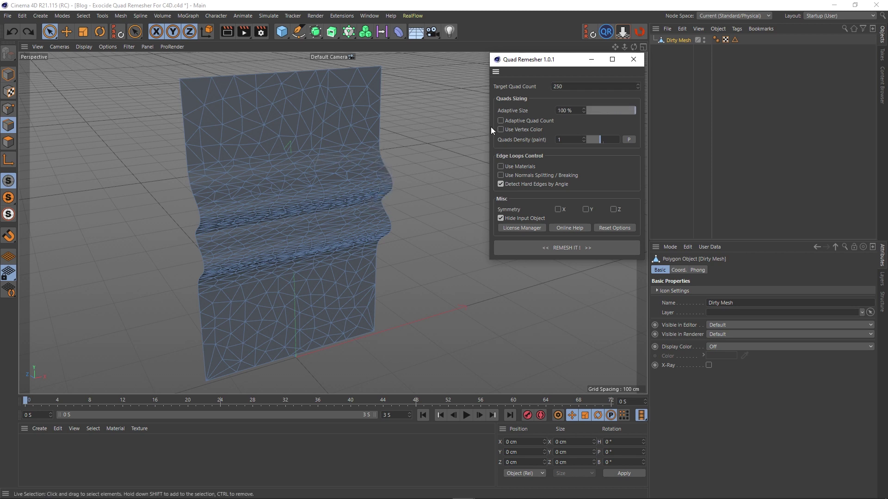
left_click(500, 120)
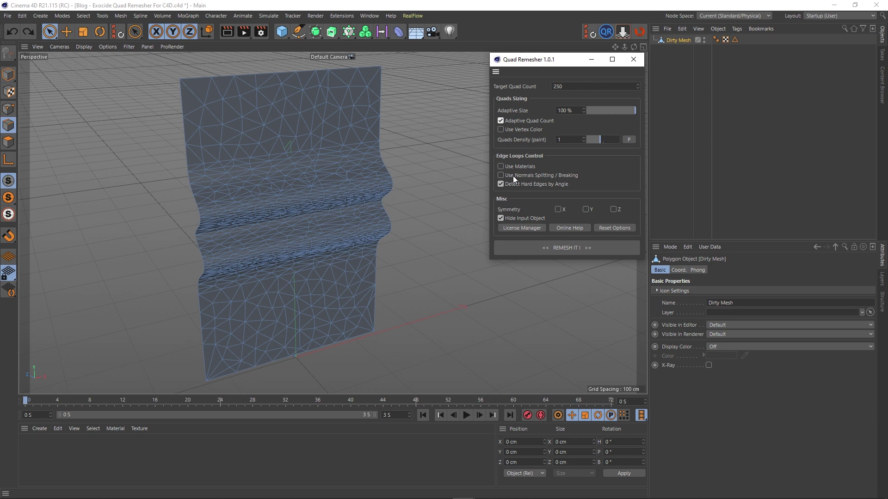
Remesh the Dirty Mesh with the adaptive 250-quad settings, inspect the quad density along its folds, and undo the remesh.
left_click(562, 246)
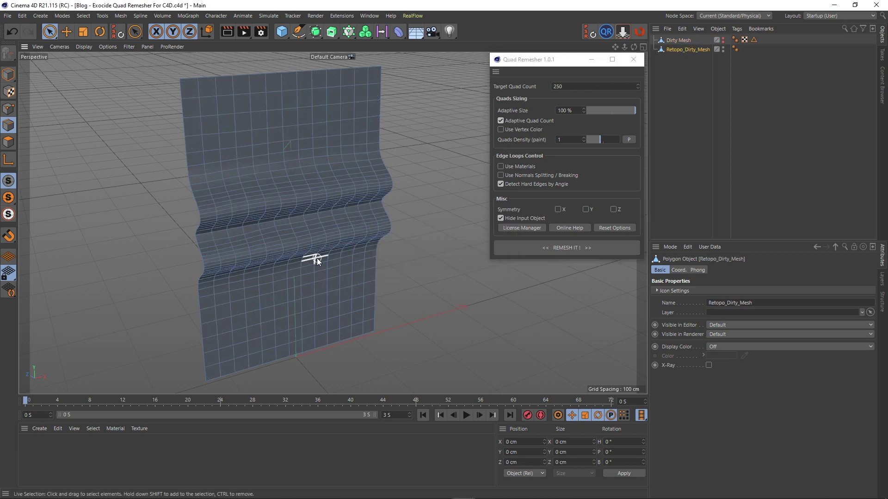
left_click_drag(317, 258, 320, 239, "alt")
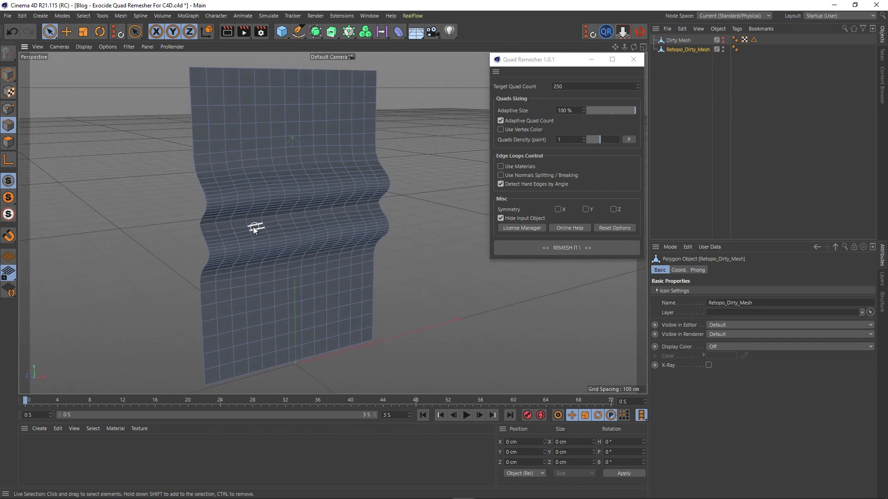
mouse_move(324, 290)
left_mouse_down("alt")
mouse_move(302, 286)
mouse_move(315, 296)
left_mouse_up("alt")
key("ctrl+z")
Select the Dirty Mesh's broken Phong edges, unbreak their Phong shading, recheck for broken edges, and switch to Model mode.
right_click(411, 231)
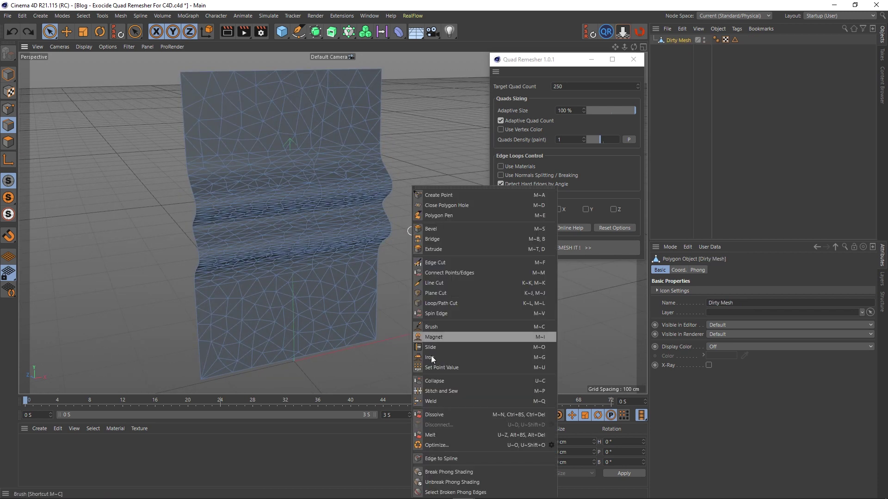
left_click(455, 493)
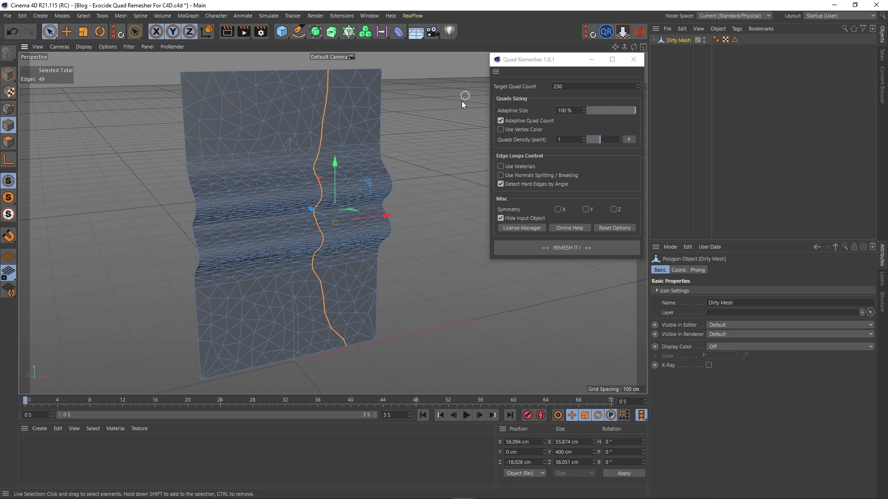
right_click(444, 191)
left_click(469, 483)
left_click(416, 168)
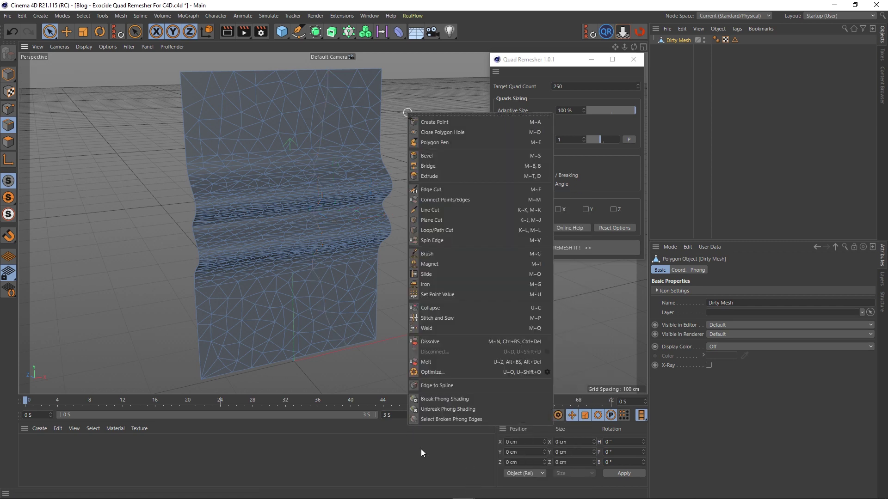
left_click(425, 419)
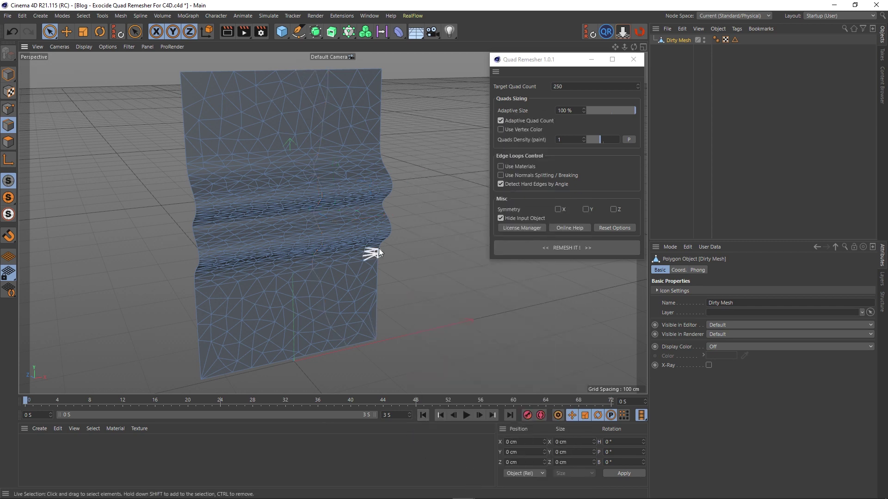
left_click(9, 80)
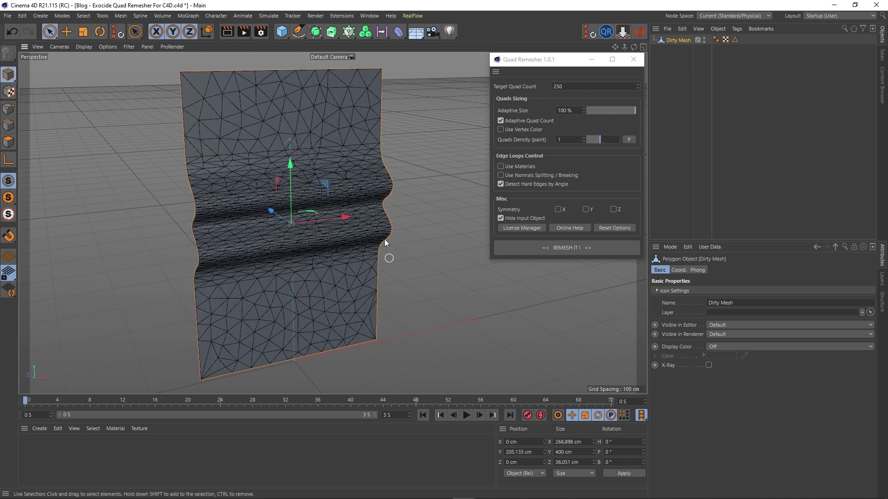
Remesh the Dirty Mesh in Model mode with the adaptive 250-quad settings, undo the remesh, and return to Edges mode.
left_click(567, 249)
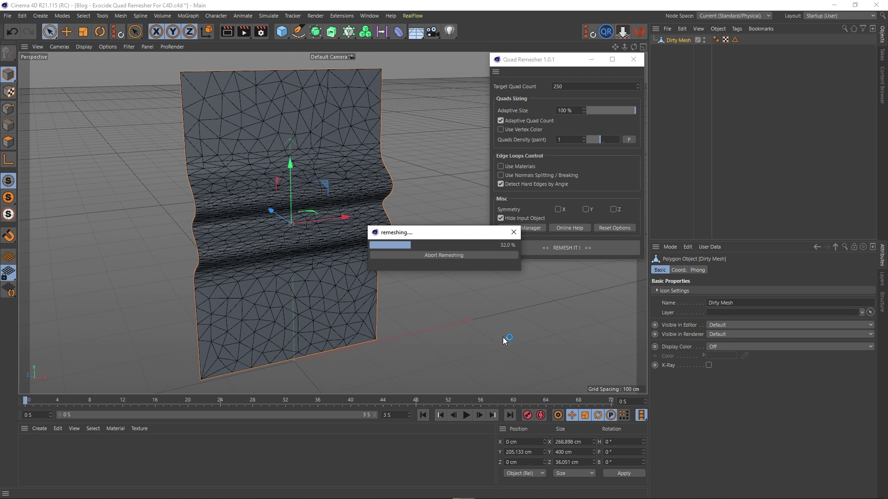
left_click_drag(326, 309, 291, 307, "alt")
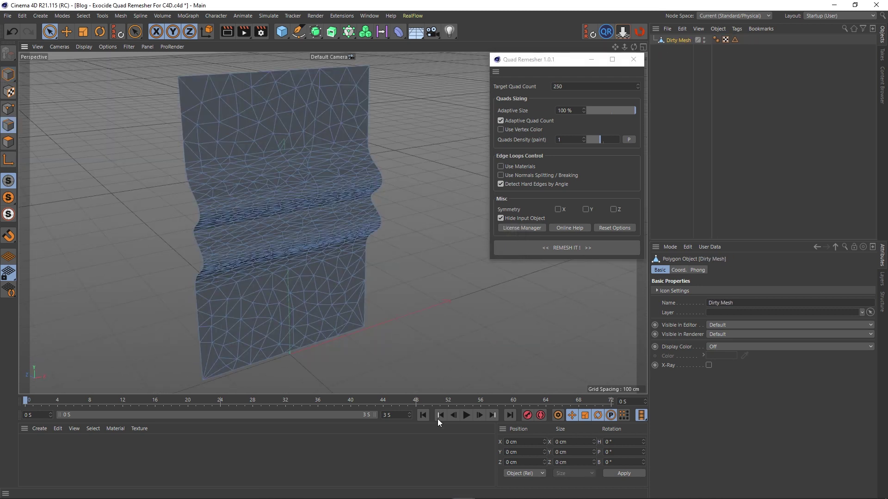
mouse_move(320, 221)
left_mouse_down("alt")
mouse_move(208, 219)
mouse_move(310, 221)
left_mouse_up("alt")
scroll(271, 175, "down", 1)
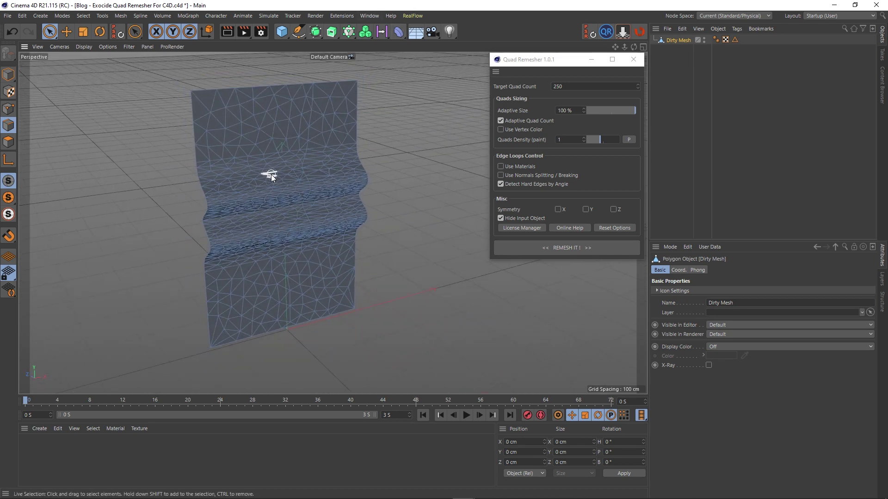
middle_click_drag(272, 179, 267, 187, "alt")
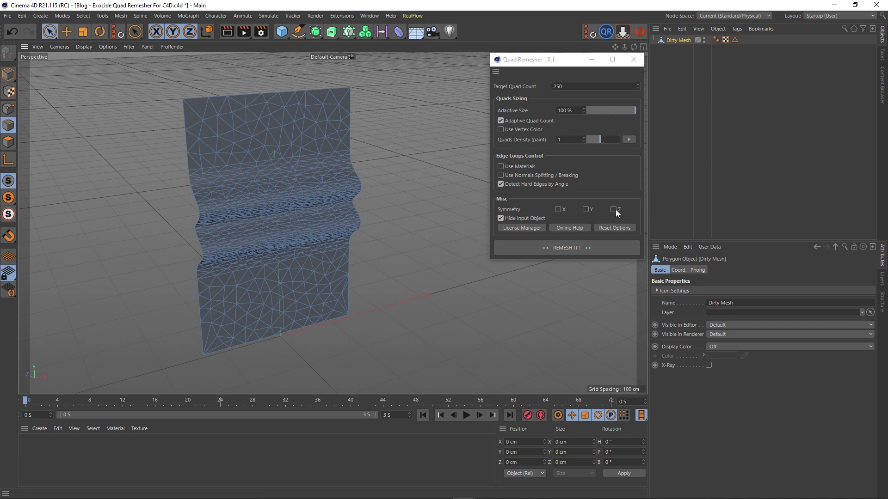
Remesh the Dirty Mesh at 250 target quads and 100 % Adaptive Size without symmetry, and inspect the quad flow across its folds.
left_click(551, 245)
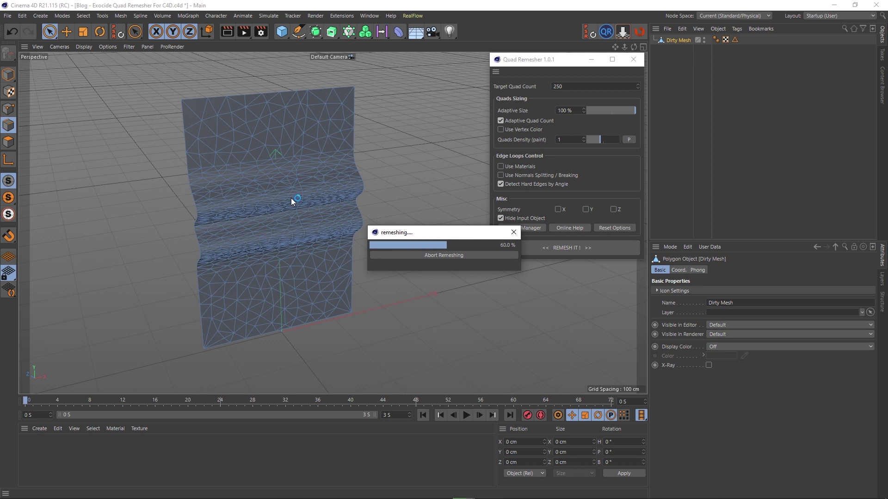
left_click_drag(263, 240, 248, 205, "alt")
scroll(254, 202, "up", 4)
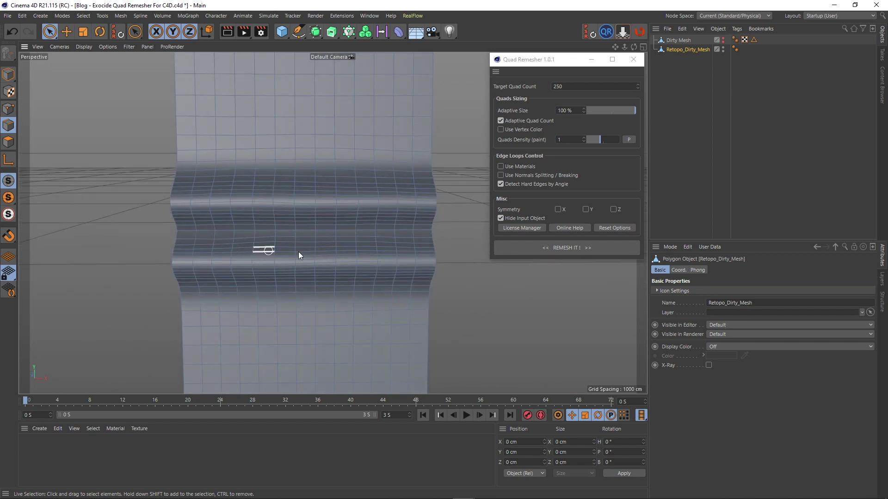
scroll(325, 256, "down", 3)
left_click_drag(326, 257, 315, 240, "alt")
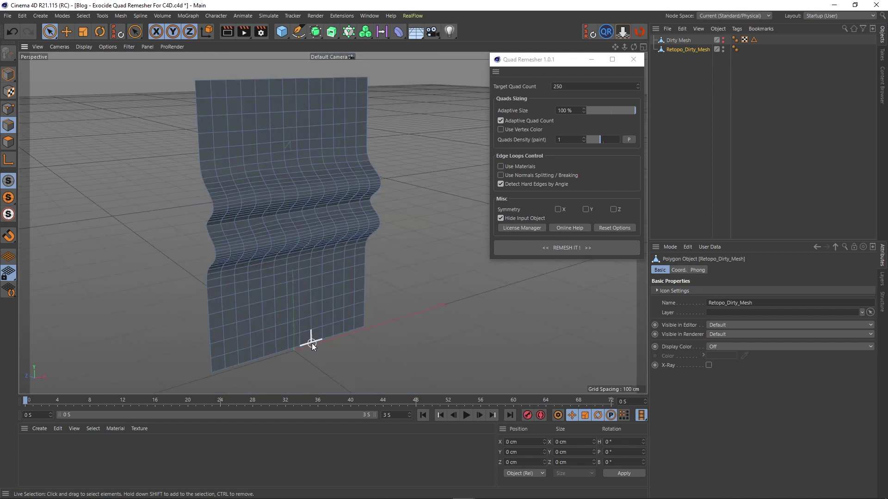
left_click_drag(313, 319, 286, 291, "alt")
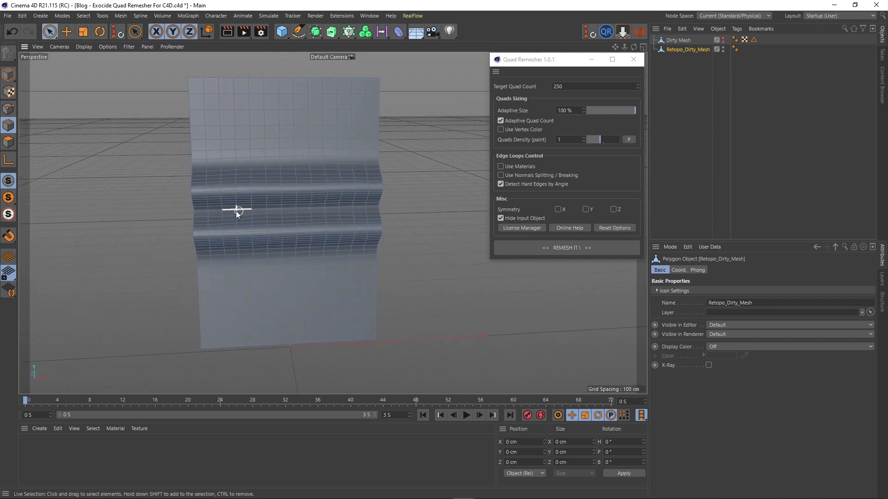
left_click_drag(327, 262, 343, 270, "alt")
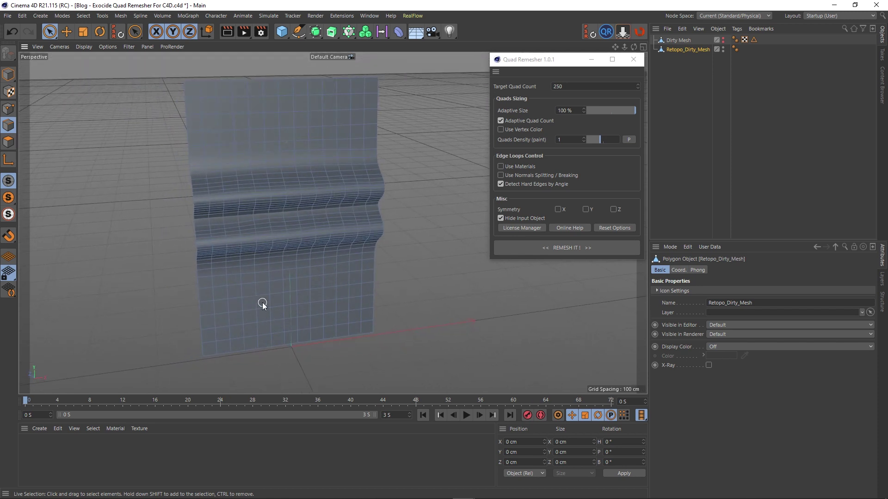
left_click_drag(265, 292, 278, 300, "alt")
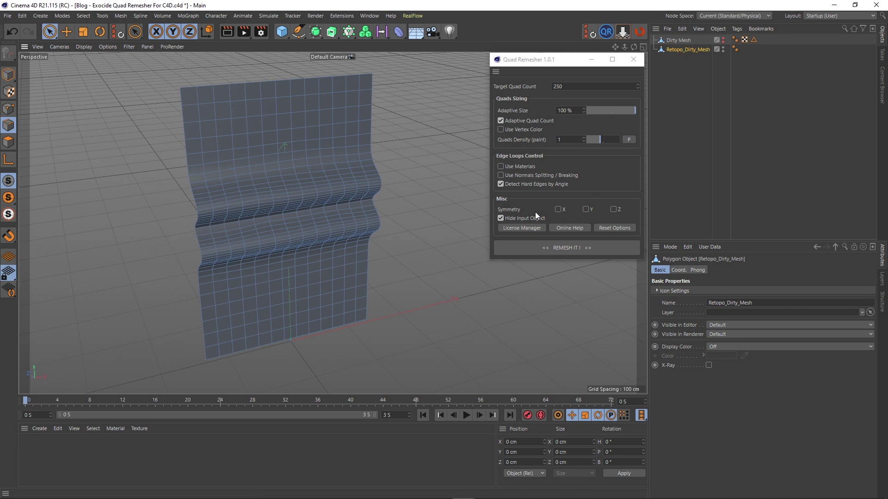
Enable X symmetry, undo the previous remesh, remesh the Dirty Mesh symmetrically, and undo that remesh after viewing it.
left_click(559, 209)
key("ctrl+z")
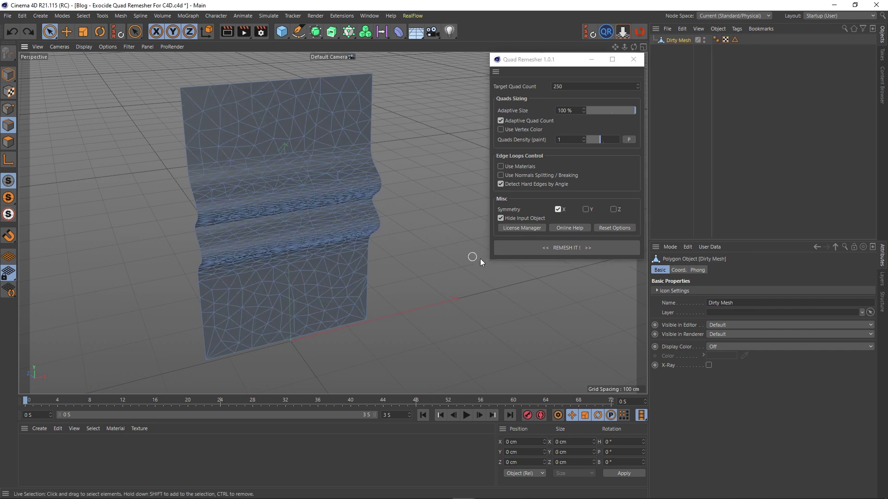
left_click(565, 248)
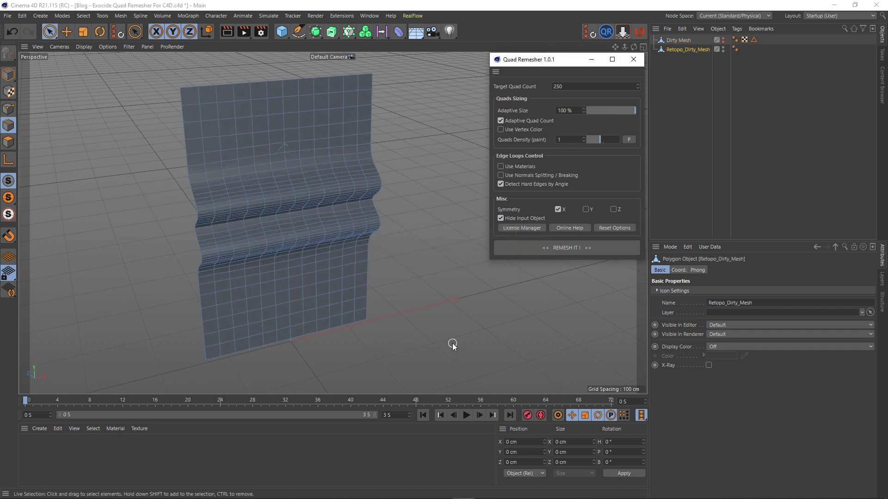
mouse_move(384, 325)
left_mouse_down("alt")
mouse_move(293, 273)
mouse_move(300, 261)
mouse_move(286, 207)
mouse_move(314, 226)
left_mouse_up("alt")
key("ctrl+z")
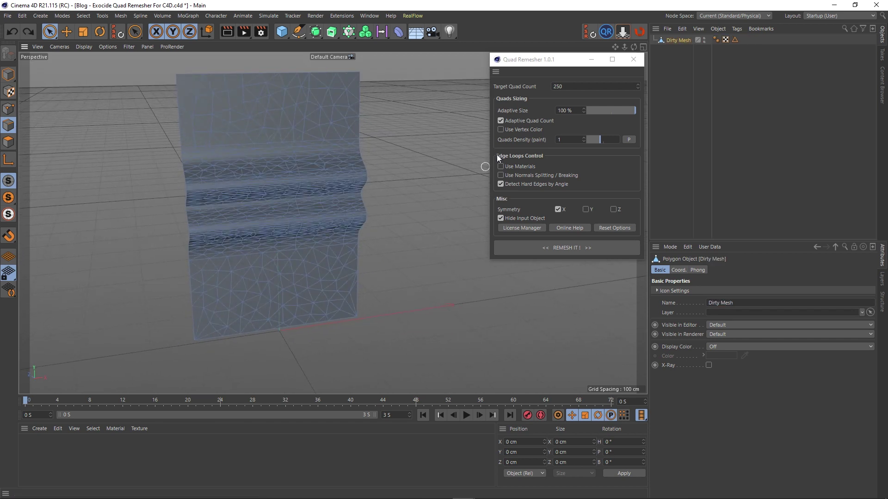
Set Adaptive Size to 50 % and switch the remeshing symmetry from X to Y.
left_click(612, 112)
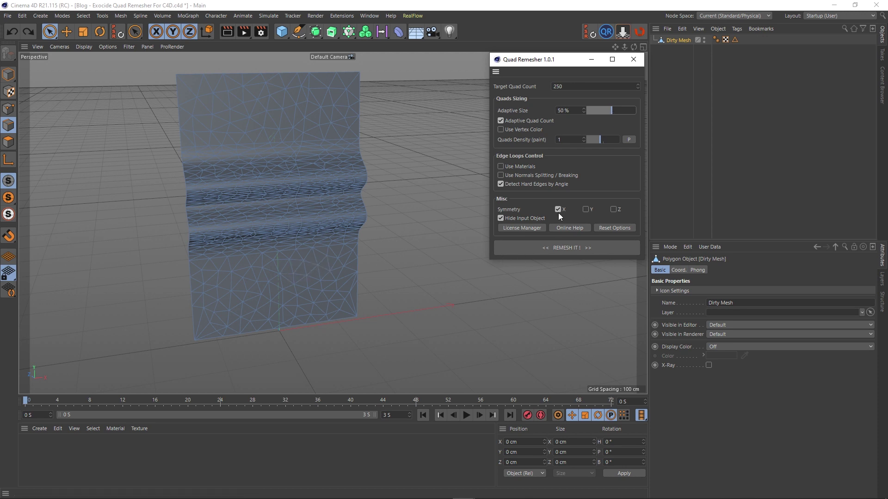
left_click_drag(227, 266, 282, 240, "alt")
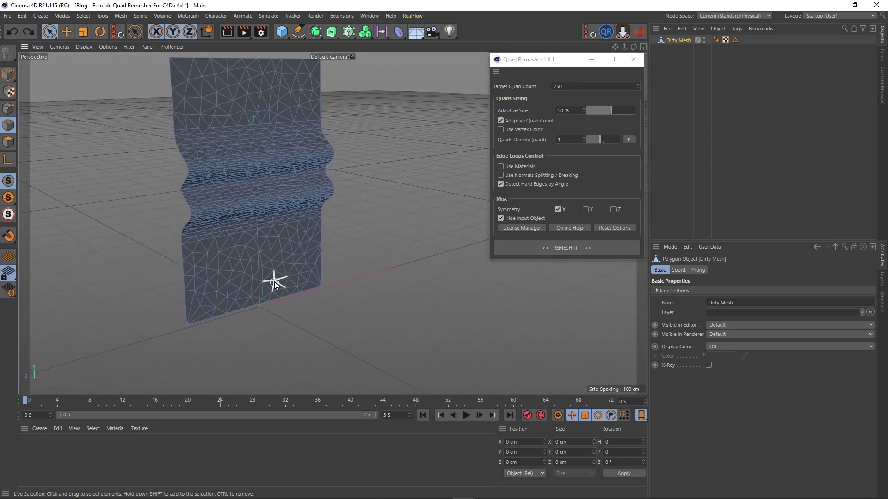
left_click(558, 209)
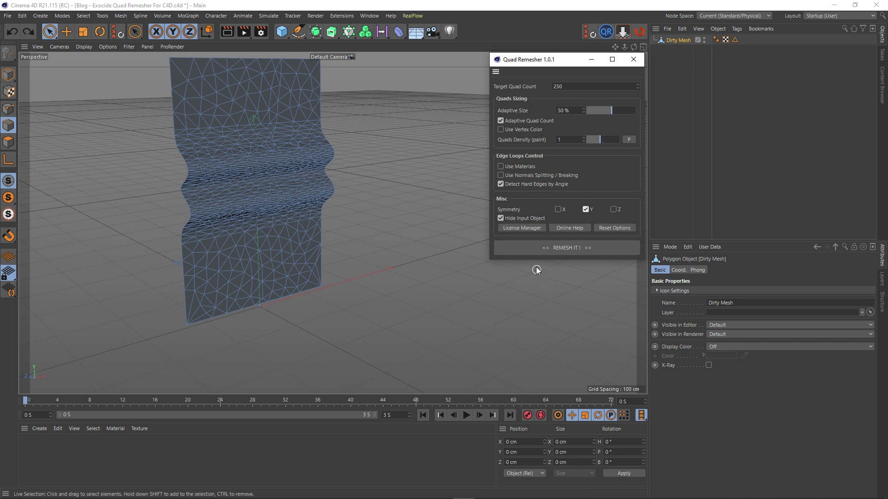
Remesh the Dirty Mesh with Y symmetry, inspect the folds from the side and up close, and undo the remesh.
left_click(546, 247)
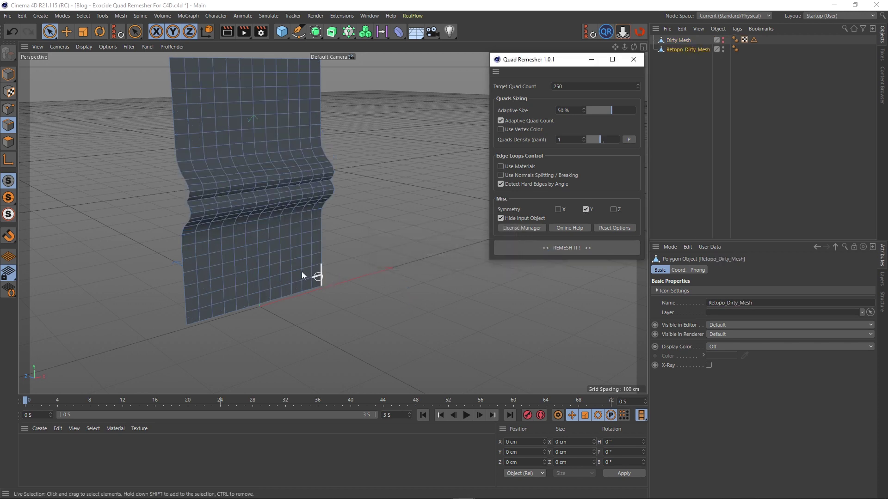
middle_click_drag(219, 199, 297, 261, "alt")
left_click_drag(297, 265, 376, 232, "alt")
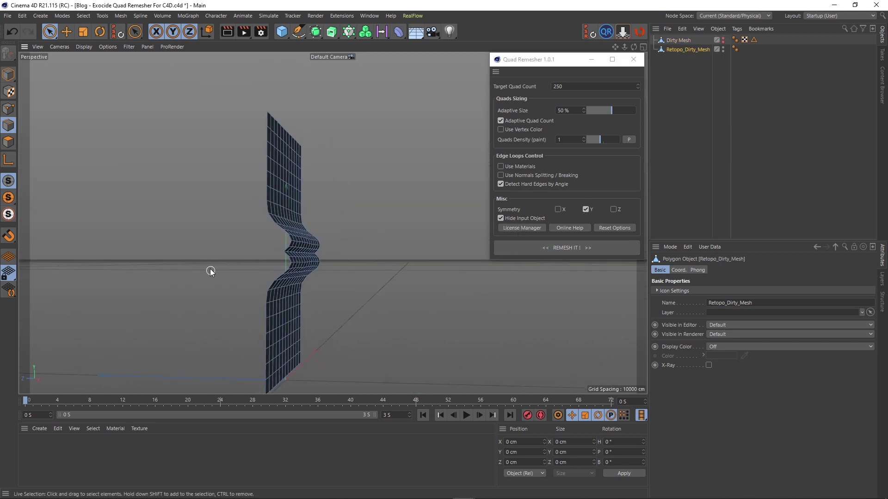
left_click_drag(299, 254, 223, 276, "alt")
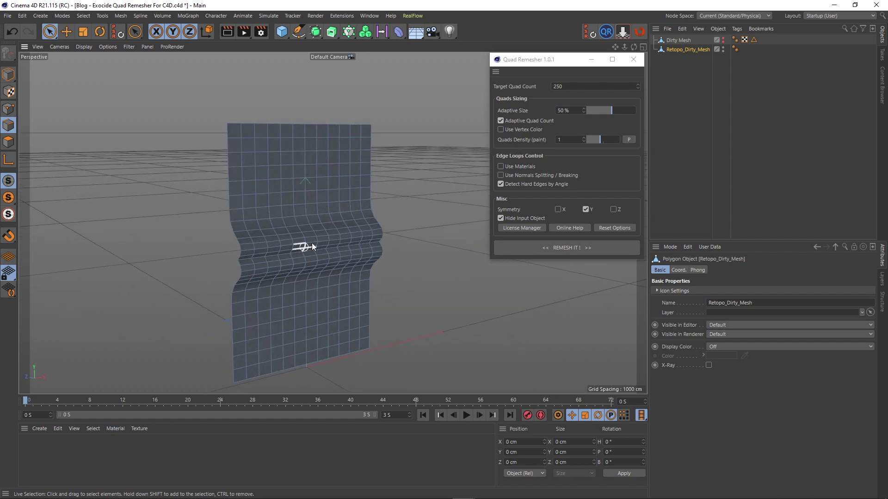
scroll(304, 270, "up", 5)
left_click_drag(287, 232, 260, 252, "alt")
scroll(289, 249, "down", 6)
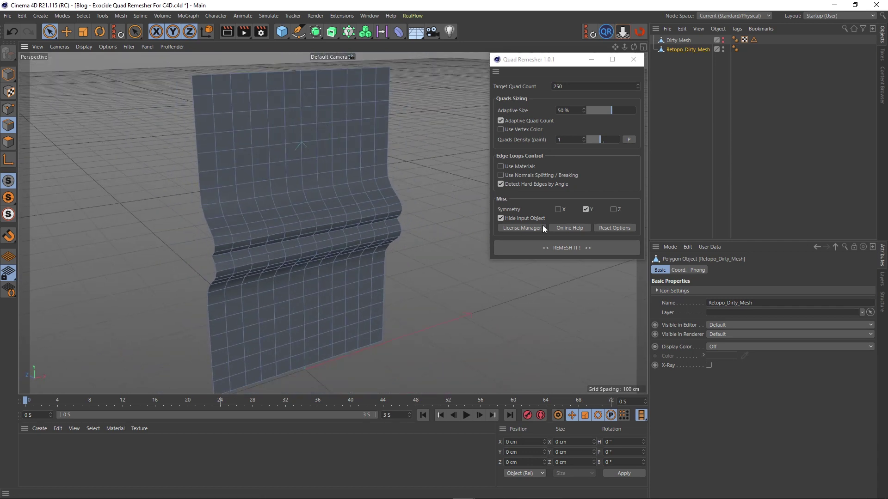
key("ctrl+z")
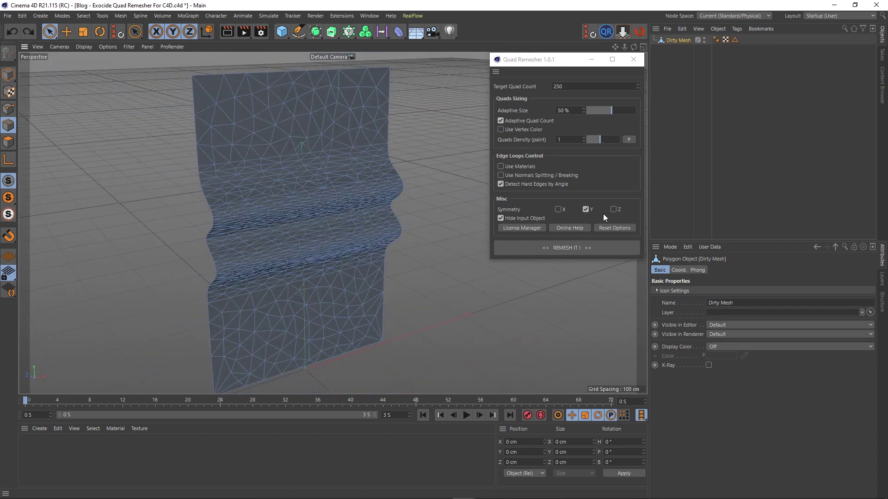
Switch the symmetry from Y to Z, remesh the Dirty Mesh, inspect the mirrored pieces from several angles, and undo the remesh.
left_click(586, 209)
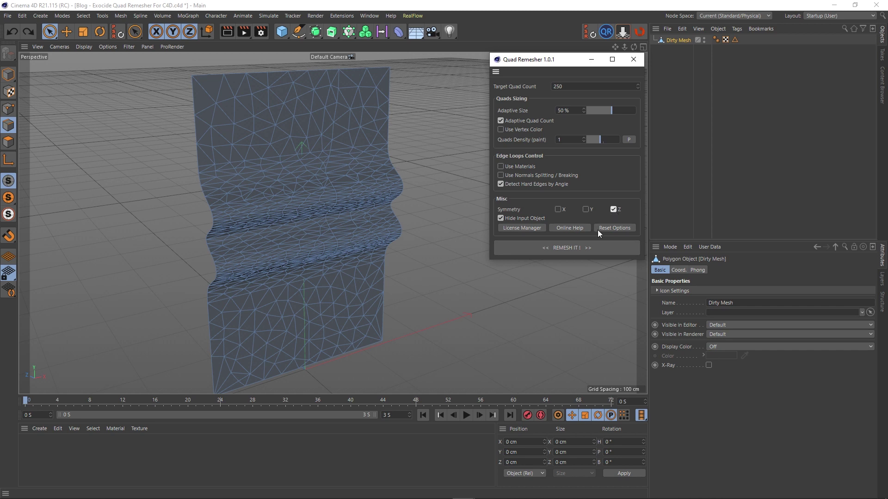
left_click_drag(315, 295, 343, 288, "alt")
left_click(567, 251)
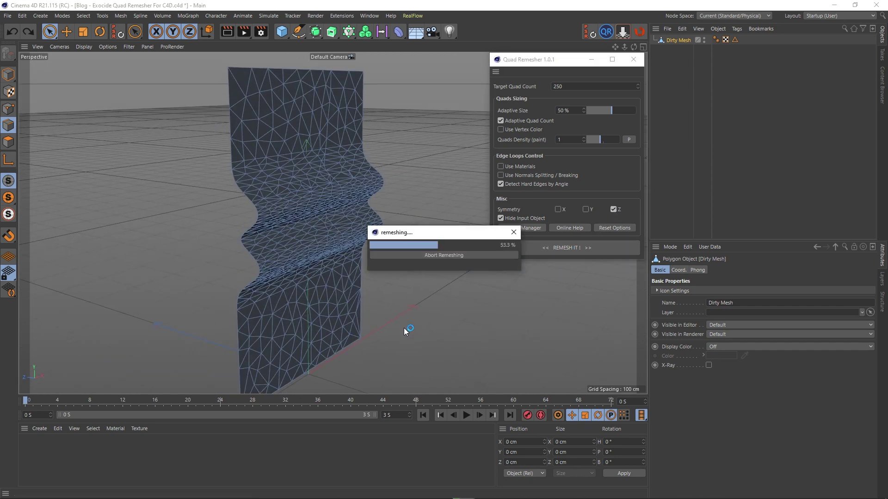
left_click_drag(310, 308, 268, 308, "alt")
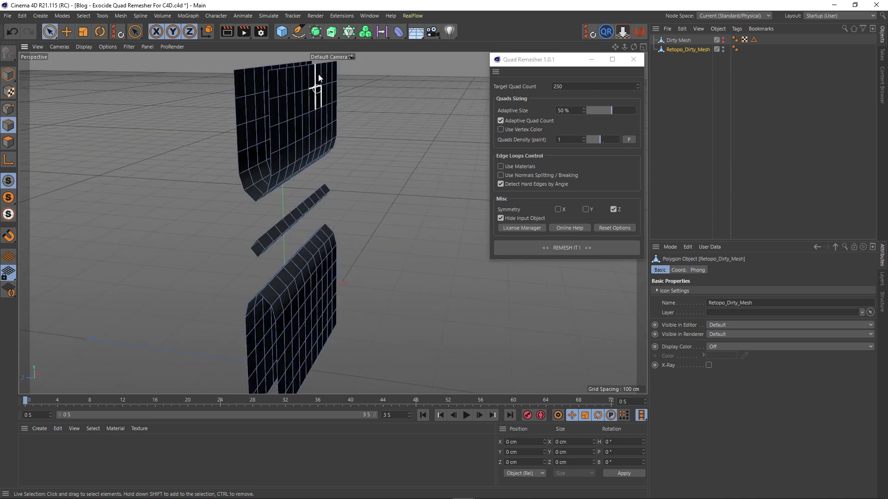
left_click_drag(296, 110, 317, 100, "alt")
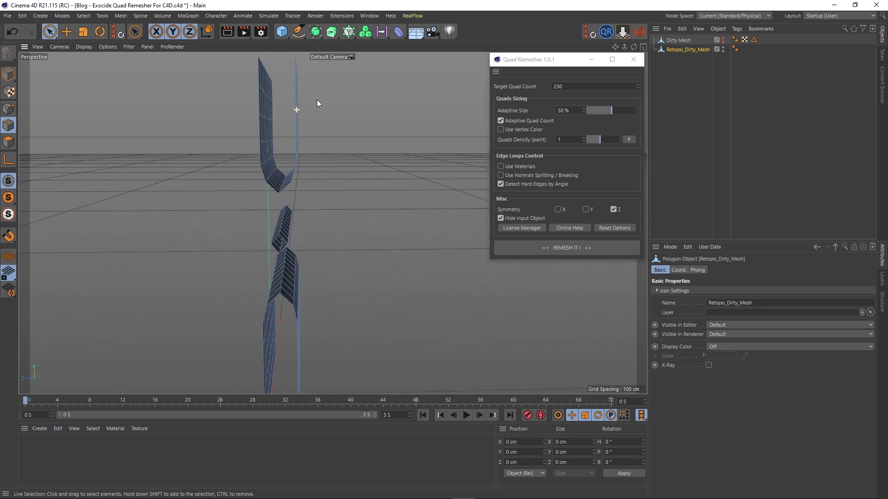
left_click_drag(332, 222, 273, 299, "alt")
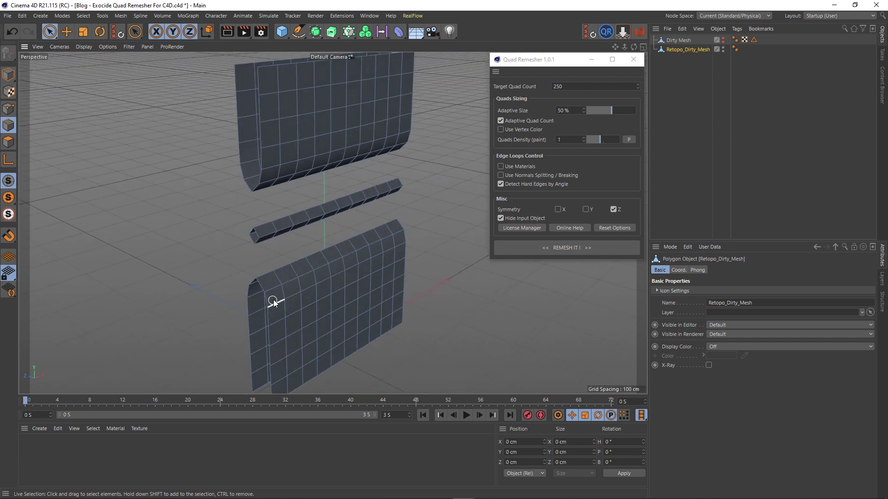
scroll(273, 300, "down", 3)
key("ctrl+z")
Switch the symmetry from Z to X and remesh the Dirty Mesh with 50 % Adaptive Size.
left_click(614, 210)
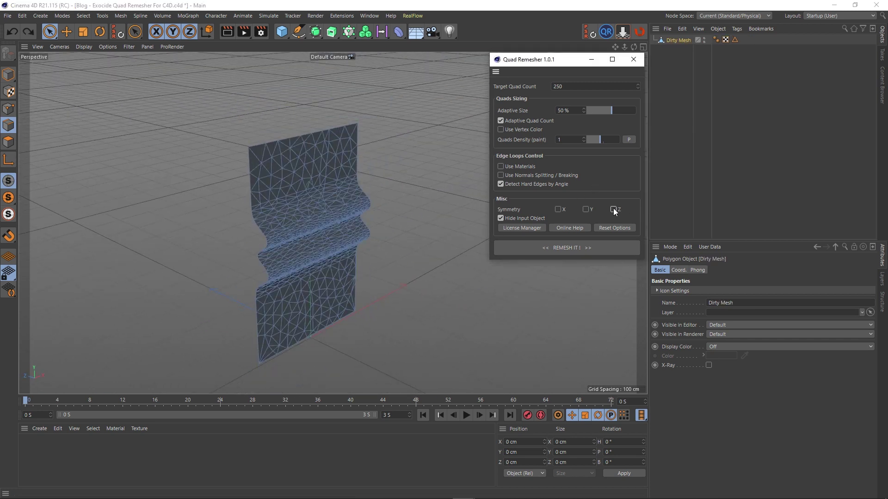
left_click(558, 210)
left_click_drag(319, 267, 260, 267, "alt")
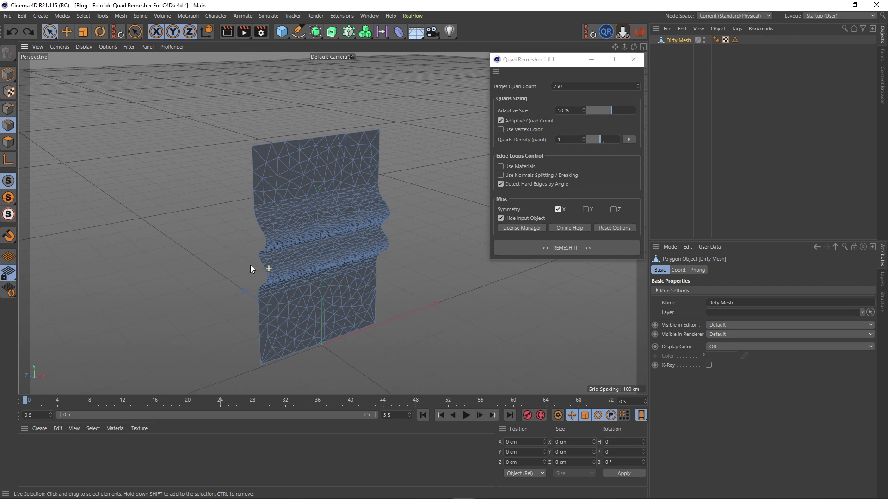
left_click(538, 250)
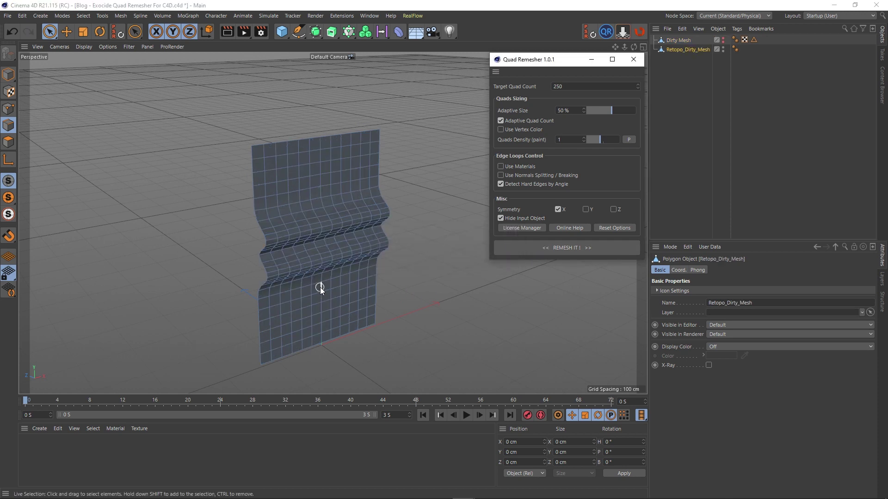
middle_click_drag(320, 286, 312, 279, "alt")
mouse_move(323, 281)
left_mouse_down("alt")
mouse_move(265, 242)
mouse_move(337, 251)
mouse_move(330, 270)
left_mouse_up("alt")
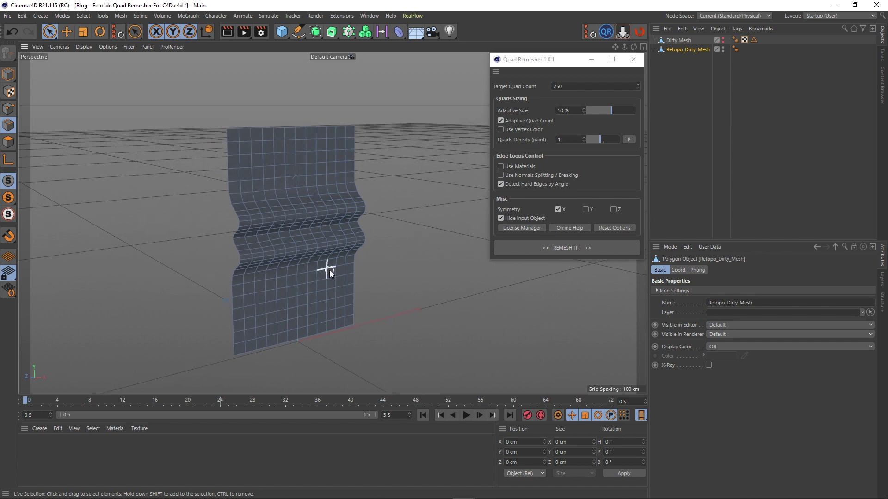
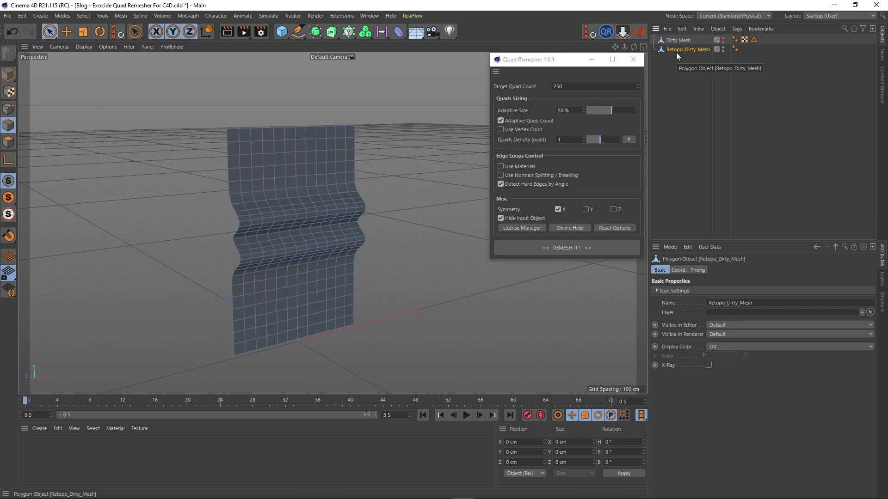
Delete the remeshed Retopo_Dirty_Mesh and the original Dirty Mesh from the scene.
key("Delete")
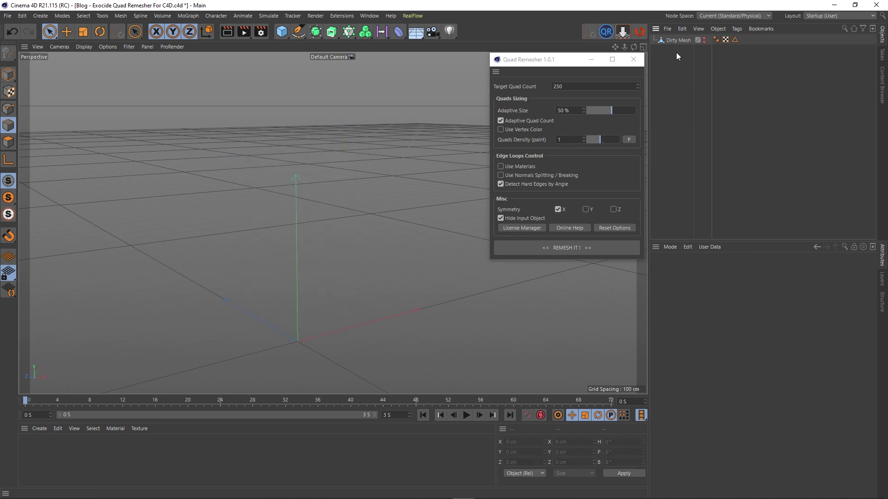
left_click(678, 40)
key("Delete")
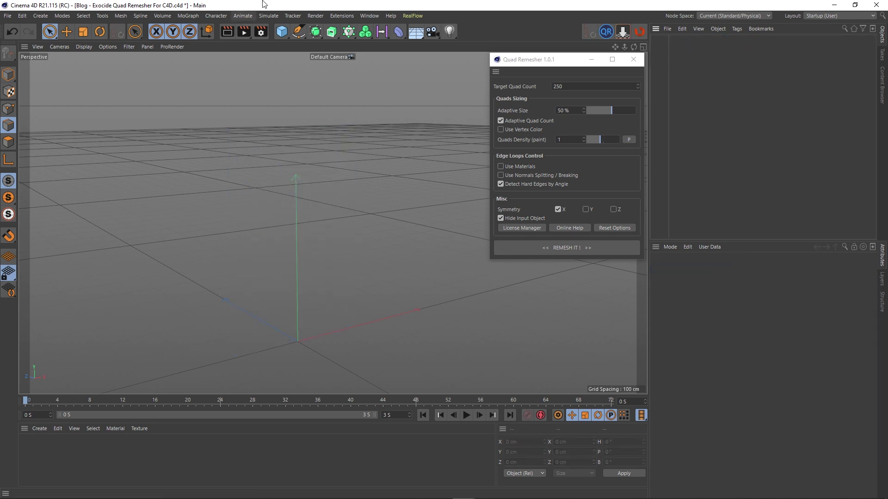
Open the selection of primitive objects for adding a new shape to the empty scene.
left_click(283, 32)
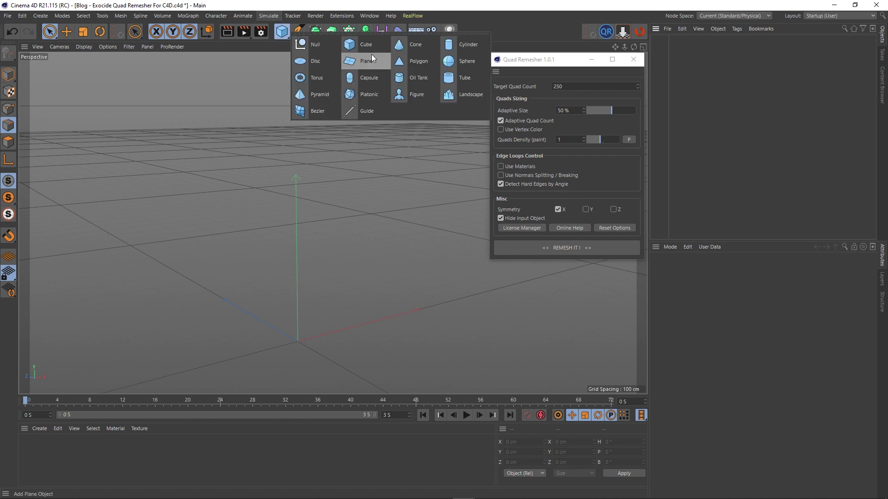
Add a cube primitive to the scene, keeping its default size.
left_click(370, 49)
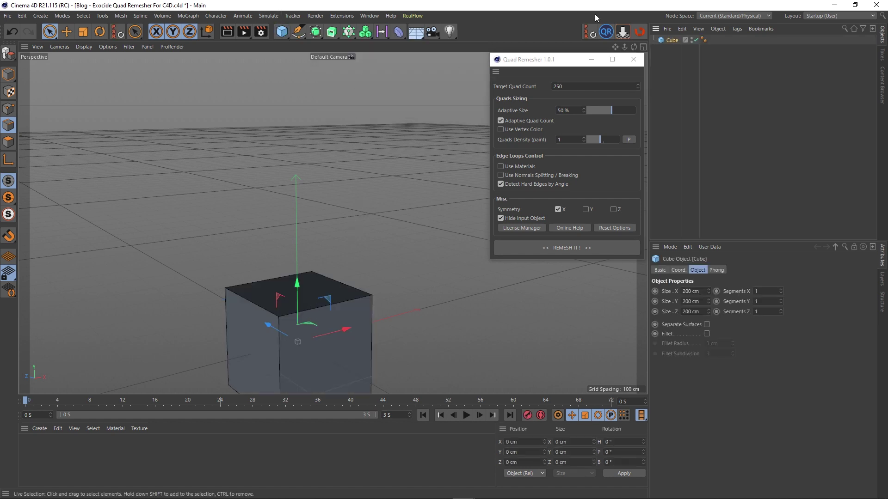
left_click(619, 32)
middle_click_drag(251, 350, 292, 294, "alt")
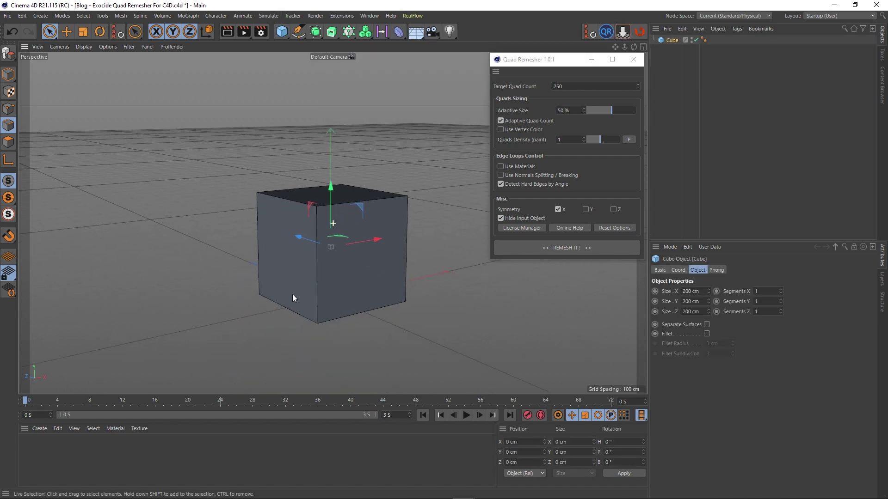
left_click_drag(301, 286, 305, 300, "alt")
scroll(332, 276, "up", 4)
middle_click_drag(335, 287, 302, 273, "alt")
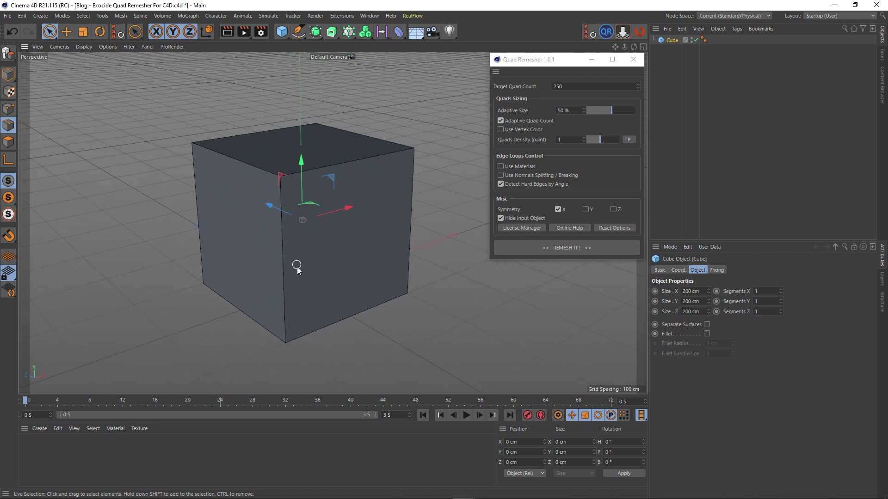
left_click_drag(297, 266, 310, 272, "alt")
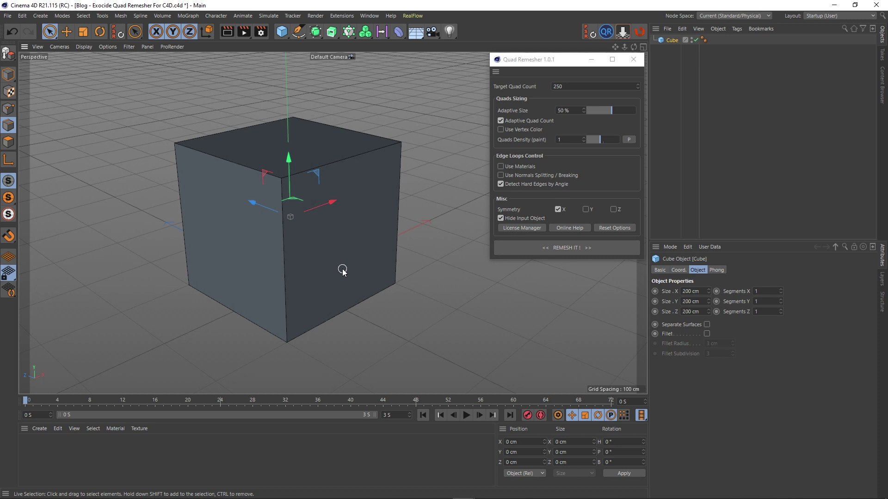
mouse_move(341, 266)
middle_mouse_down("alt")
mouse_move(345, 254)
mouse_move(333, 258)
middle_mouse_up("alt")
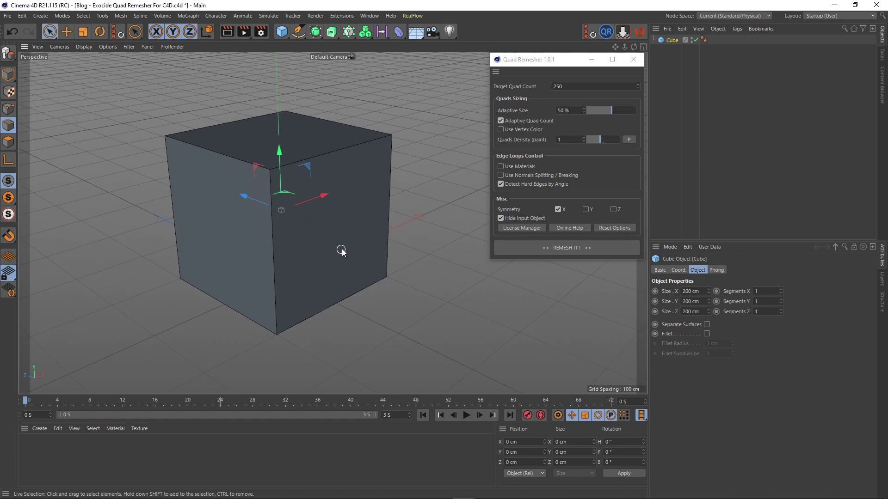
left_click_drag(341, 250, 343, 254, "alt")
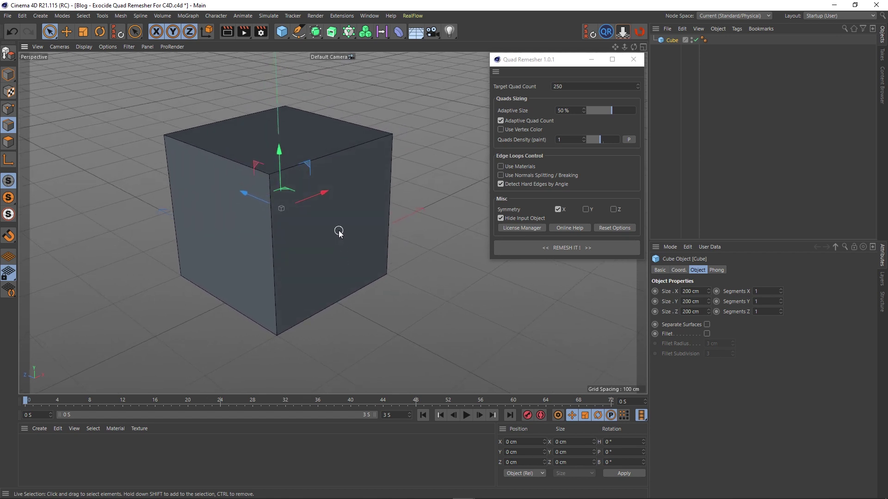
middle_click_drag(339, 231, 337, 234, "alt")
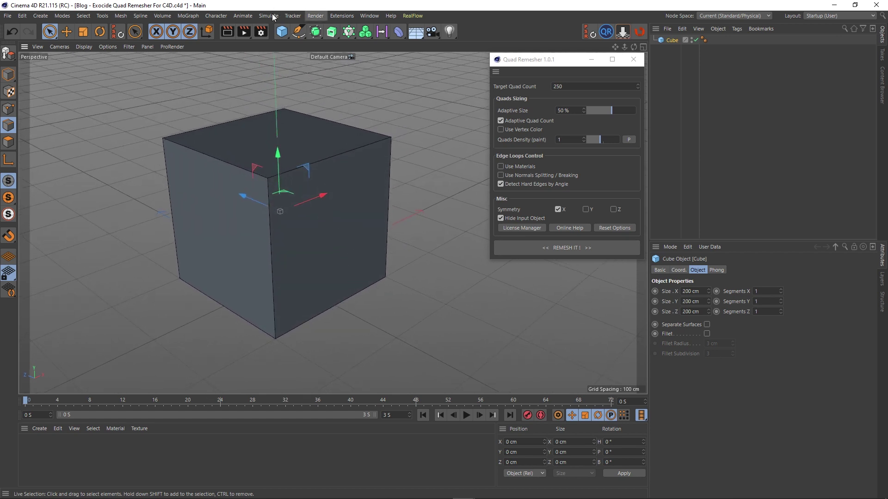
Add a Boole generator and make the cube its child.
left_click(316, 32)
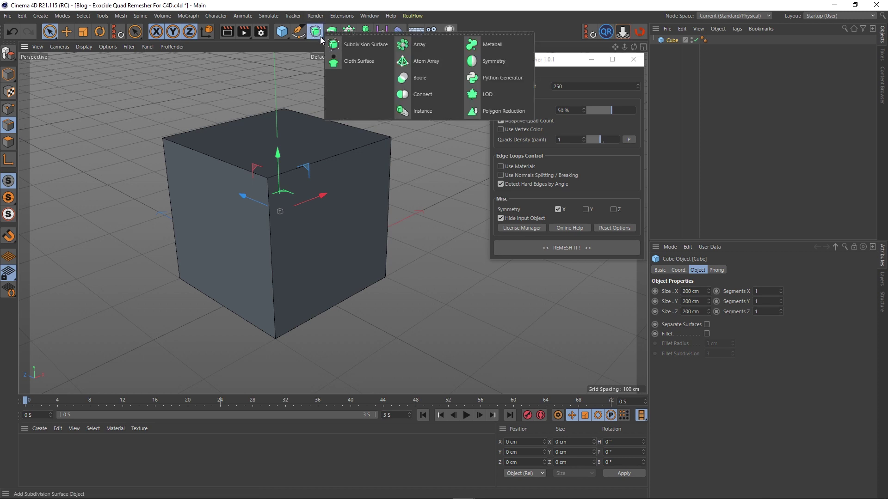
left_click(425, 76)
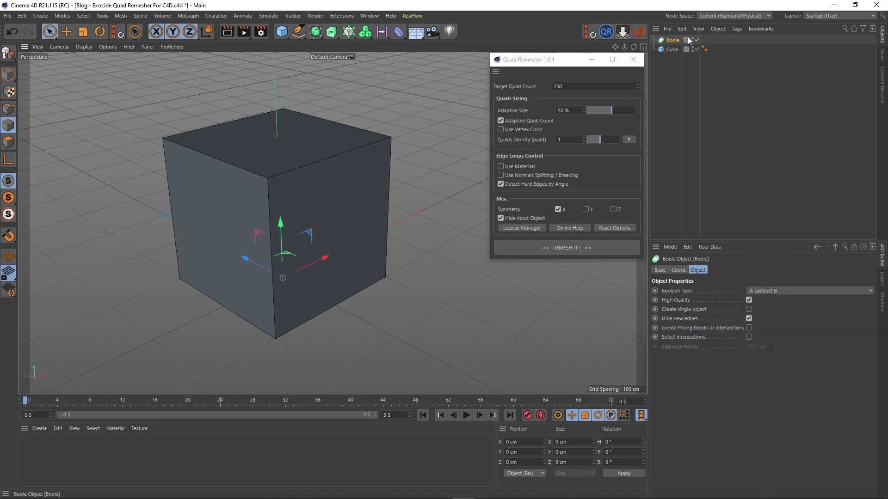
left_click_drag(674, 50, 674, 41)
left_click(678, 93)
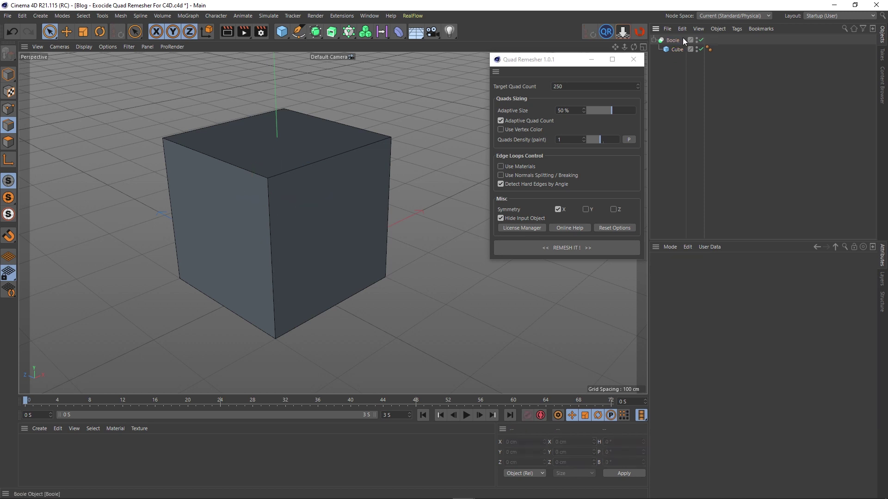
Add a second cube, raise it to the first cube's top face and scale it down to about 76.8 cm.
left_click(282, 34)
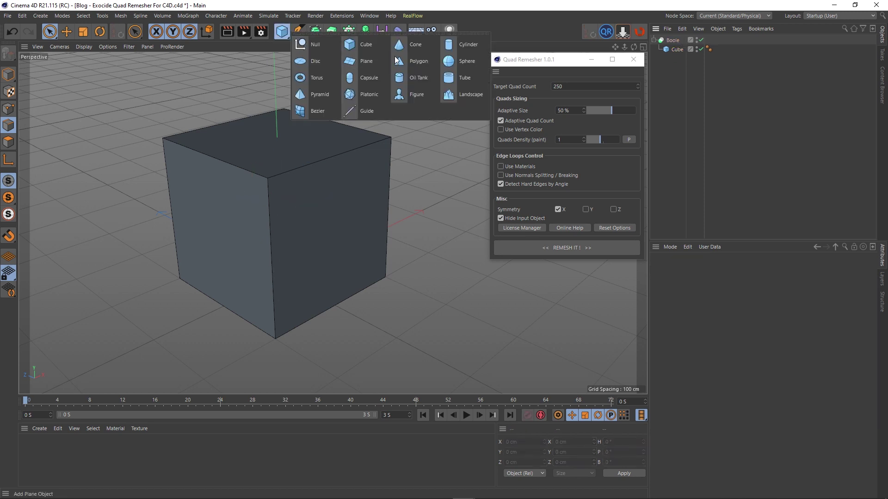
left_click(353, 43)
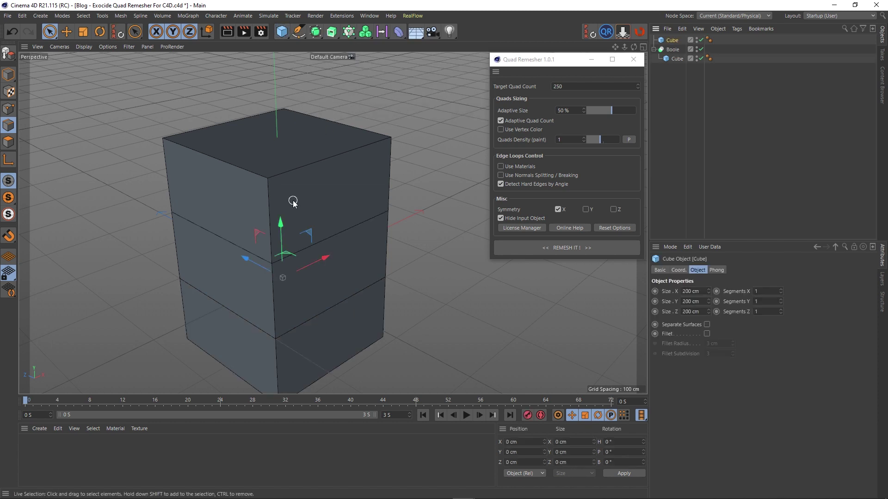
left_click_drag(283, 240, 275, 125)
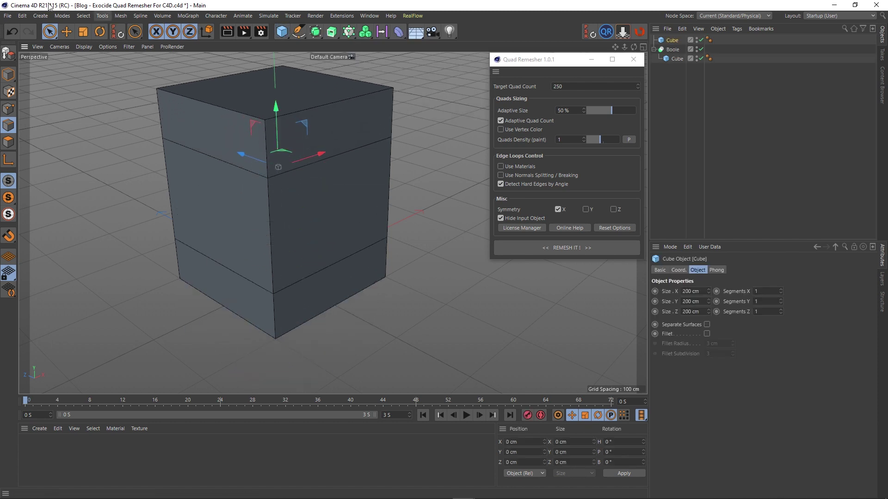
left_click(83, 32)
left_click_drag(442, 124, 315, 275)
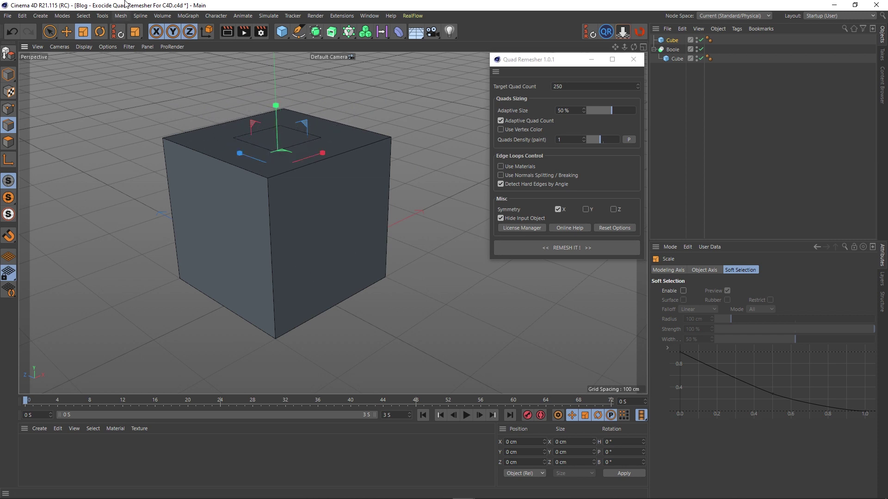
Move the small cube up and sideways so it overlaps an upper edge of the large cube.
left_click(65, 32)
left_click_drag(276, 124, 278, 99)
left_click_drag(342, 143, 222, 142, "alt")
left_click_drag(412, 140, 466, 162)
left_click_drag(333, 222, 311, 187, "alt")
scroll(311, 184, "down", 1)
middle_click_drag(317, 184, 300, 206, "alt")
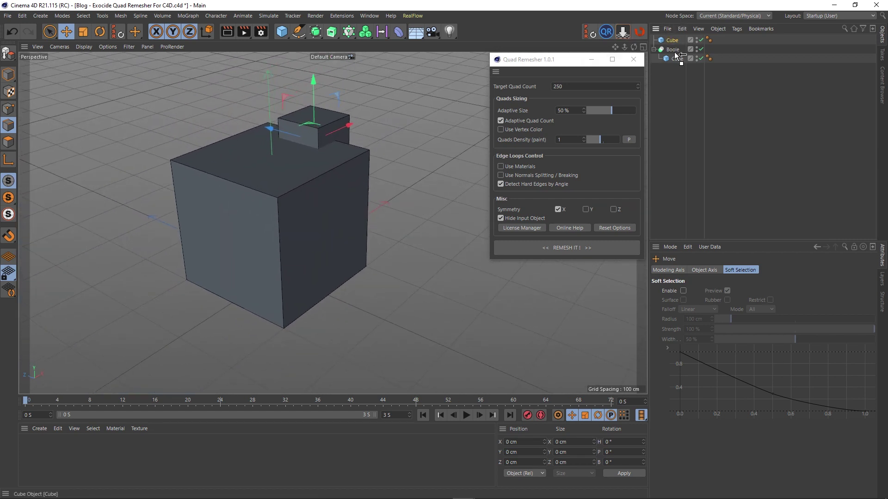
Place the small cube inside the Boole, below the large cube, as the second operand.
left_click_drag(674, 52, 675, 60)
left_click_drag(322, 186, 157, 193, "alt")
left_click_drag(362, 227, 257, 222, "alt")
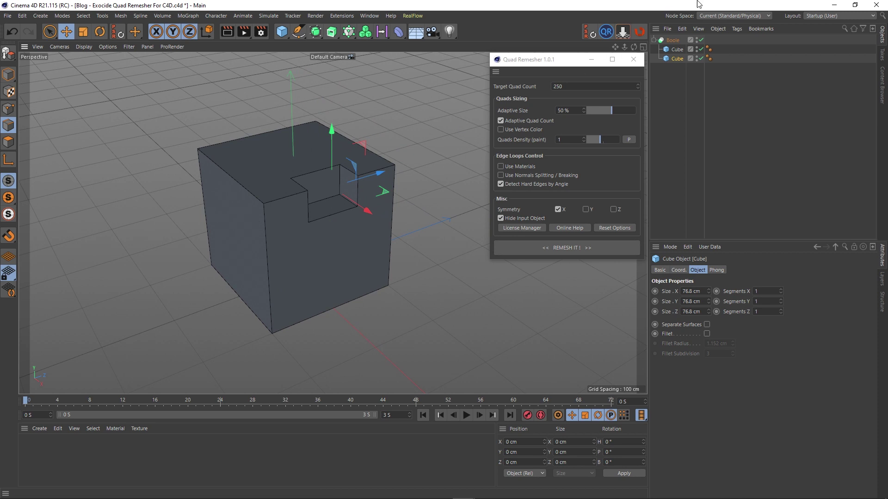
Set the Boole's Boolean Type to A union B.
left_click(673, 41)
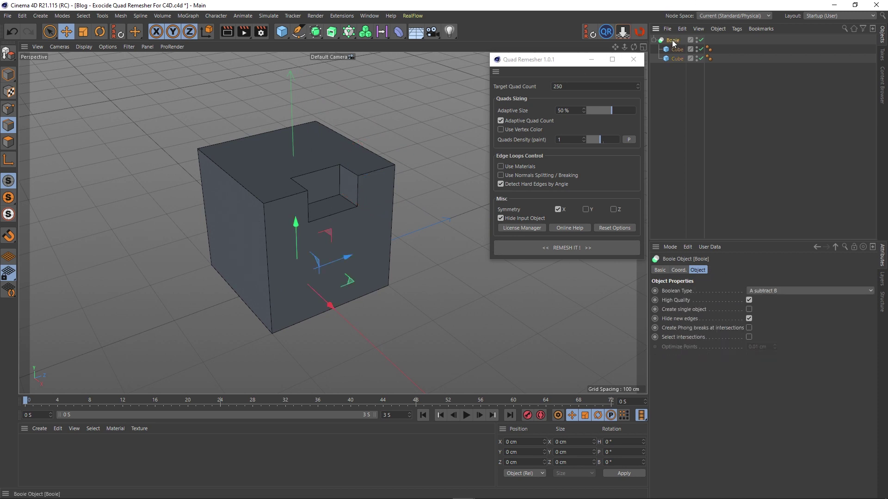
left_click(760, 290)
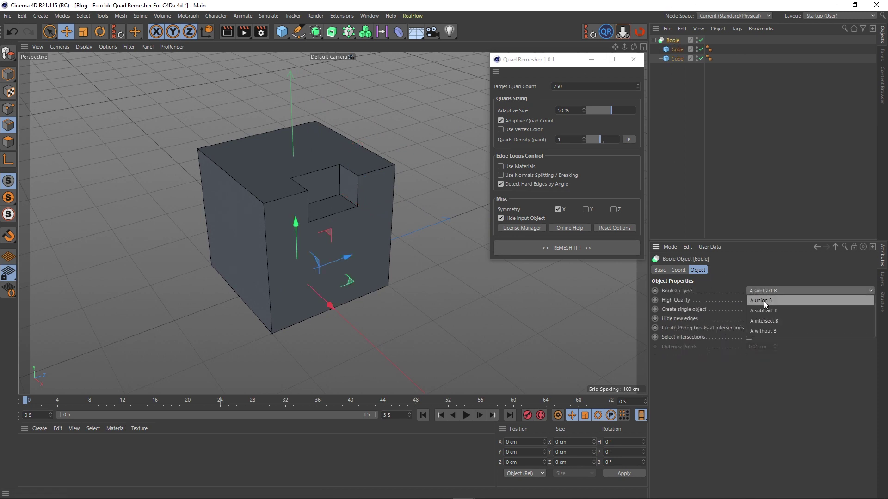
left_click(763, 301)
left_click_drag(328, 206, 290, 193, "alt")
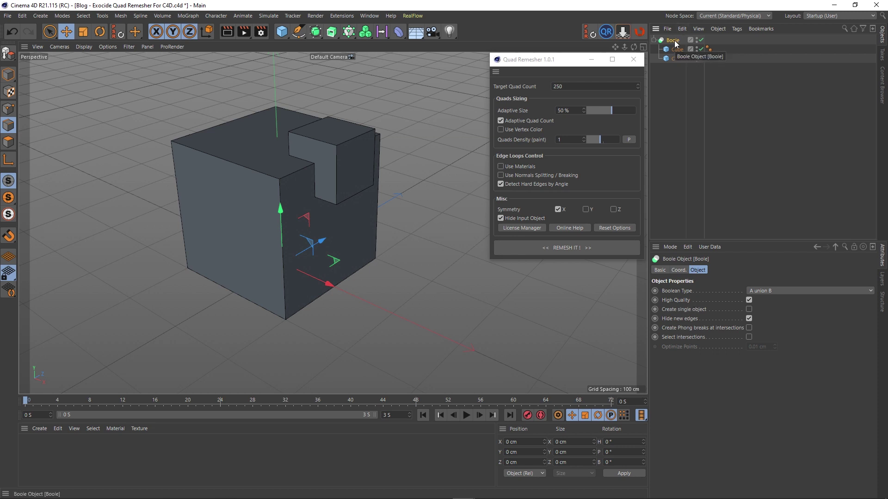
Make the Boole editable, expand its hierarchy and select each of the two resulting cube meshes.
key("c")
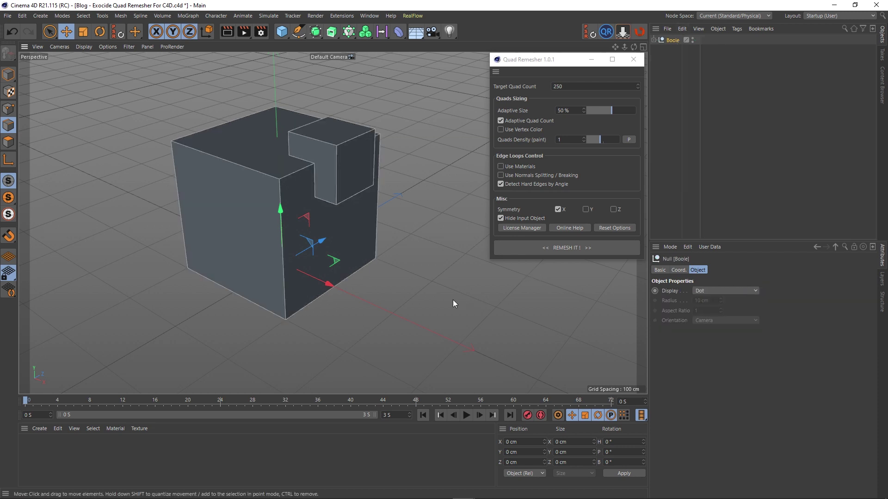
scroll(290, 212, "up", 3)
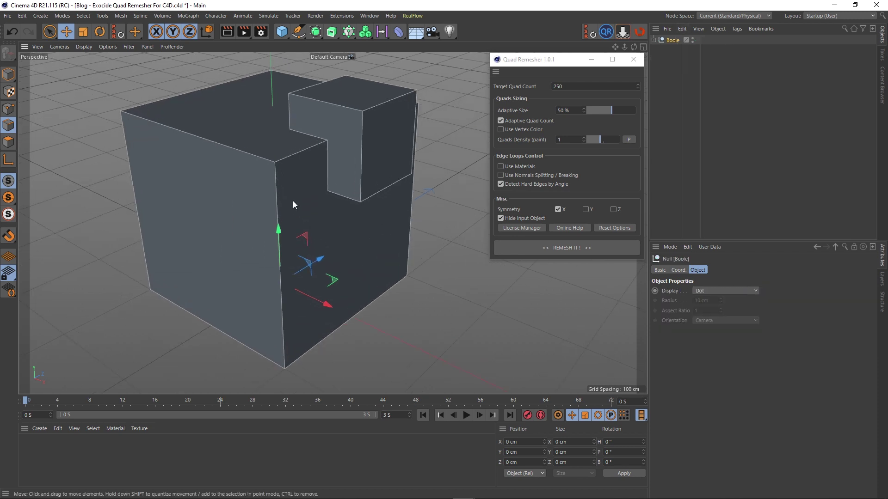
left_click(654, 40)
left_click(677, 50)
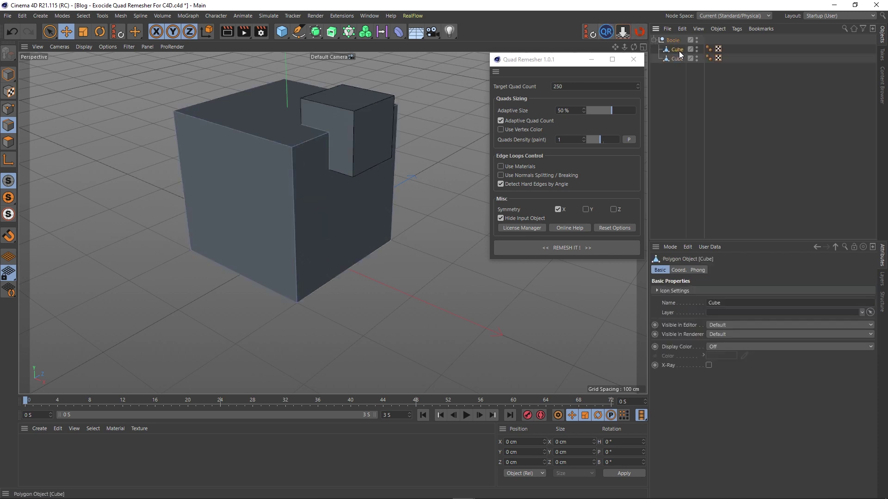
mouse_move(305, 156)
left_mouse_down("alt")
mouse_move(381, 147)
mouse_move(306, 162)
left_mouse_up("alt")
left_click(676, 58)
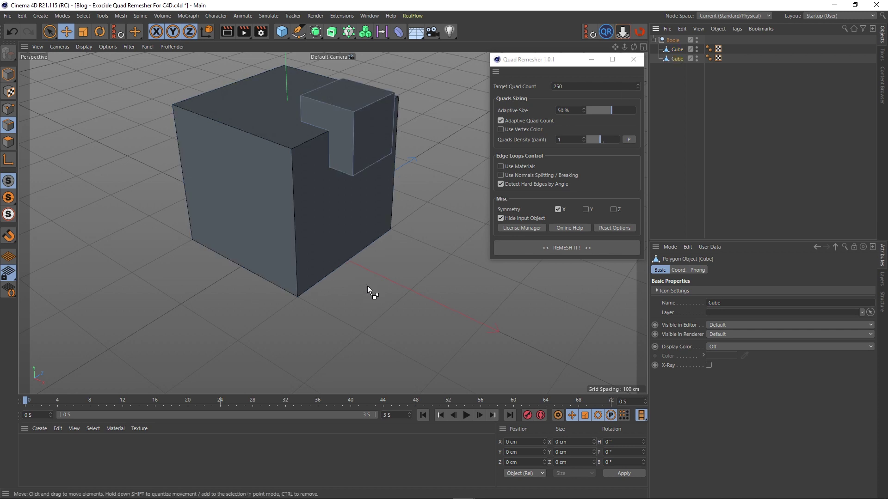
Undo the mesh selections and the conversion of the Boole to editable geometry.
key("ctrl+z")
key("ctrl+z")
key("ctrl+z")
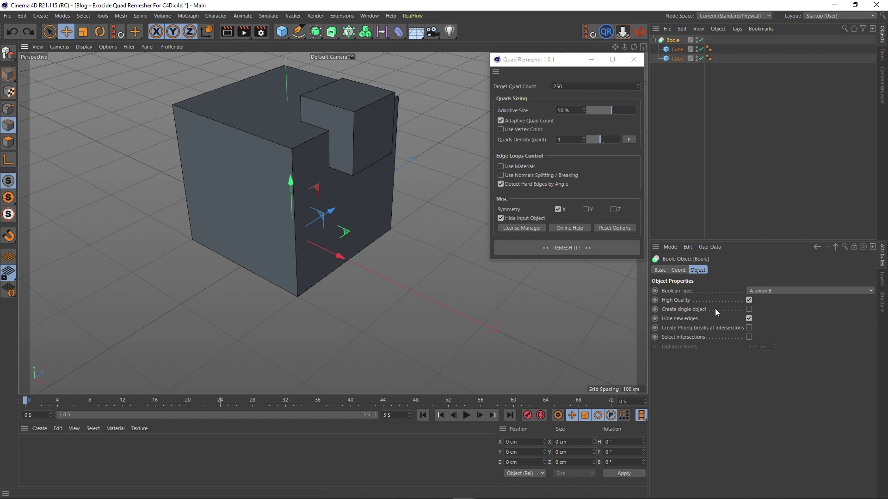
Enable Create single object and disable Hide new edges on the Boole.
left_click(748, 309)
left_click(748, 319)
Examine the edges of the merged Boole mesh around the joint between the two cubes from several sides.
left_click_drag(290, 156, 401, 169, "alt")
left_click_drag(285, 226, 266, 201, "alt")
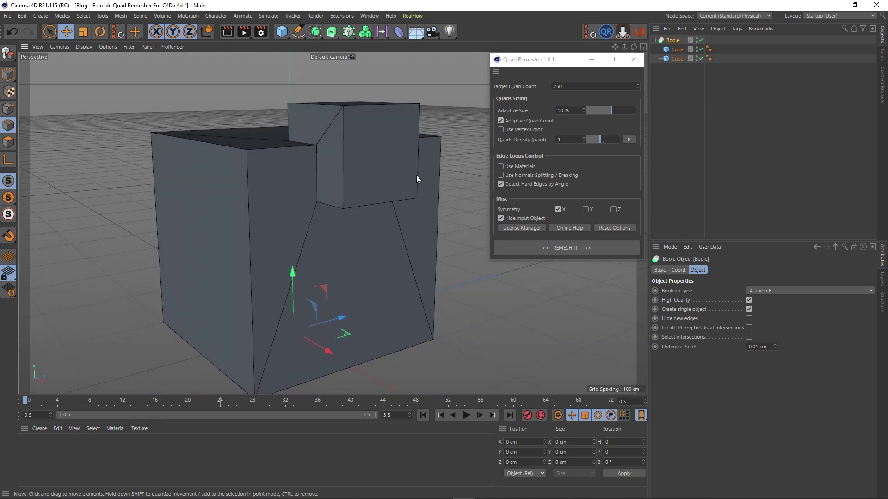
left_click_drag(430, 184, 400, 174, "alt")
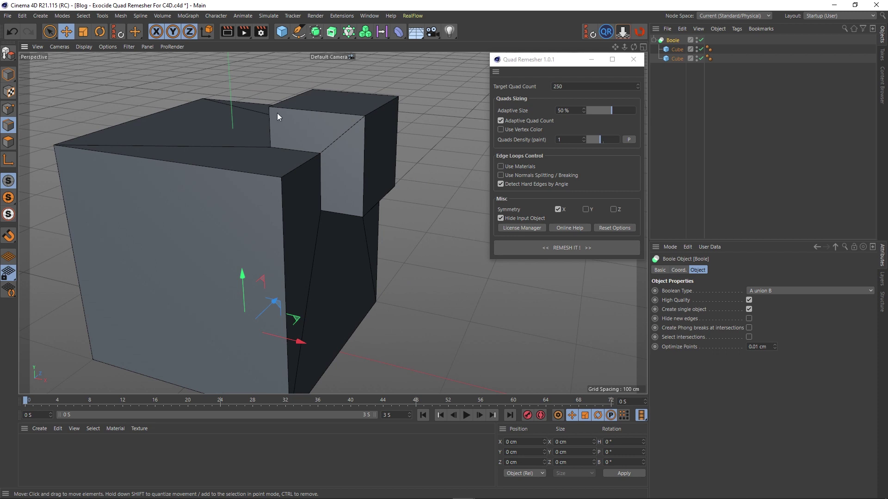
left_click_drag(277, 116, 264, 171, "alt")
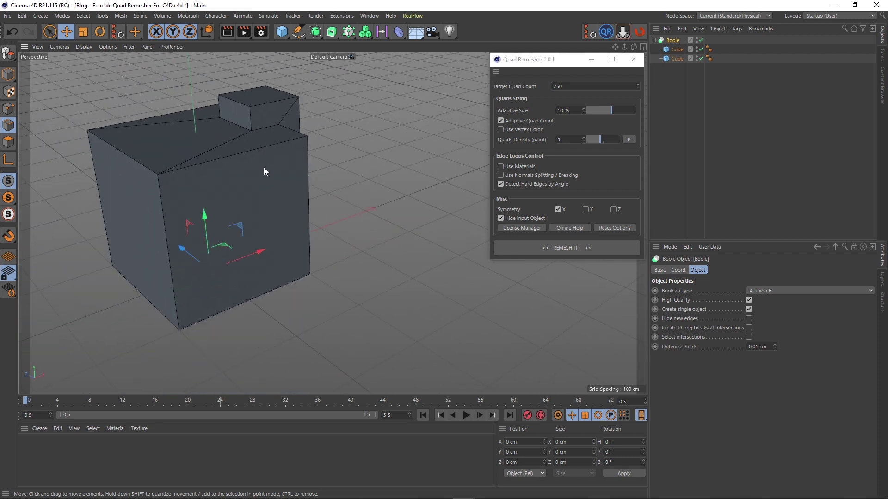
middle_click_drag(264, 168, 330, 182, "alt")
left_click_drag(325, 183, 322, 187, "alt")
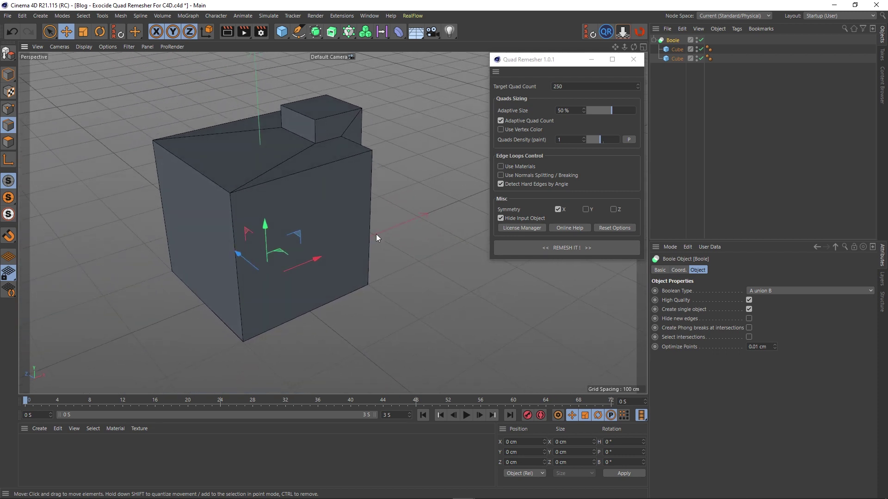
middle_click_drag(290, 170, 313, 174, "alt")
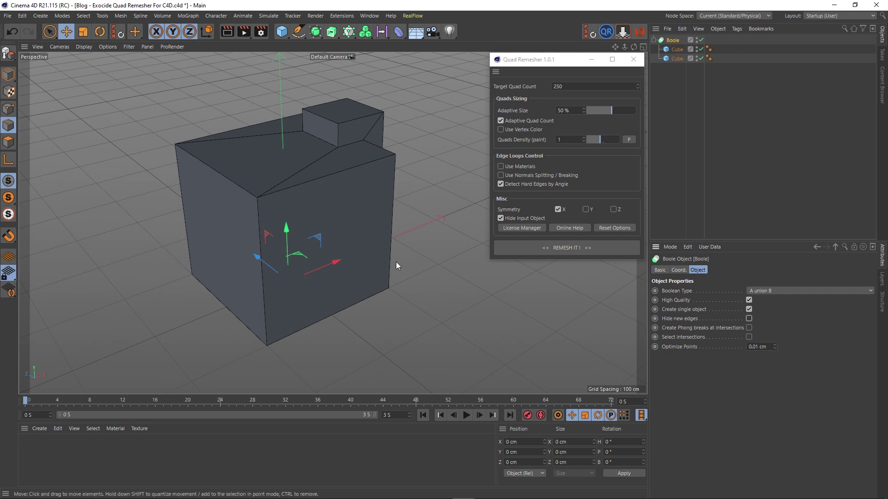
middle_click_drag(263, 188, 243, 193, "alt")
left_click_drag(243, 193, 264, 190, "alt")
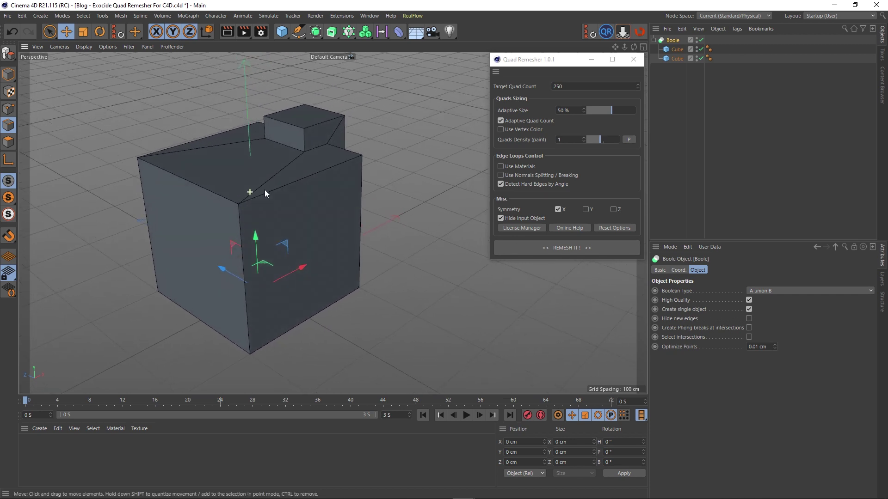
Add a null inside the Boole below the large cube and make the small cube a child of it.
left_click(83, 16)
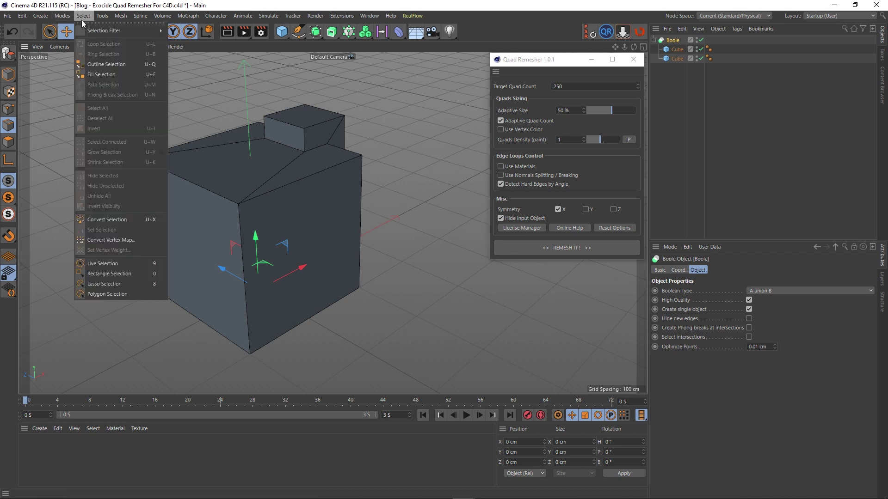
mouse_move(42, 16)
left_click(61, 32)
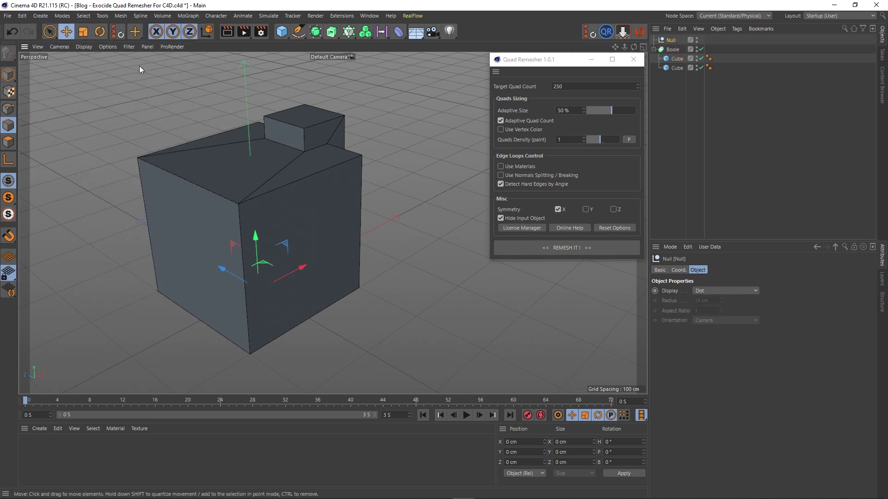
left_click_drag(671, 41, 677, 66)
left_click(677, 69)
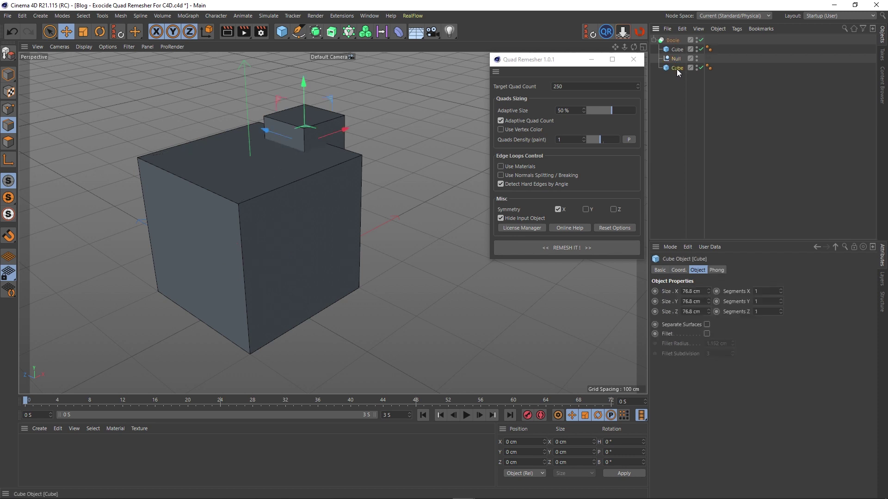
left_click_drag(676, 59, 676, 58)
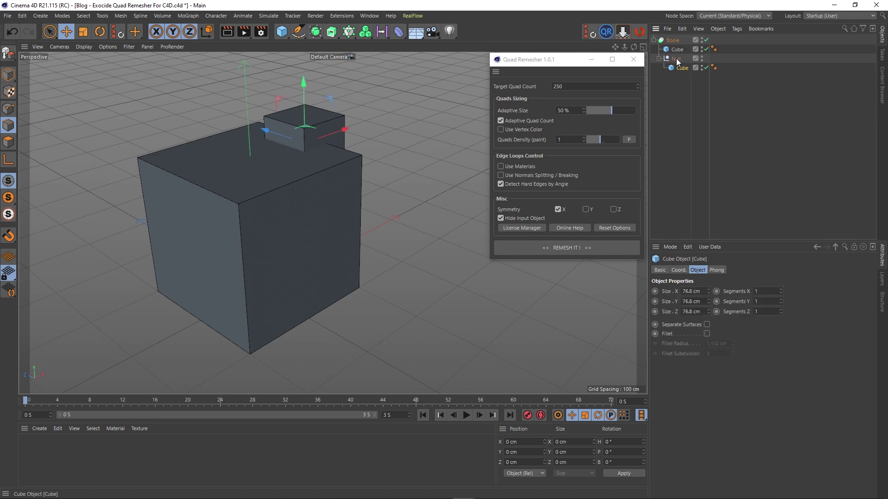
left_click_drag(287, 175, 204, 180, "alt")
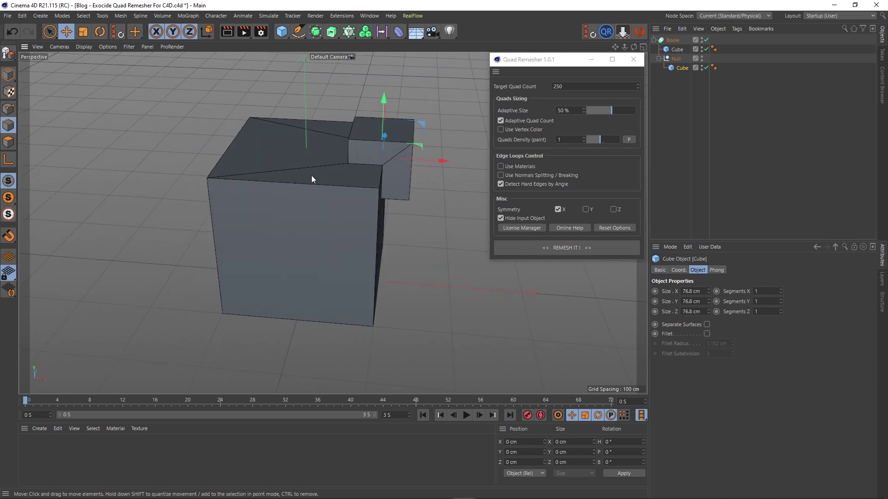
Examine the merged cubes from another side and check what the null contains in the object hierarchy.
middle_click_drag(368, 224, 332, 222, "alt")
left_click(331, 223)
left_click_drag(265, 211, 255, 190, "alt")
middle_click_drag(255, 191, 301, 196, "alt")
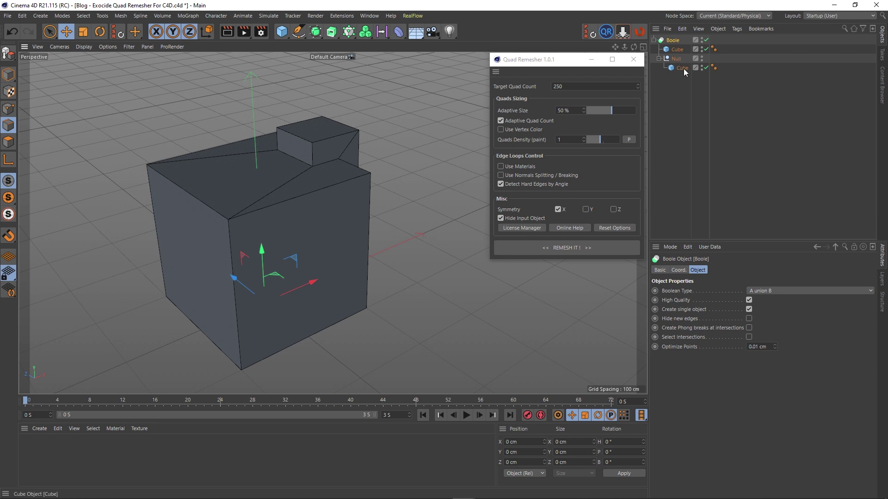
left_click(676, 59)
left_click(659, 59)
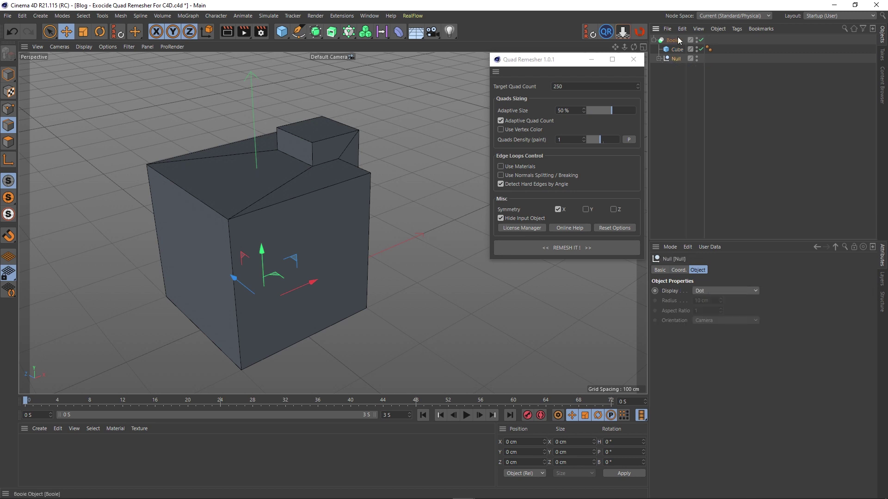
left_click(658, 59)
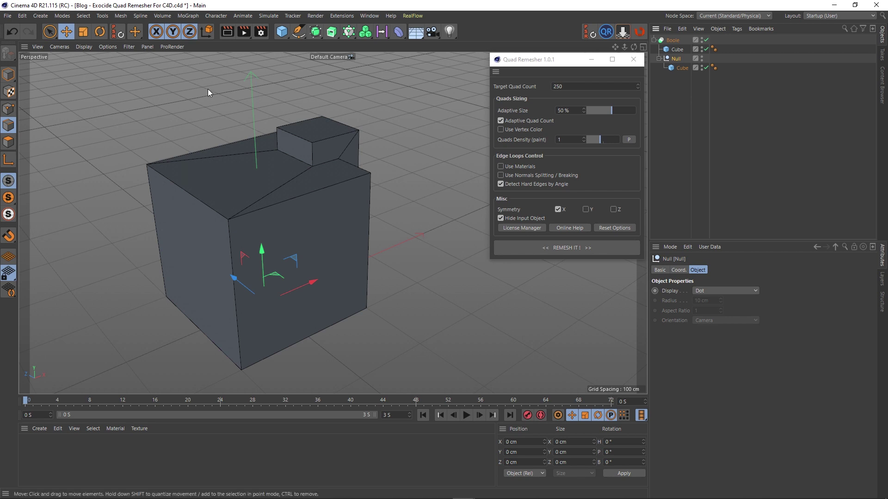
Add a sphere, raise it to the large cube's upper face and scale it down to a radius of about 58.1 cm.
left_click_drag(285, 32, 460, 60)
left_click_drag(262, 258, 265, 131)
key("t")
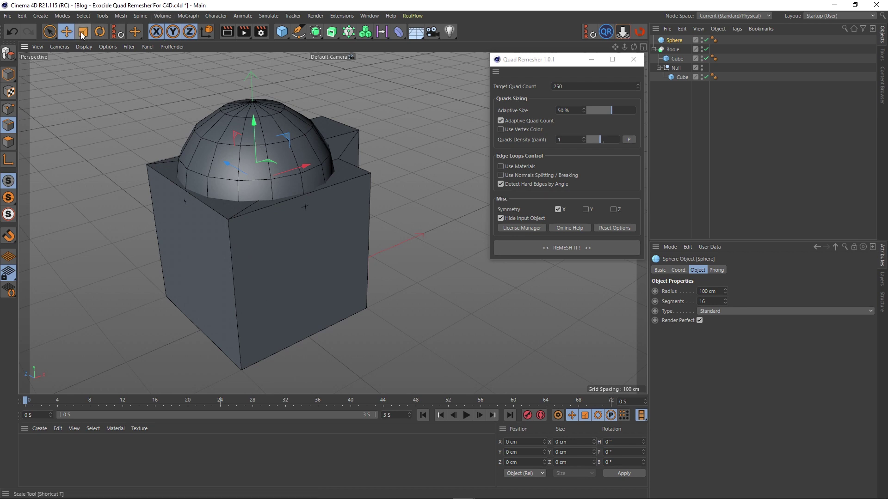
left_click_drag(415, 148, 335, 260)
Move the sphere to the large cube's upper edge opposite the small cube and make it a child of the null inside the Boole.
left_click(66, 31)
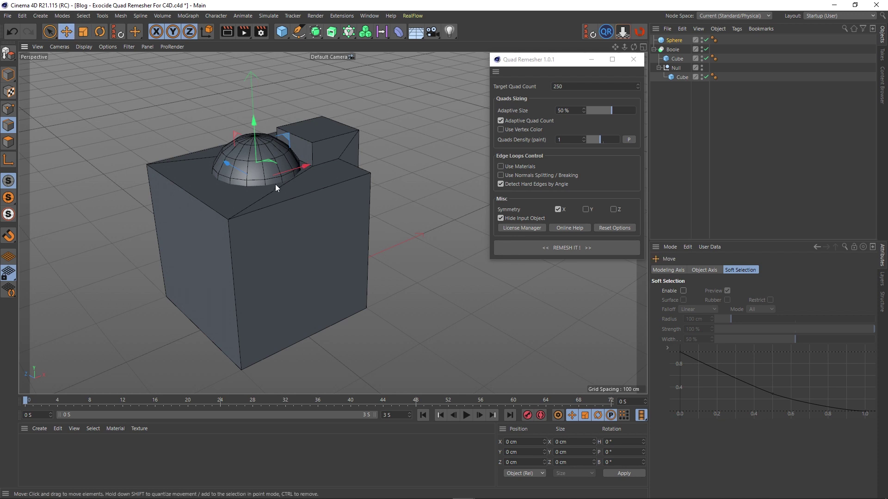
left_click_drag(298, 165, 259, 196)
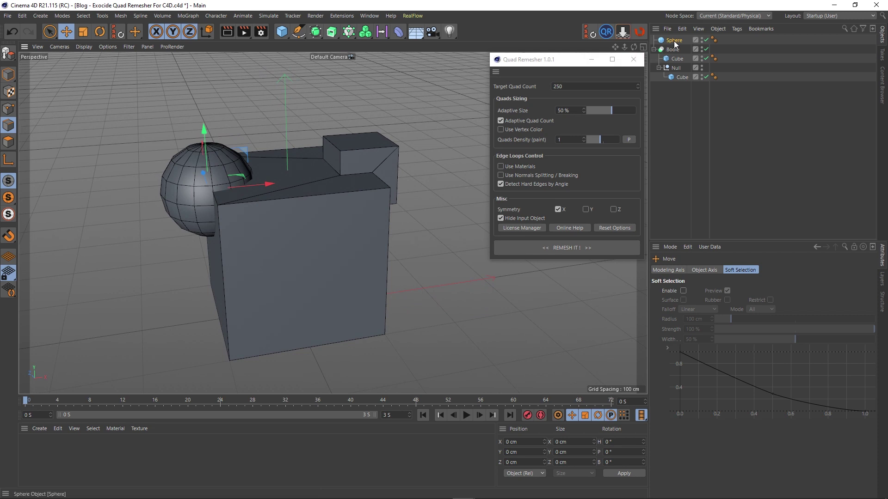
left_click_drag(675, 41, 676, 75)
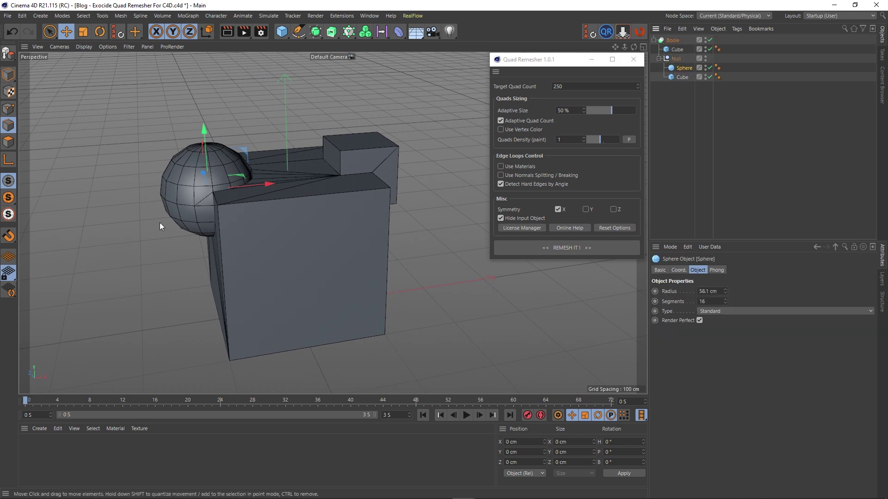
Examine the edges where the sphere and the small cube join the large cube, up close and from several sides.
mouse_move(160, 223)
left_mouse_down("alt")
mouse_move(314, 201)
mouse_move(332, 206)
mouse_move(193, 279)
mouse_move(273, 218)
mouse_move(342, 133)
mouse_move(291, 158)
mouse_move(298, 175)
mouse_move(258, 248)
mouse_move(291, 209)
mouse_move(322, 203)
mouse_move(380, 217)
mouse_move(300, 238)
mouse_move(167, 187)
mouse_move(130, 151)
left_mouse_up("alt")
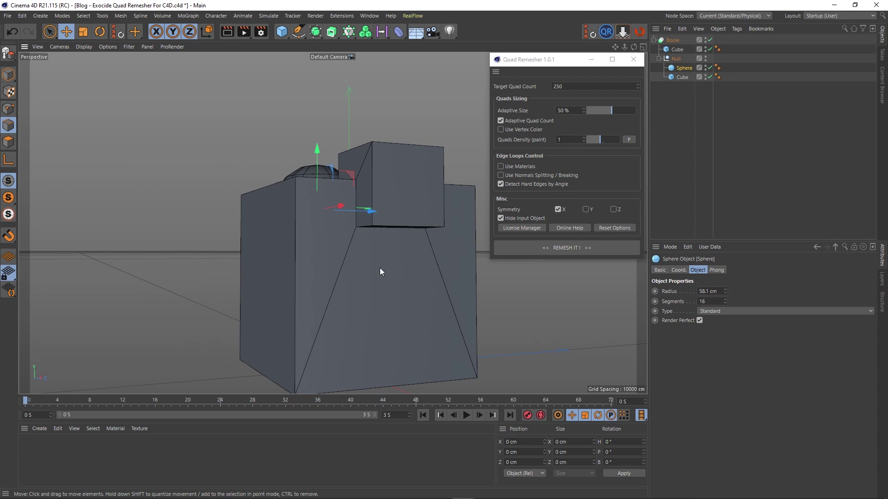
left_click_drag(380, 271, 277, 185, "alt")
scroll(297, 265, "up", 12)
middle_click_drag(154, 119, 324, 220, "alt")
left_click_drag(332, 224, 300, 236, "alt")
mouse_move(259, 172)
left_mouse_down("alt")
mouse_move(232, 145)
mouse_move(252, 175)
mouse_move(257, 167)
left_mouse_up("alt")
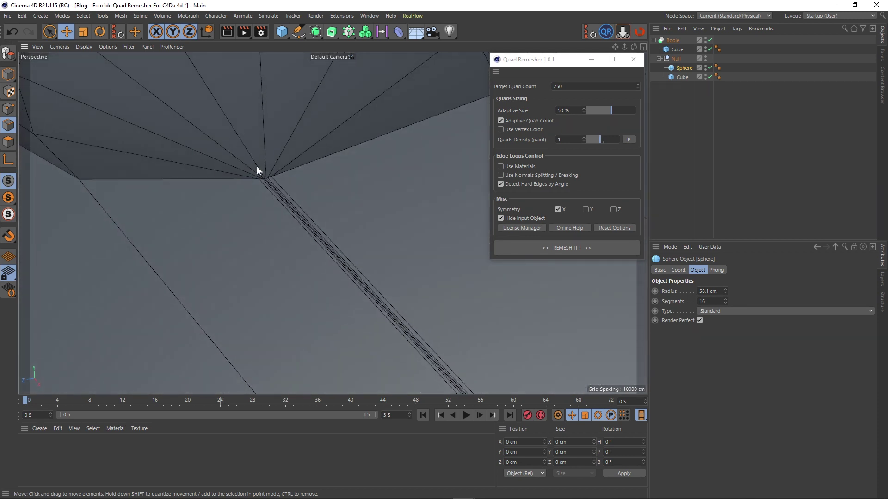
scroll(263, 175, "up", 6)
scroll(279, 185, "down", 8)
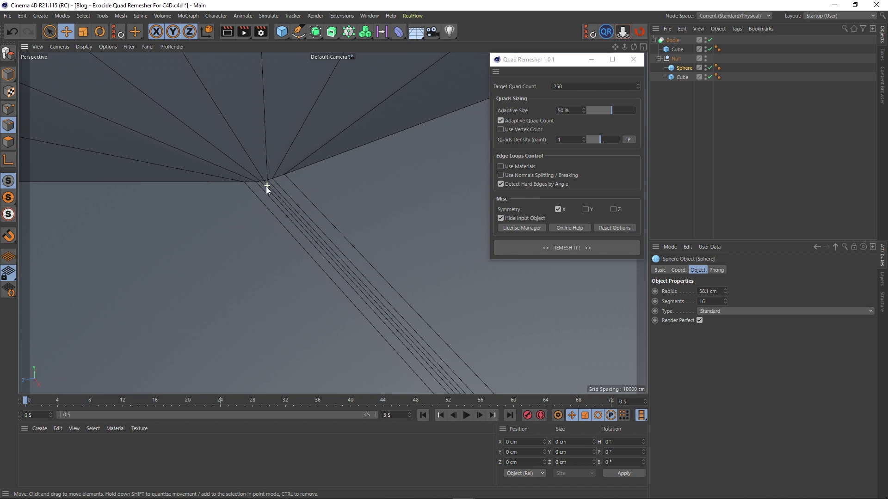
scroll(277, 205, "down", 3)
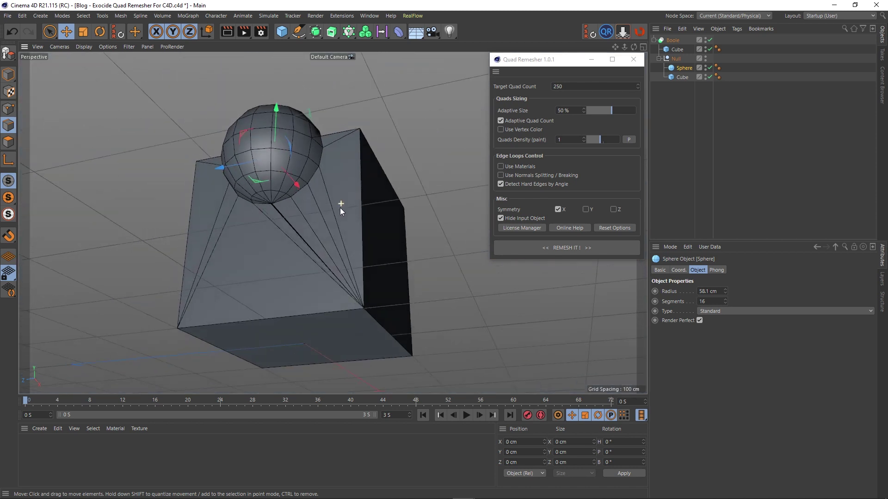
left_click_drag(340, 206, 268, 314, "alt")
middle_click_drag(353, 187, 223, 252, "alt")
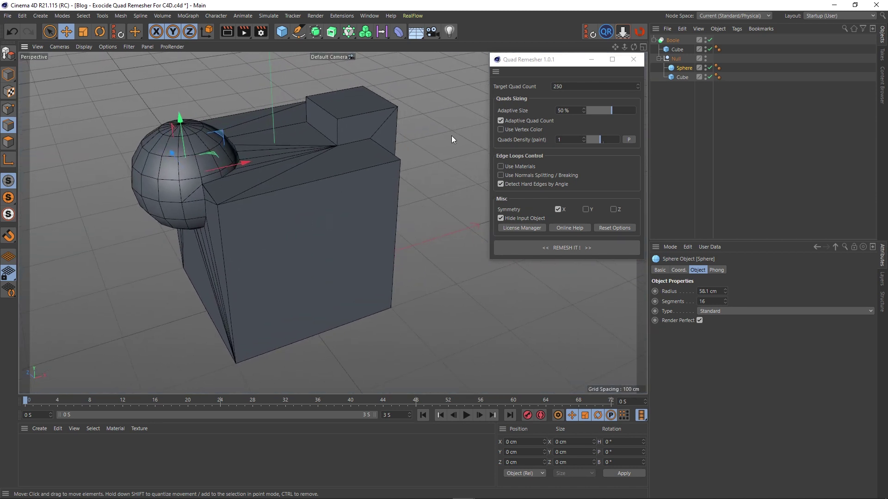
Convert the Boole to editable geometry, inspect the mesh and undo the conversion.
left_click(674, 41)
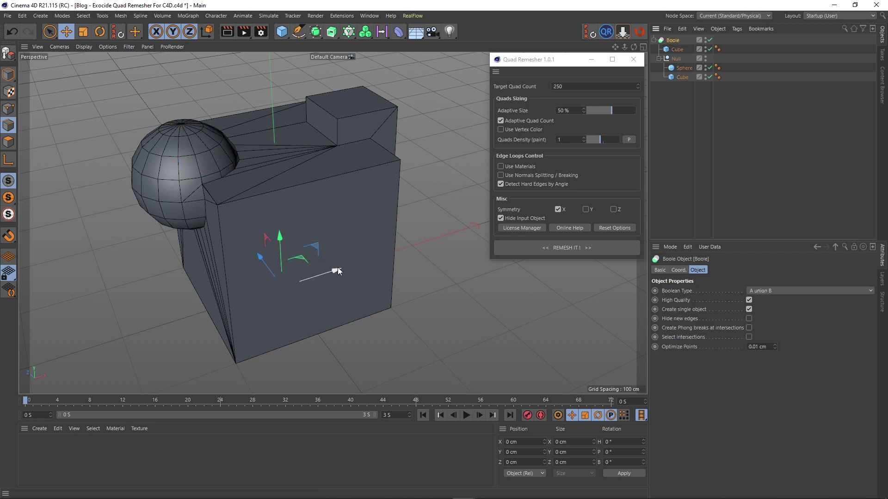
key("c")
left_click_drag(238, 267, 277, 239, "alt")
left_click_drag(178, 212, 171, 263, "alt")
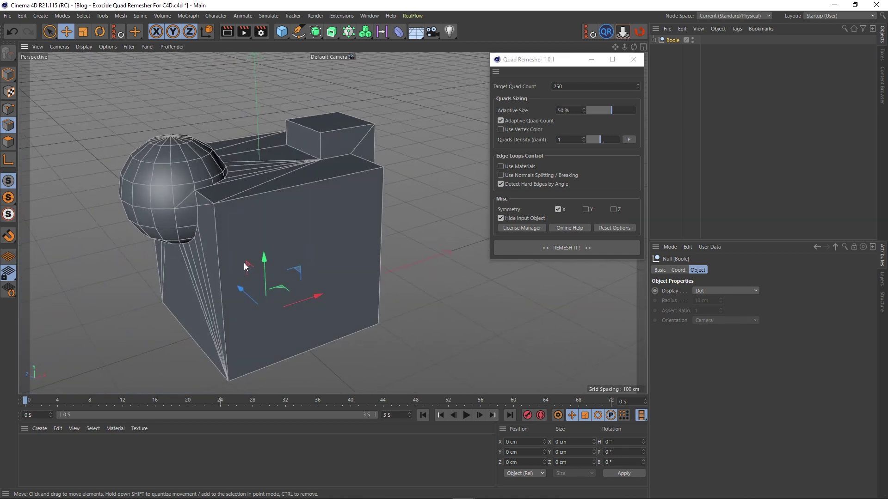
key("ctrl+z")
left_click(655, 40)
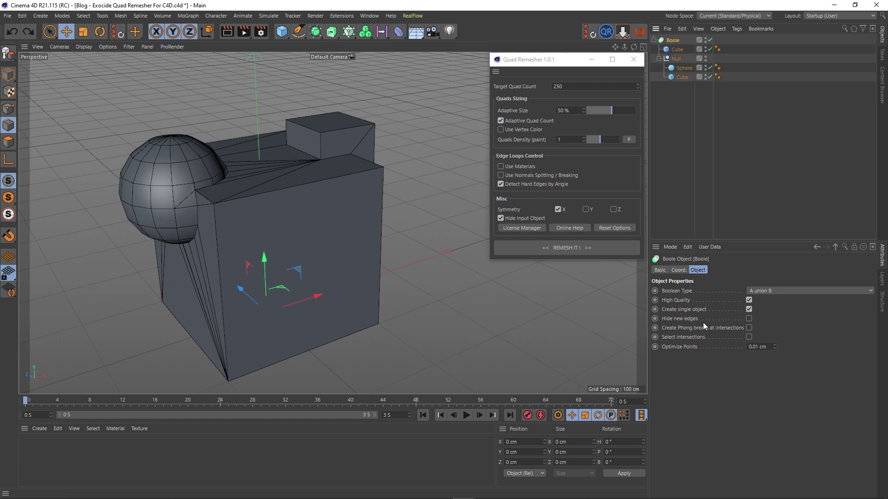
Enable Hide new edges on the Boole, comparing the mesh with the option on and off.
left_click(749, 319)
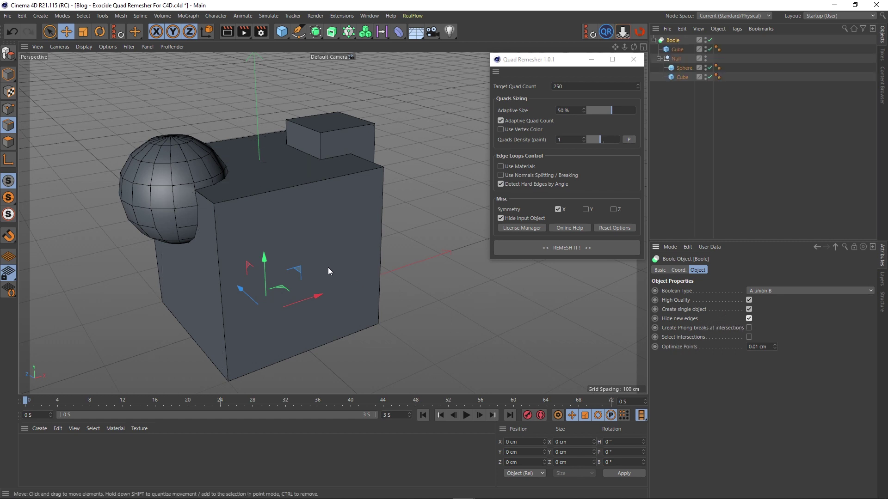
left_click_drag(329, 268, 303, 228, "alt")
middle_click_drag(239, 249, 254, 221, "alt")
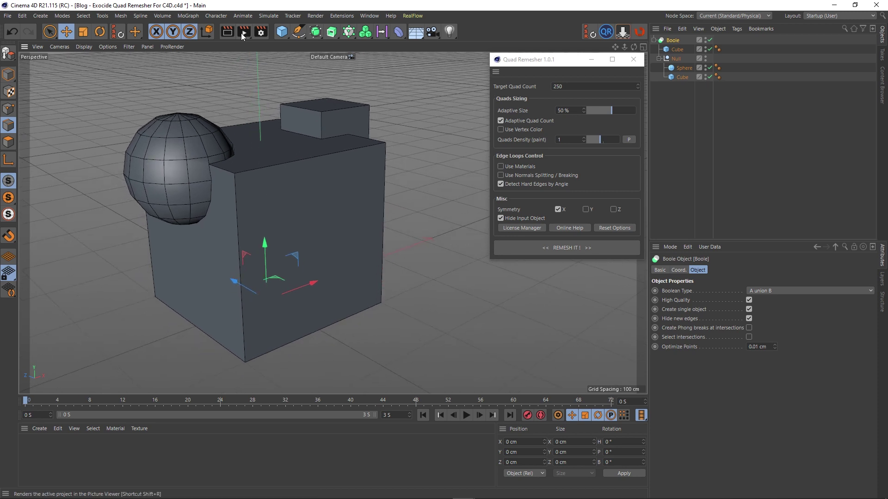
left_click(748, 319)
middle_click_drag(232, 188, 259, 183, "alt")
mouse_move(239, 208)
left_mouse_down("alt")
mouse_move(318, 181)
mouse_move(237, 217)
left_mouse_up("alt")
left_click(749, 318)
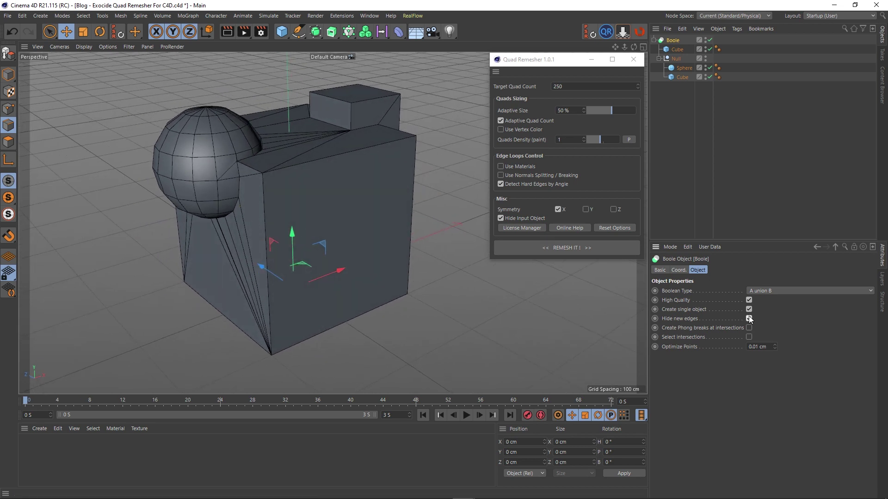
Convert the Boole to editable geometry, select its child mesh and switch to polygon mode.
key("c")
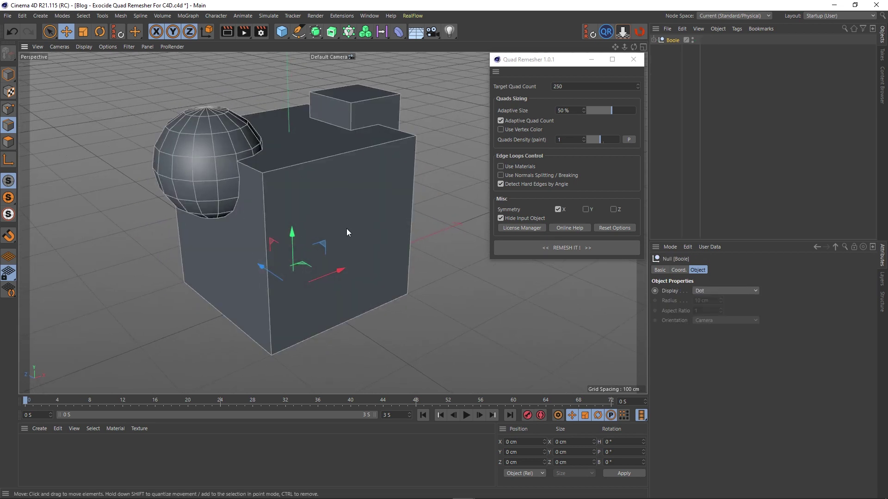
left_click(654, 40)
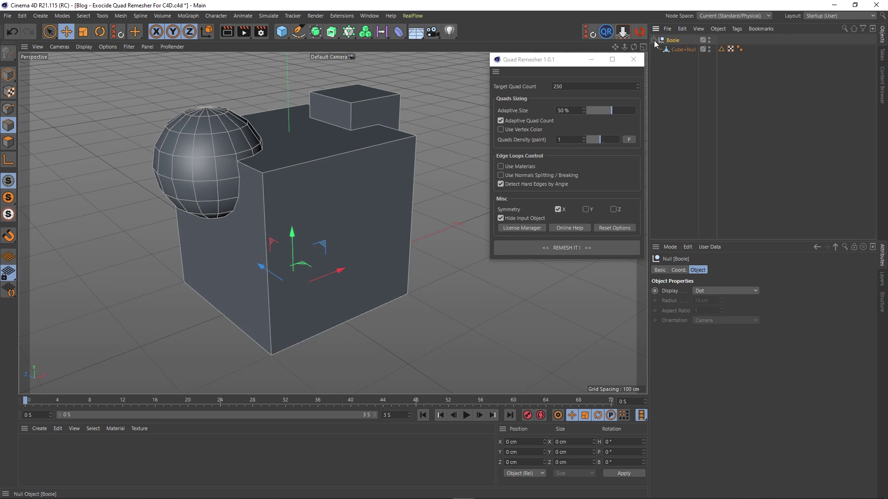
left_click(687, 51)
scroll(271, 220, "down", 5)
left_click_drag(271, 219, 162, 286, "alt")
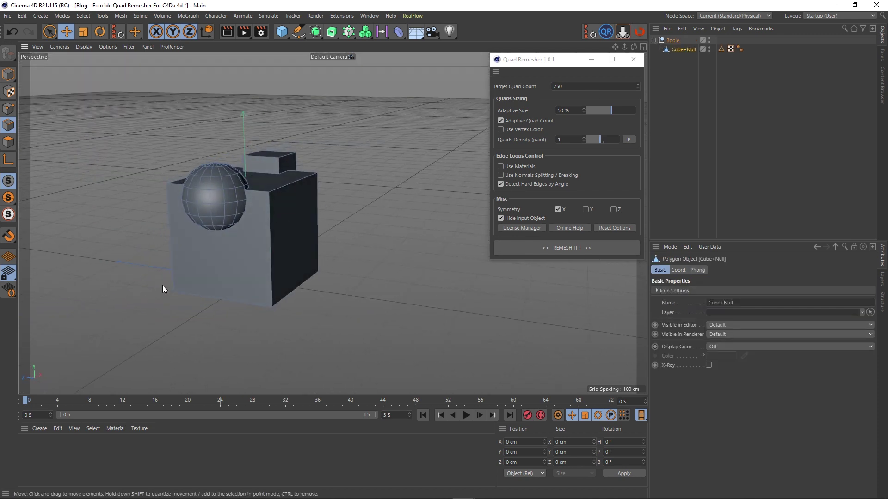
left_click(10, 142)
scroll(44, 125, "up", 1)
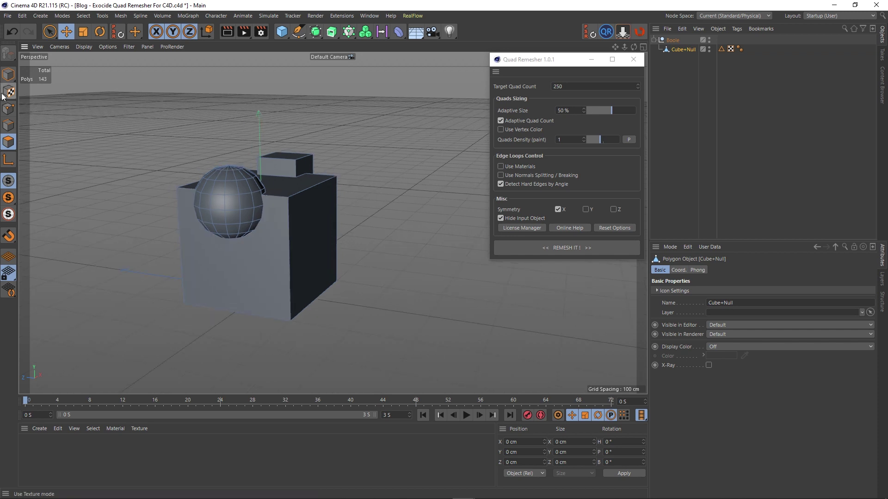
scroll(208, 208, "up", 2)
left_click_drag(330, 240, 282, 231, "alt")
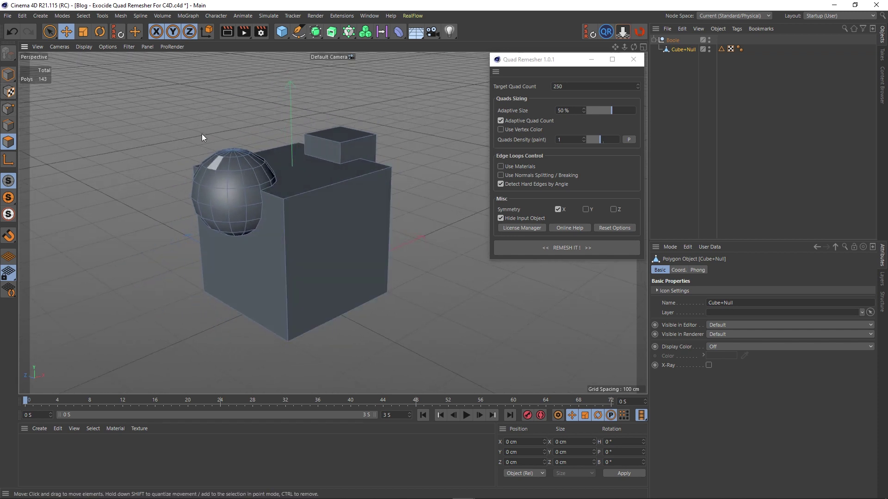
Show N-gon lines in the viewport to inspect the mesh's hidden edges, and turn them off again.
left_click(129, 46)
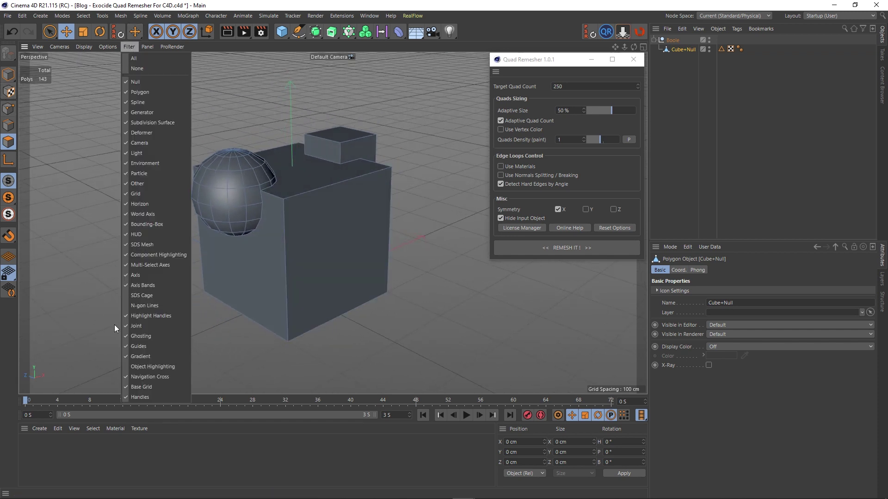
left_click(144, 306)
left_click_drag(145, 306, 267, 254, "alt")
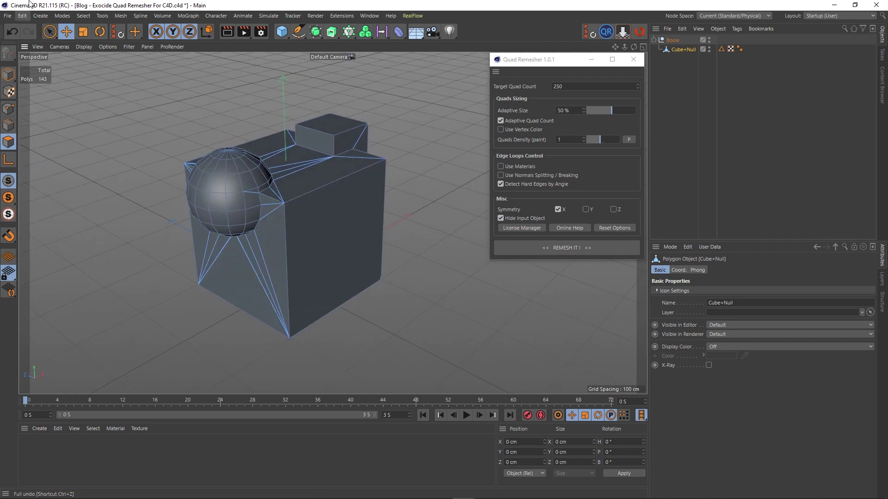
left_click(131, 49)
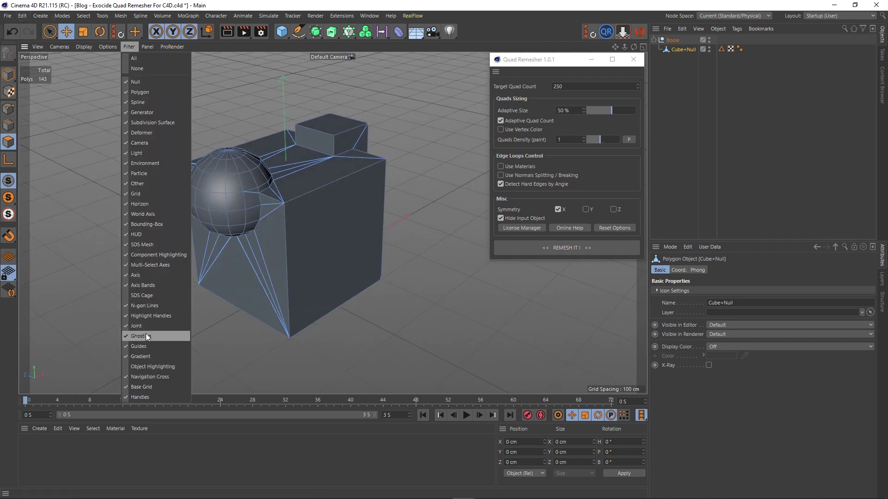
left_click(143, 306)
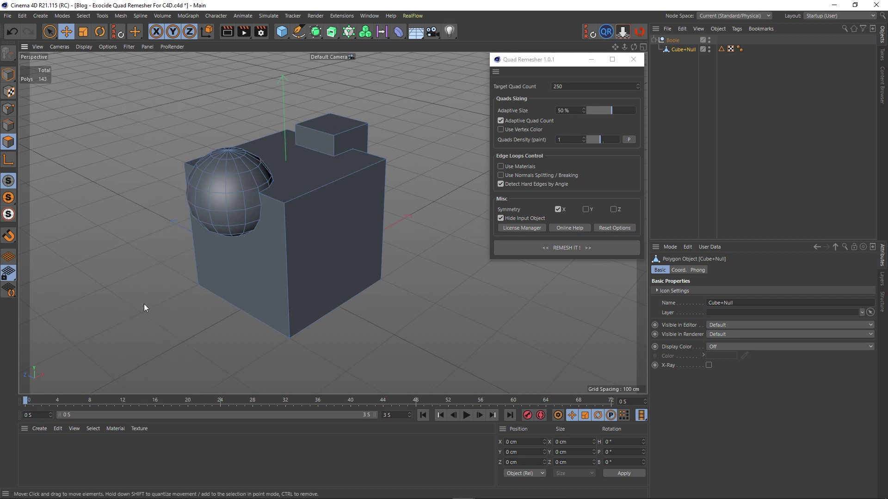
Undo the mesh selection and the conversion of the Boole to editable geometry.
mouse_move(318, 226)
left_mouse_down("alt")
mouse_move(310, 218)
mouse_move(317, 221)
left_mouse_up("alt")
left_click(317, 221)
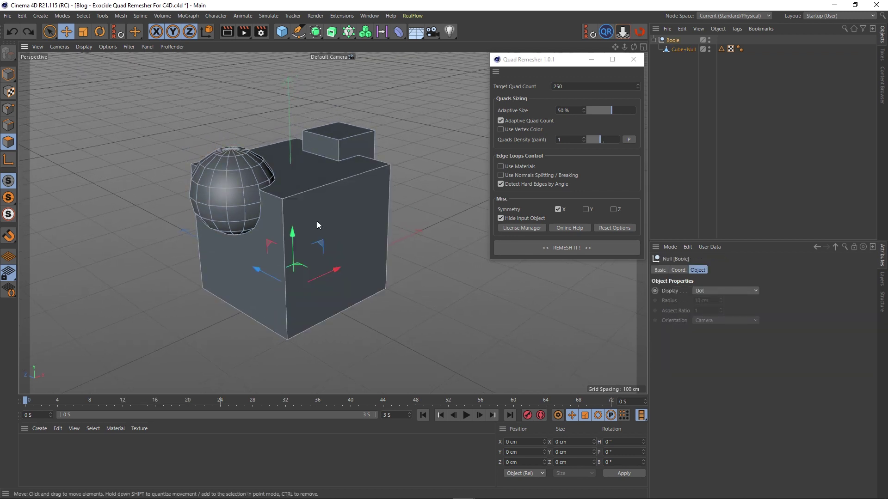
key("ctrl+z")
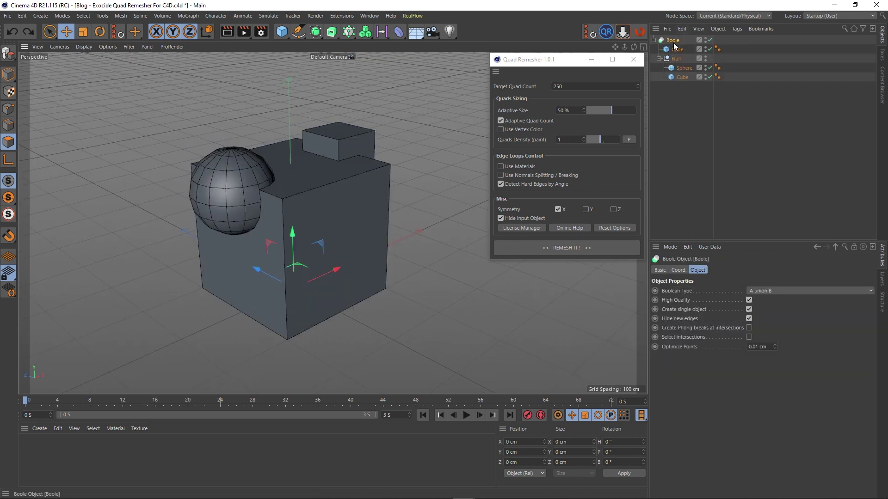
Collapse the null and the Boole in the object hierarchy, keeping the whole union in view beside the Quad Remesher window.
left_click(658, 58)
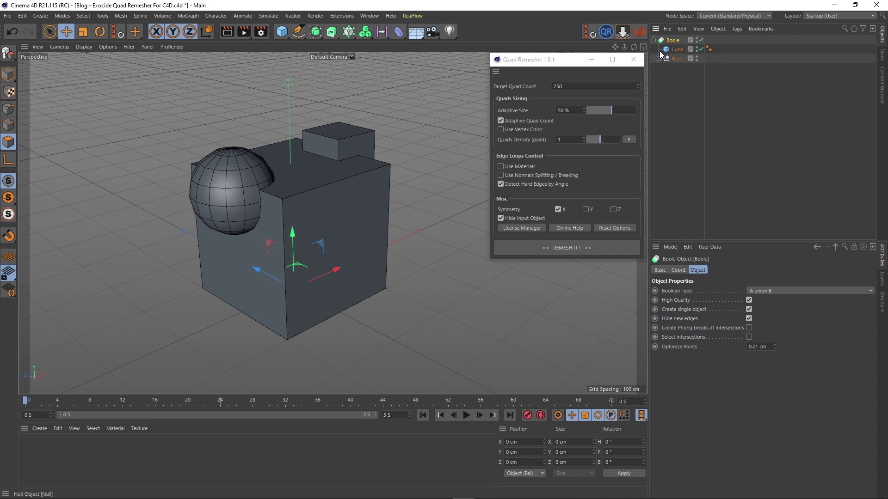
mouse_move(330, 192)
middle_mouse_down("alt")
mouse_move(319, 184)
mouse_move(347, 174)
mouse_move(340, 182)
middle_mouse_up("alt")
scroll(318, 190, "up", 3)
scroll(318, 196, "down", 1)
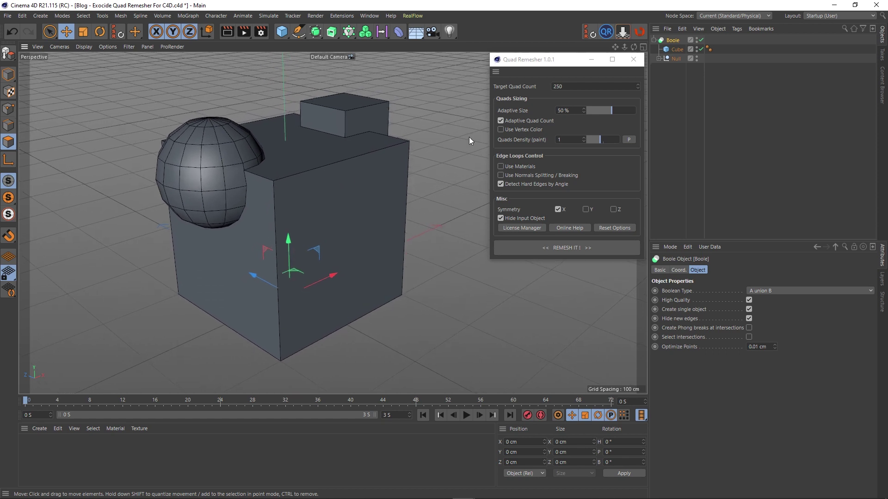
left_click_drag(566, 64, 565, 68)
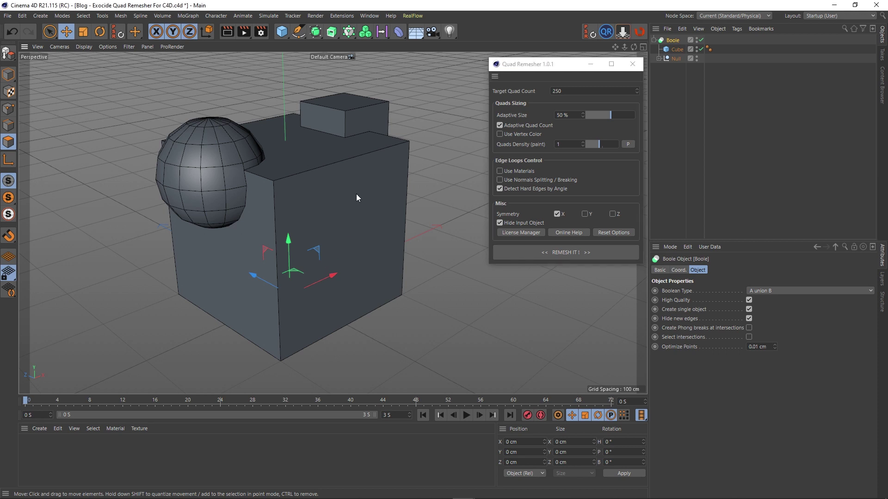
middle_click_drag(356, 194, 353, 194, "alt")
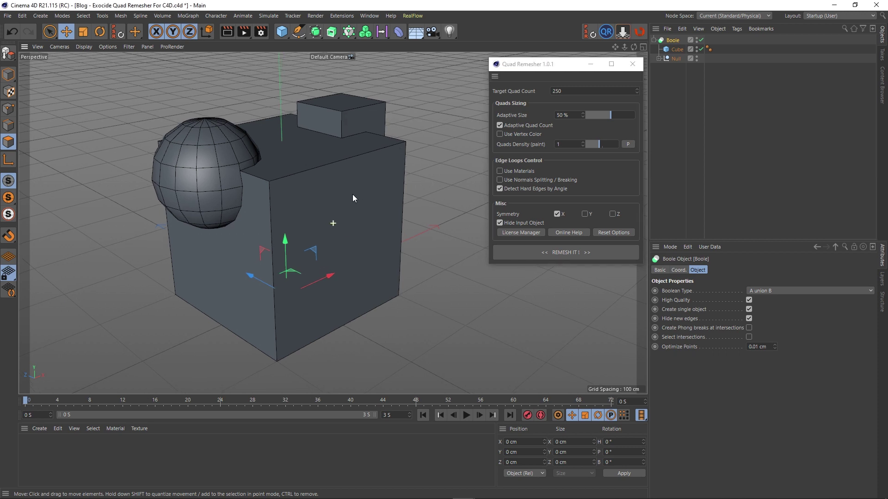
left_click(654, 40)
Set the target quad count to 1000, turn off X symmetry and quad remesh the Boole.
left_click_drag(560, 65, 548, 66)
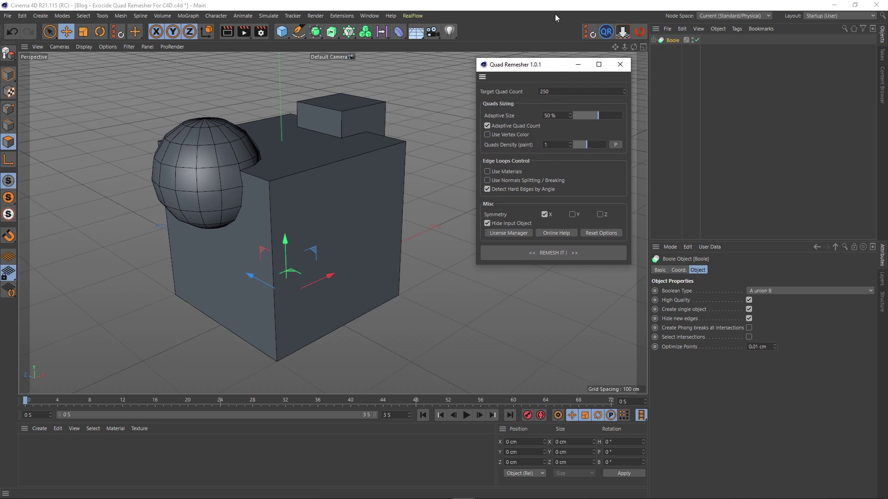
left_click_drag(552, 93, 343, 96)
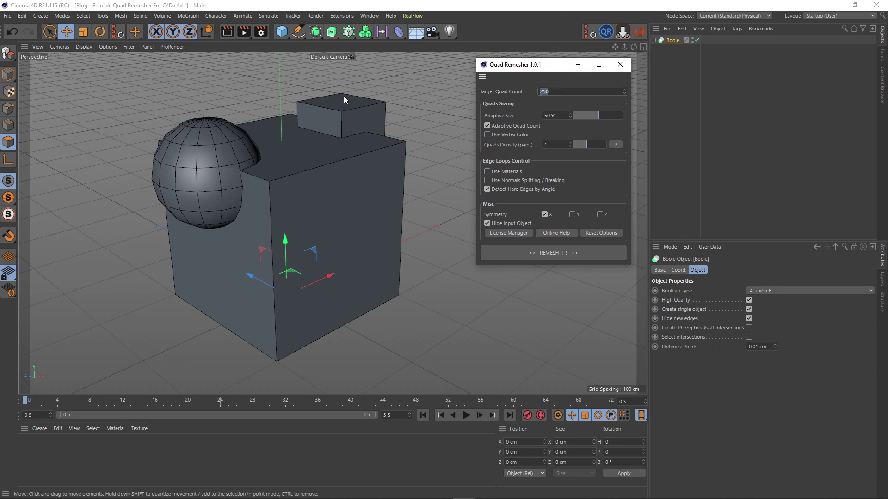
type("1000")
left_click(545, 215)
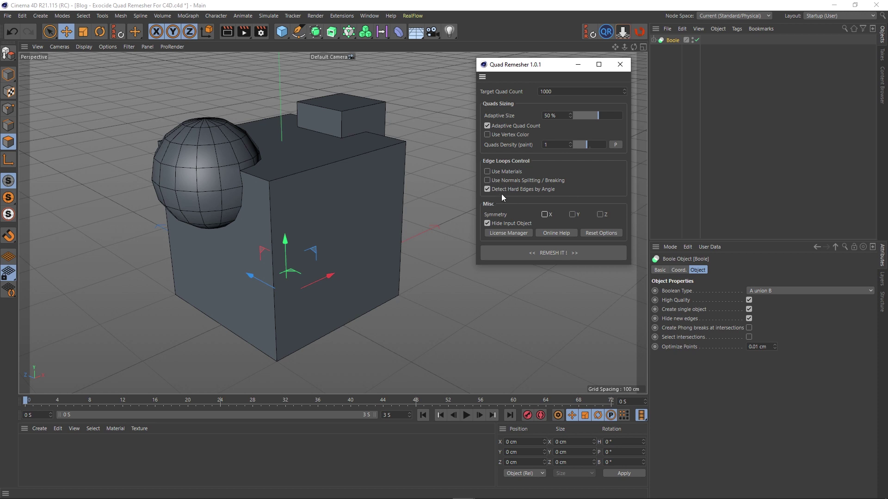
middle_click_drag(297, 159, 296, 161, "alt")
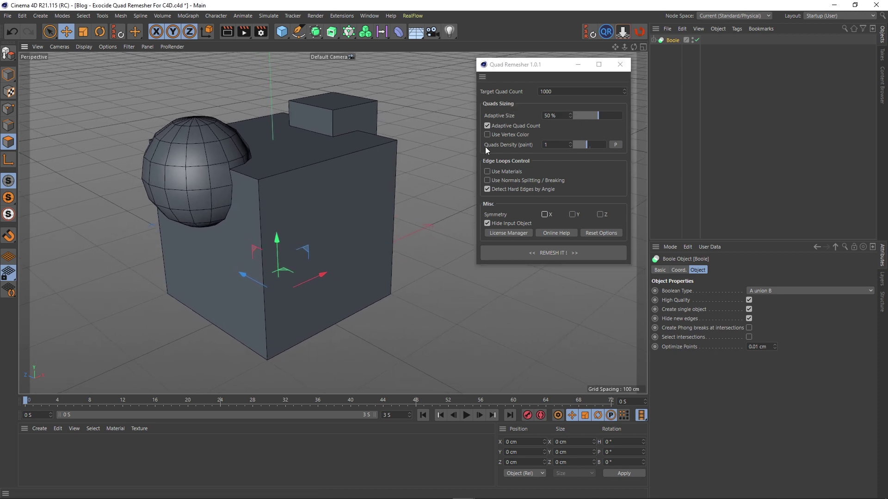
left_click(521, 252)
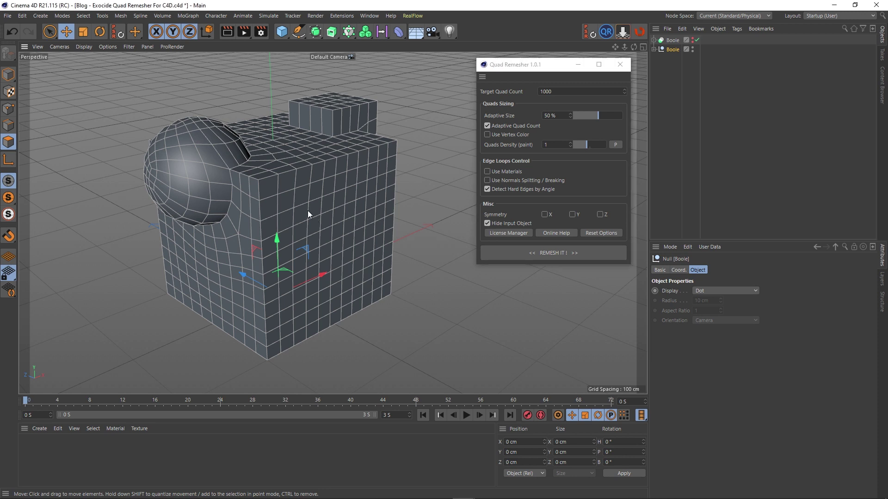
Examine the remeshed union's quad flow from several angles, especially where the sphere meets the large cube.
middle_click_drag(307, 210, 332, 213, "alt")
left_click_drag(332, 212, 319, 226, "alt")
scroll(272, 135, "up", 4)
left_click_drag(281, 149, 218, 126, "alt")
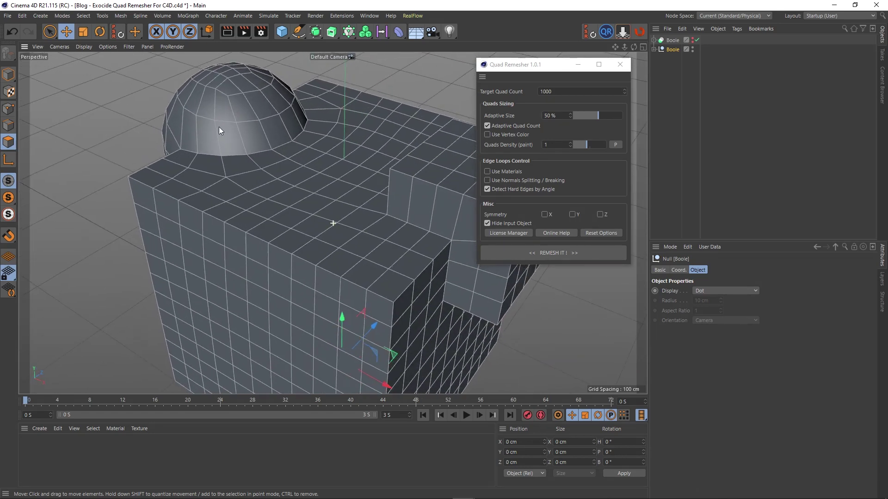
middle_click_drag(218, 126, 290, 205, "alt")
left_click_drag(291, 205, 479, 214, "alt")
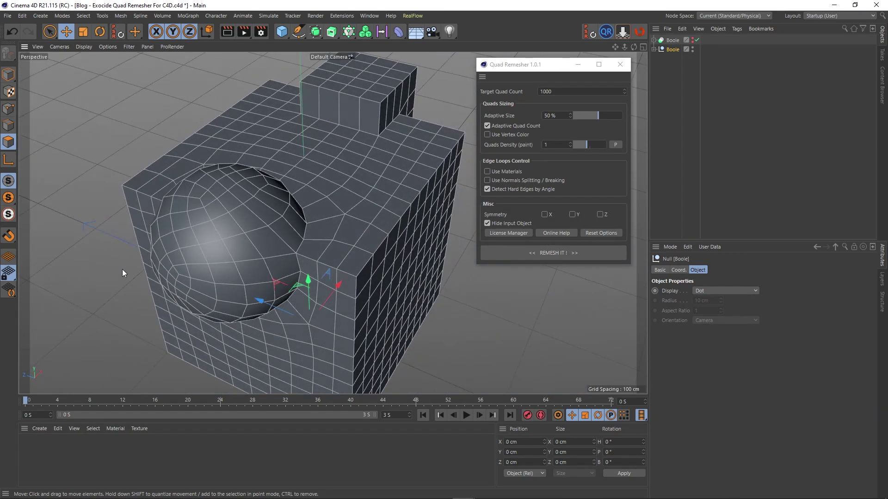
scroll(199, 246, "up", 4)
middle_click_drag(213, 266, 191, 232, "alt")
left_click_drag(235, 257, 165, 210, "alt")
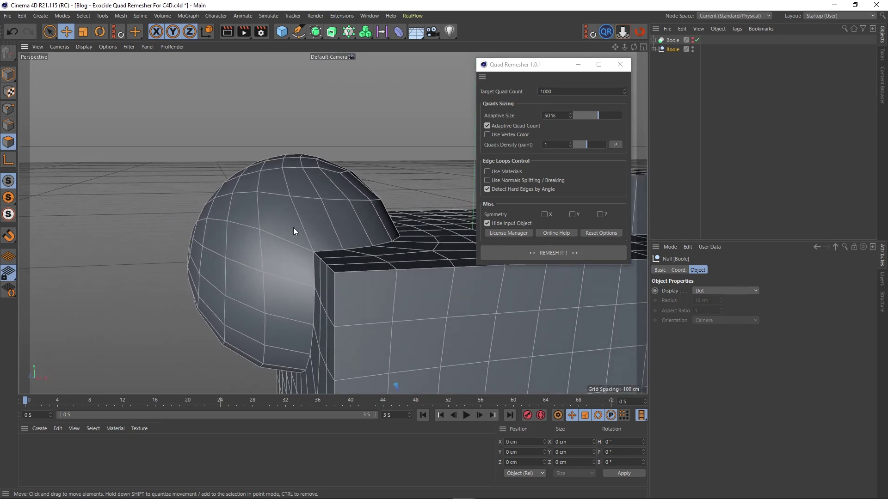
left_click_drag(297, 226, 312, 220, "alt")
middle_click_drag(323, 222, 221, 163, "alt")
left_click_drag(221, 162, 220, 153, "alt")
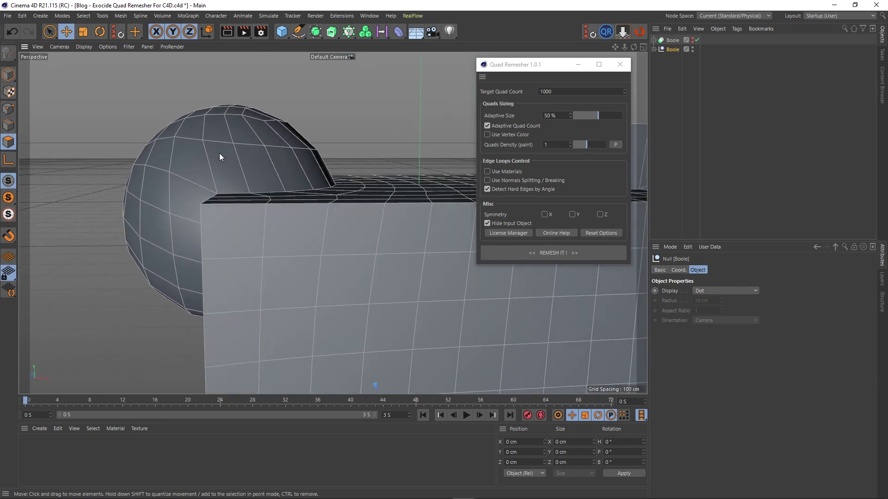
Undo the last remesh and remesh the Boole with a target quad count of 5000.
key("ctrl+z")
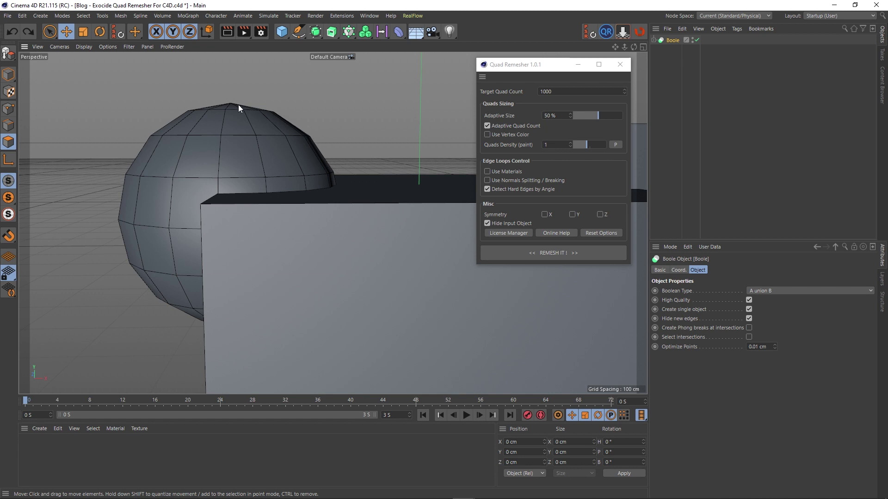
double_click(546, 92)
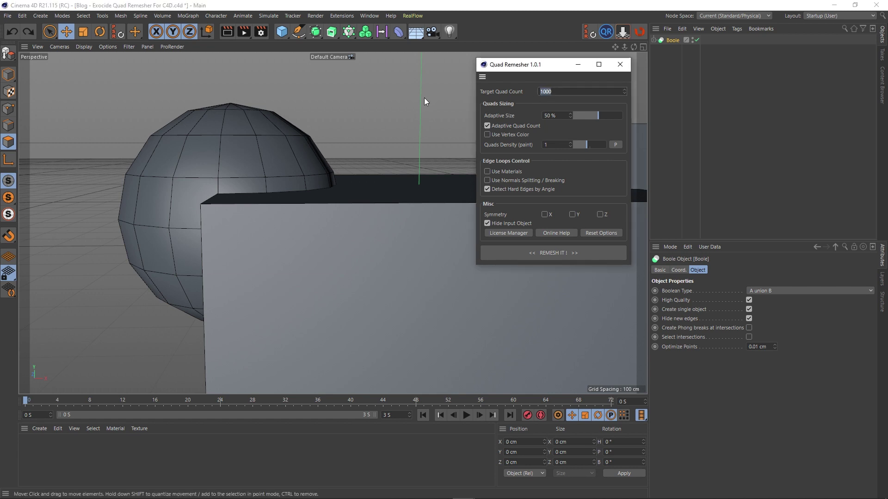
key("BackSpace")
type("5000")
left_click(532, 253)
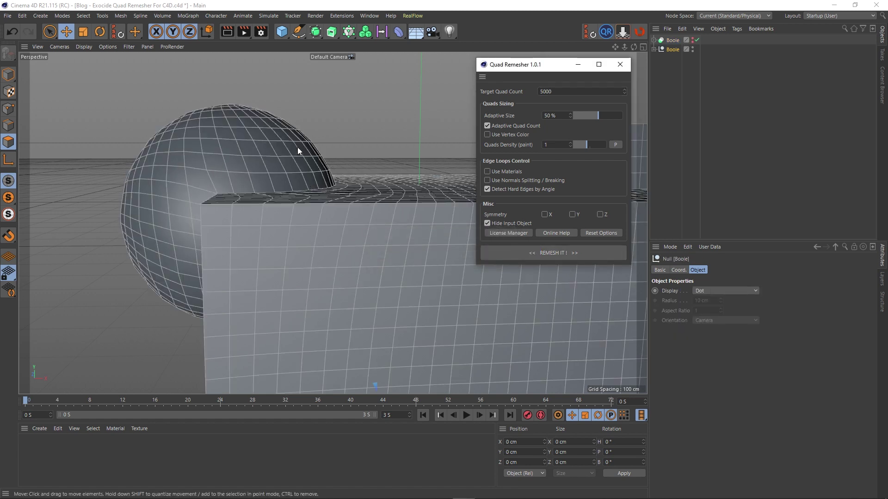
Compare the denser remesh with the original sphere's low-segment outline by undoing and redoing the remesh, leaving it undone.
mouse_move(283, 151)
left_mouse_down("alt")
mouse_move(293, 149)
mouse_move(286, 134)
left_mouse_up("alt")
middle_click_drag(193, 263, 260, 169, "alt")
left_click_drag(240, 231, 256, 251, "alt")
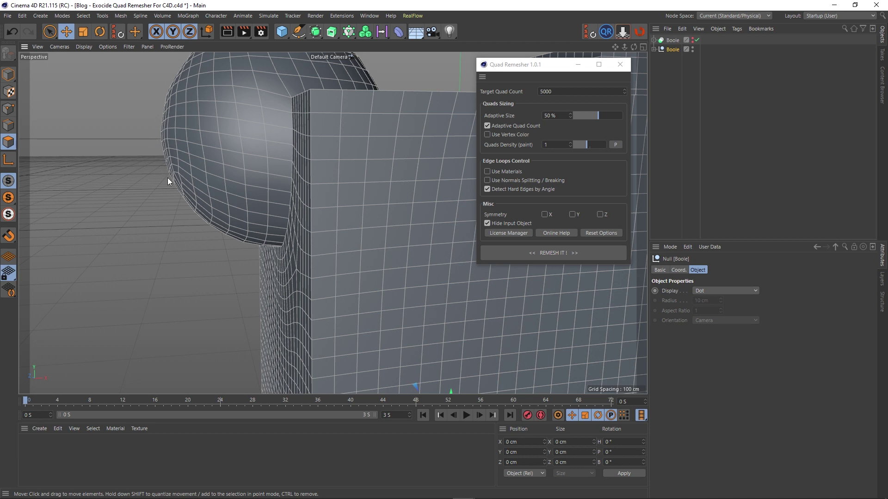
key("ctrl+z")
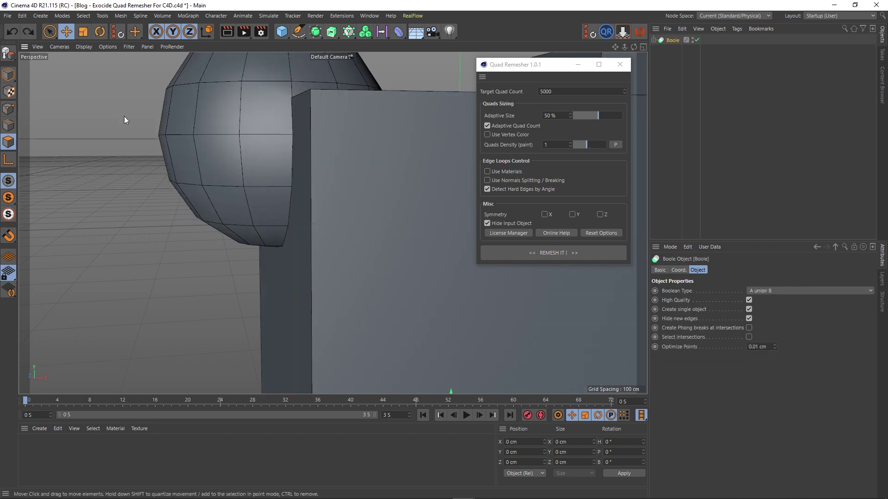
left_click(29, 34)
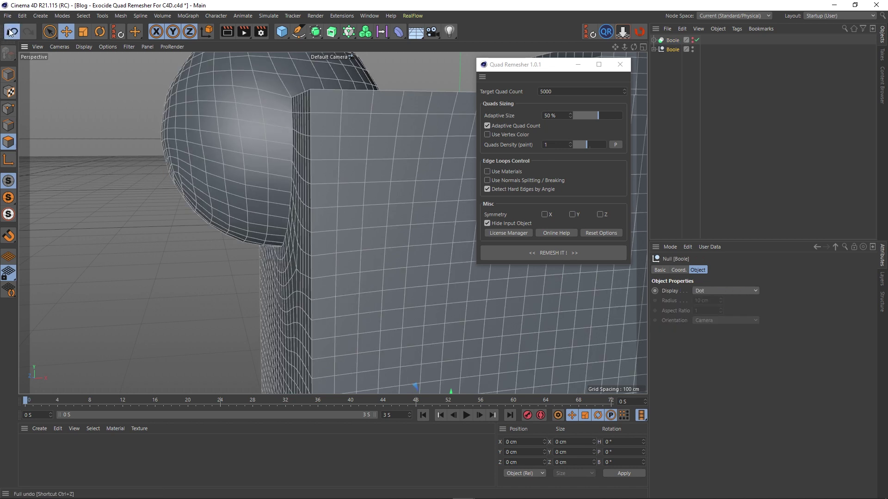
left_click(10, 32)
left_click(26, 33)
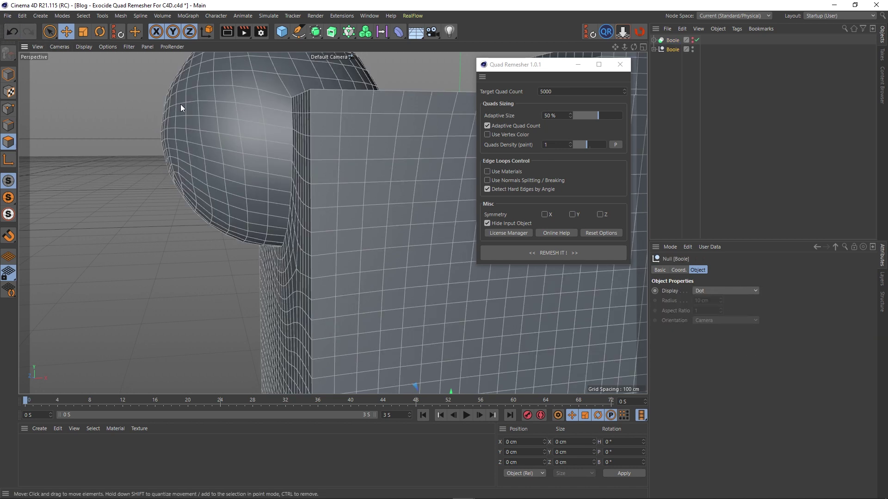
left_click(11, 32)
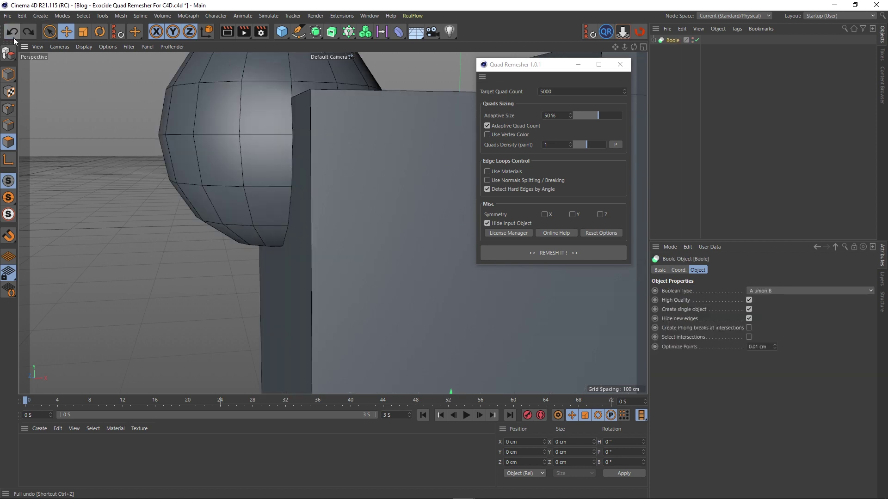
Expand the Boole and its null in the hierarchy and set the sphere's segments to 72.
left_click(654, 40)
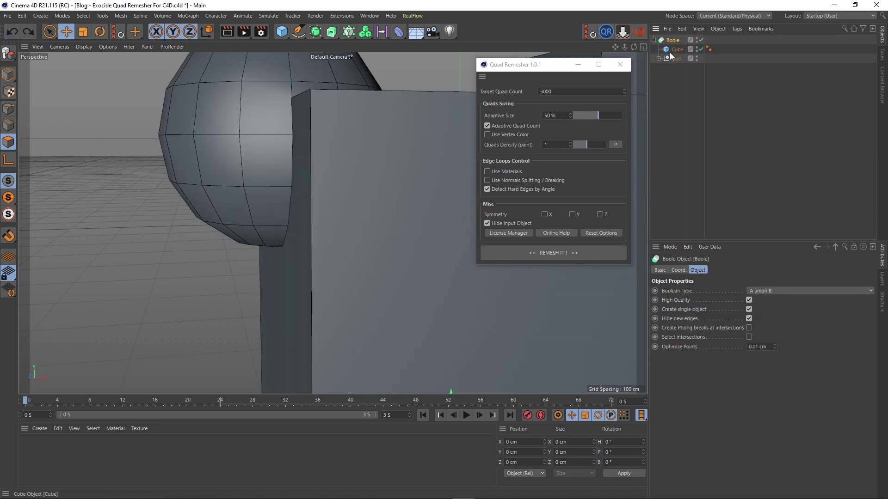
left_click(658, 59)
left_click(681, 69)
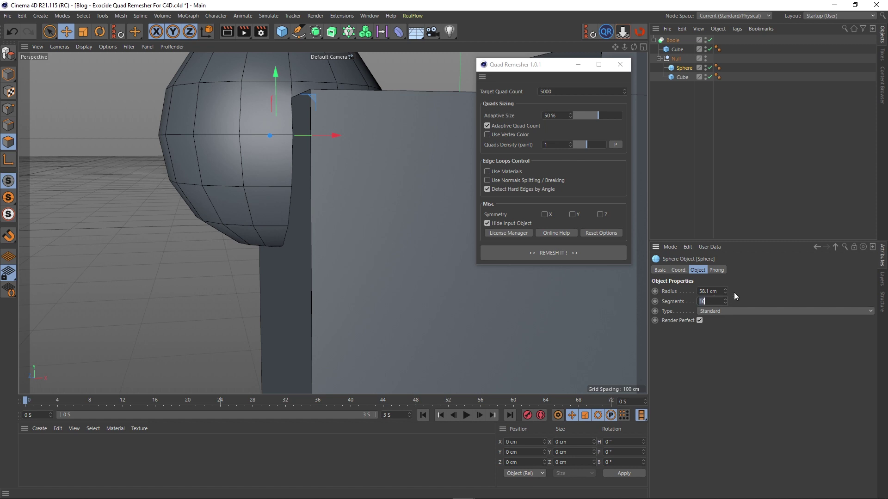
type("72")
key("Return")
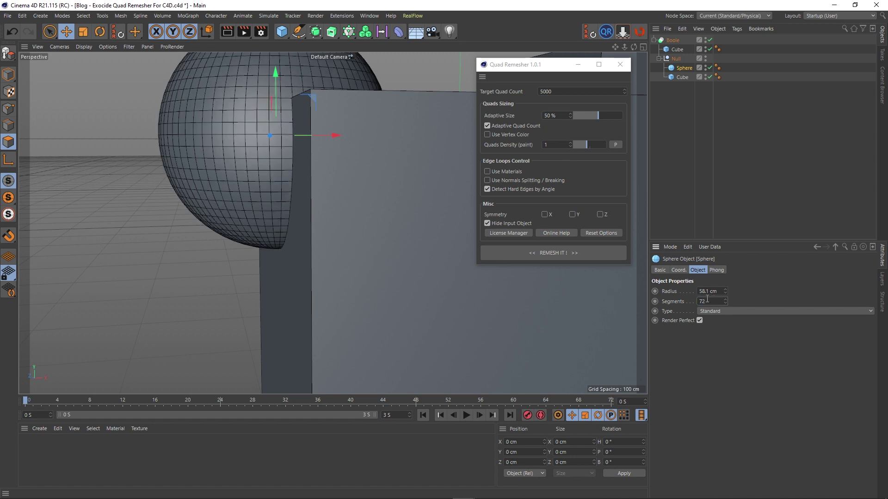
Try remeshing with only the sphere selected at the 5000-quad target, and undo that remesh.
scroll(221, 123, "down", 4)
middle_click_drag(249, 115, 204, 167, "alt")
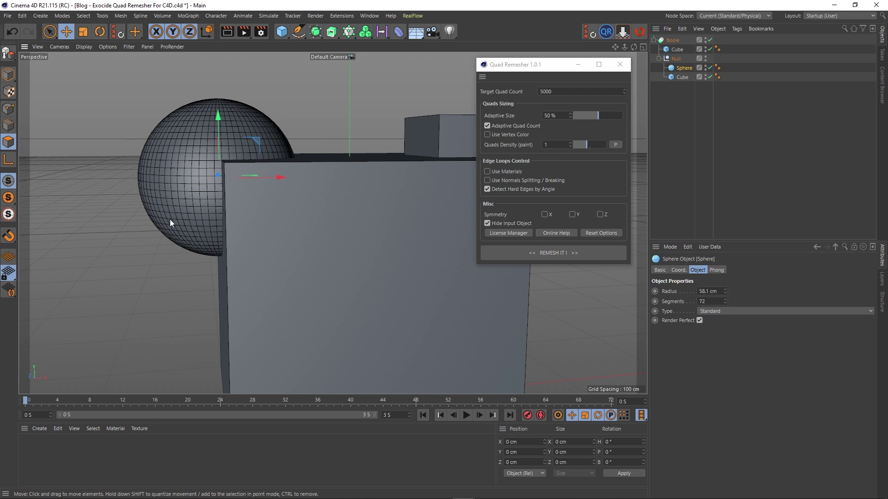
scroll(191, 131, "down", 4)
left_click_drag(191, 131, 225, 173, "alt")
scroll(181, 130, "up", 4)
middle_click_drag(182, 138, 206, 152, "alt")
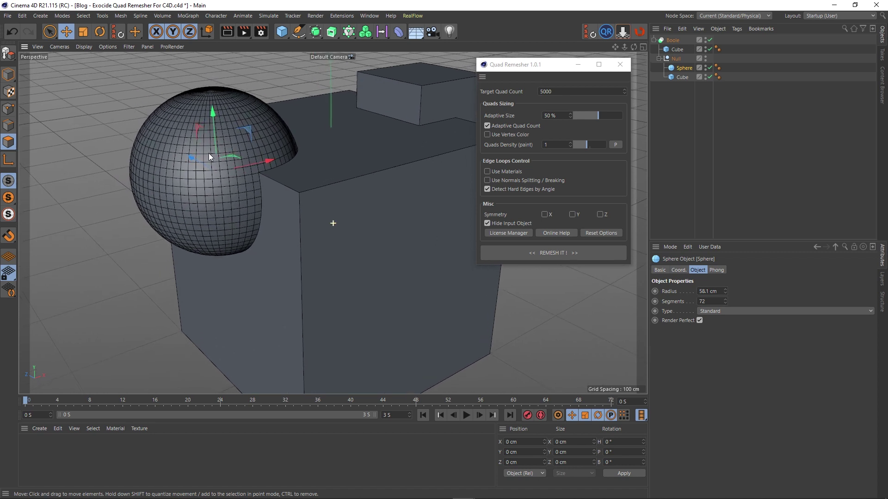
left_click_drag(209, 156, 175, 160, "alt")
left_click(534, 254)
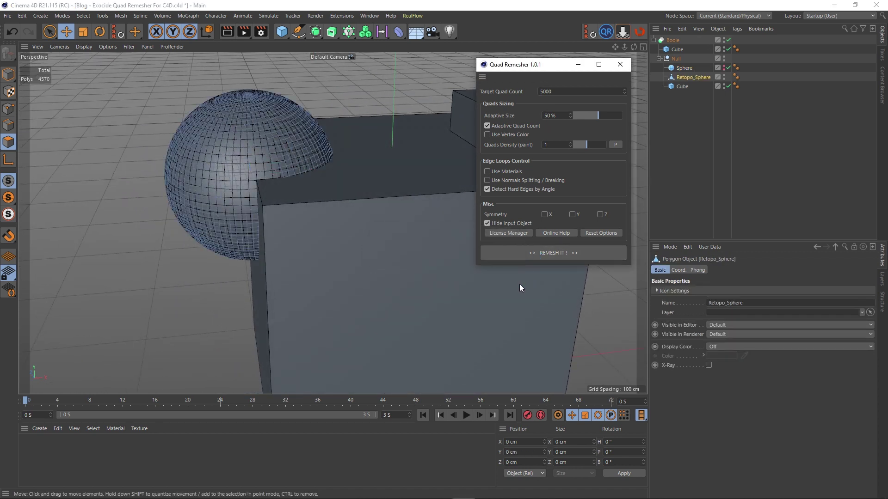
left_click_drag(298, 181, 280, 157, "alt")
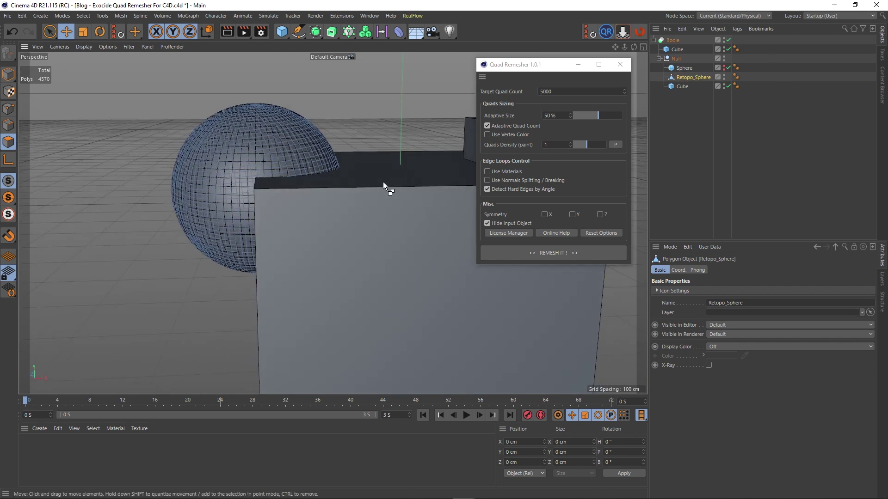
key("ctrl+z")
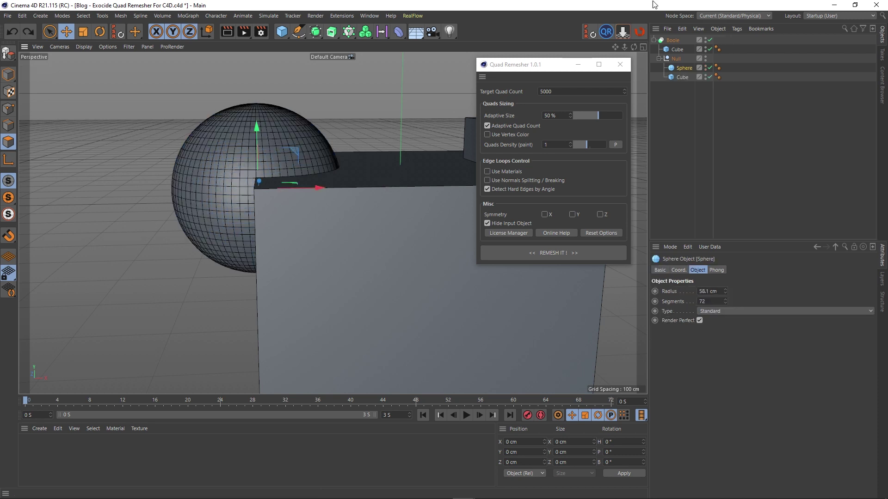
Select the whole Boole and quad remesh it with the 5000-quad target.
left_click(670, 40)
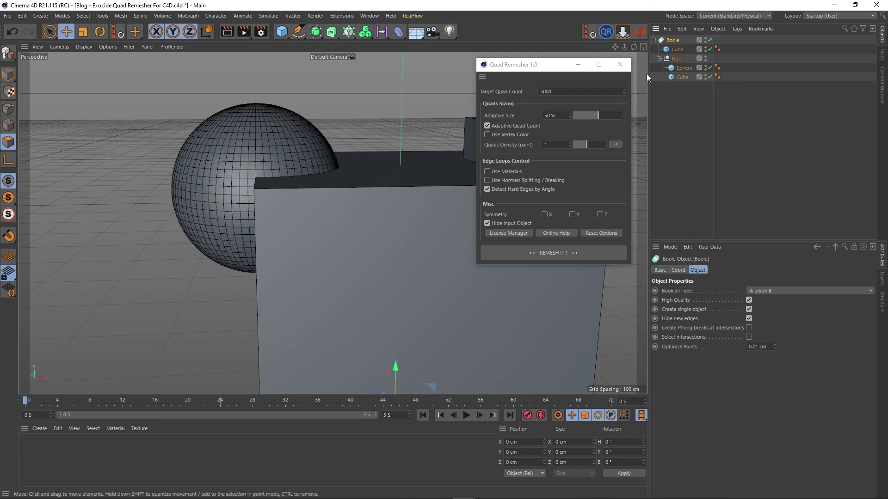
left_click(532, 251)
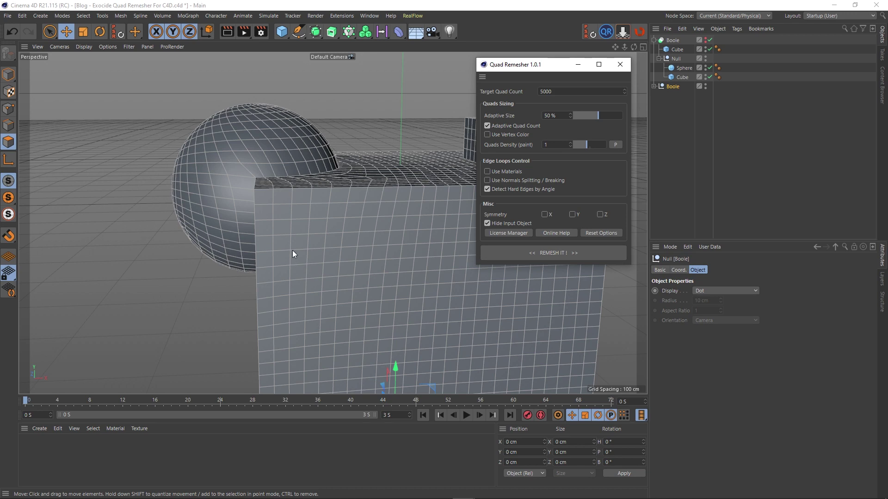
Examine the dense remesh from all sides, checking the smoother sphere and its junction with the large cube.
left_click_drag(293, 193, 356, 168, "alt")
left_click_drag(324, 115, 165, 115, "alt")
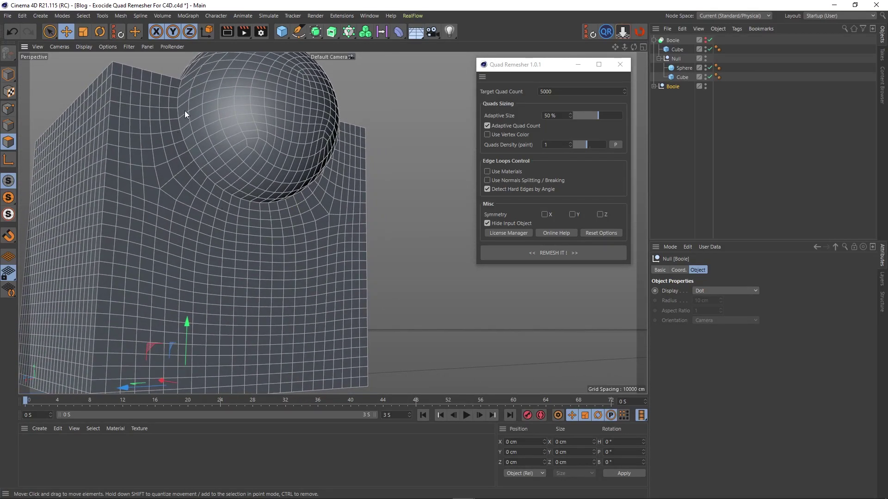
left_click_drag(184, 111, 196, 235, "alt")
scroll(178, 192, "down", 5)
middle_click_drag(176, 188, 309, 216, "alt")
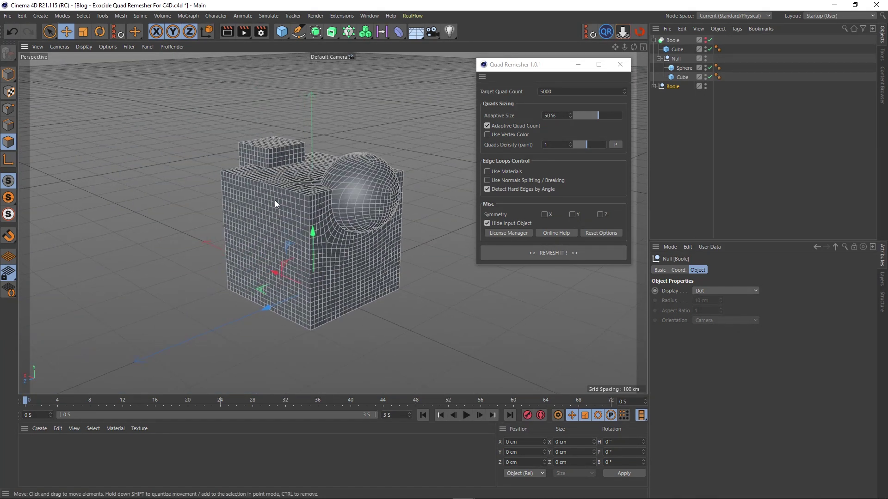
left_click_drag(275, 204, 106, 227, "alt")
middle_click_drag(335, 250, 288, 213, "alt")
left_click_drag(289, 212, 326, 211, "alt")
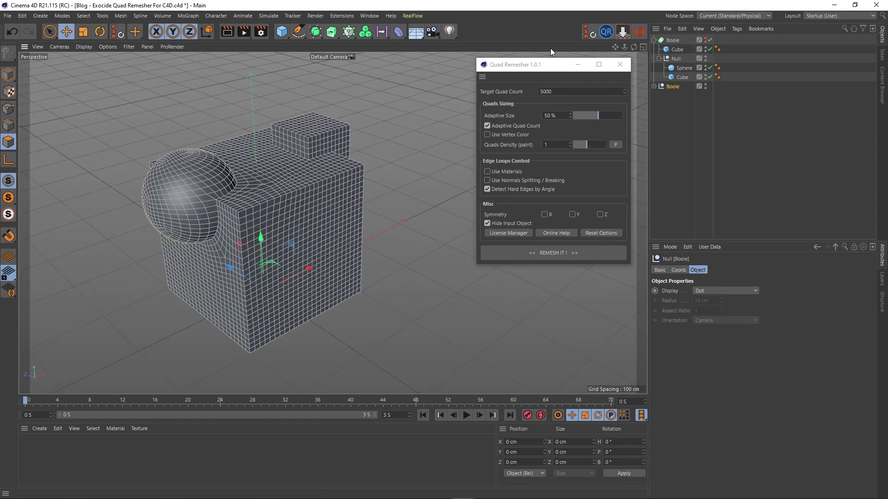
Set the target quad count to 1000 and undo the last remesh of the Boole.
left_click(559, 92)
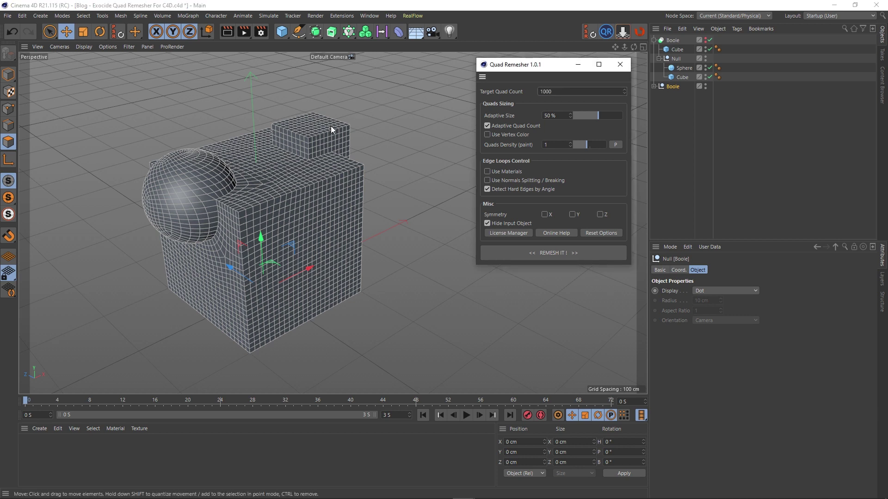
key("ctrl+z")
left_click_drag(360, 199, 365, 173, "alt")
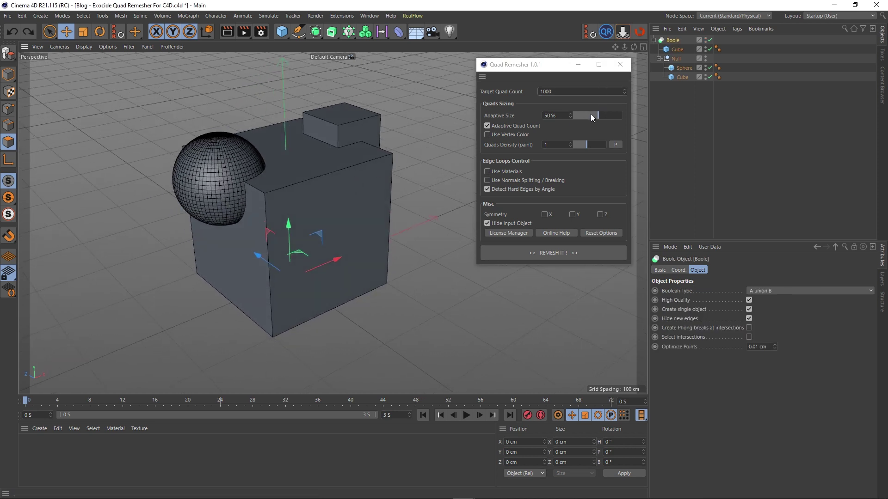
Set the adaptive size to 100 % and turn off Adaptive Quad Count.
left_click_drag(596, 116, 698, 121)
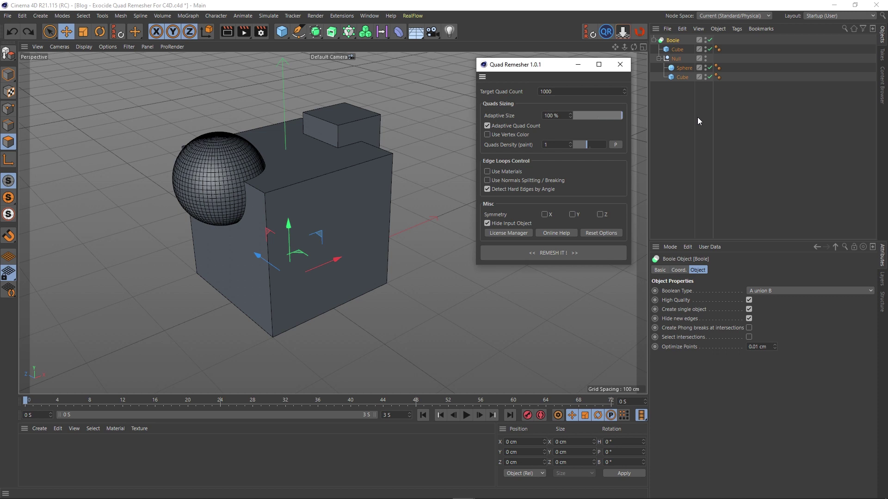
left_click(487, 126)
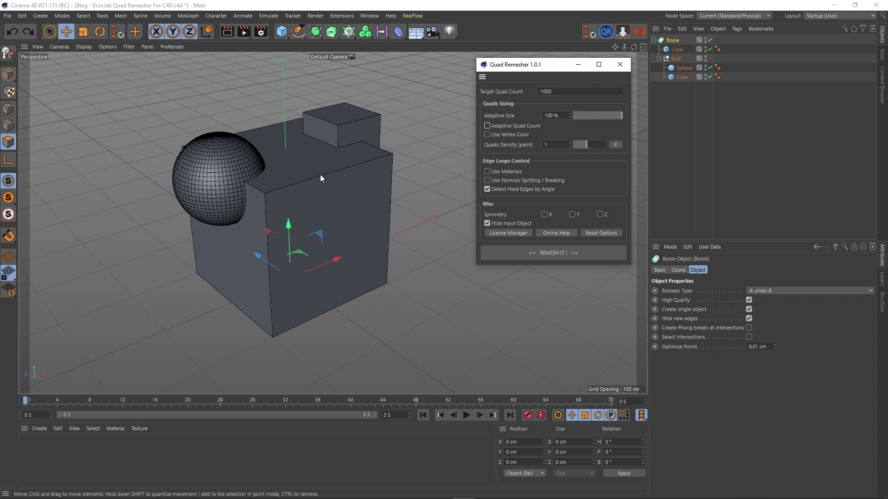
mouse_move(320, 173)
middle_mouse_down("alt")
mouse_move(312, 152)
mouse_move(317, 184)
middle_mouse_up("alt")
scroll(334, 174, "up", 2)
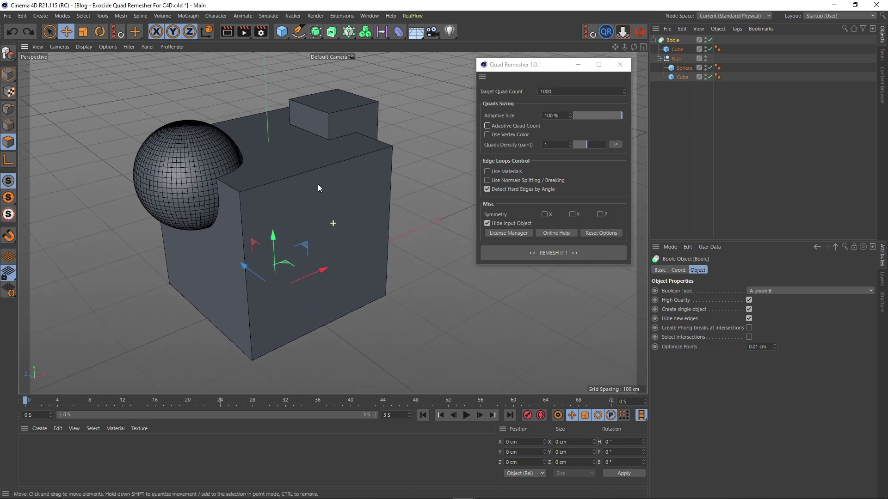
Quad remesh the Boole with the current sizing settings and examine the quad layout on the sphere and large cube.
left_click(538, 254)
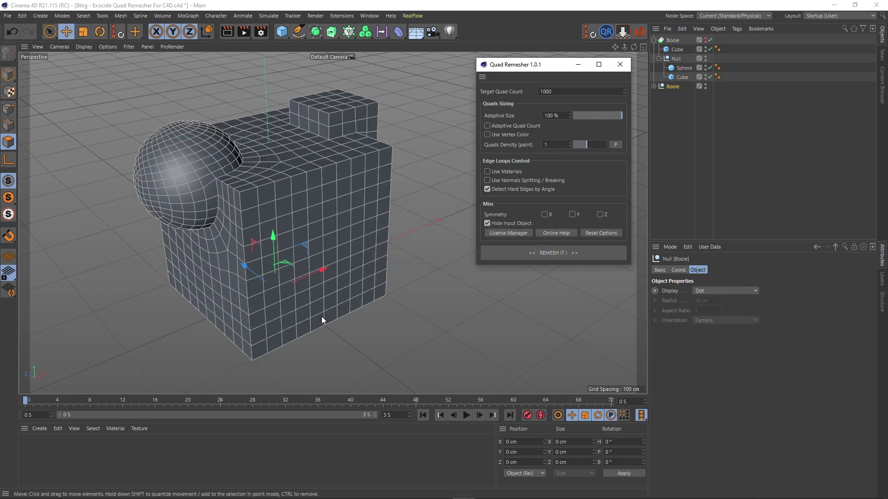
mouse_move(316, 221)
left_mouse_down("alt")
mouse_move(168, 226)
mouse_move(338, 196)
mouse_move(318, 226)
left_mouse_up("alt")
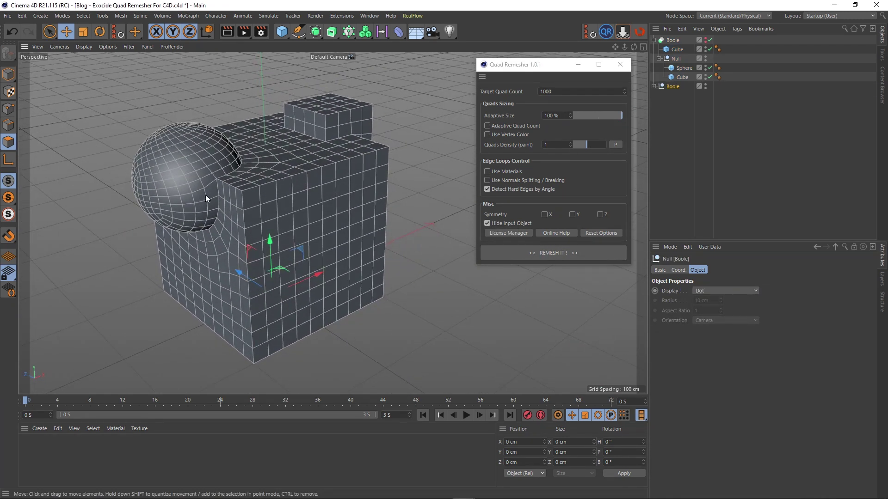
middle_click_drag(205, 196, 266, 185, "alt")
mouse_move(265, 185)
left_mouse_down("alt")
mouse_move(368, 169)
mouse_move(459, 137)
mouse_move(251, 186)
mouse_move(271, 196)
left_mouse_up("alt")
left_click_drag(380, 167, 323, 202, "alt")
scroll(323, 200, "down", 2)
scroll(324, 199, "up", 2)
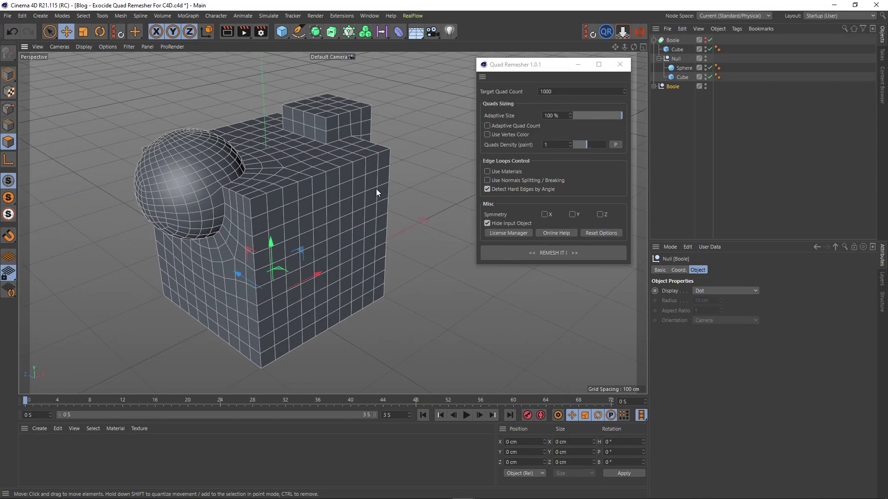
Undo the last remesh and collapse the hierarchy of the union Boole.
left_click(660, 58)
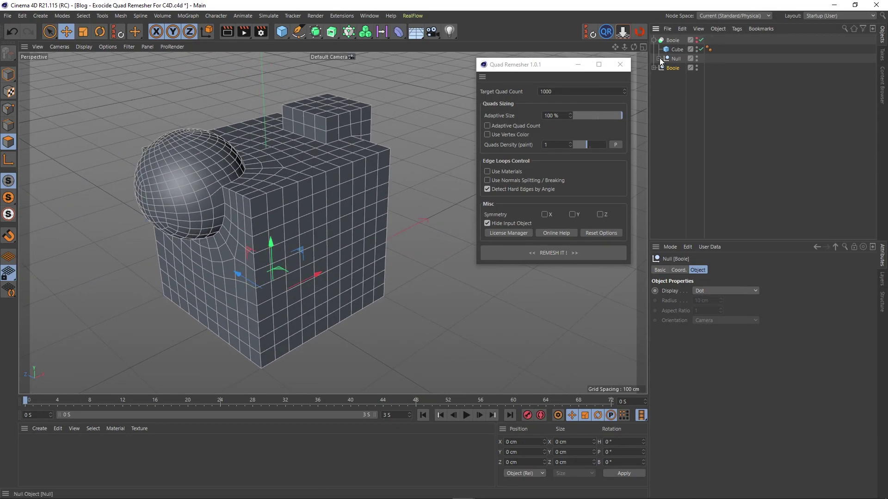
left_click(653, 41)
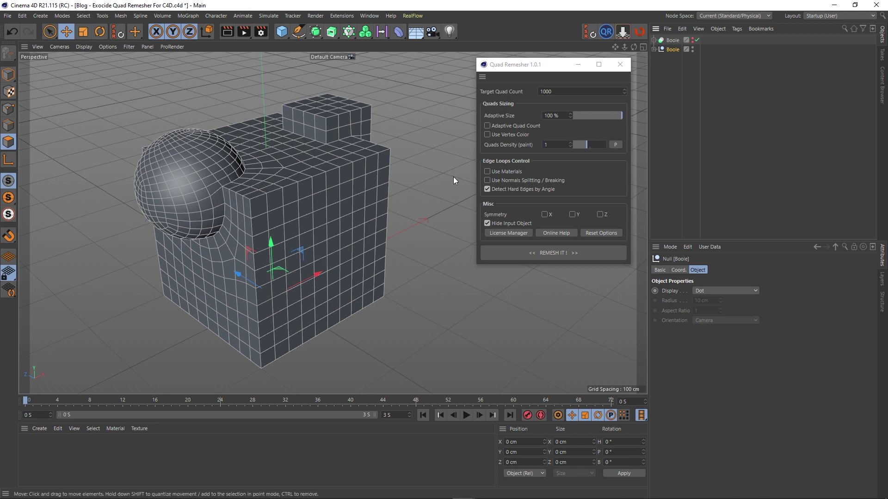
key("ctrl+z")
middle_click_drag(316, 185, 310, 189, "alt")
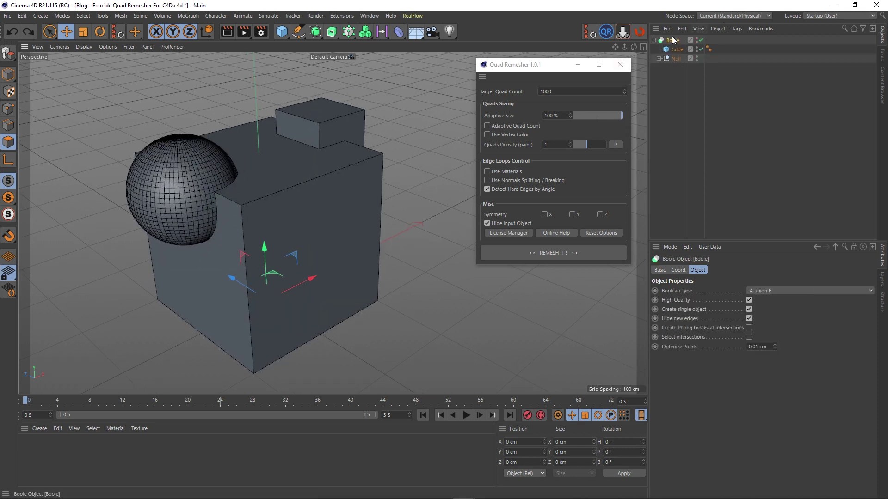
left_click(654, 41)
left_click(675, 66)
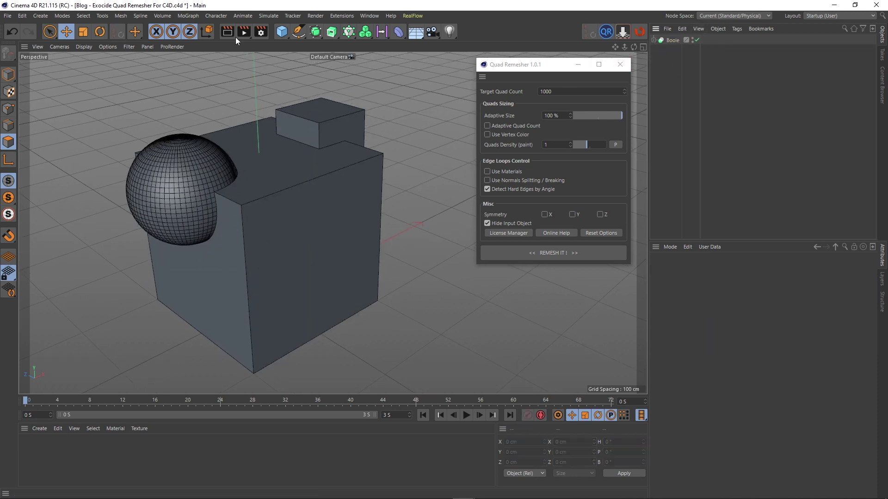
Add a second Boole set to A subtract B, nest the union Boole inside it and enable Create single object.
left_click(316, 32)
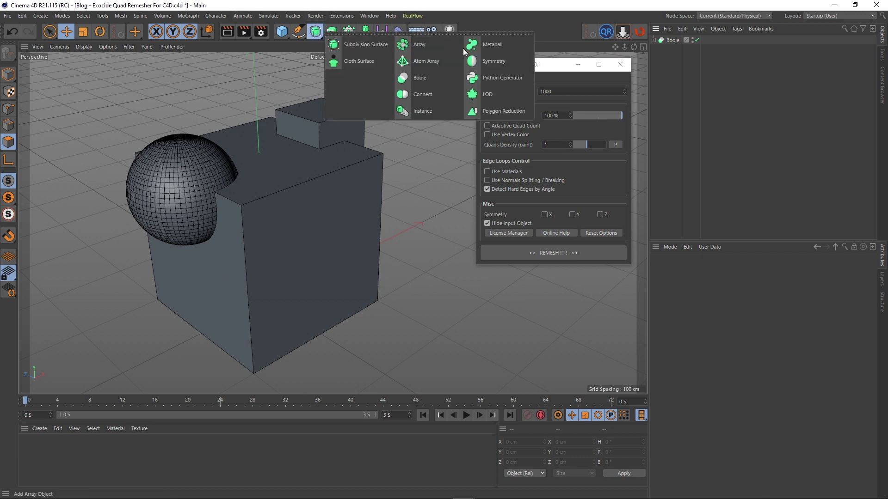
left_click(413, 78)
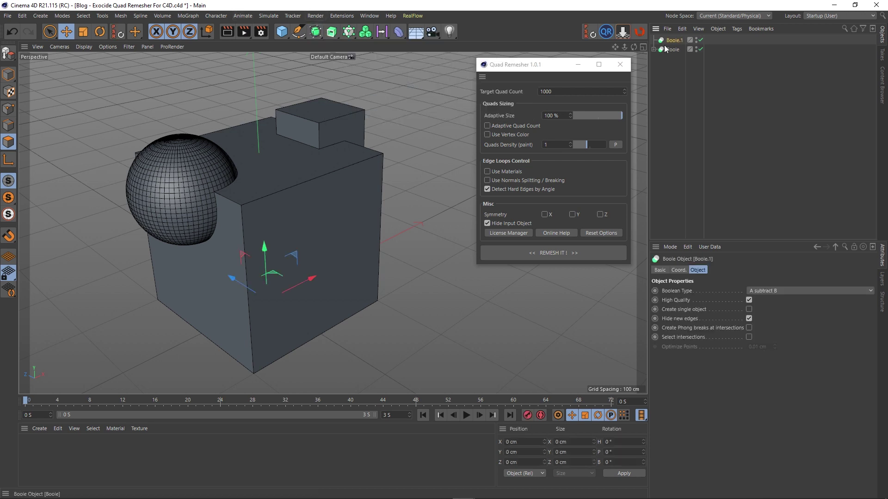
left_click_drag(675, 39, 676, 41)
left_click(673, 94)
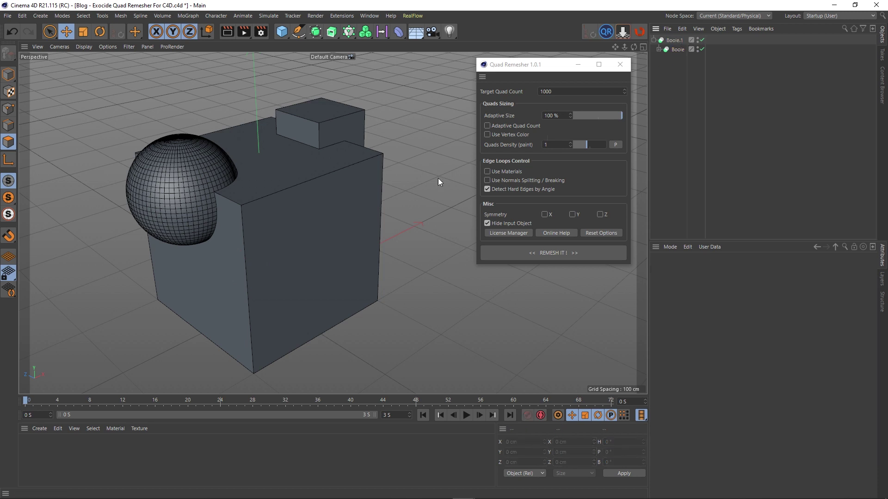
left_click(675, 40)
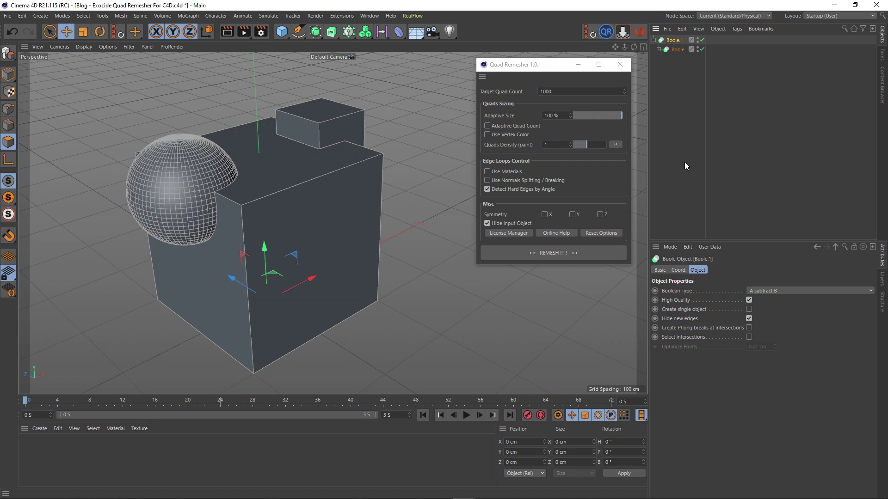
left_click(748, 309)
left_click(677, 70)
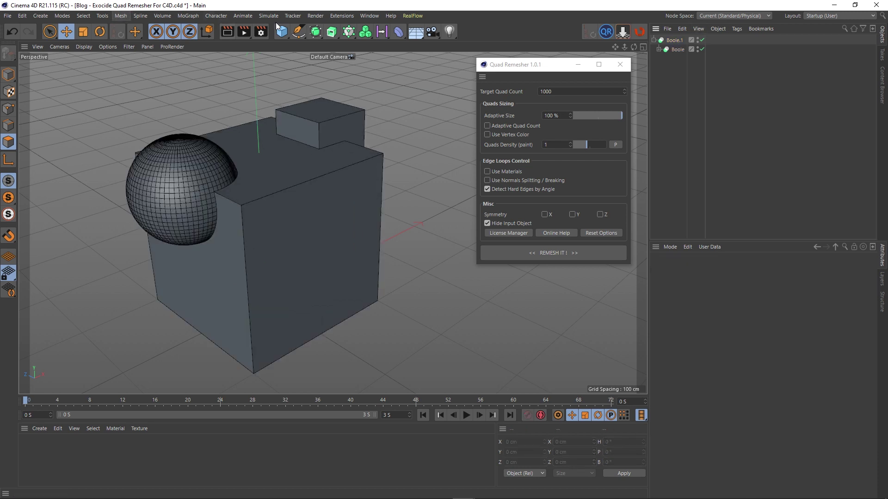
Add a cylinder and move it up and out to the large cube's front face, at about Y 115 cm and Z -107 cm.
left_click_drag(284, 32, 457, 50)
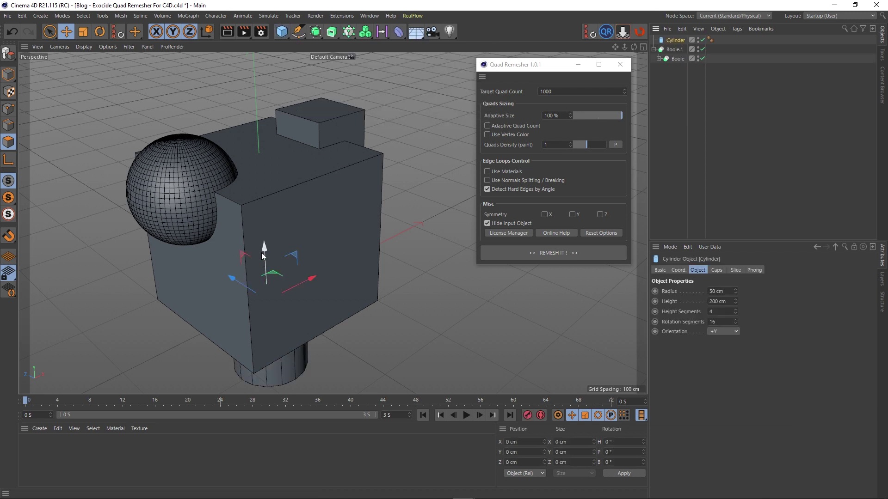
left_click_drag(264, 258, 265, 166)
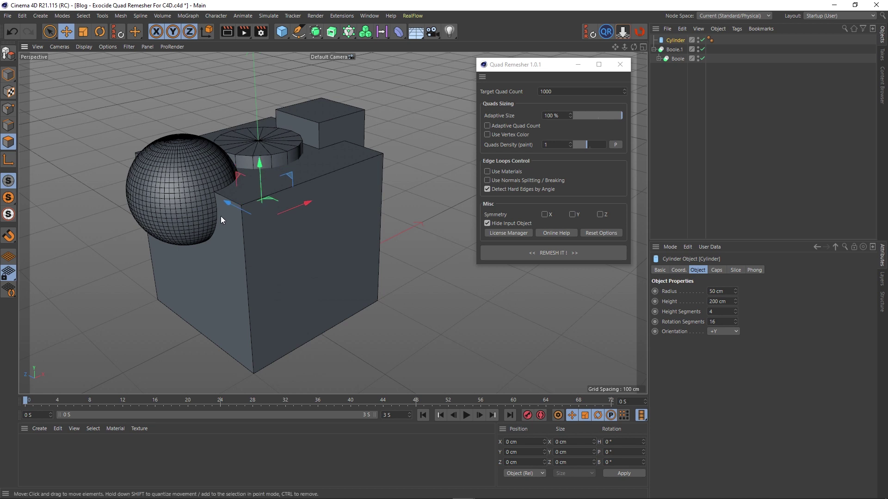
left_click_drag(234, 204, 291, 232)
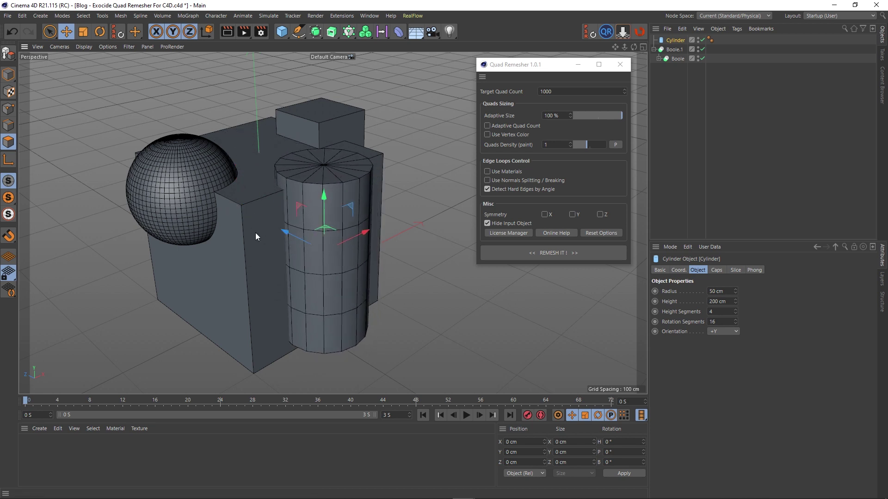
Resize the cylinder to about 31.6 cm radius and 264 cm height, and shift it slightly into the cube to about Z -102.5 cm.
left_click(9, 73)
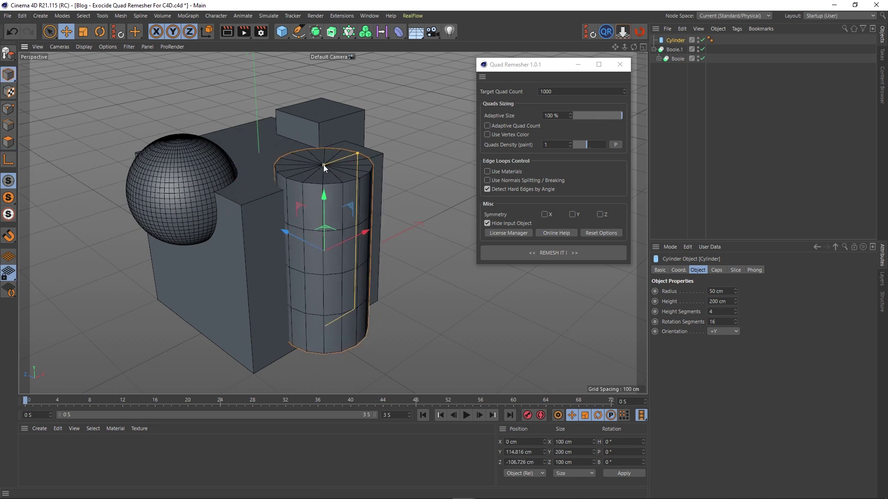
left_click_drag(323, 164, 347, 130)
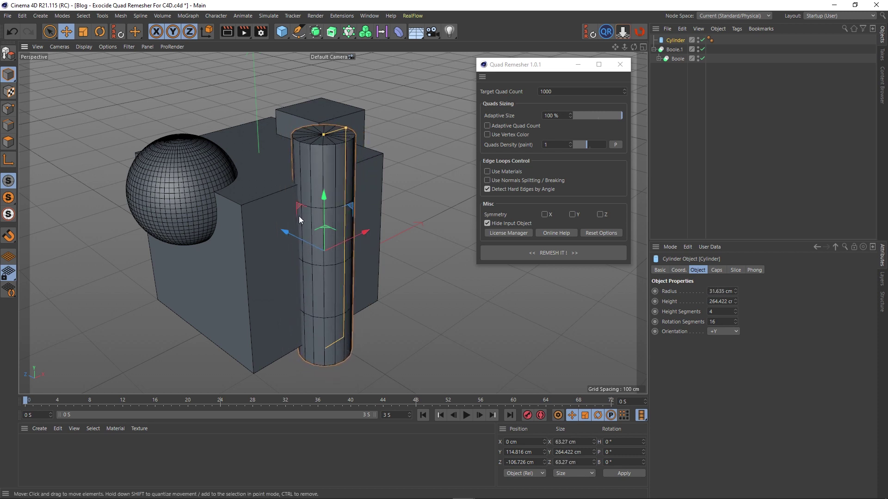
left_click_drag(300, 241, 271, 275)
scroll(290, 253, "down", 3)
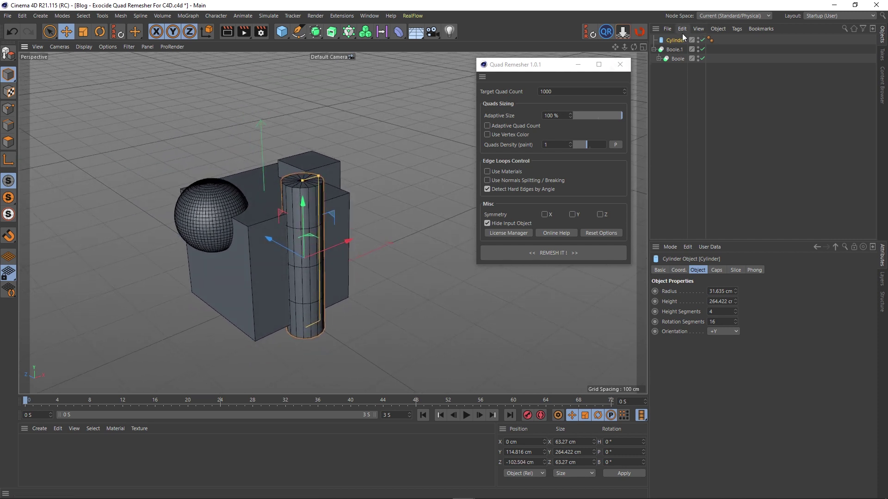
Place the cylinder under the union Boole inside the subtracting Boole to cut a vertical groove in the large cube.
left_click_drag(676, 41, 679, 64)
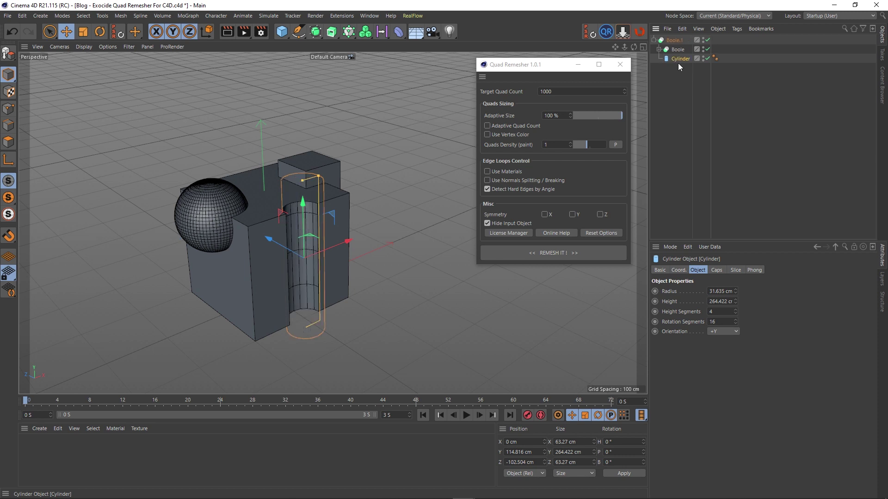
scroll(259, 270, "up", 2)
mouse_move(268, 272)
left_mouse_down("alt")
mouse_move(178, 268)
mouse_move(285, 276)
left_mouse_up("alt")
middle_click_drag(270, 269, 242, 273, "alt")
left_click_drag(242, 273, 229, 273, "alt")
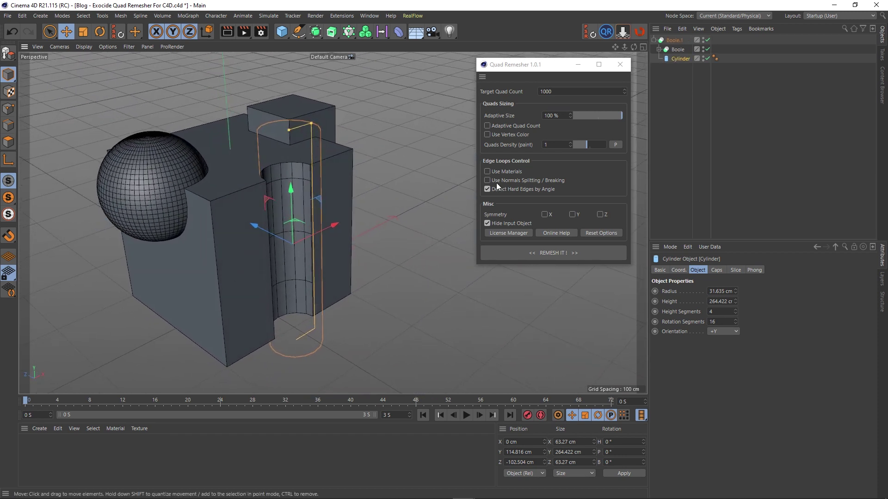
Select the outer subtracting Boole and quad remesh it with the 1000-quad target.
left_click(699, 75)
left_click(677, 50)
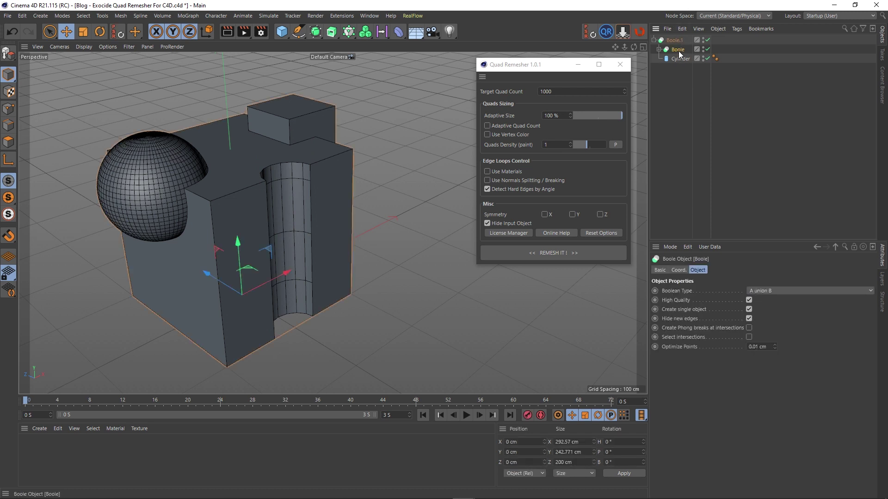
left_click(677, 41)
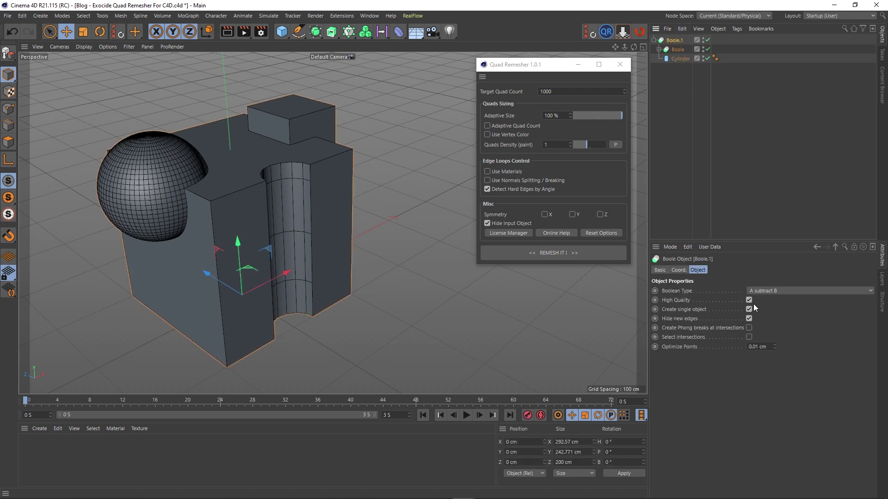
left_click(553, 253)
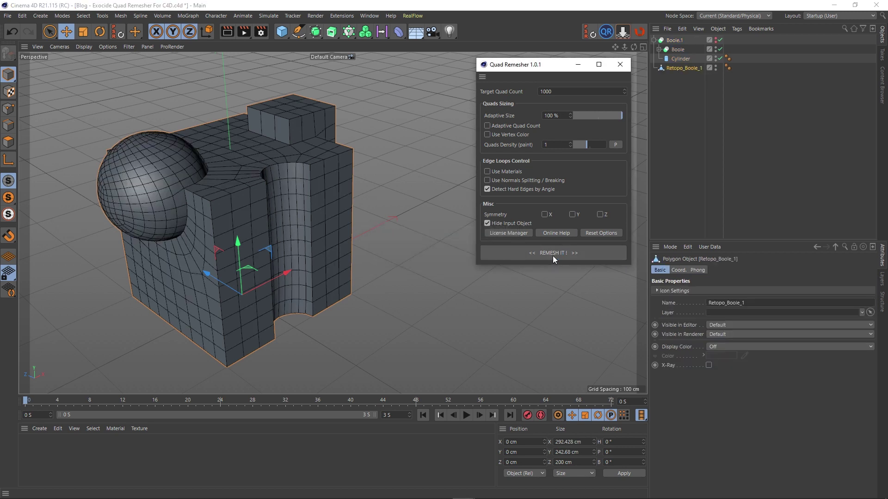
Examine the remeshed model from several sides and close up, checking the edge flow around the groove, sphere and small cube.
left_click_drag(293, 184, 239, 233, "alt")
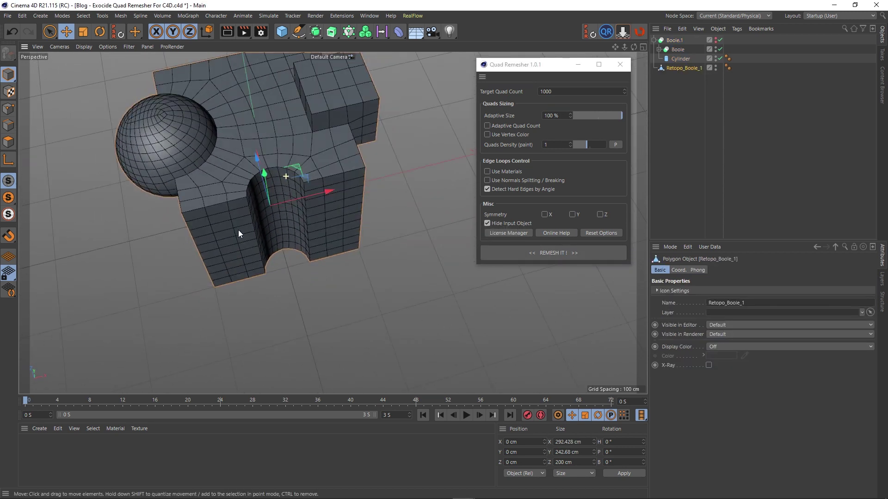
left_click_drag(329, 151, 404, 113, "alt")
scroll(298, 98, "up", 10)
middle_click_drag(193, 251, 320, 176, "alt")
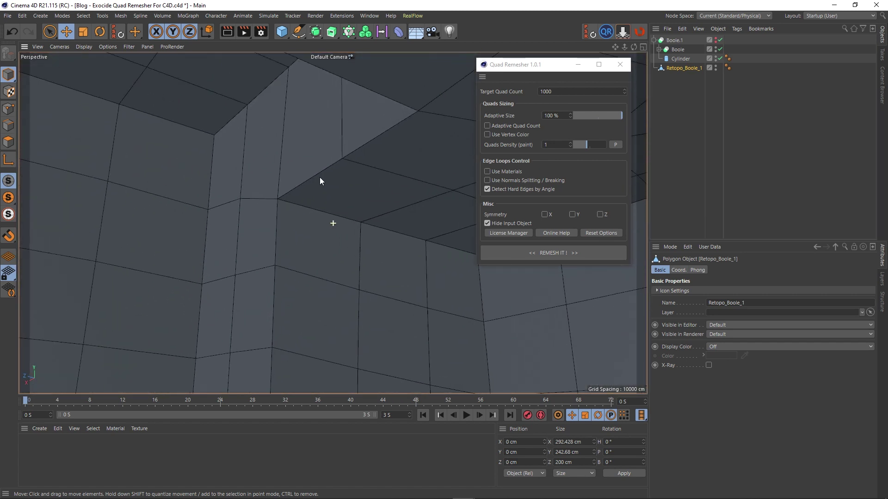
left_click_drag(272, 212, 309, 211, "alt")
left_click_drag(367, 249, 568, 222, "alt")
scroll(271, 183, "down", 12)
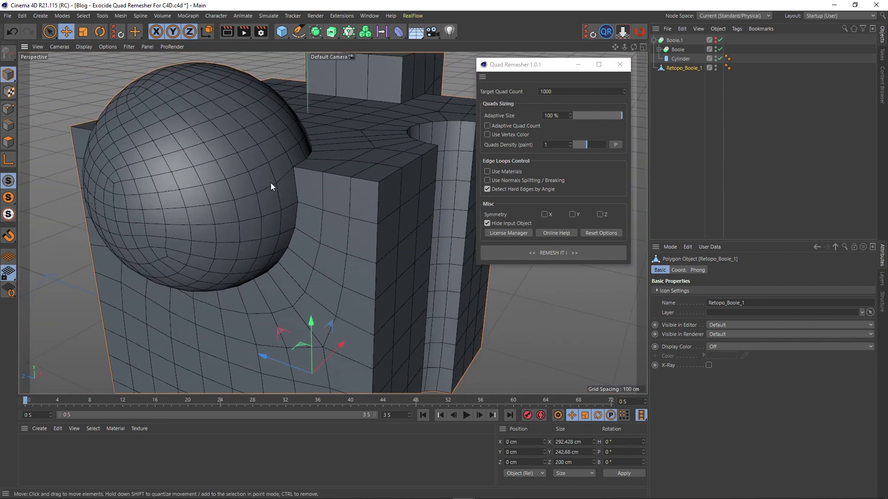
left_click_drag(297, 244, 225, 251, "alt")
scroll(230, 221, "up", 5)
scroll(257, 249, "down", 5)
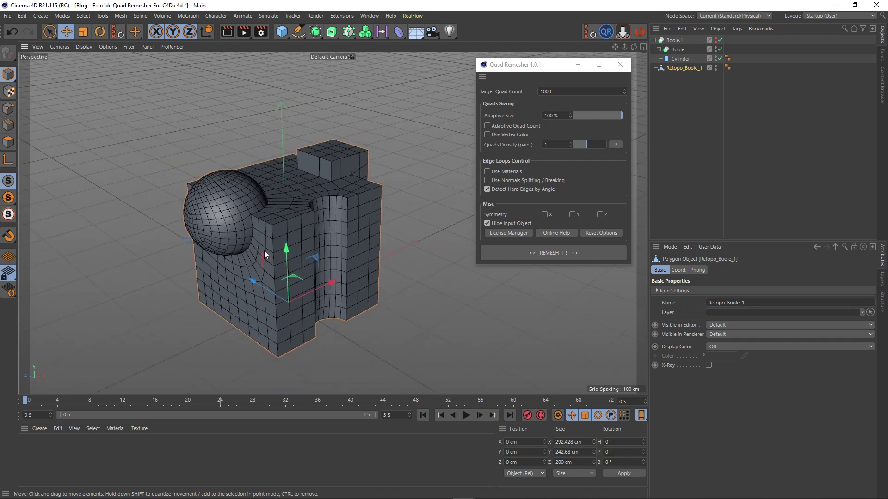
mouse_move(265, 251)
middle_mouse_down("alt")
mouse_move(250, 212)
mouse_move(267, 243)
middle_mouse_up("alt")
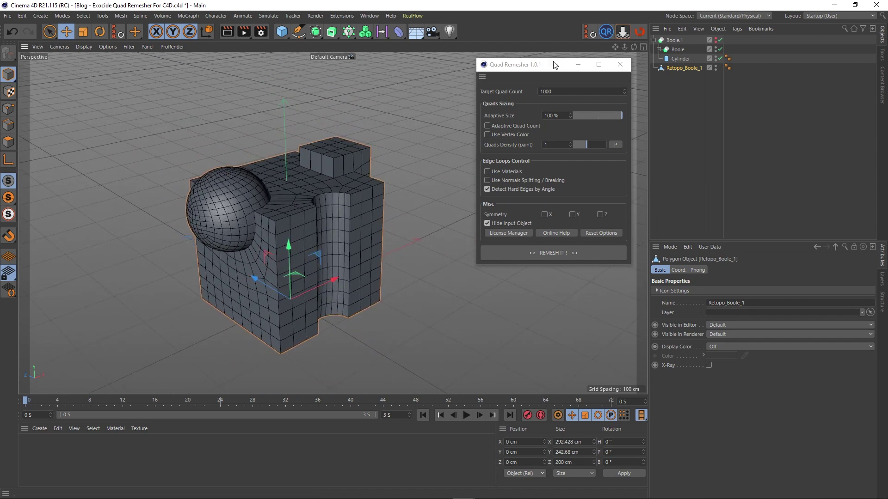
Undo the last remesh and convert the outer Boole into a single editable polygon mesh.
left_click_drag(552, 69, 561, 68)
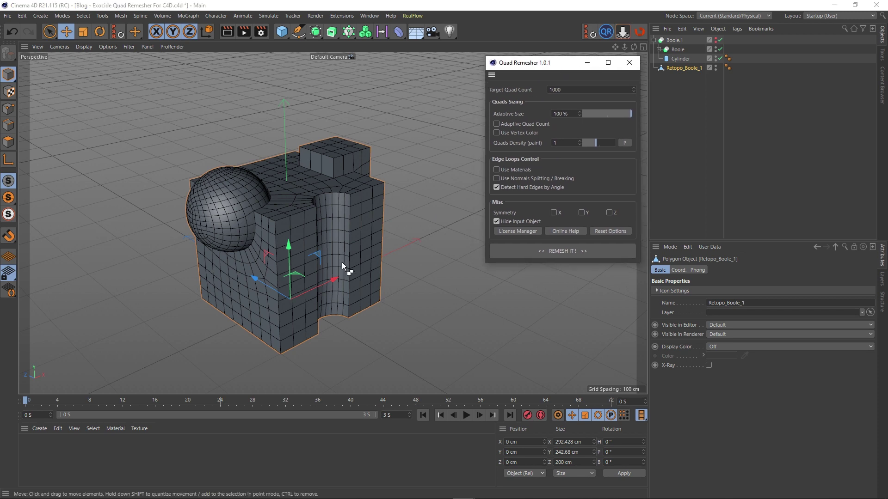
key("ctrl+z")
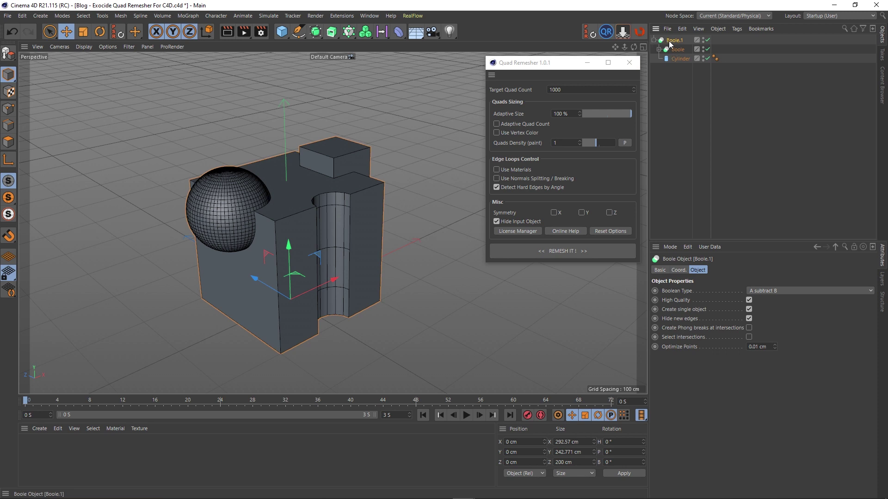
key("c")
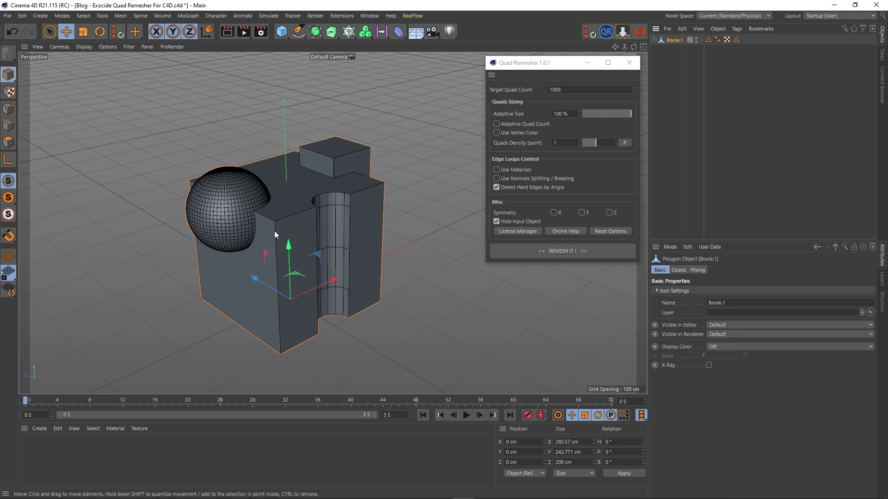
Add a Twist deformer as a child of the converted mesh and set its angle to 71°.
left_click(399, 34)
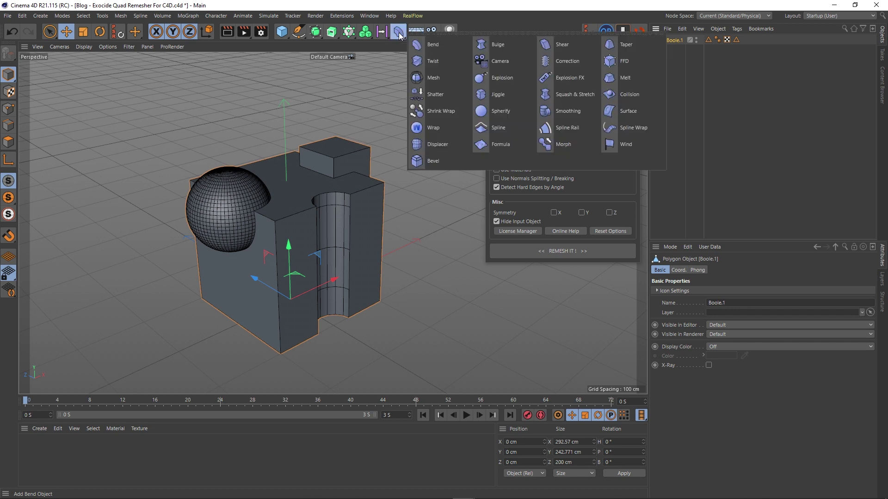
left_click(422, 61)
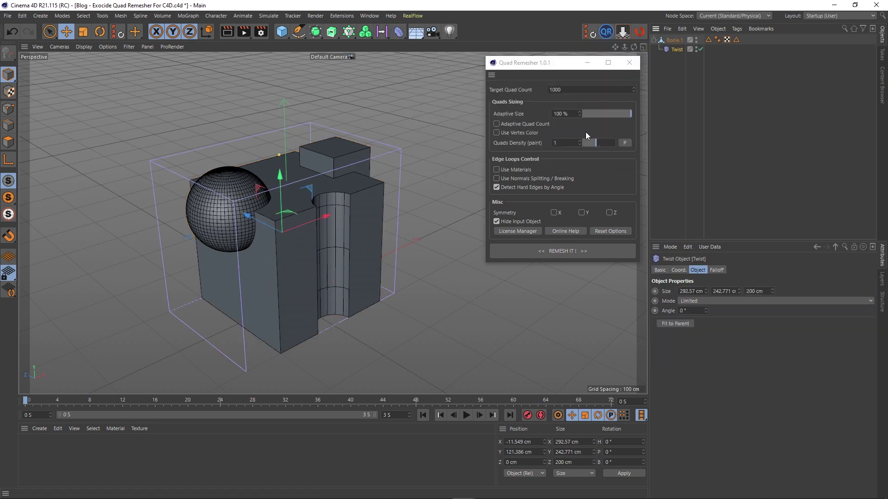
left_click_drag(705, 311, 706, 278)
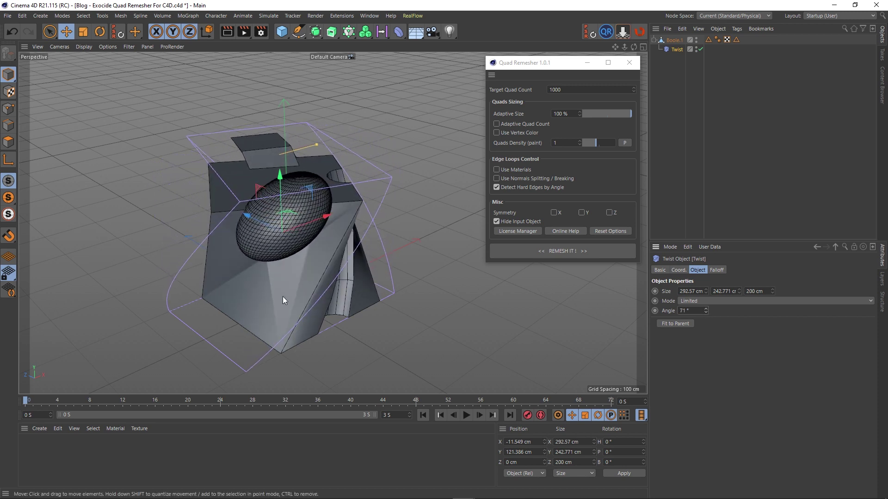
left_click_drag(287, 285, 329, 217, "alt")
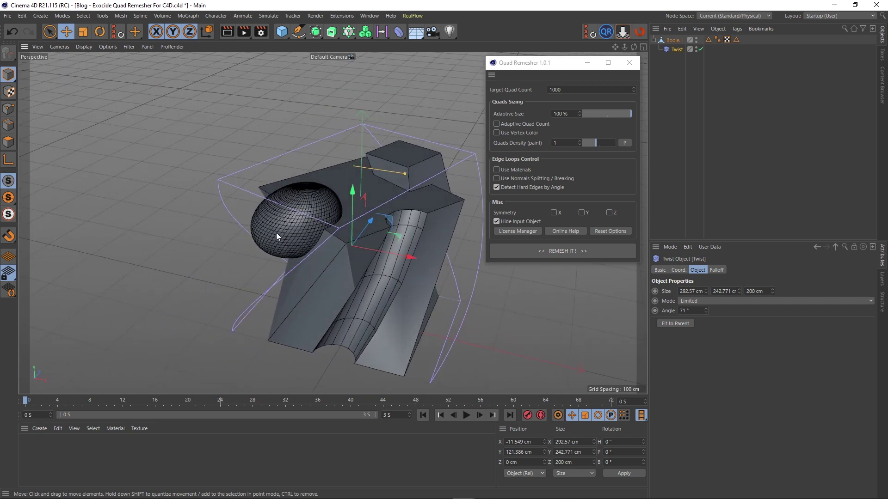
Examine the twisted mesh from several sides, and undo the Twist deformer and polygon conversion to restore the outer Boole.
left_click_drag(276, 235, 369, 125, "alt")
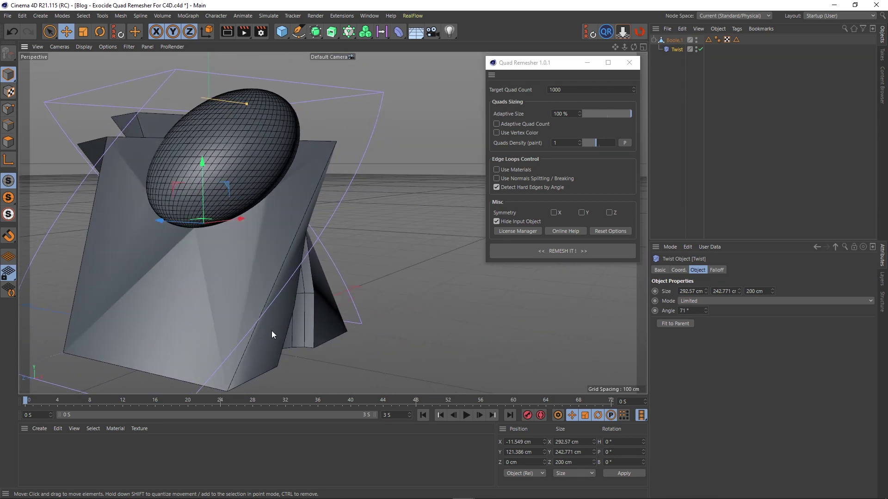
left_click_drag(201, 367, 181, 237, "alt")
middle_click_drag(180, 236, 175, 247, "alt")
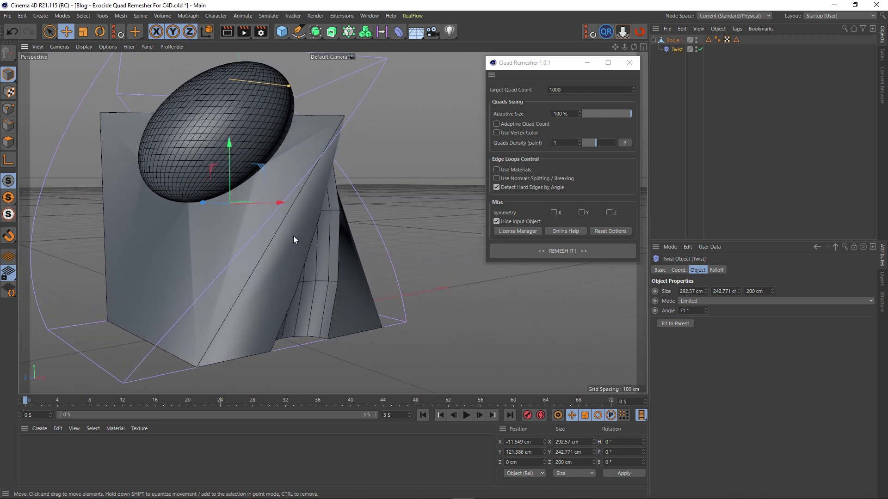
left_click_drag(247, 262, 201, 281, "alt")
key("ctrl+z")
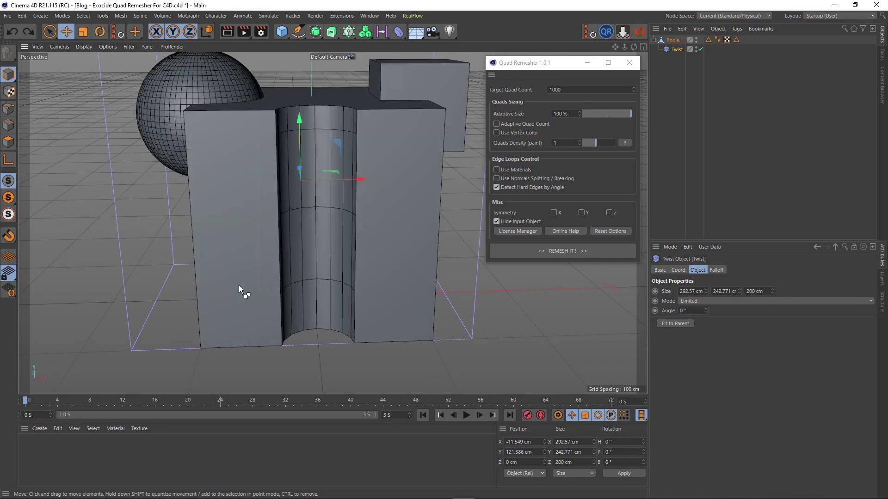
key("ctrl+z")
scroll(223, 240, "down", 3)
left_click_drag(219, 236, 278, 237, "alt")
key("ctrl+z")
Quad remesh the outer Boole with the 1000-quad target.
middle_click_drag(270, 196, 353, 193, "alt")
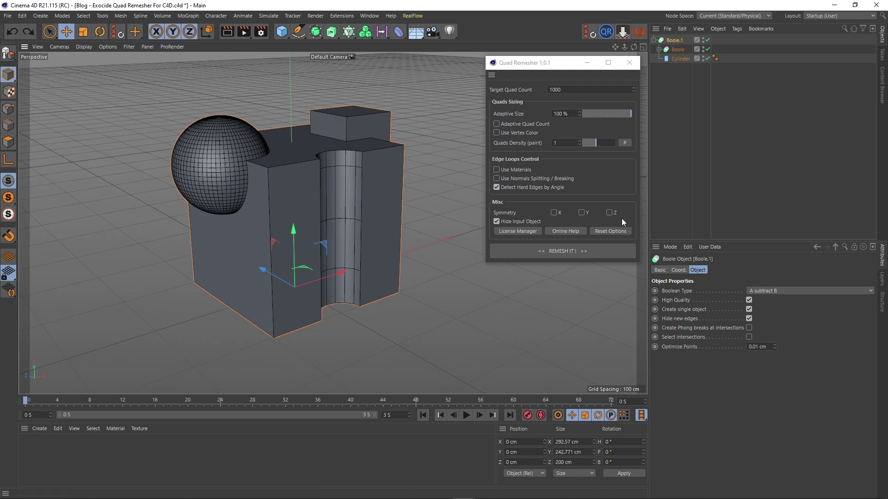
left_click(561, 250)
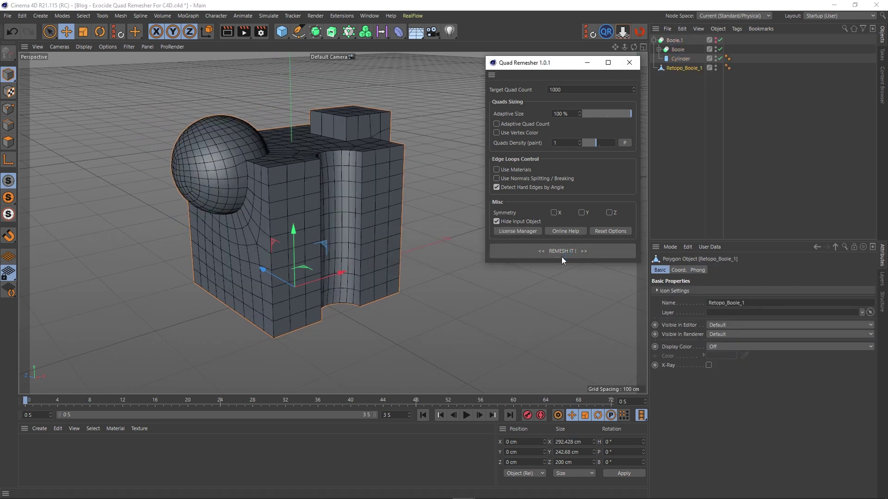
middle_click_drag(368, 204, 345, 206, "alt")
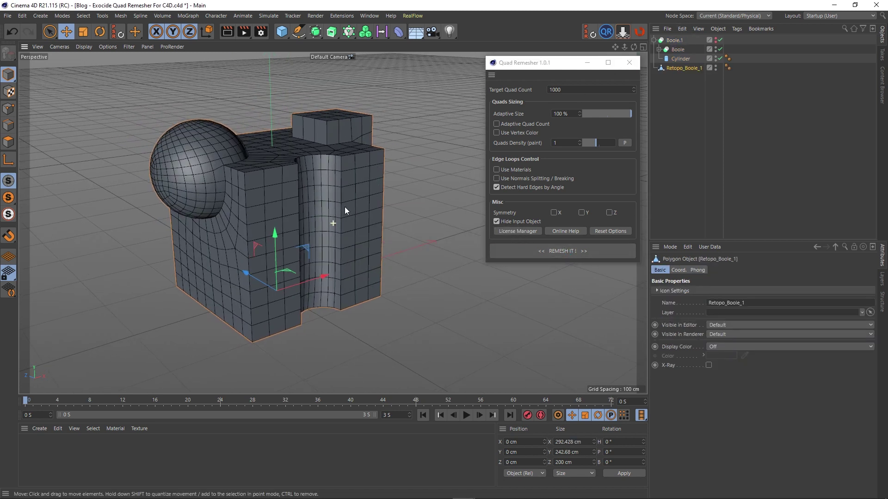
Add a Twist deformer as a child of the remeshed mesh, set its angle to 84°, and inspect the deformation.
left_click(399, 35)
left_click(429, 61)
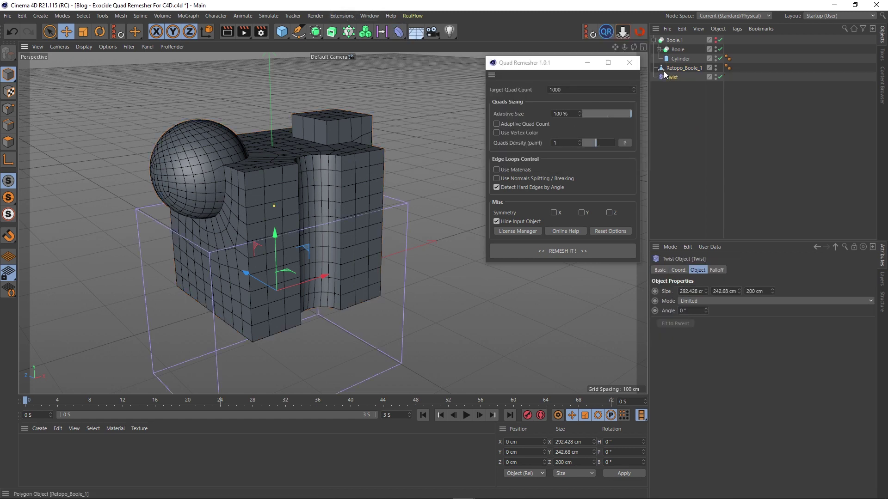
key("ctrl+z")
left_click(399, 34)
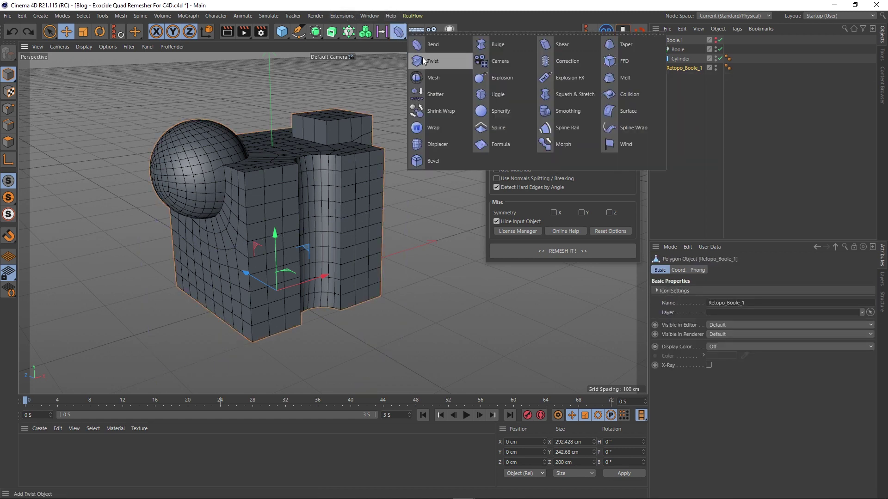
left_click(422, 65, "shift")
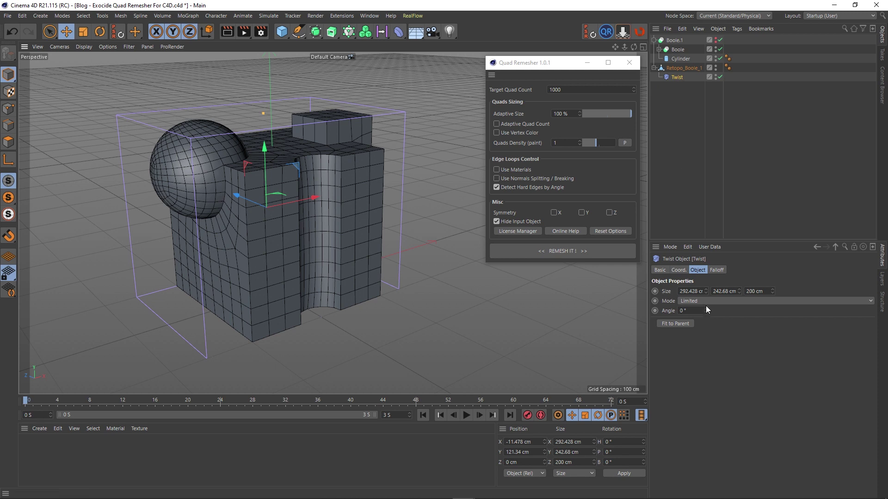
left_click_drag(706, 310, 706, 272)
scroll(257, 288, "up", 3)
left_click_drag(257, 288, 251, 271, "alt")
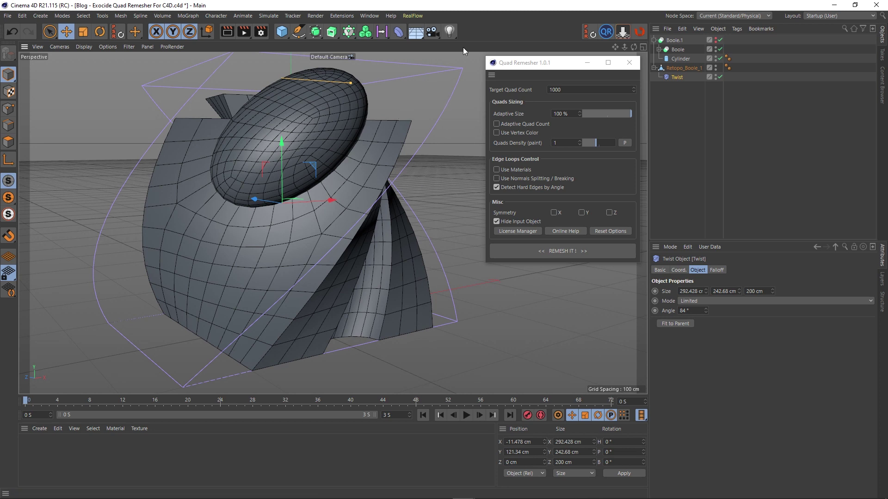
Undo the Twist angle change on the remeshed model.
scroll(229, 232, "down", 4)
left_click_drag(230, 237, 237, 254, "alt")
key("ctrl+z")
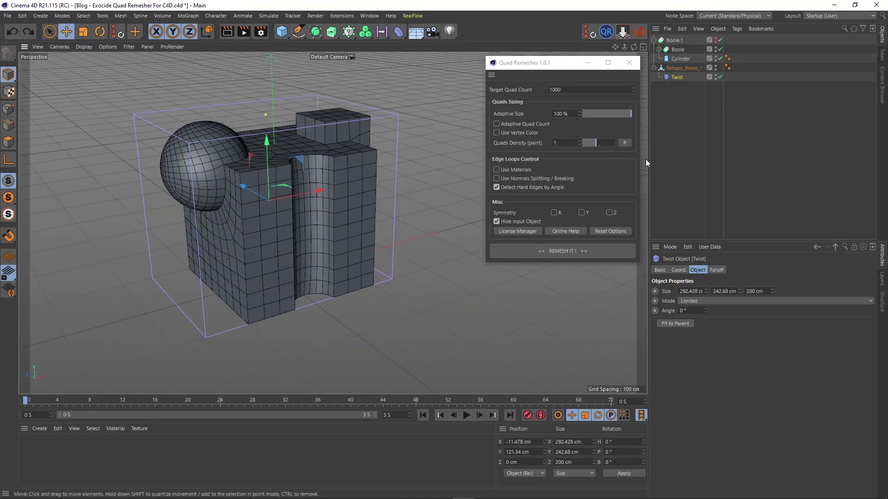
Delete all scene objects and reset the remesher options to a 5000-quad target with Adaptive Quad Count on.
left_click_drag(690, 115, 658, 29)
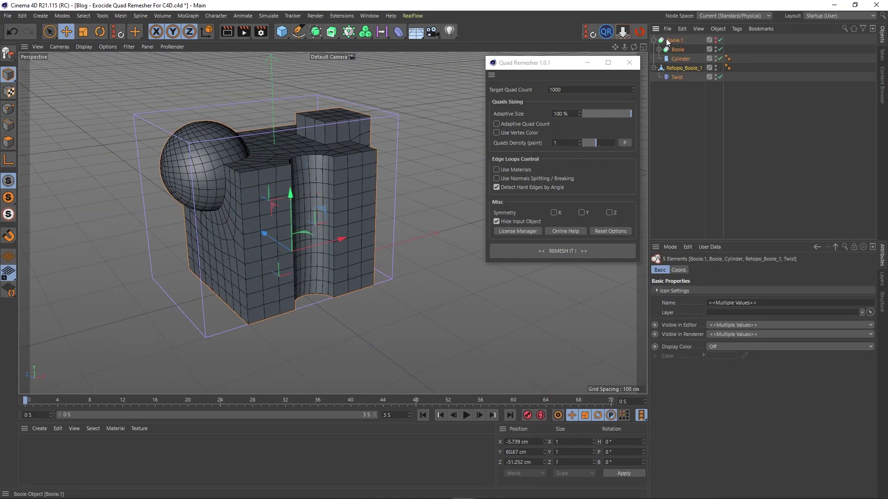
key("Delete")
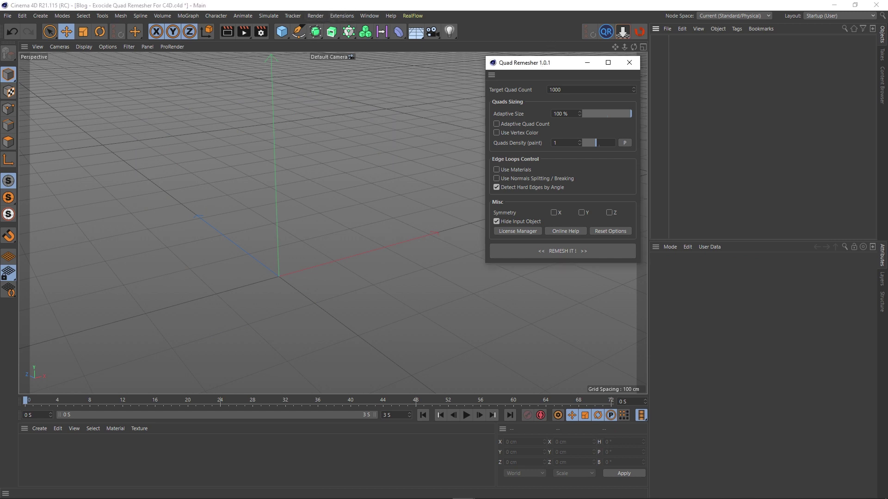
mouse_move(542, 65)
left_mouse_down()
mouse_move(555, 73)
mouse_move(540, 71)
left_mouse_up()
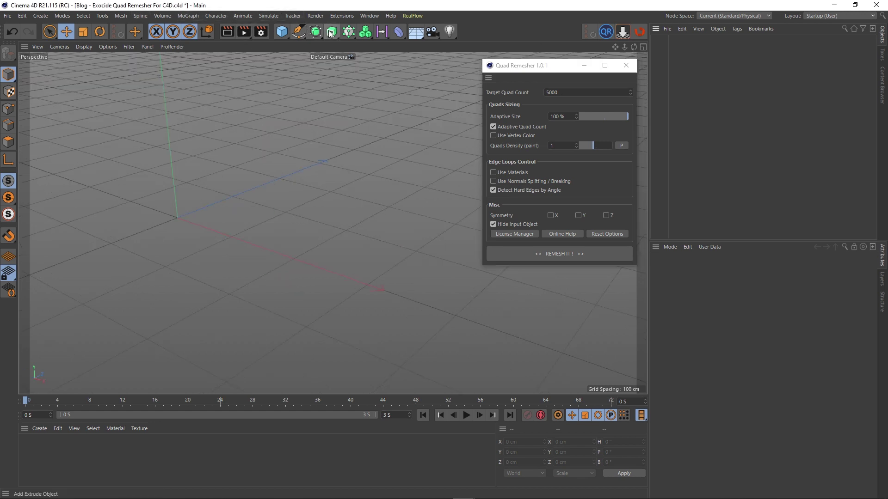
Create a Star spline and an Extrude object, and nest the star inside the Extrude.
left_click(334, 35)
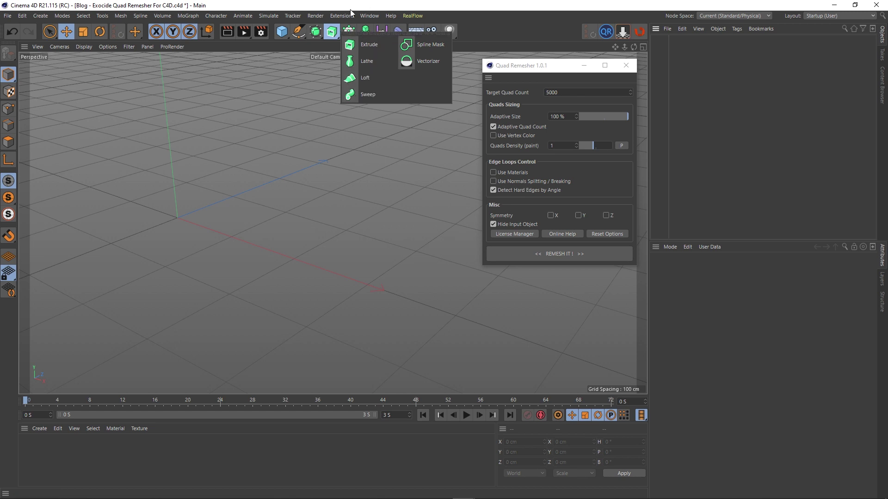
left_click(299, 32)
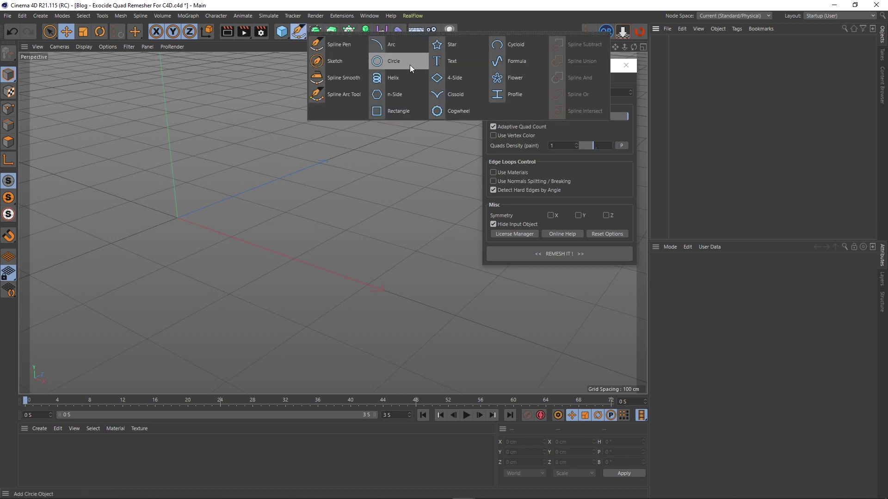
left_click(432, 46)
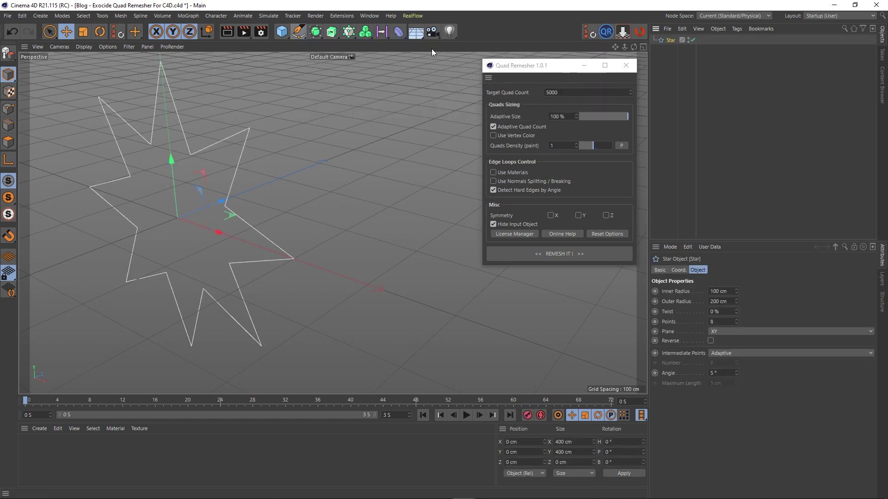
left_click(332, 34)
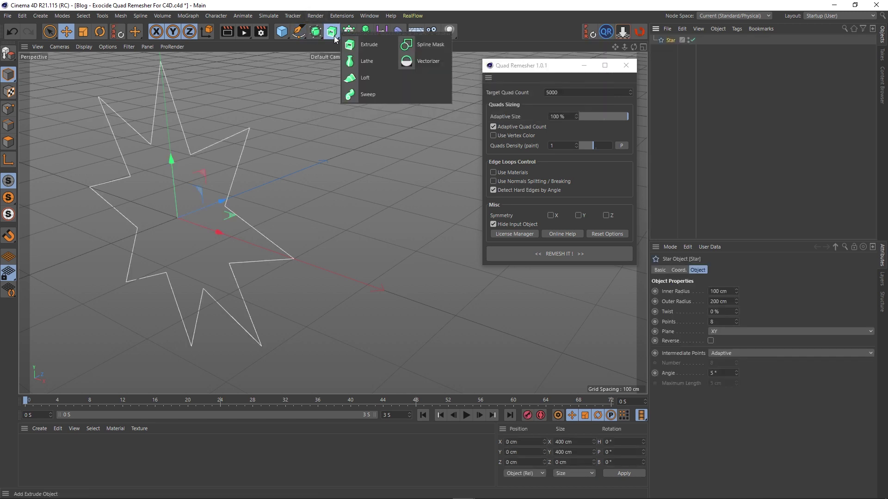
left_click(368, 46)
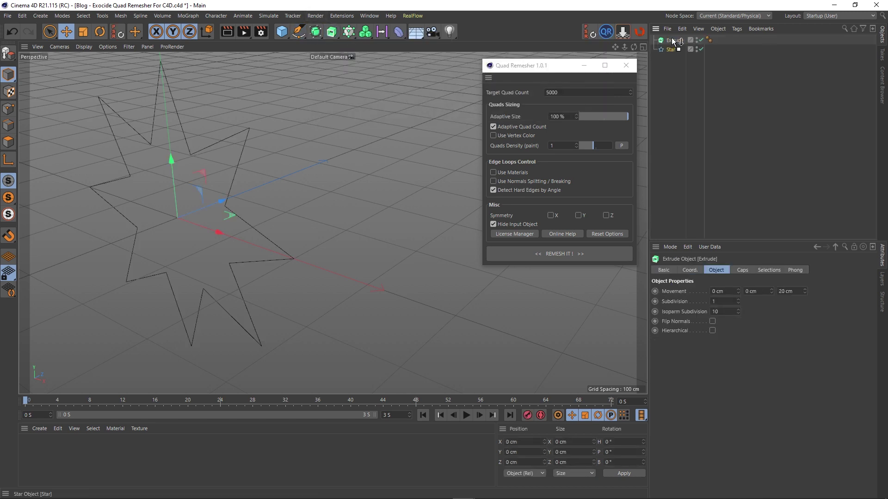
left_click_drag(674, 41, 675, 42)
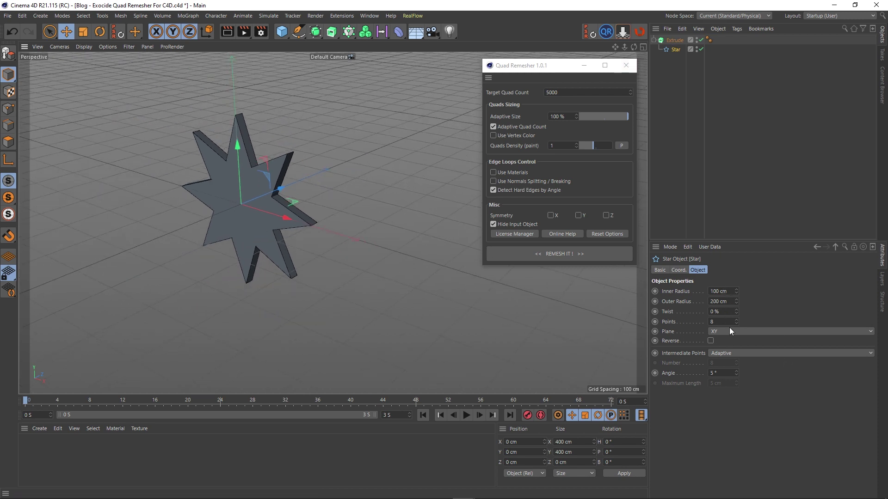
Set the Extrude object's Z movement to 407 cm.
left_click(675, 41)
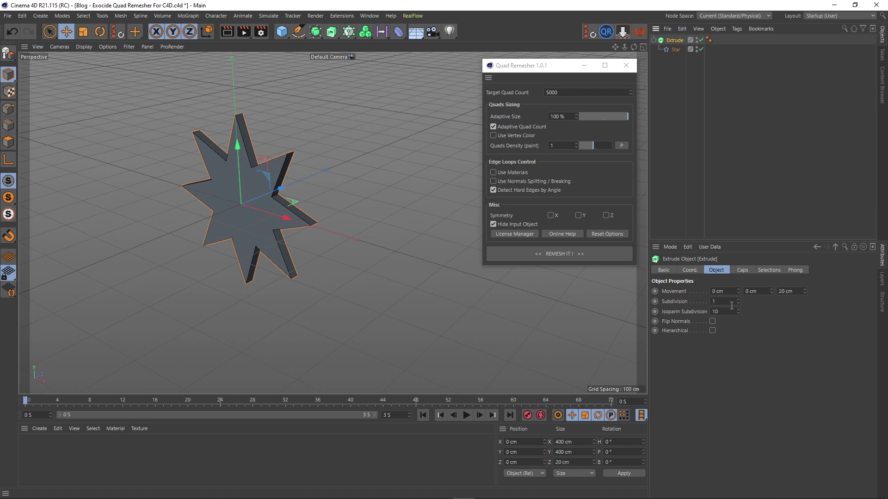
left_click_drag(805, 291, 804, 112)
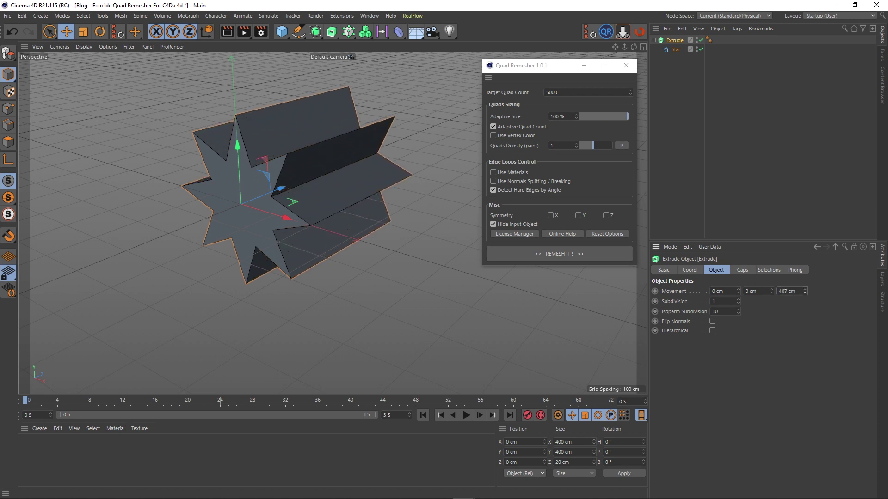
middle_click_drag(354, 158, 355, 171, "alt")
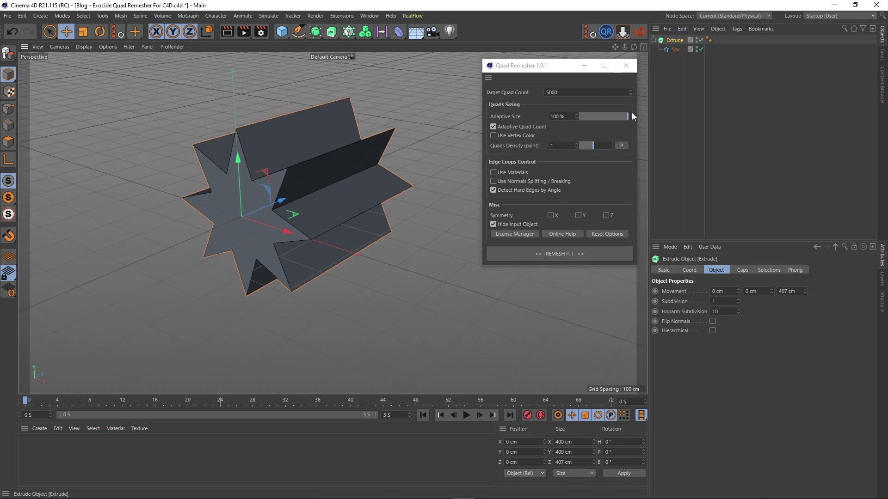
Quad remesh the extruded star with the 5000-quad target and check its edge flow from the front and side.
left_click(552, 253)
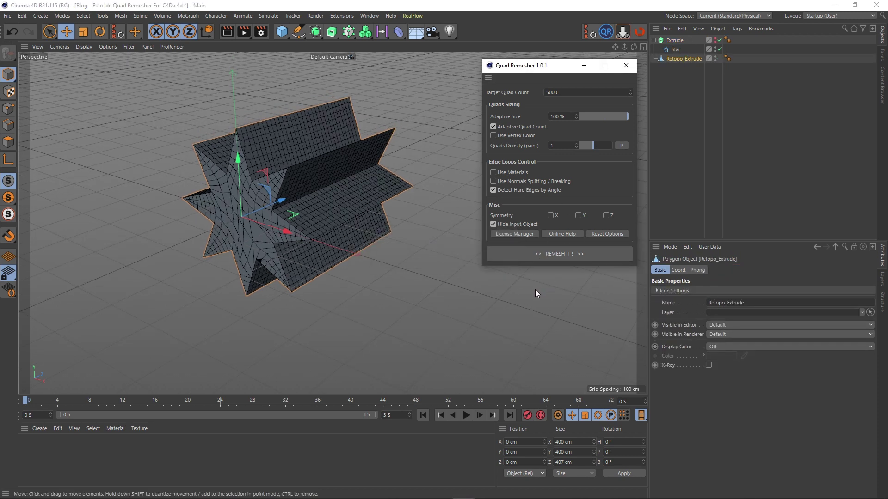
left_click_drag(307, 170, 286, 164, "alt")
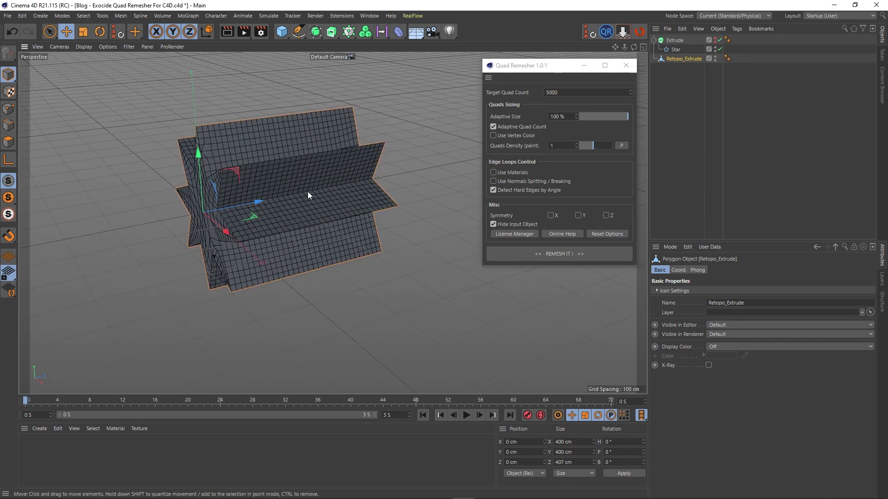
middle_click_drag(308, 191, 282, 200, "alt")
left_click_drag(282, 200, 368, 209, "alt")
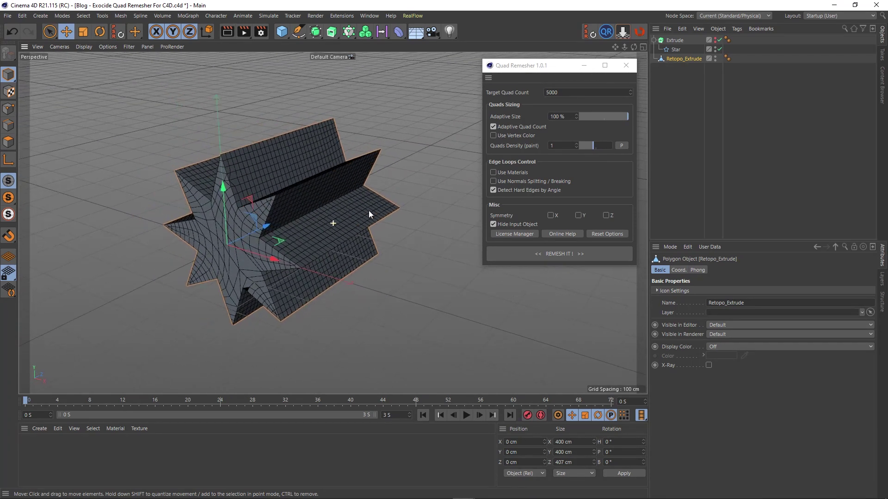
Delete the Extrude, its star and the remeshed copy, and add a Loft object.
left_click_drag(696, 98, 674, 40)
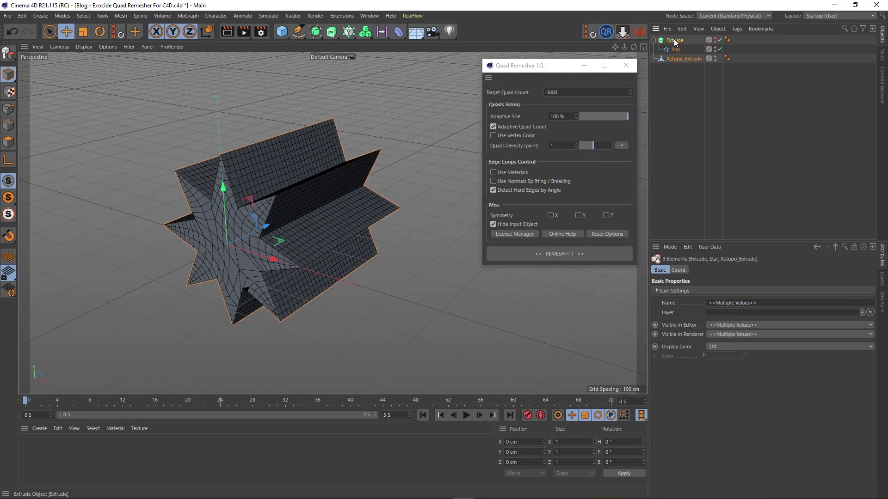
key("Delete")
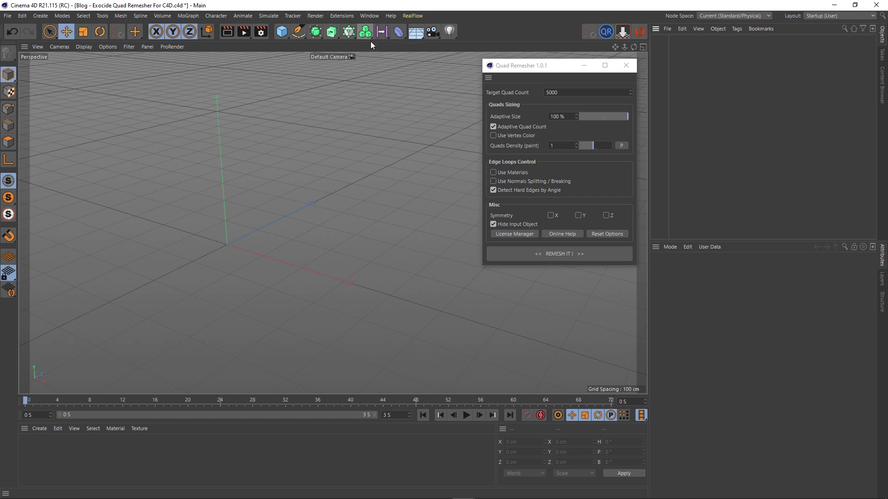
left_click(332, 34)
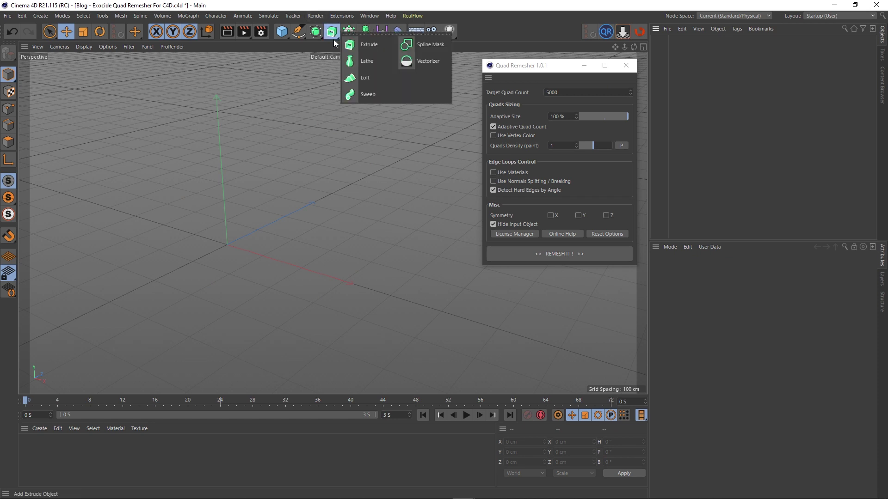
left_click(366, 78)
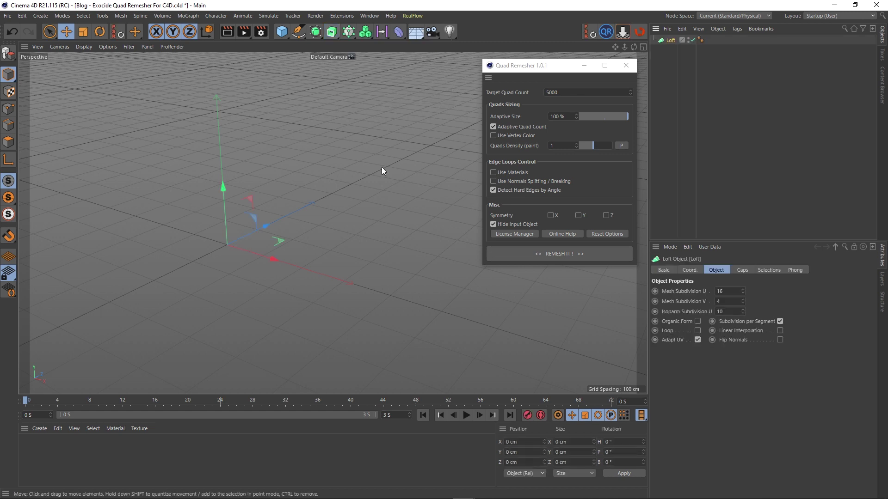
Create a Circle spline and nest it inside the Loft object.
left_click(298, 32)
left_click(394, 65)
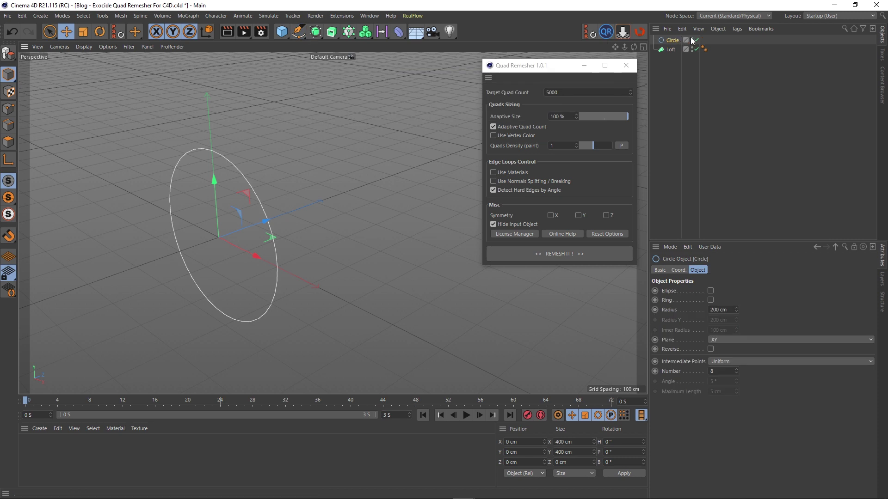
left_click_drag(674, 45, 672, 49)
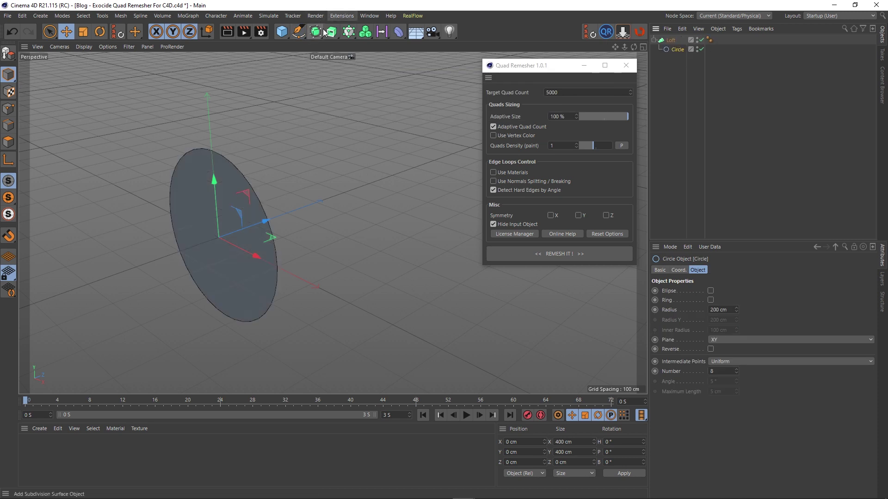
Add a Star spline to the Loft above the circle and move it about 377 cm along Z.
left_click(298, 33)
left_click(436, 50)
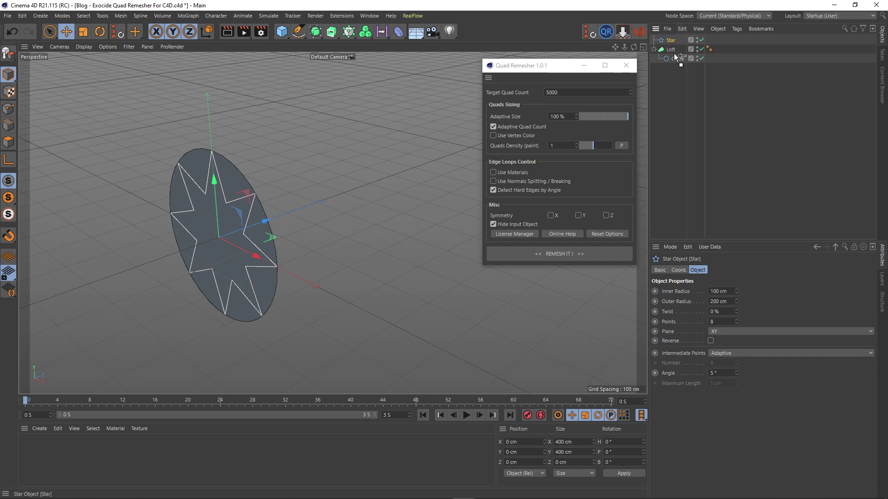
left_click_drag(678, 56, 677, 55)
left_click_drag(261, 222, 367, 179)
middle_click_drag(303, 207, 241, 215, "alt")
mouse_move(240, 216)
left_mouse_down("alt")
mouse_move(186, 204)
mouse_move(251, 212)
left_mouse_up("alt")
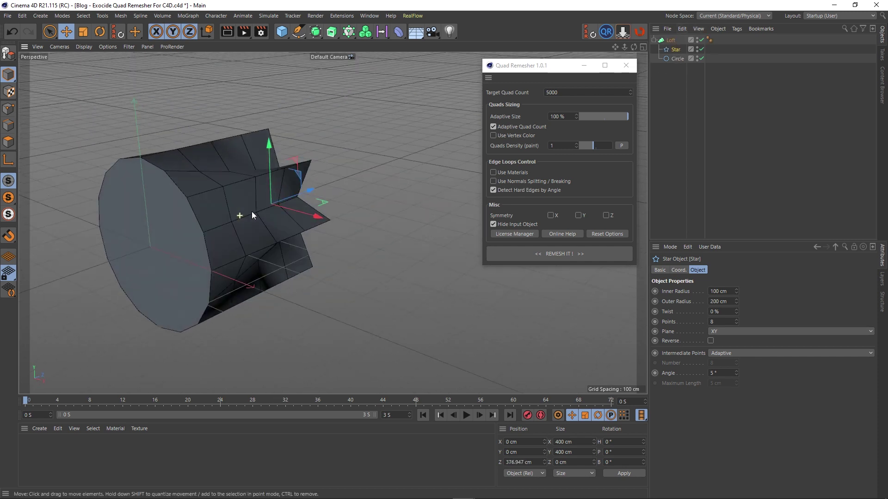
Add a Flower spline and nest it inside the Loft below the circle.
left_click(299, 31)
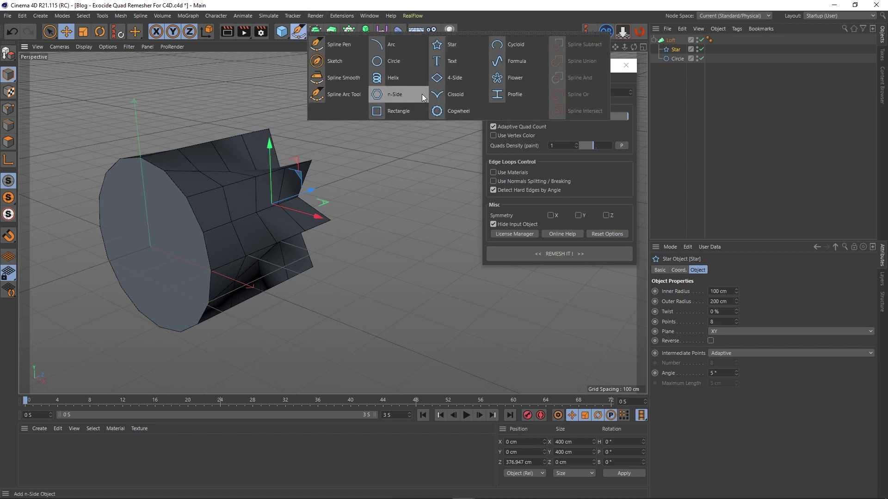
left_click(503, 78)
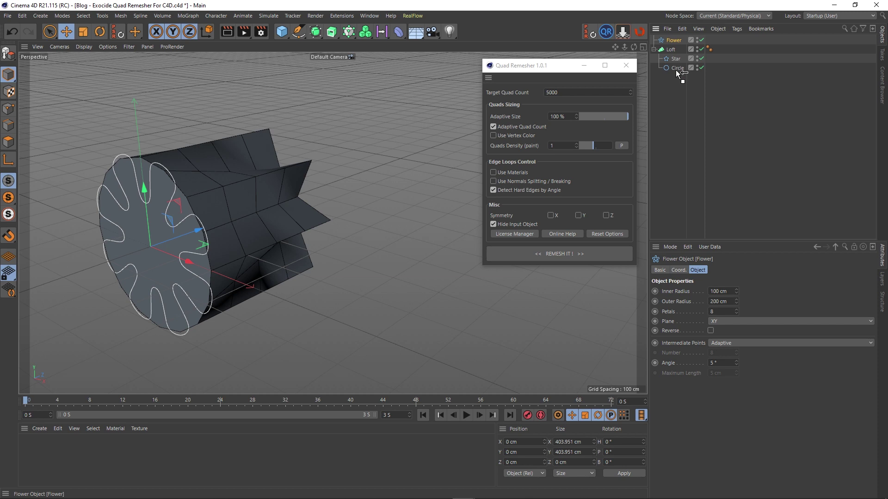
left_click_drag(676, 71, 676, 72)
Try moving the Flower spline about 988 cm along Z, and undo the move.
left_click_drag(195, 232, 429, 155)
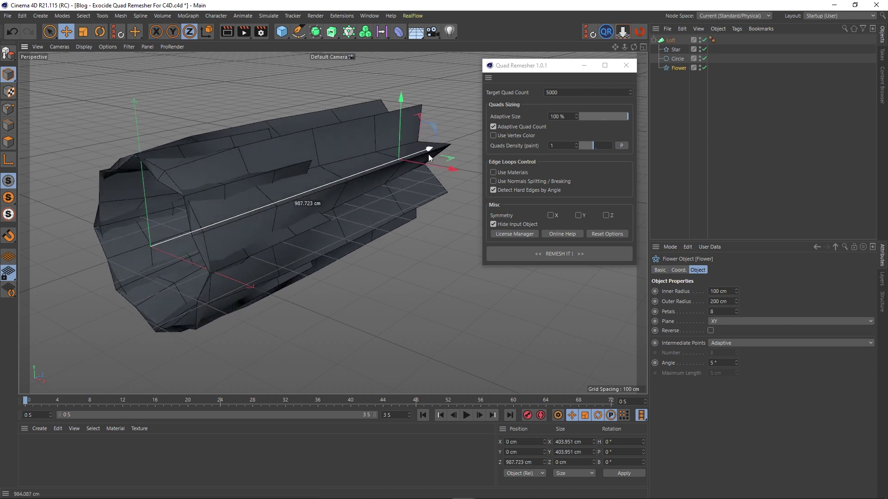
left_click_drag(337, 208, 307, 213, "alt")
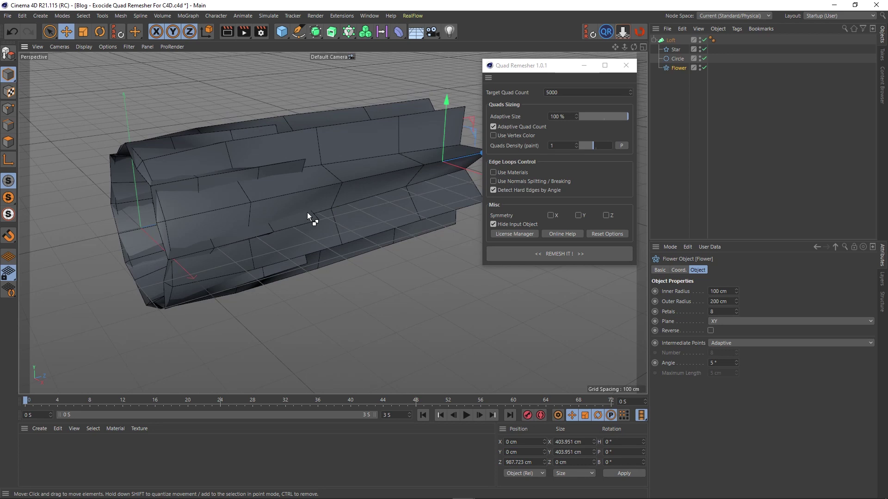
key("ctrl+z")
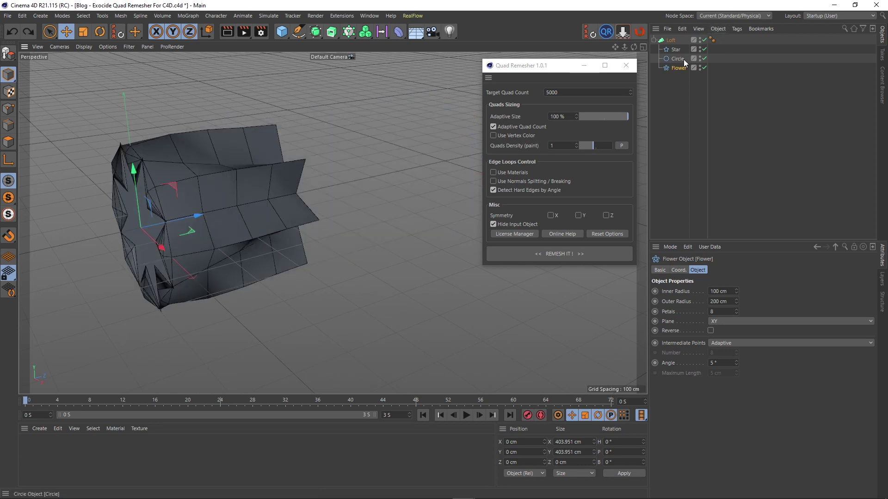
Move the Flower spline to about -474 cm along Z, on the opposite side of the circle from the star.
left_click_drag(187, 220, 83, 243)
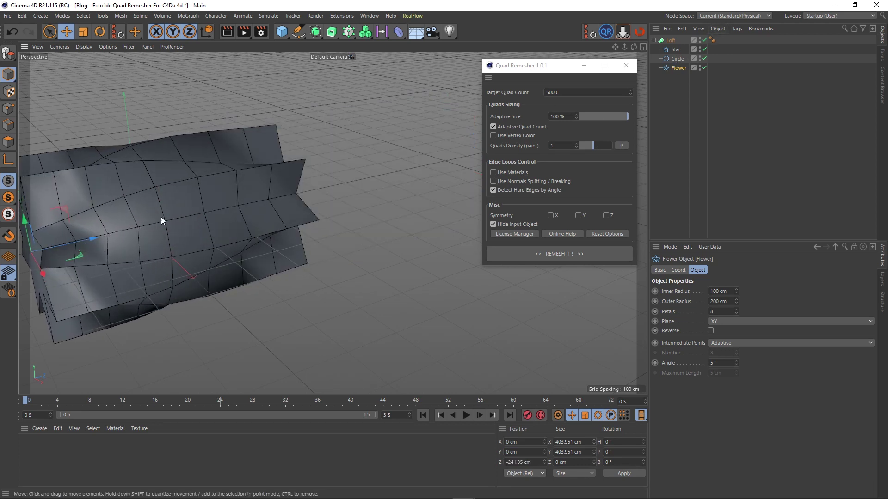
middle_click_drag(161, 218, 321, 175, "alt")
right_click_drag(322, 174, 308, 190, "alt")
left_click_drag(266, 194, 201, 225)
scroll(253, 172, "down", 3)
left_click_drag(251, 182, 271, 179, "alt")
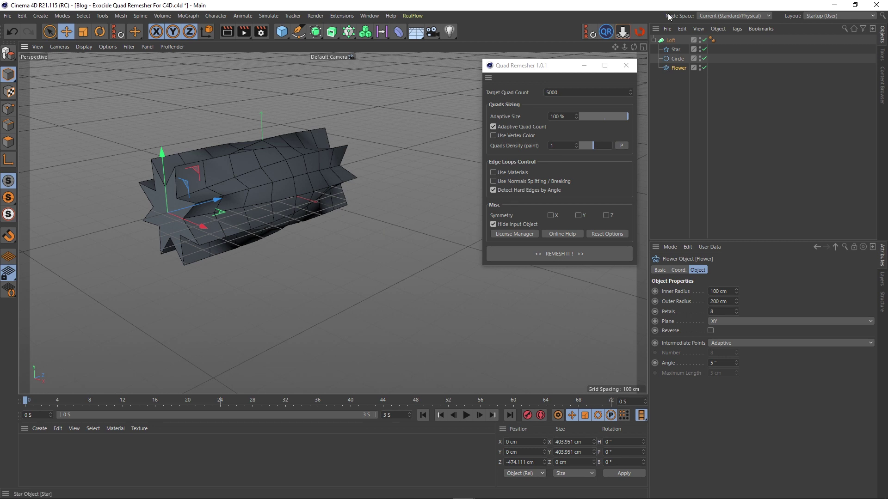
Quad remesh the Loft with the 5000-quad target and check the edge flow along its front and side.
left_click(670, 41)
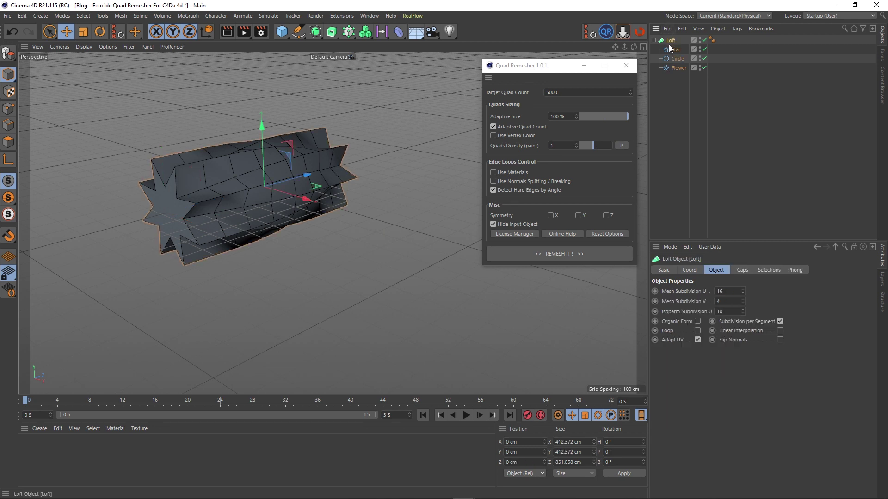
left_click(549, 255)
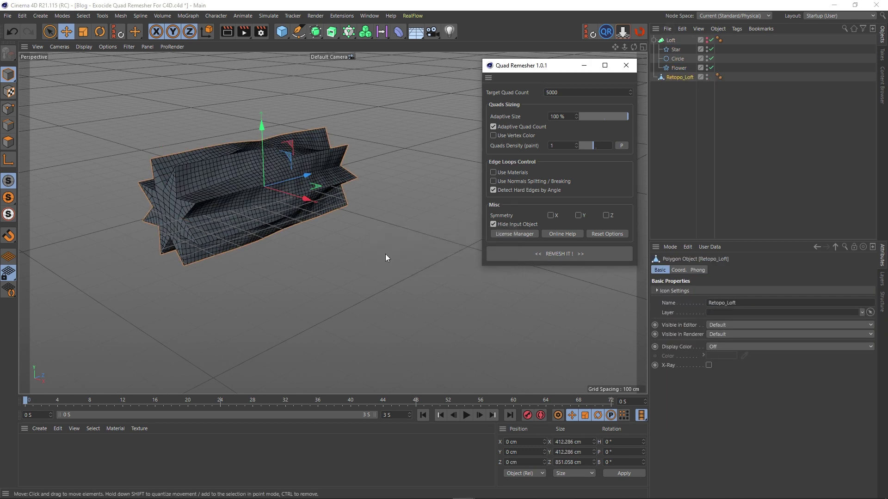
right_click_drag(206, 166, 256, 173, "alt")
left_click_drag(323, 179, 343, 184, "alt")
mouse_move(325, 186)
left_mouse_down("alt")
mouse_move(330, 159)
mouse_move(319, 187)
mouse_move(334, 199)
left_mouse_up("alt")
left_click_drag(196, 221, 261, 214, "alt")
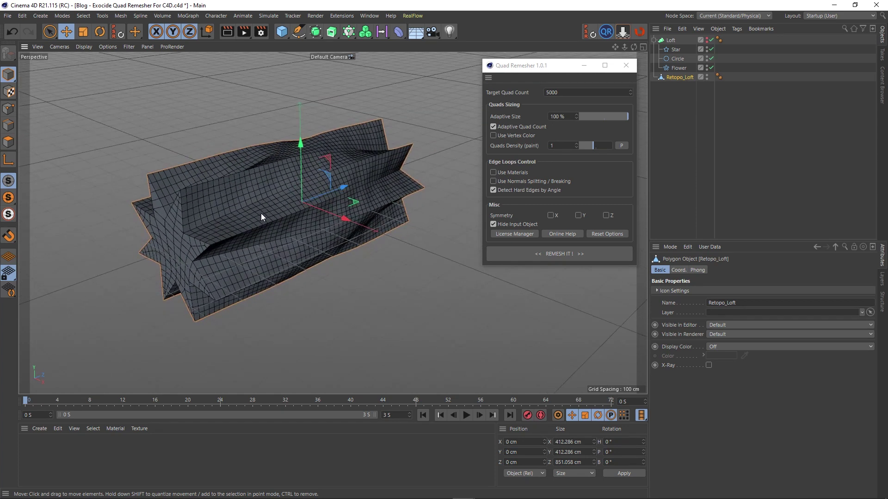
Delete the Loft, its splines and the remeshed copy.
left_click_drag(700, 101, 657, 32)
key("Delete")
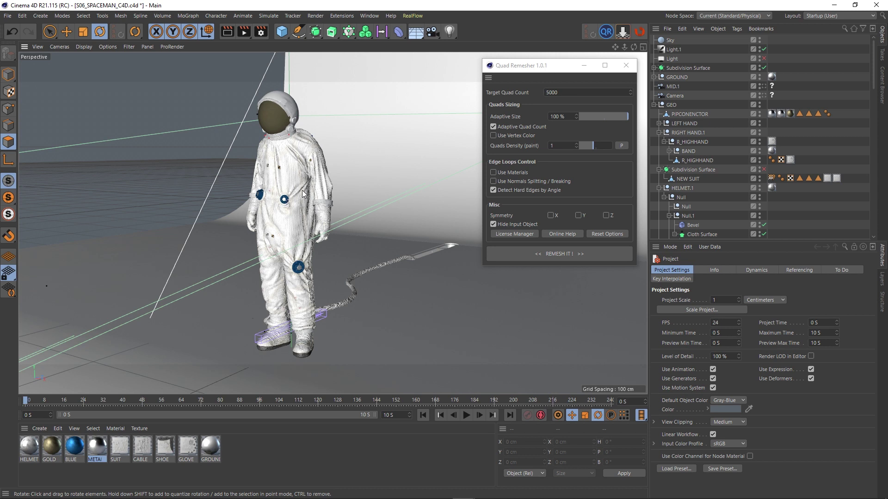
Show the polygon edges over the shaded spaceman and inspect the mesh on the suit's torso.
key("n")
key("b")
scroll(294, 172, "up", 6)
scroll(287, 209, "up", 2)
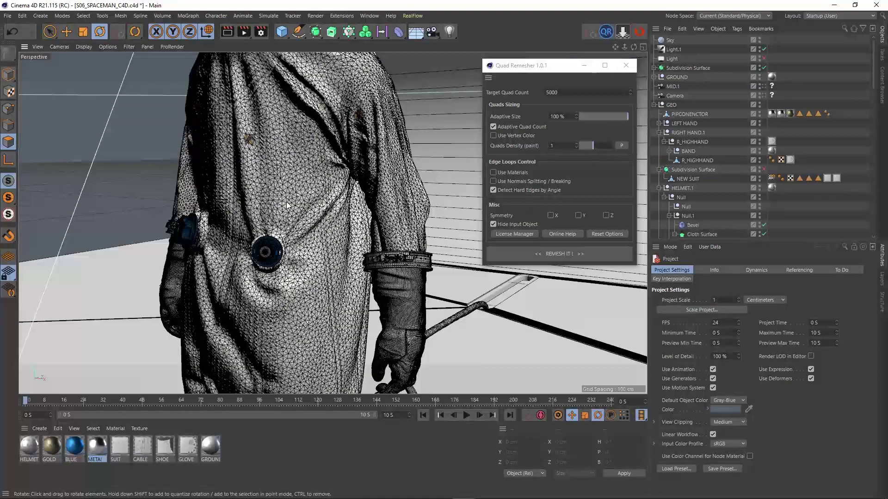
Copy the NEW SUIT object from the spaceman scene into a new project, declining to change its texture paths to absolute.
left_click(295, 197)
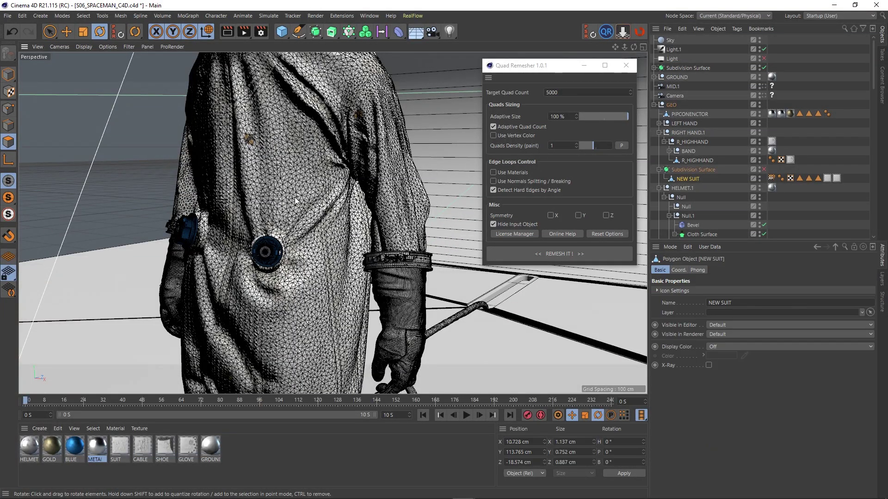
left_click(8, 74)
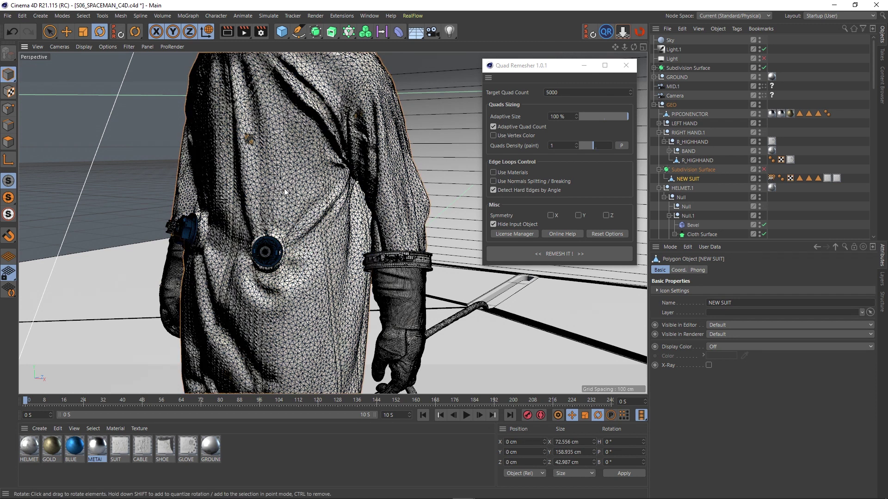
left_click(373, 17)
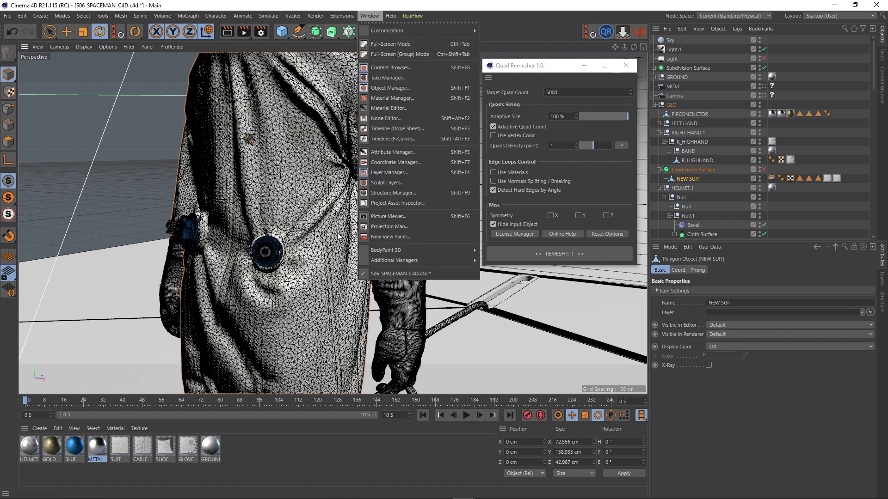
left_click(161, 3)
left_click(7, 16)
left_click(22, 31)
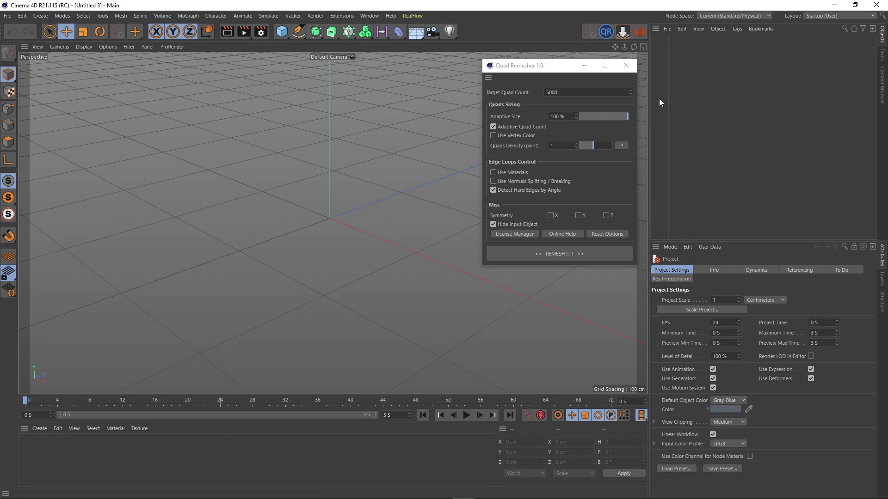
key("ctrl+v")
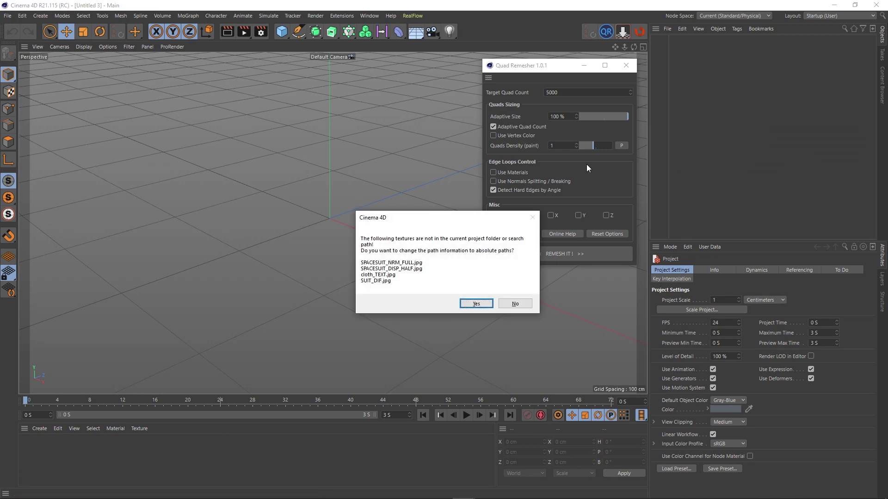
left_click(514, 305)
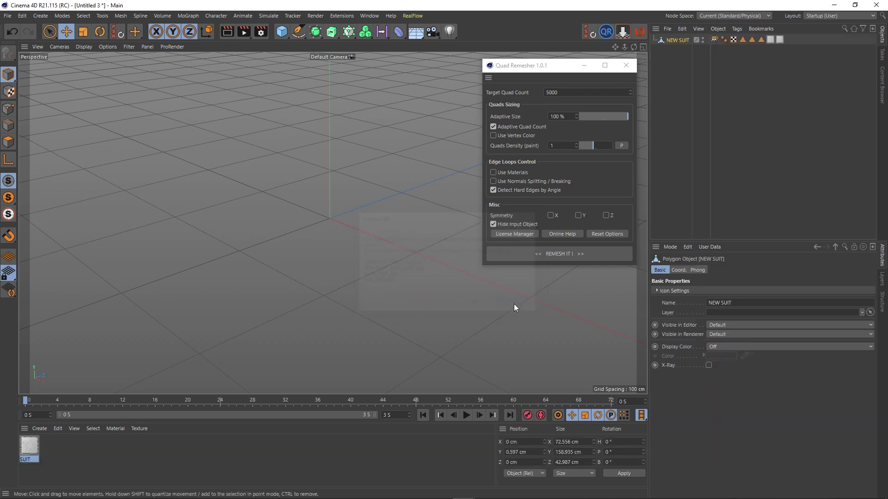
Delete the SUIT material and the suit's polygon selection tags, texture tags and first tag.
left_click(34, 449)
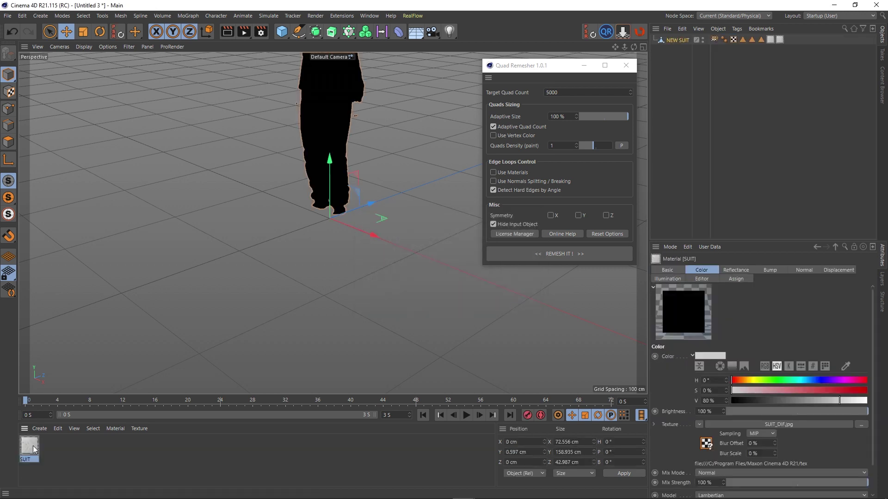
key("Delete")
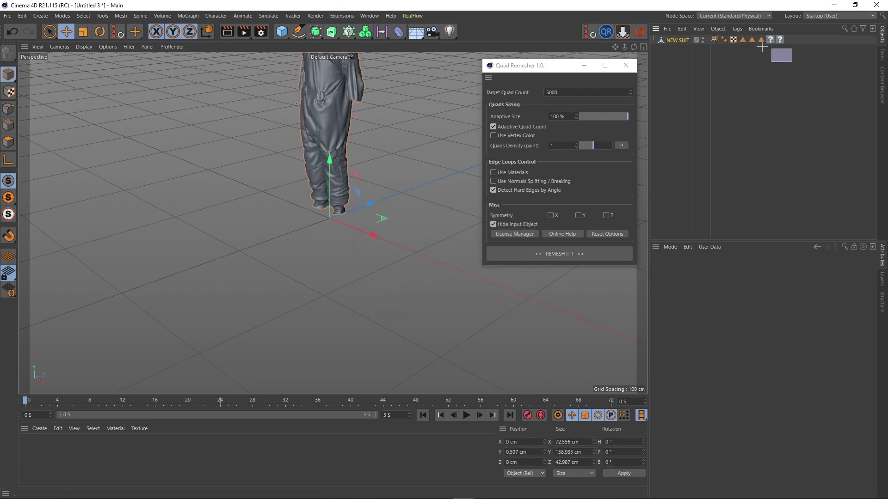
left_click_drag(762, 46, 742, 41)
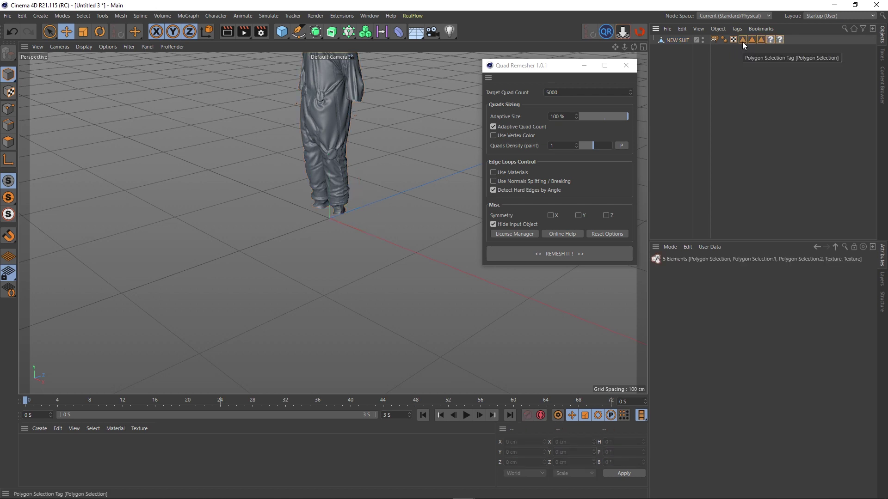
key("Delete")
left_click(713, 39)
key("Delete")
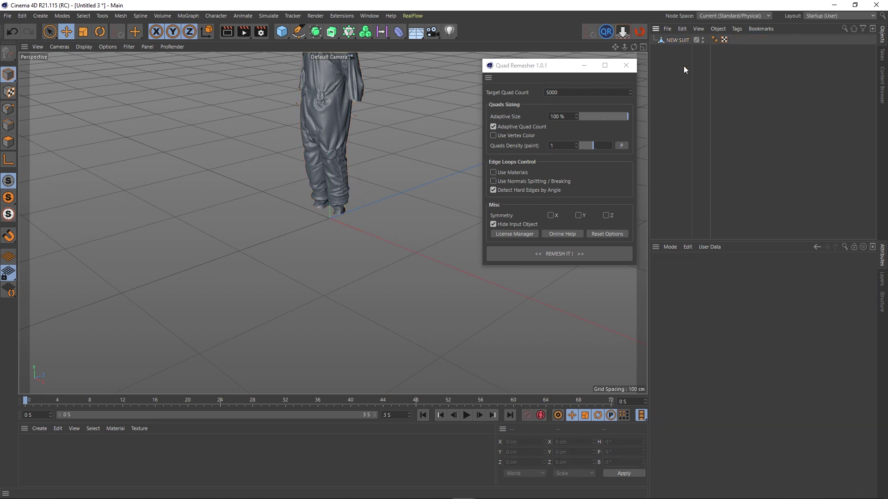
Frame the whole suit in the new project and close S06_SPACEMAN_C4D.c4d without saving its changes.
scroll(334, 125, "down", 4)
middle_click_drag(331, 122, 324, 166, "alt")
scroll(319, 163, "up", 4)
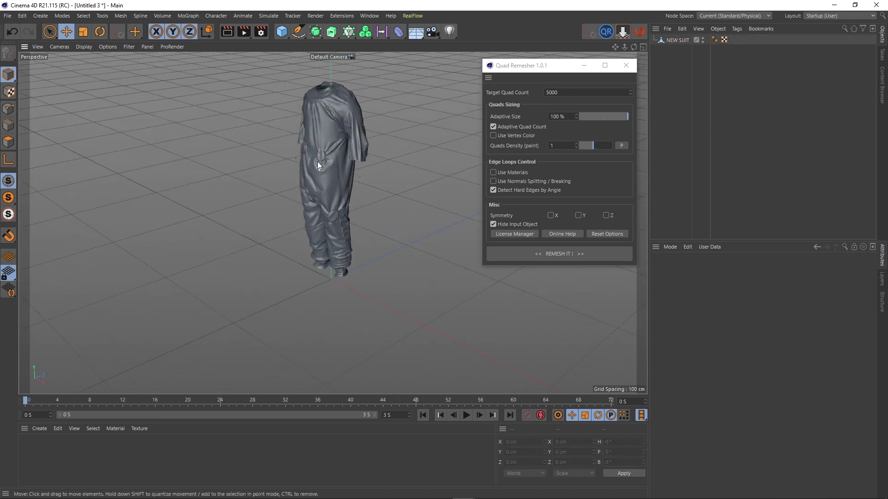
scroll(318, 162, "up", 3)
left_click_drag(322, 164, 309, 176, "alt")
left_click(369, 15)
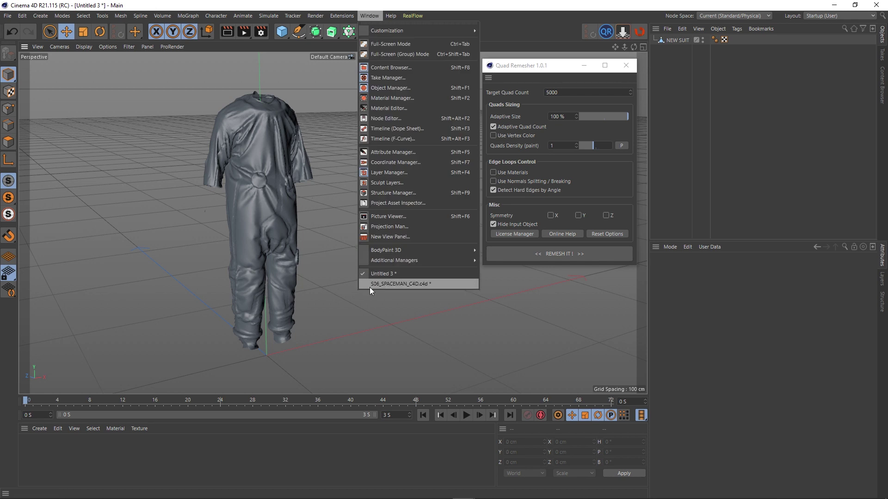
left_click(378, 284)
left_click(6, 18)
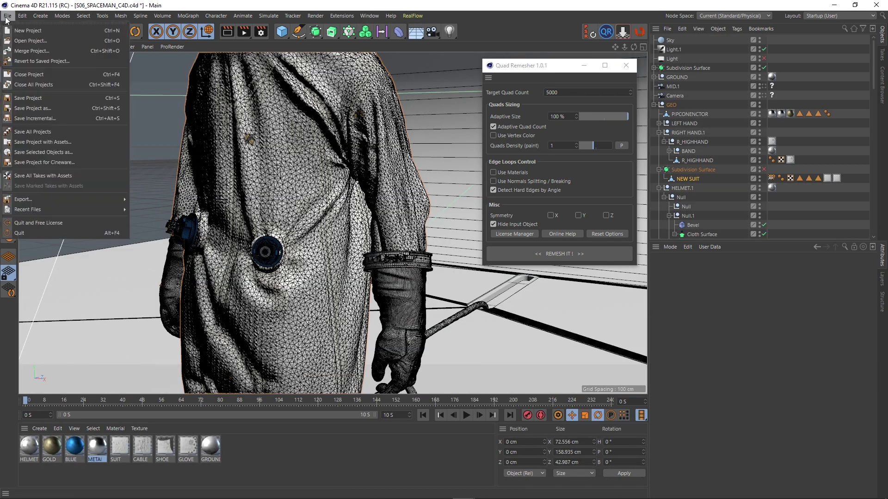
left_click(31, 75)
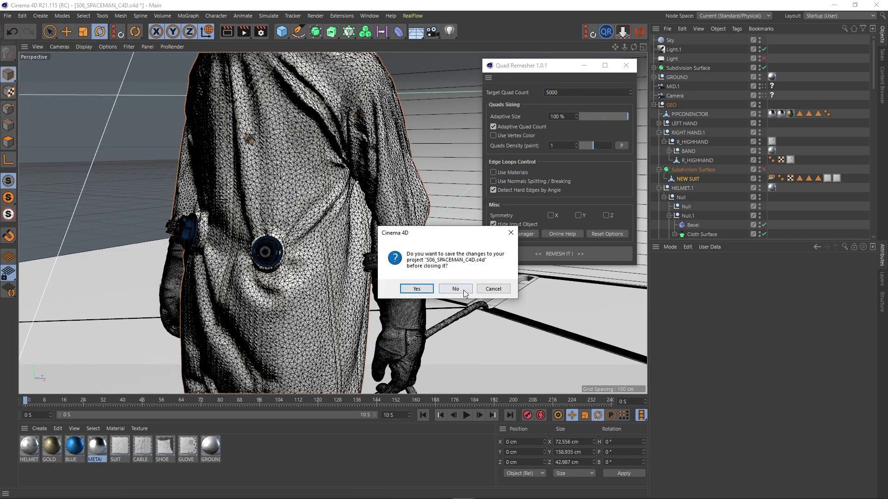
left_click(455, 289)
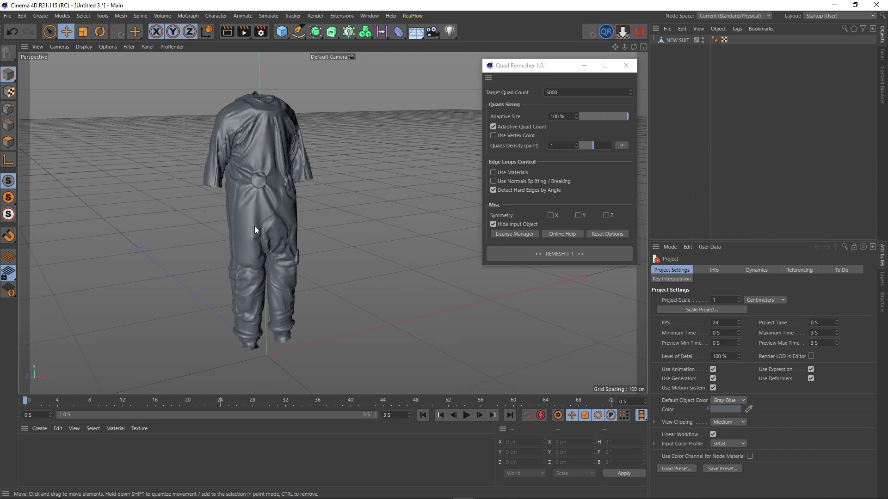
Show the polygon edges over the shaded suit in the new project.
scroll(254, 226, "up", 2)
key("n")
key("b")
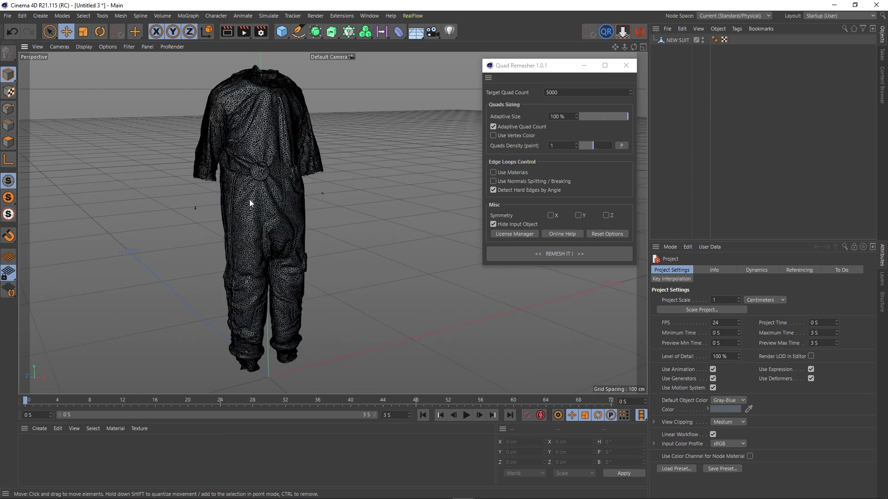
Examine the suit's mesh topology close up around the sleeve, armpit and waist folds, and across the whole garment.
scroll(249, 199, "up", 5)
mouse_move(272, 191)
left_mouse_down("alt")
mouse_move(289, 181)
mouse_move(243, 185)
mouse_move(229, 145)
mouse_move(332, 209)
mouse_move(314, 219)
mouse_move(259, 181)
mouse_move(252, 190)
mouse_move(237, 181)
left_mouse_up("alt")
middle_click_drag(234, 173, 265, 240, "alt")
left_click_drag(265, 240, 262, 210, "alt")
scroll(237, 170, "up", 8)
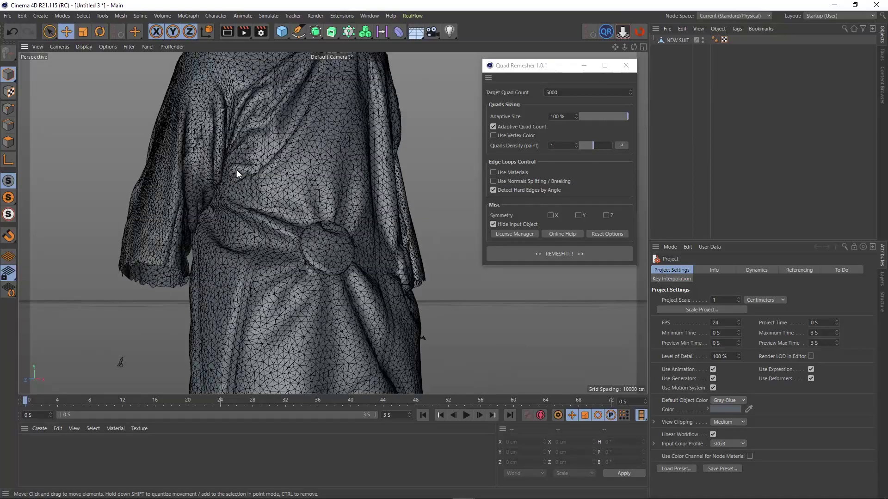
left_click_drag(232, 170, 218, 156, "alt")
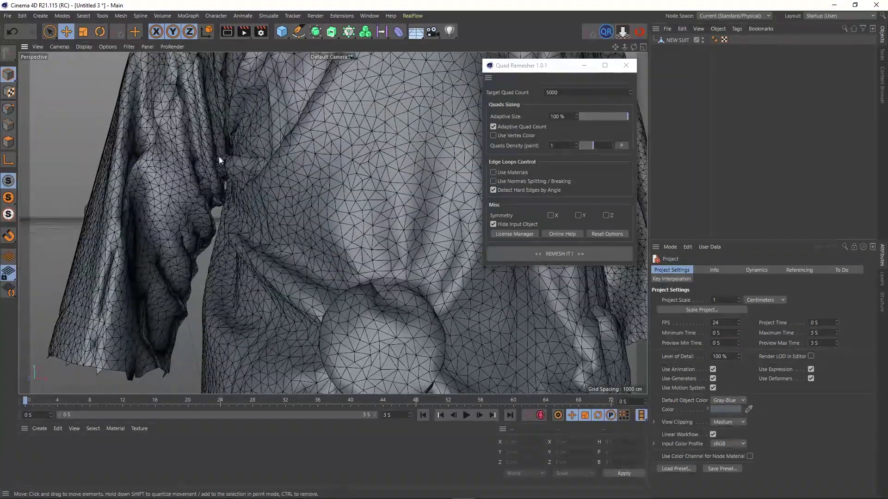
scroll(220, 159, "up", 8)
left_click_drag(266, 190, 208, 114, "alt")
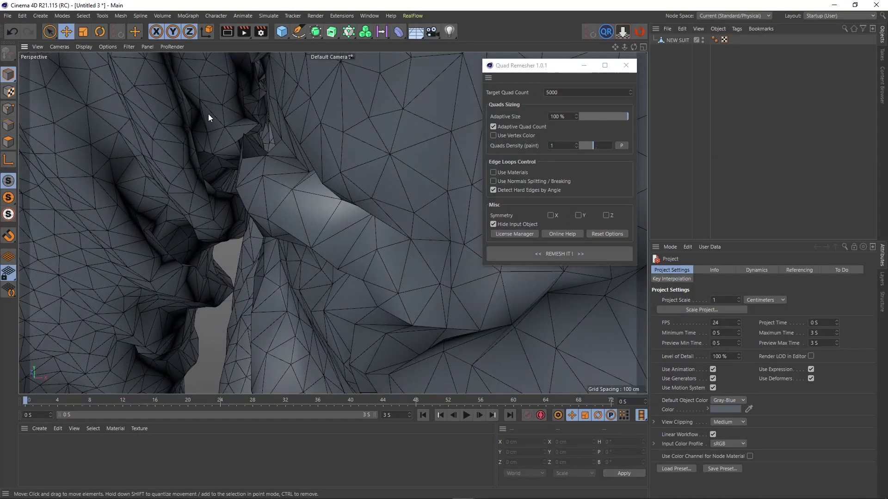
scroll(244, 127, "down", 10)
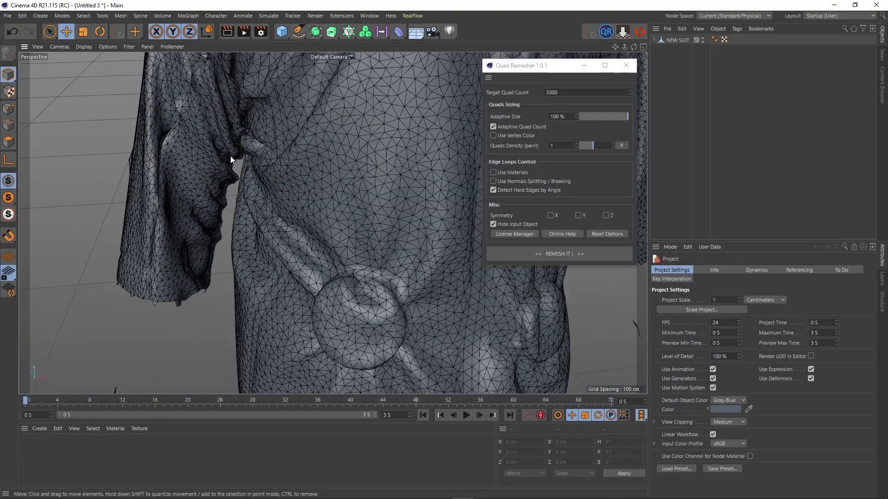
left_click_drag(373, 211, 355, 190, "alt")
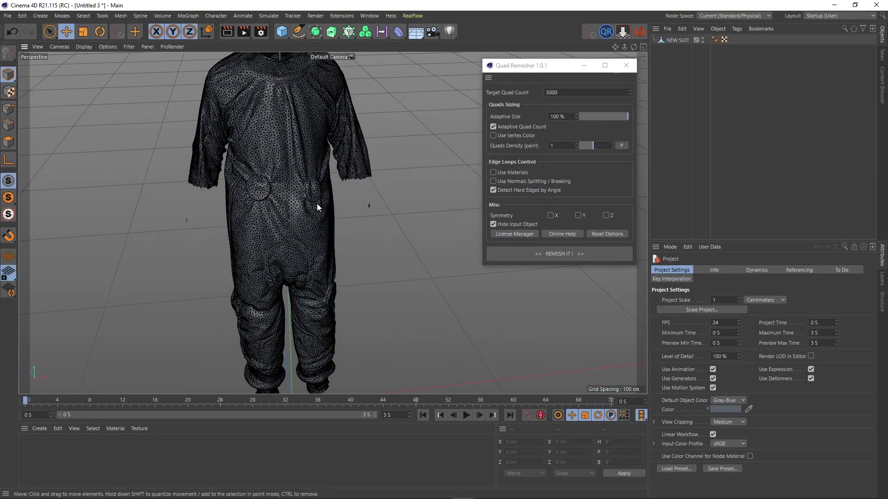
scroll(313, 210, "down", 5)
left_click_drag(303, 218, 292, 198, "alt")
scroll(302, 210, "up", 2)
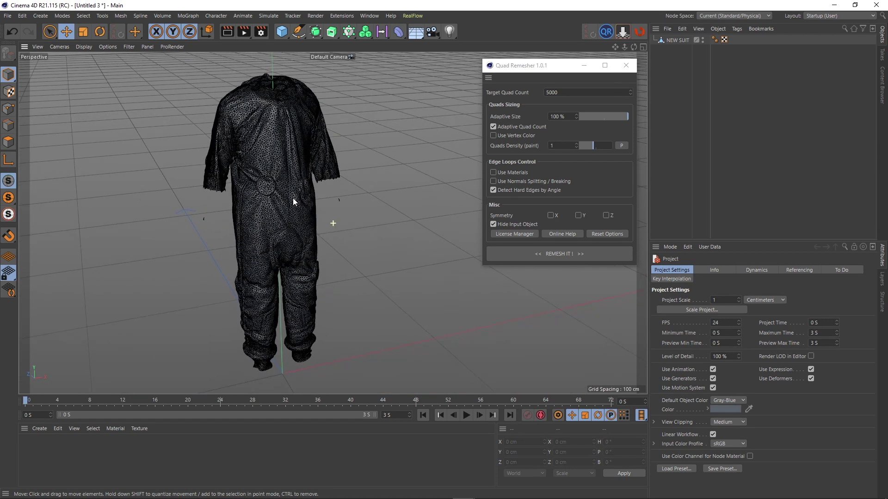
middle_click_drag(292, 198, 283, 201, "alt")
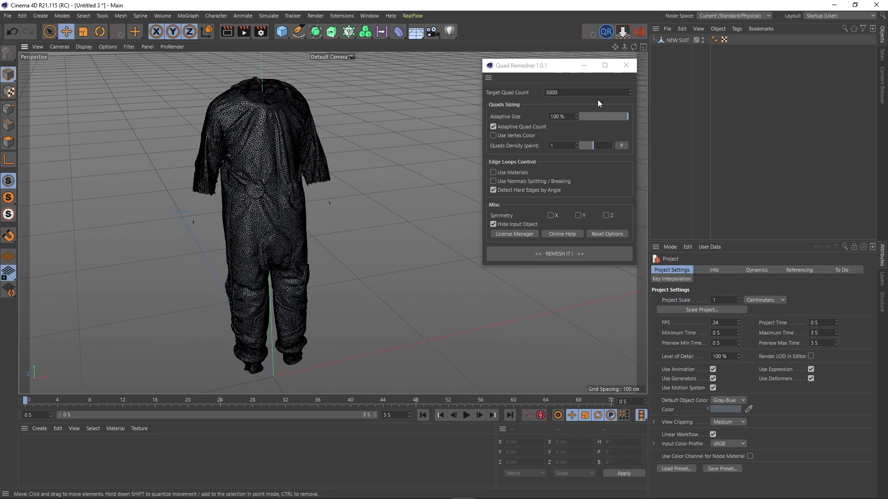
Reset the Quad Remesher options and remesh NEW SUIT with a target quad count of 5000.
left_click(603, 234)
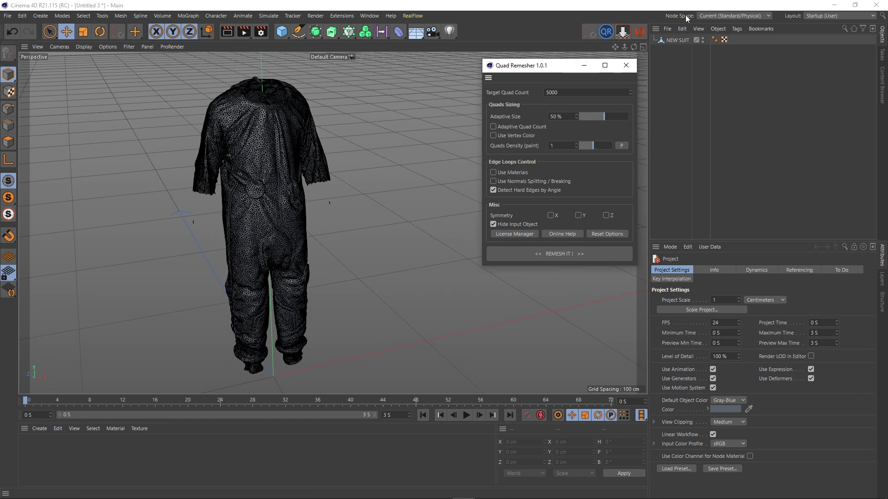
left_click(674, 40)
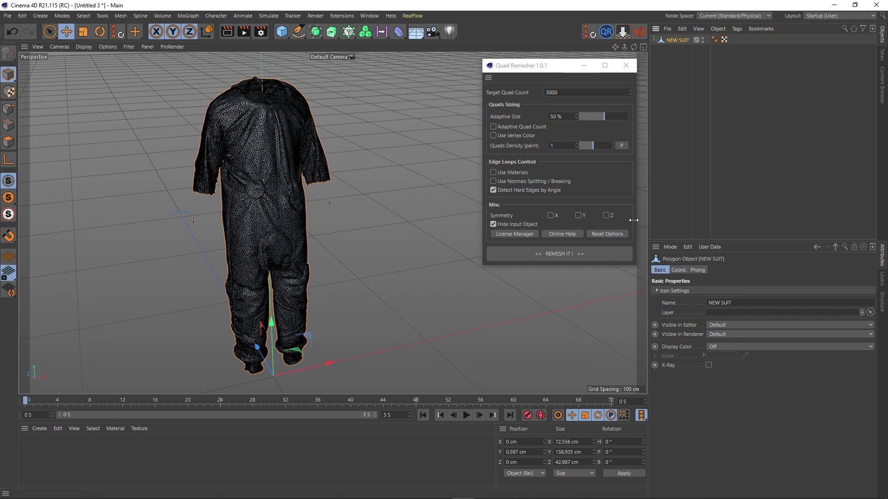
left_click(551, 254)
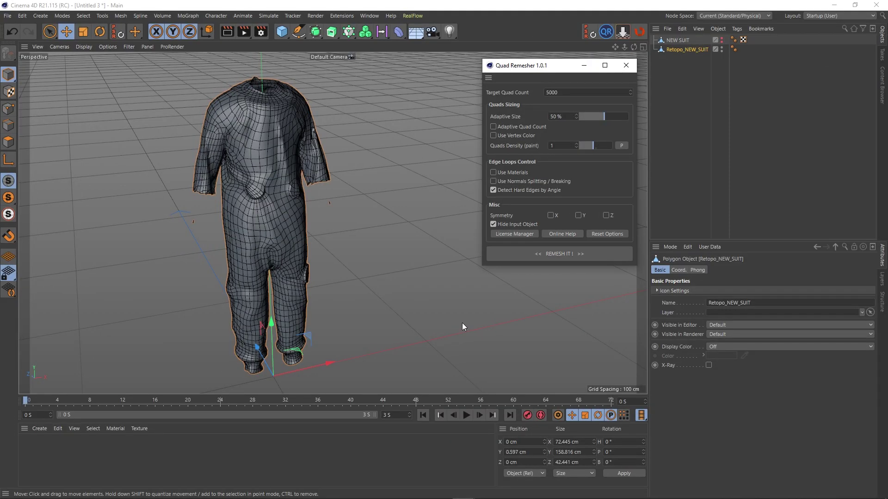
Examine the remeshed suit's quad flow around the legs, the torso and the folds on the back.
scroll(282, 239, "up", 3)
scroll(303, 255, "up", 3)
left_click_drag(304, 255, 174, 230, "alt")
middle_click_drag(331, 222, 249, 265, "alt")
left_click_drag(287, 241, 137, 244, "alt")
scroll(317, 206, "down", 5)
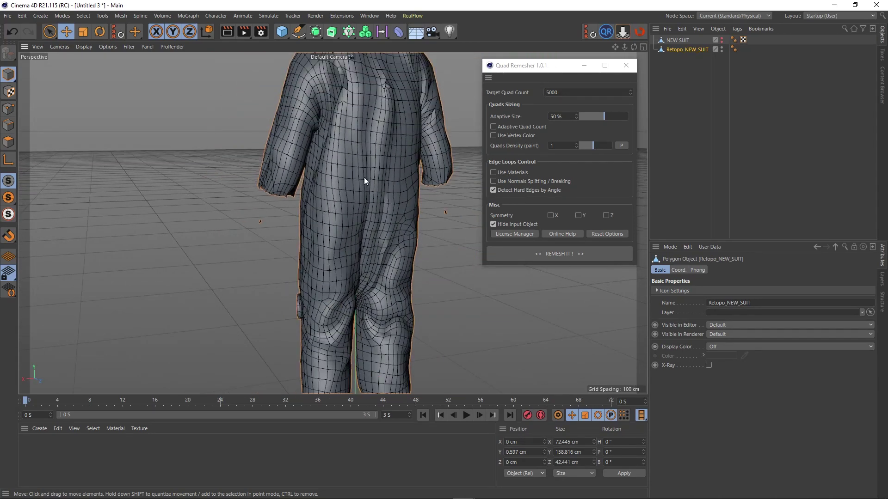
middle_click_drag(364, 177, 332, 246, "alt")
mouse_move(354, 190)
left_mouse_down("alt")
mouse_move(312, 207)
mouse_move(360, 210)
left_mouse_up("alt")
scroll(354, 170, "up", 8)
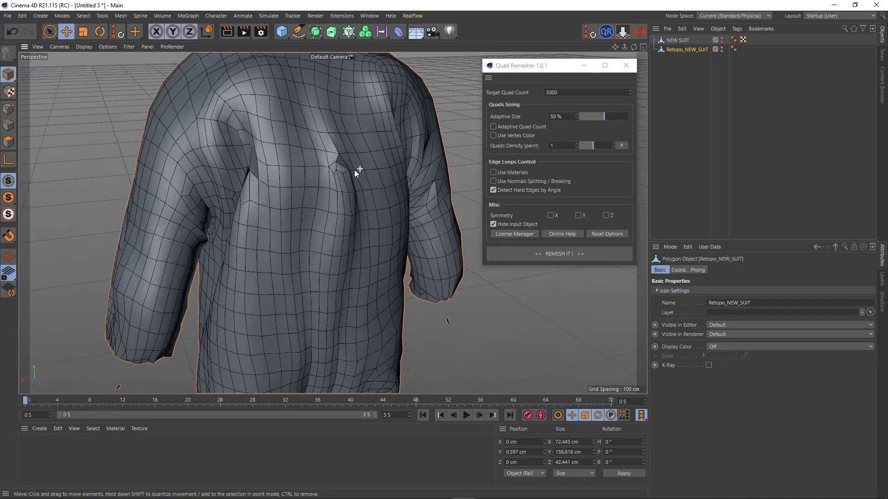
mouse_move(341, 166)
left_mouse_down("alt")
mouse_move(229, 162)
mouse_move(364, 163)
mouse_move(222, 167)
mouse_move(314, 163)
mouse_move(323, 174)
mouse_move(283, 254)
mouse_move(198, 238)
mouse_move(272, 184)
mouse_move(314, 181)
mouse_move(295, 178)
left_mouse_up("alt")
Compare the original and remeshed suit at the back and armpit folds by undoing and redoing the remesh.
key("ctrl+z")
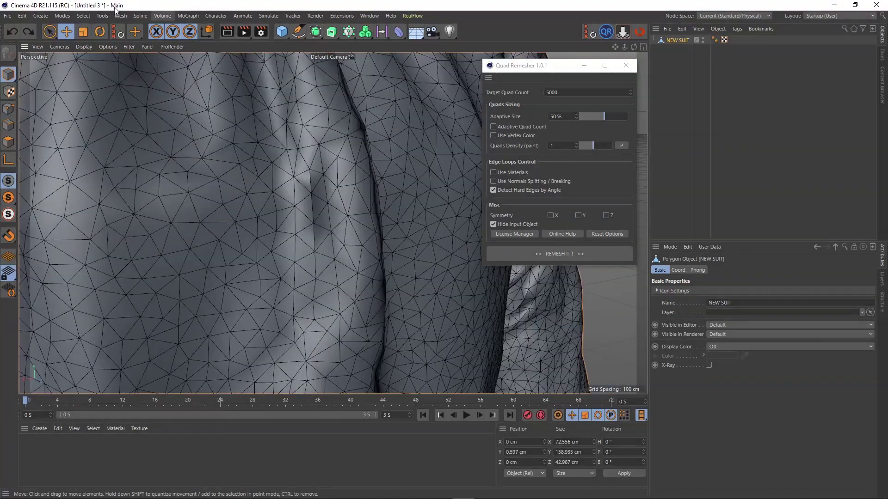
left_click(27, 29)
left_click_drag(291, 272, 292, 223, "alt")
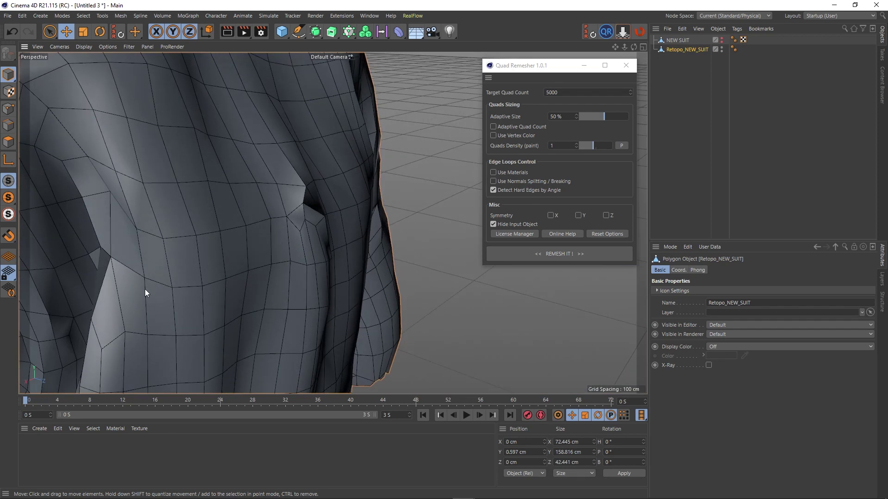
left_click_drag(145, 290, 272, 222, "alt")
left_click(13, 31)
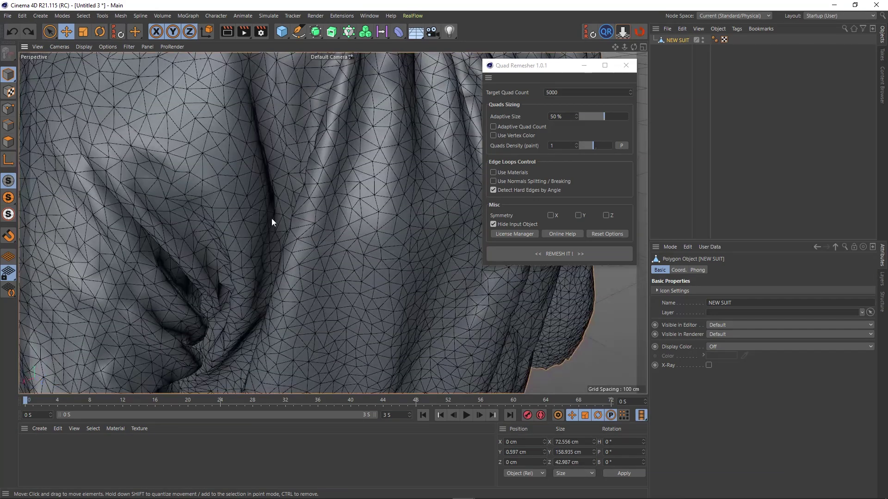
left_click(29, 31)
scroll(120, 197, "down", 6)
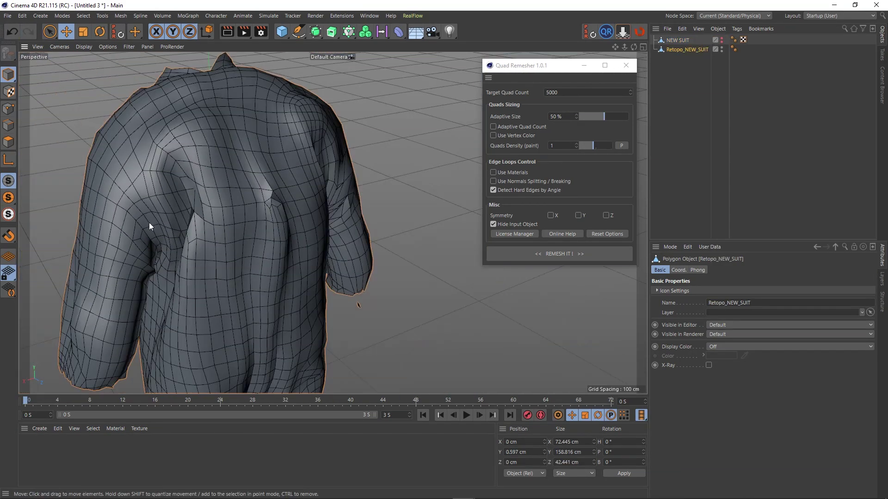
scroll(149, 225, "down", 5)
left_click_drag(149, 226, 444, 255, "alt")
middle_click_drag(115, 265, 284, 186, "alt")
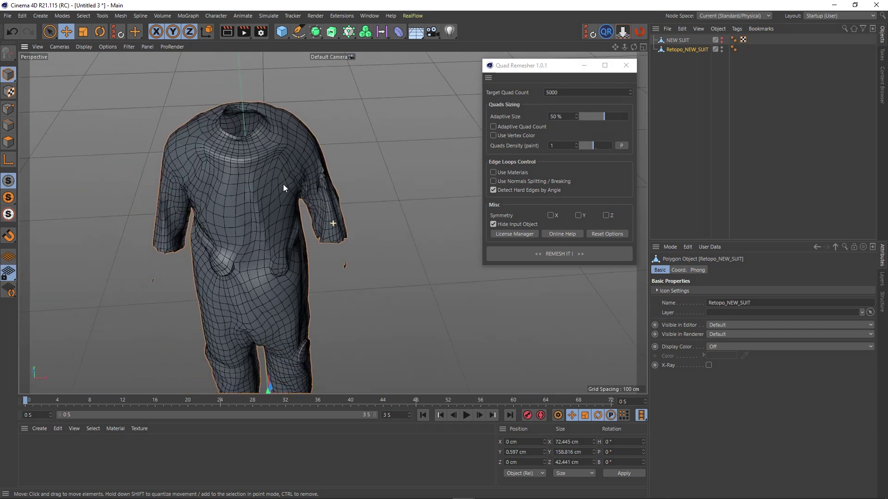
left_click_drag(283, 186, 259, 205, "alt")
Undo the remesh and remesh NEW SUIT with Adaptive Size at 100% and Adaptive Quad Count enabled.
key("ctrl+z")
middle_click_drag(232, 259, 273, 209, "alt")
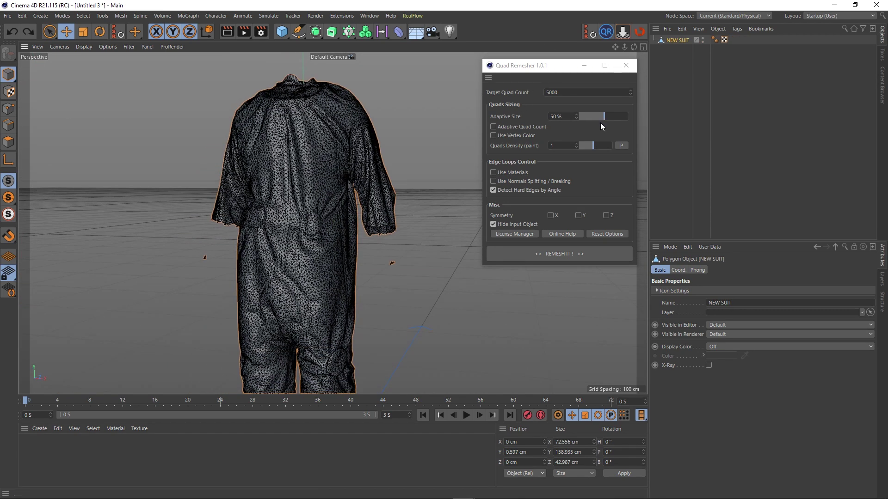
left_click_drag(604, 118, 667, 121)
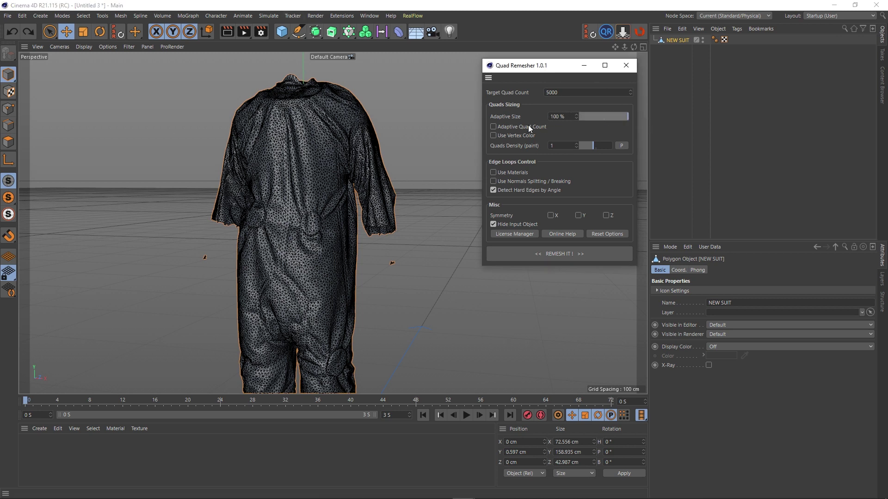
left_click(492, 127)
left_click(556, 254)
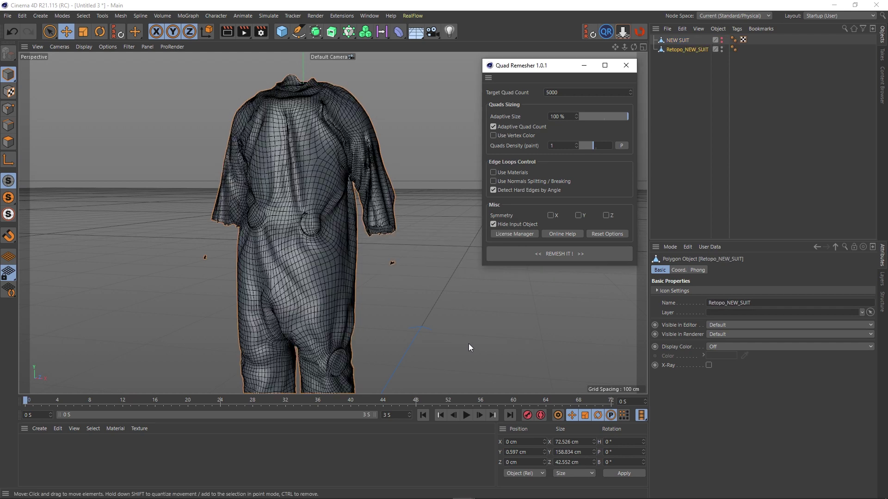
Examine the new quad topology close up around the rounded patch on the thigh, the knees and the lower legs.
scroll(284, 260, "up", 4)
middle_click_drag(304, 312, 332, 232, "alt")
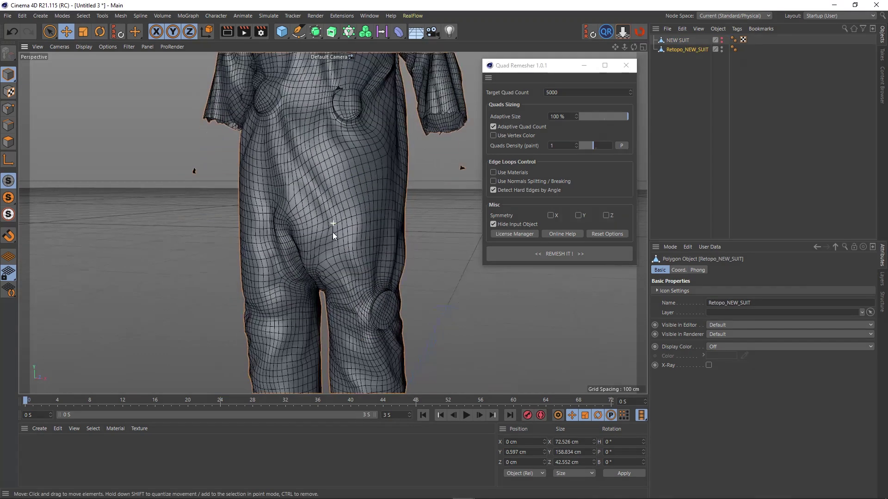
left_click_drag(334, 245, 344, 271, "alt")
scroll(380, 299, "up", 5)
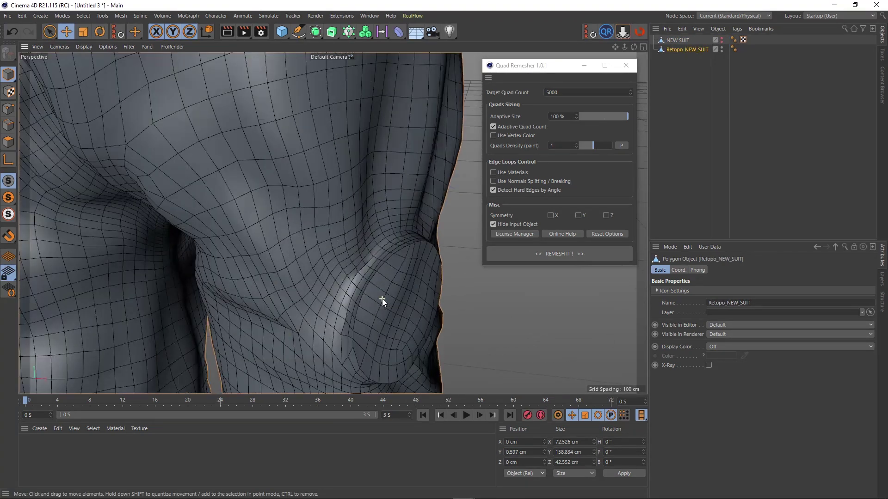
left_click_drag(379, 299, 399, 310, "alt")
middle_click_drag(399, 309, 342, 224, "alt")
left_click_drag(333, 223, 352, 230, "alt")
left_click_drag(350, 276, 301, 251, "alt")
middle_click_drag(301, 251, 276, 227, "alt")
left_click_drag(276, 227, 352, 236, "alt")
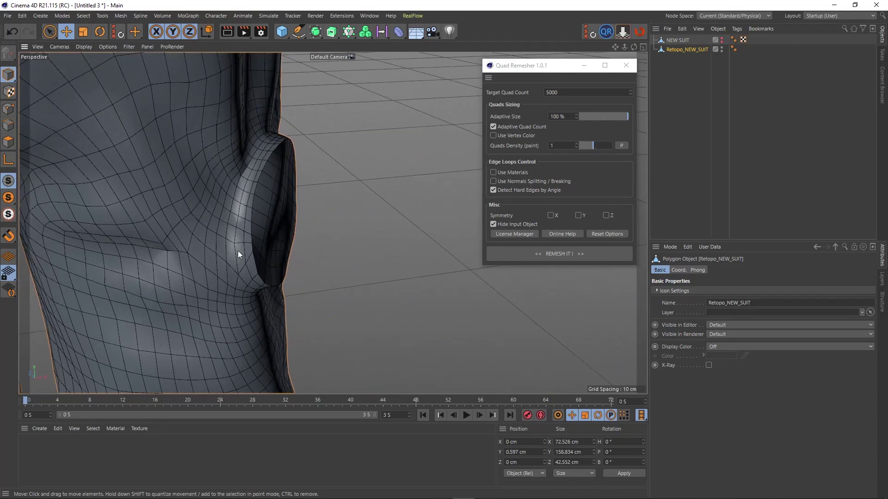
scroll(250, 262, "up", 5)
left_click_drag(250, 273, 282, 237, "alt")
scroll(251, 240, "down", 4)
scroll(280, 232, "down", 6)
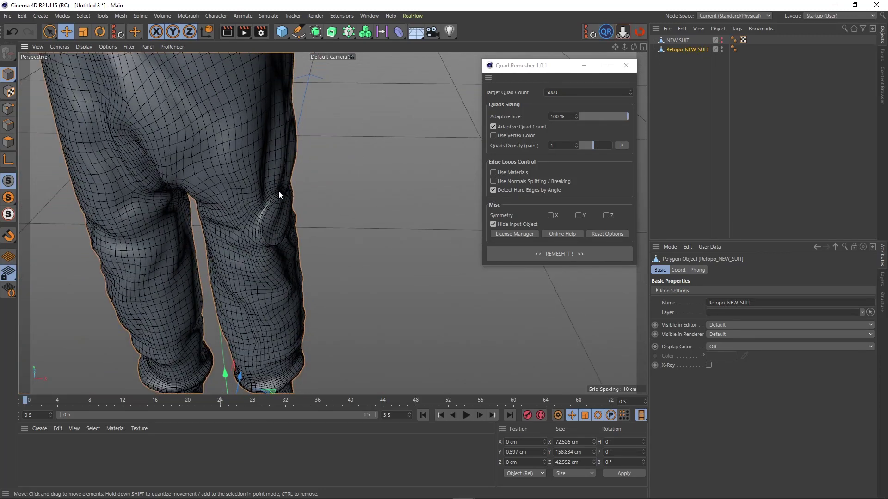
left_click_drag(294, 216, 272, 208, "alt")
scroll(265, 163, "down", 5)
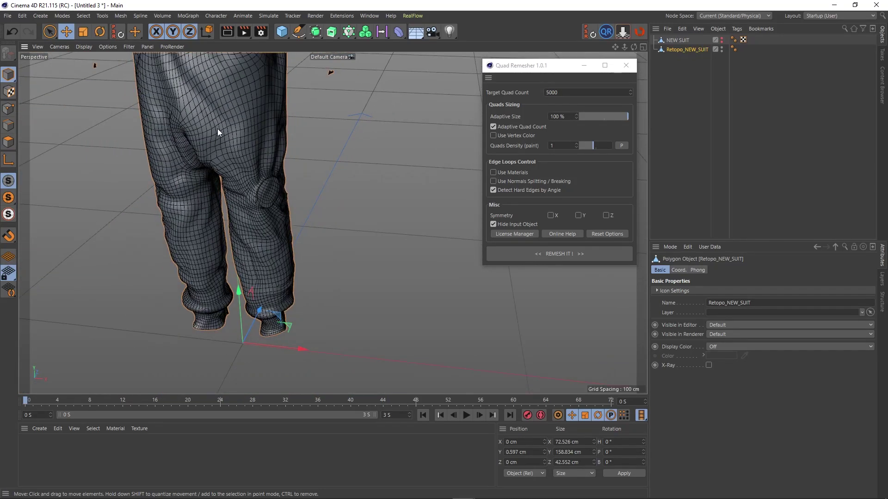
Inspect the quads around the round waist bulges and the broken polygons beside them on the remeshed suit.
middle_click_drag(217, 129, 290, 293, "alt")
left_click_drag(281, 258, 267, 273, "alt")
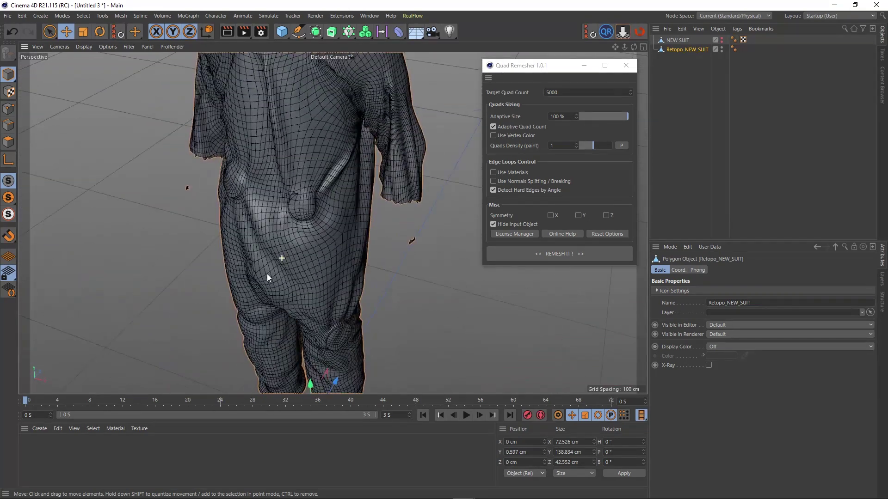
scroll(298, 195, "up", 8)
scroll(259, 201, "up", 3)
left_click_drag(329, 191, 348, 161, "alt")
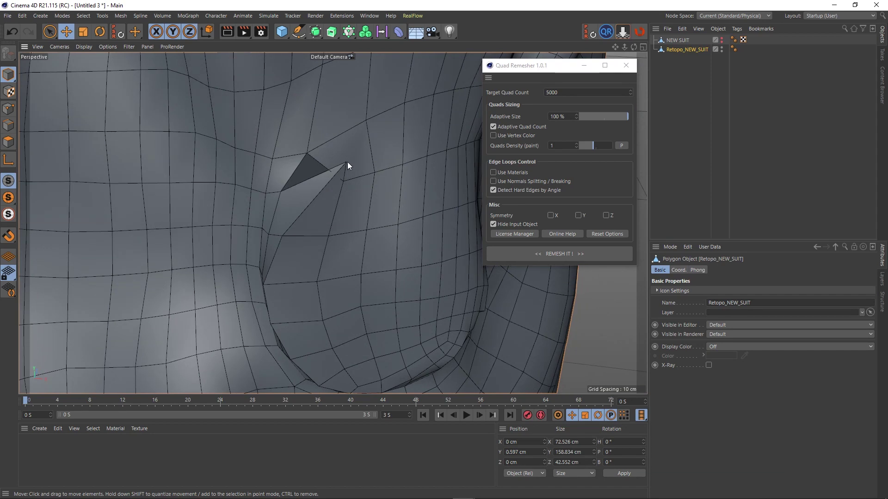
scroll(300, 246, "down", 9)
middle_click_drag(229, 263, 340, 246, "alt")
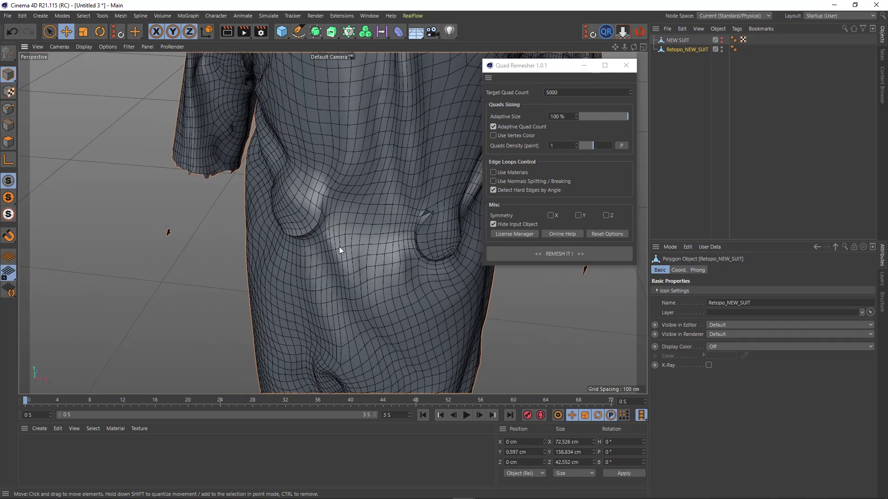
scroll(340, 246, "down", 4)
middle_click_drag(334, 189, 263, 216, "alt")
left_click_drag(279, 224, 318, 208, "alt")
scroll(233, 207, "down", 4)
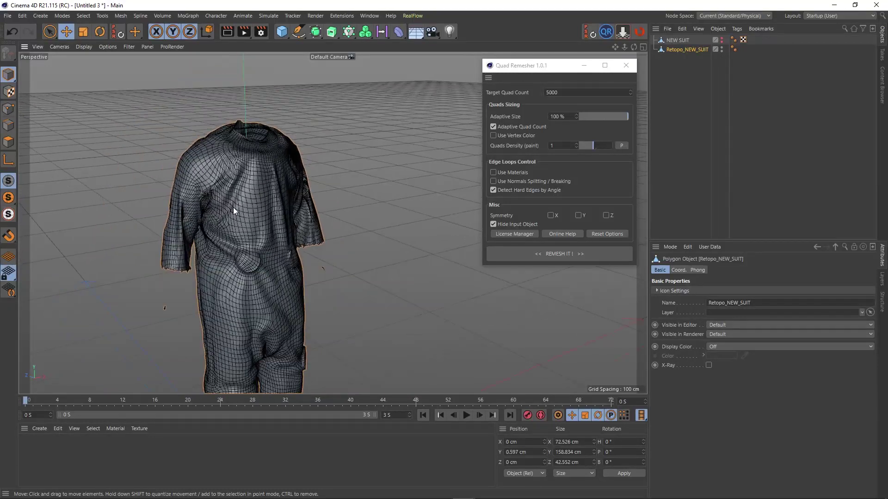
Review the quad flow over the collar, chest and sleeves, and across the whole remeshed suit.
left_click_drag(233, 207, 201, 222, "alt")
left_click_drag(333, 223, 292, 275, "alt")
scroll(298, 277, "down", 2)
middle_click_drag(292, 276, 270, 281, "alt")
left_click_drag(282, 264, 299, 255, "alt")
scroll(265, 195, "up", 4)
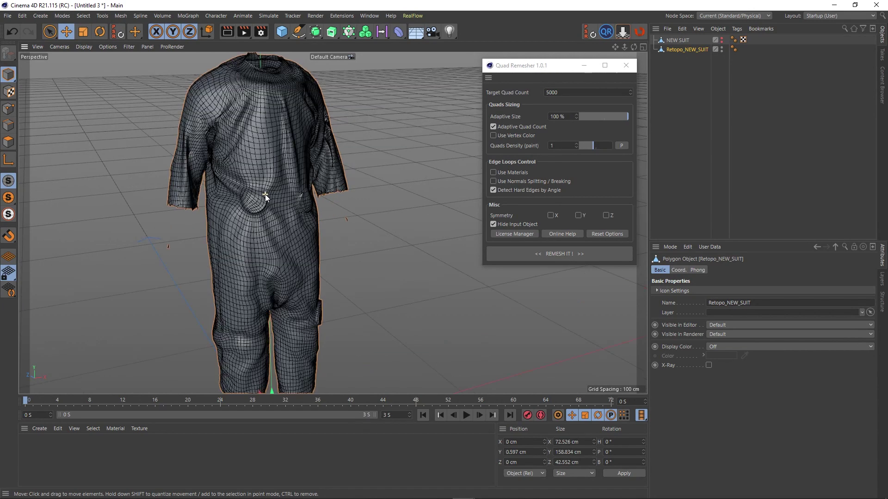
middle_click_drag(282, 195, 283, 265, "alt")
middle_click_drag(279, 217, 277, 280, "alt")
scroll(279, 224, "up", 5)
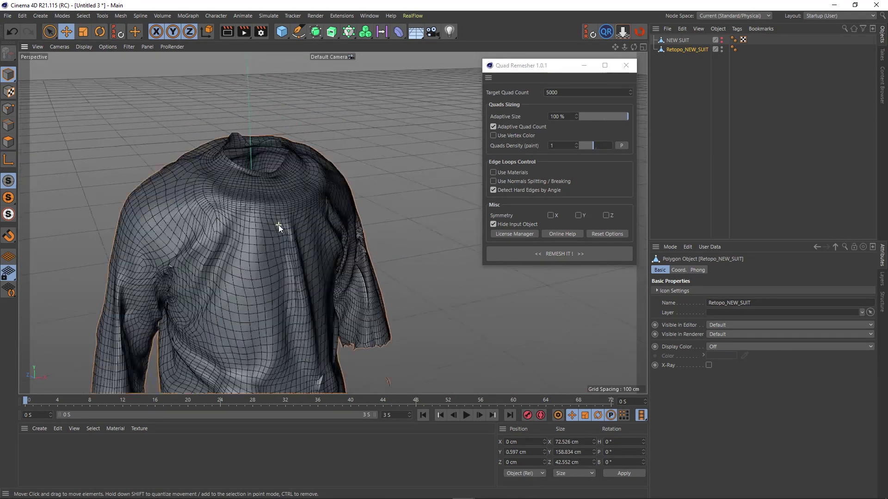
left_click_drag(280, 231, 304, 233, "alt")
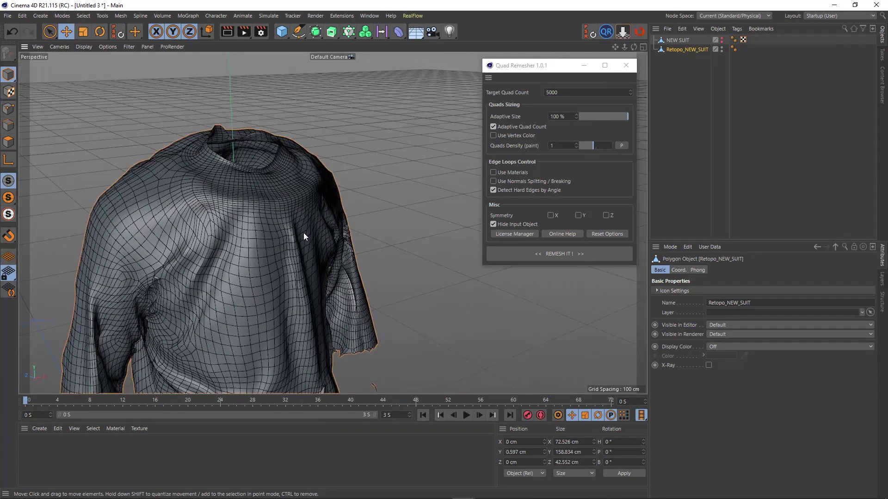
scroll(257, 258, "down", 3)
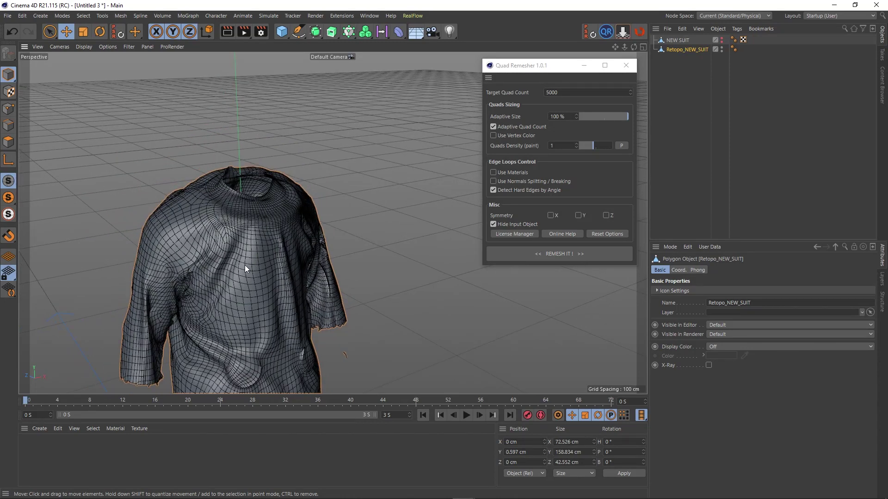
middle_click_drag(245, 265, 257, 205, "alt")
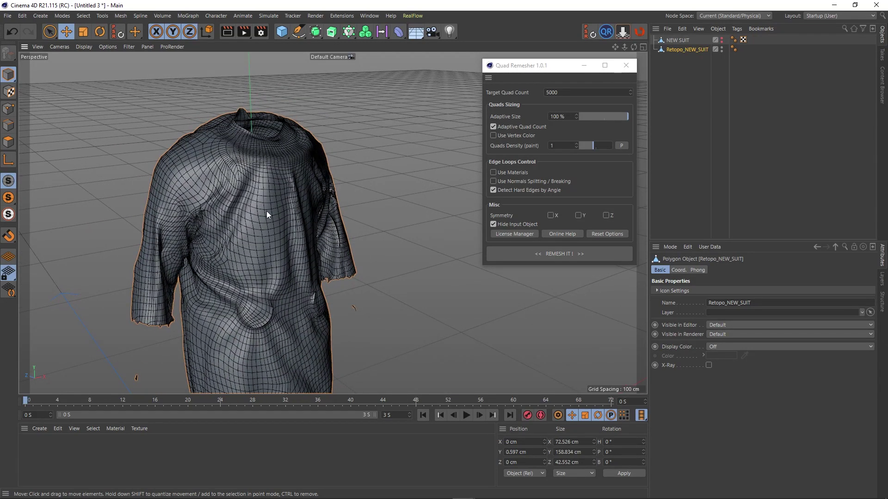
scroll(280, 217, "down", 4)
middle_click_drag(281, 302, 273, 204, "alt")
scroll(274, 204, "down", 4)
mouse_move(277, 209)
left_mouse_down("alt")
mouse_move(71, 206)
mouse_move(293, 213)
mouse_move(276, 215)
left_mouse_up("alt")
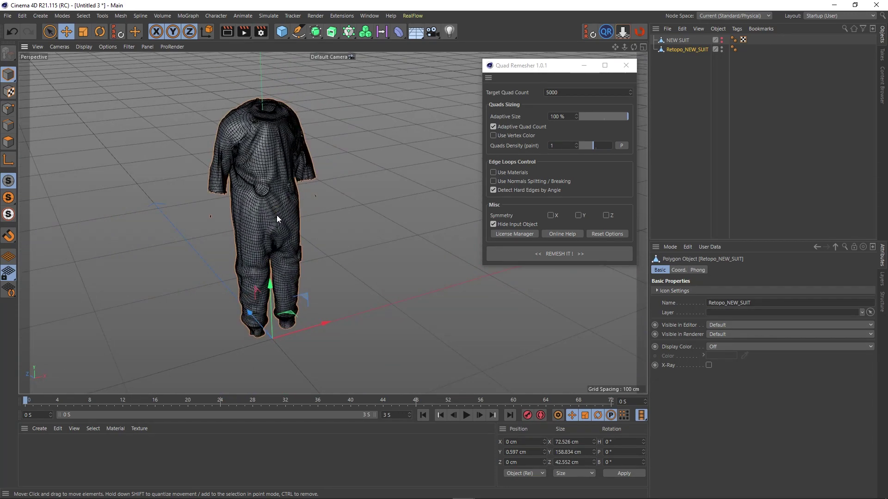
scroll(279, 190, "up", 1)
middle_click_drag(284, 201, 281, 207, "alt")
mouse_move(284, 209)
left_mouse_down("alt")
mouse_move(482, 188)
mouse_move(292, 207)
left_mouse_up("alt")
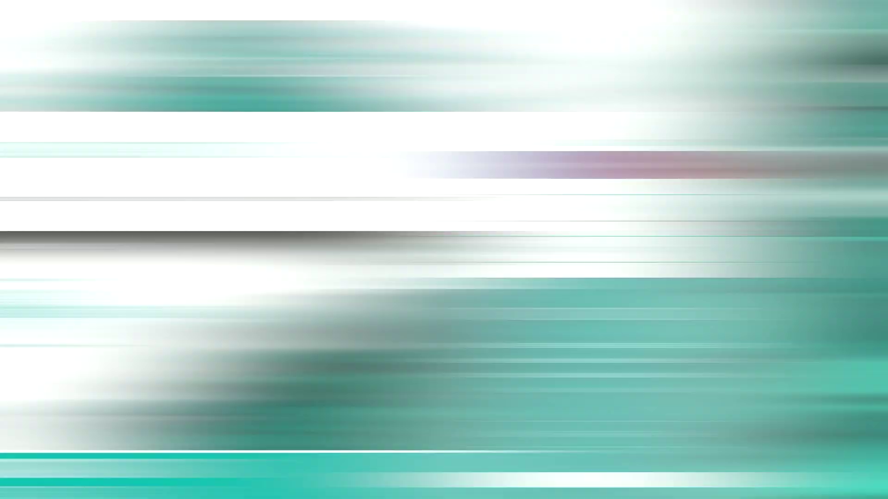
Switch to the Digital Meat tutorials page and browse the Cinema 4D, NAB and RealFlow | C4D tutorial categories.
scroll(597, 201, "down", 6)
scroll(596, 202, "down", 6)
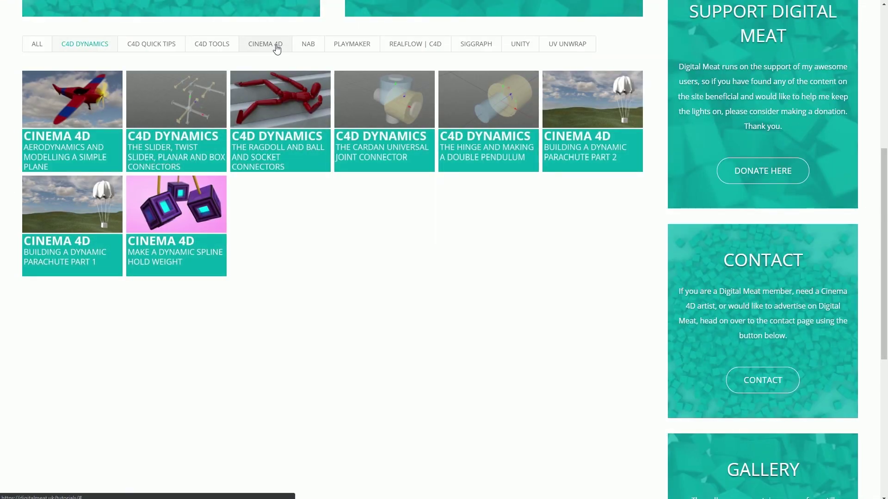
left_click(277, 49)
left_click(309, 47)
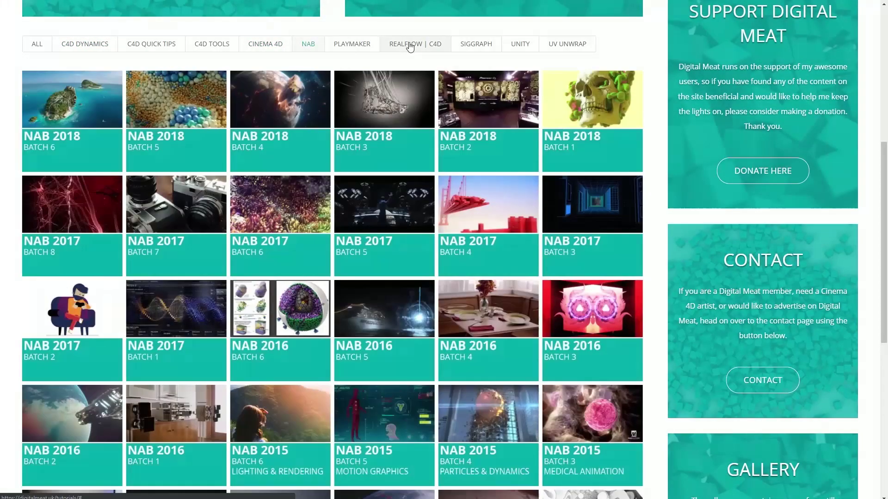
left_click(409, 44)
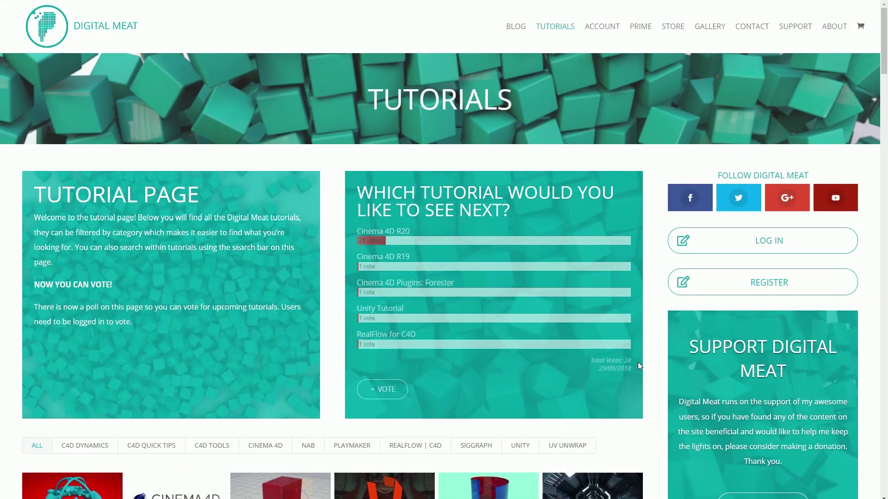